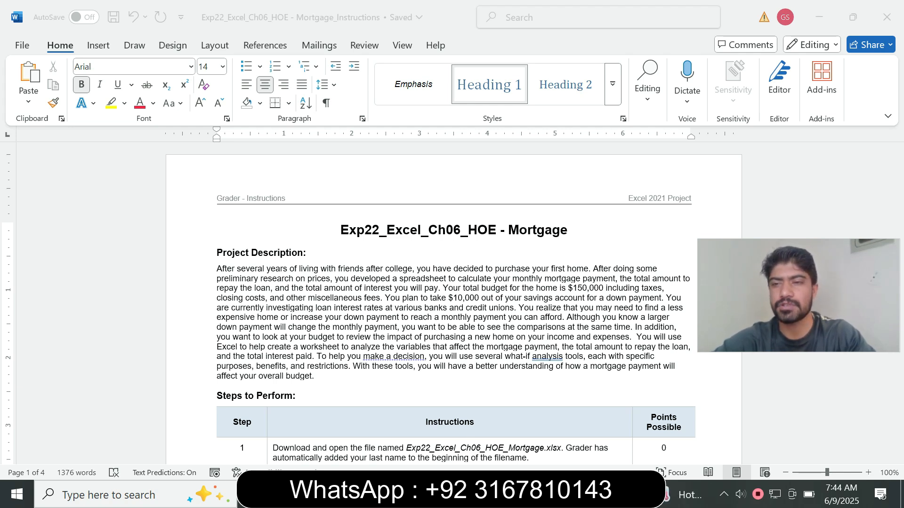
Step: Review the mortgage project's title, description and first steps in the instructions document
click(568, 230)
mouse_move(897, 170)
mouse_down()
mouse_move(897, 197)
mouse_move(897, 175)
mouse_up()
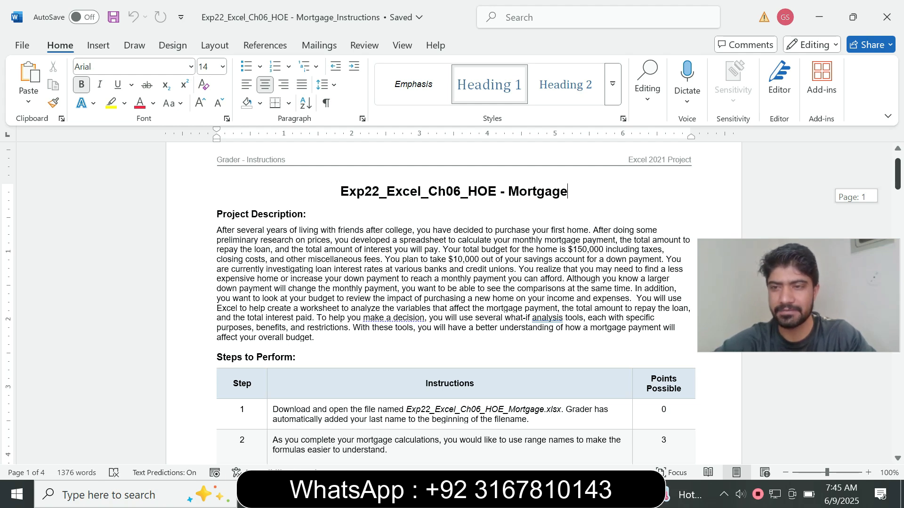
drag(898, 174, 897, 174)
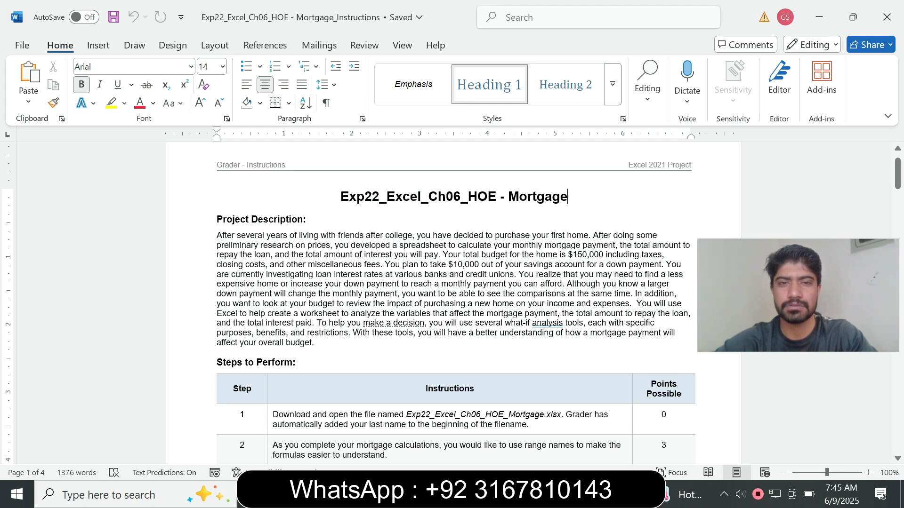
drag(338, 197, 575, 197)
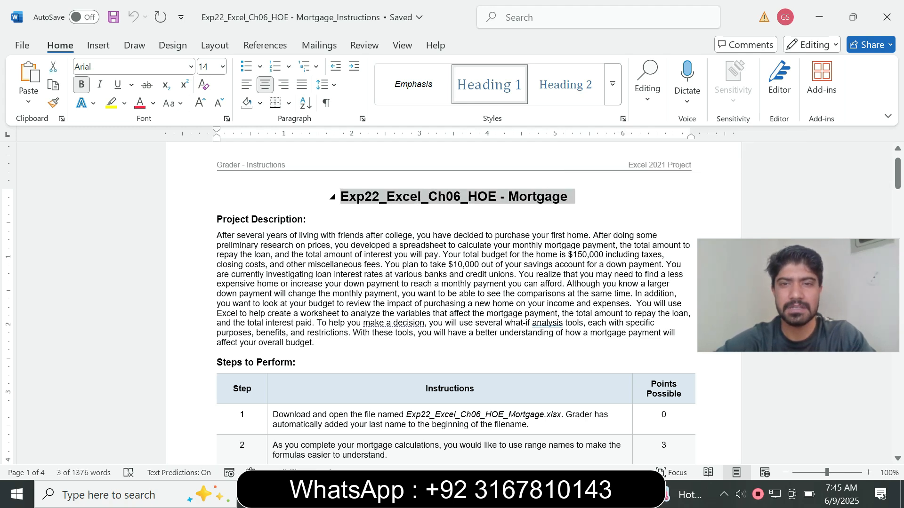
drag(897, 173, 898, 189)
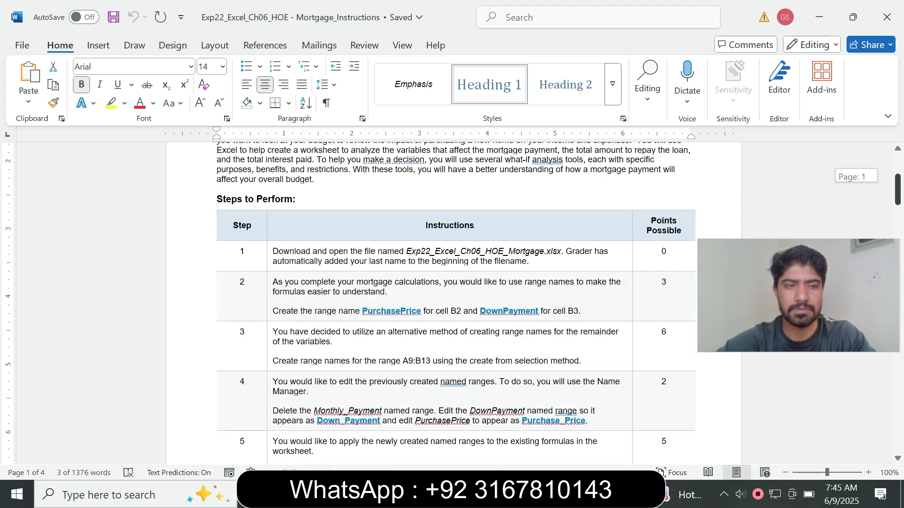
drag(898, 190, 898, 192)
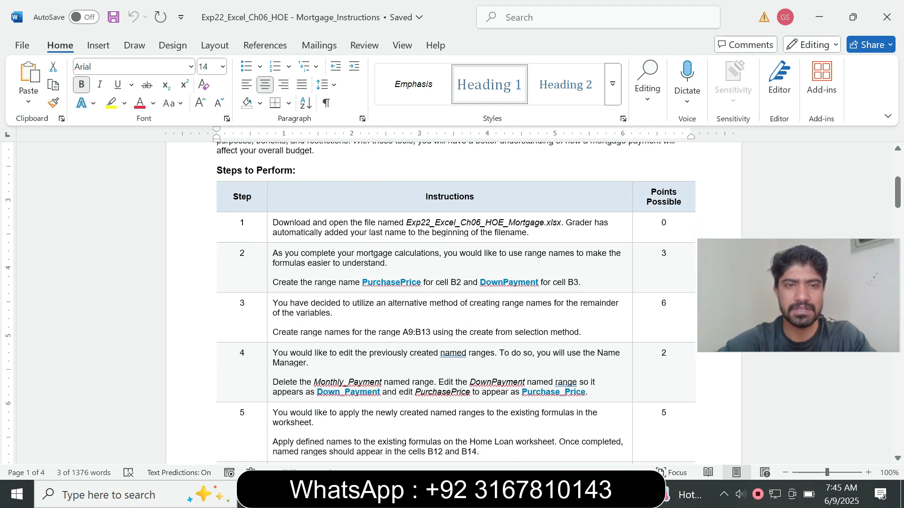
Step: Highlight the step 1 instruction in yellow, view the Home Loan worksheet in Excel, and return to the Word instructions
click(270, 227)
click(327, 210)
click(330, 273)
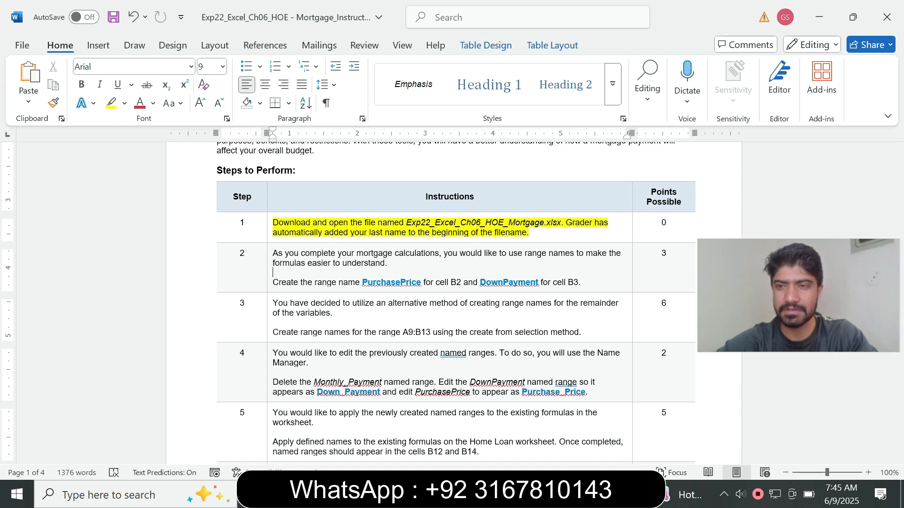
key(alt+Tab)
click(344, 268)
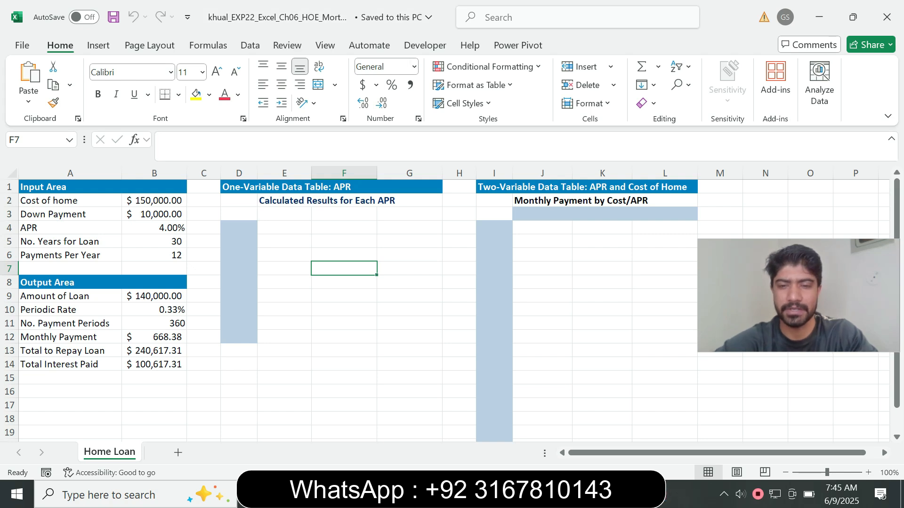
key(alt+Tab)
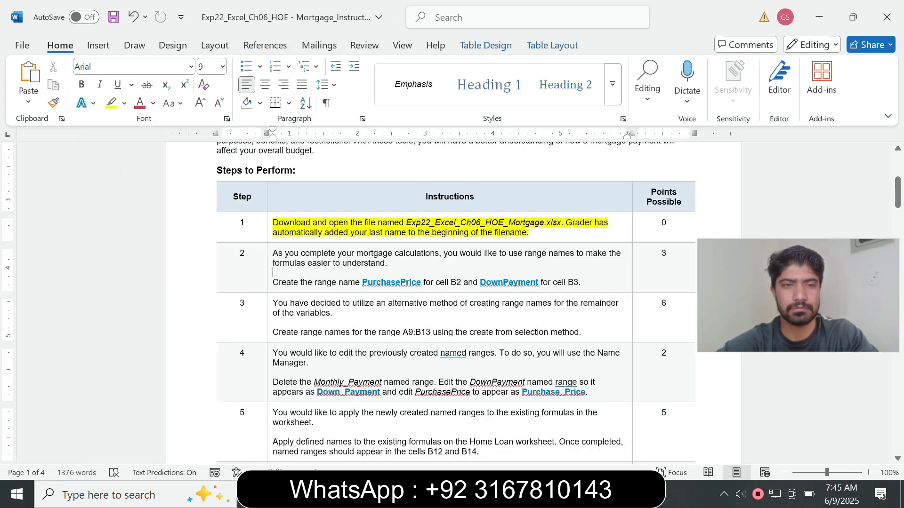
Step: Remove the highlight from the step 1 instruction in the table
click(270, 228)
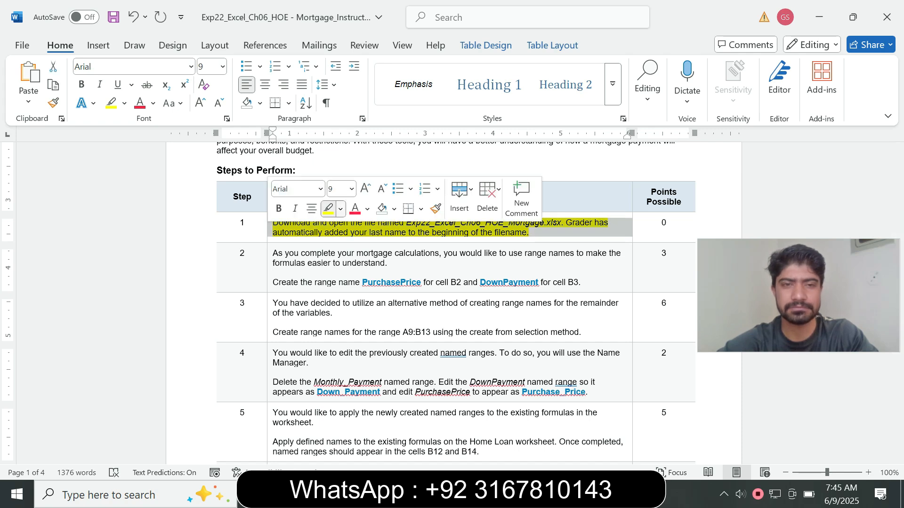
click(340, 209)
click(364, 324)
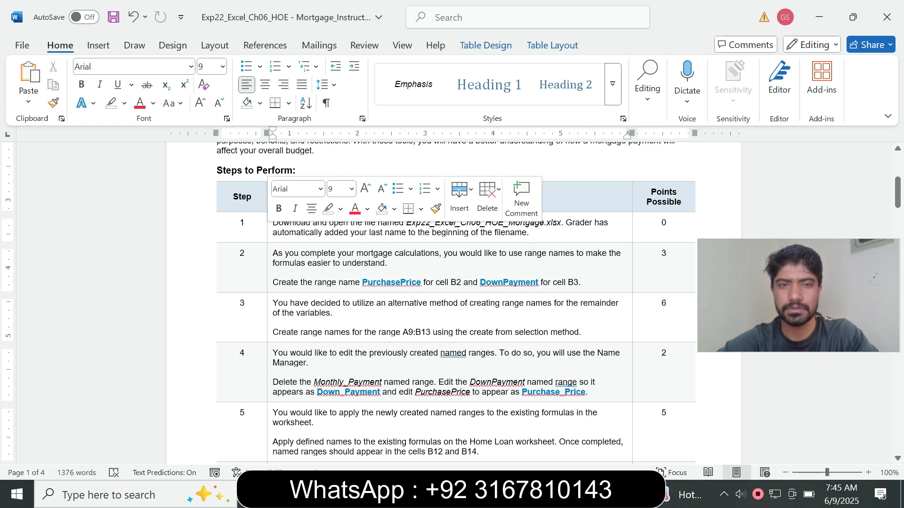
Step: Set the step 2 instruction text to 11 pt and highlight it in turquoise
click(270, 273)
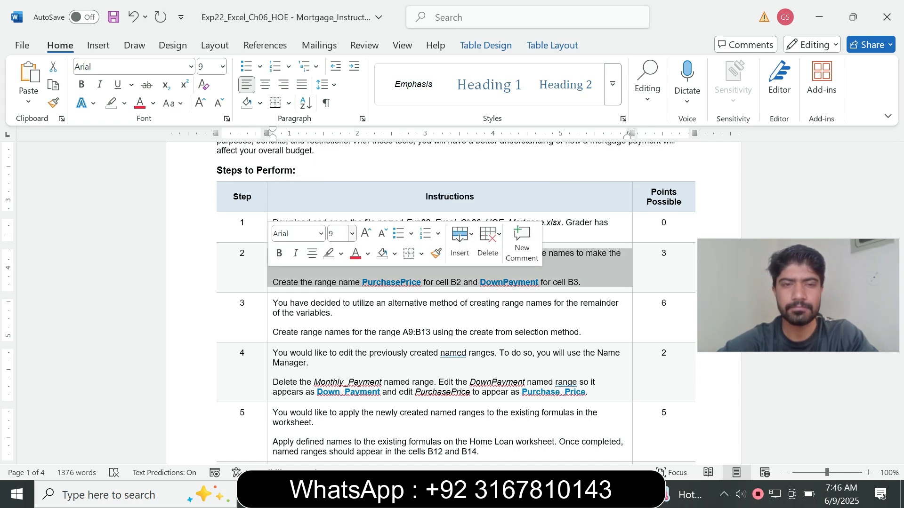
click(352, 234)
click(341, 305)
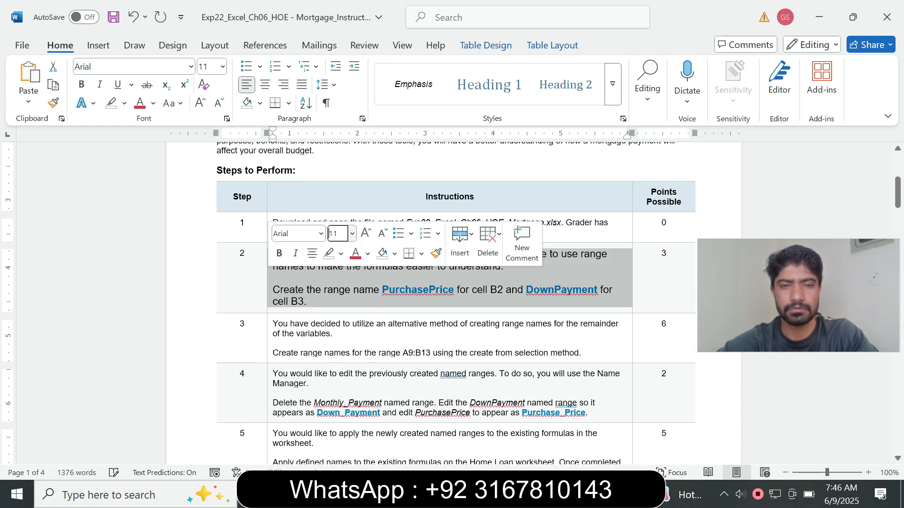
click(341, 254)
click(371, 302)
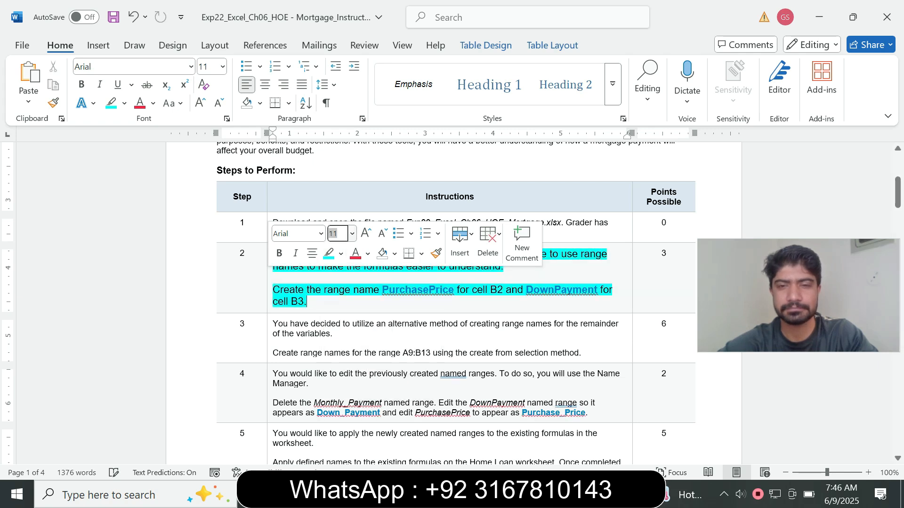
click(531, 324)
drag(897, 193, 897, 200)
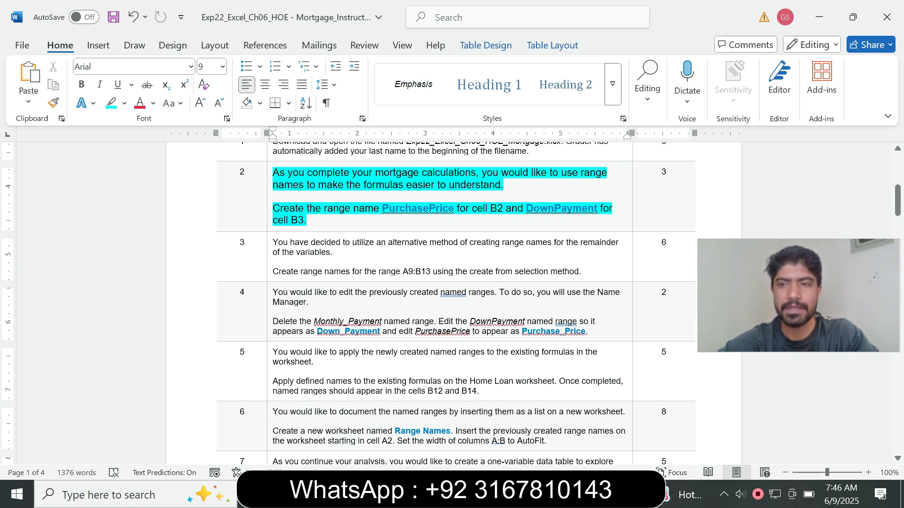
Step: Copy the range name PurchasePrice from the step 2 instruction
double_click(443, 208)
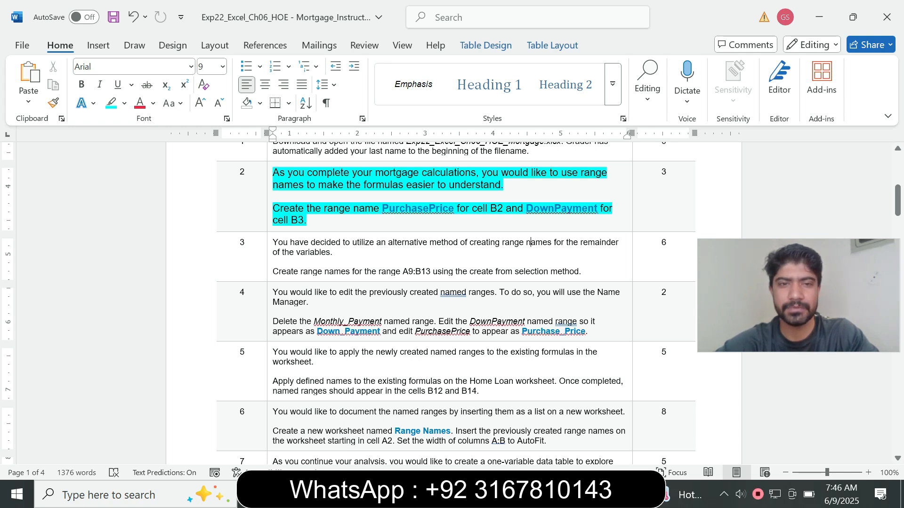
drag(307, 208, 381, 208)
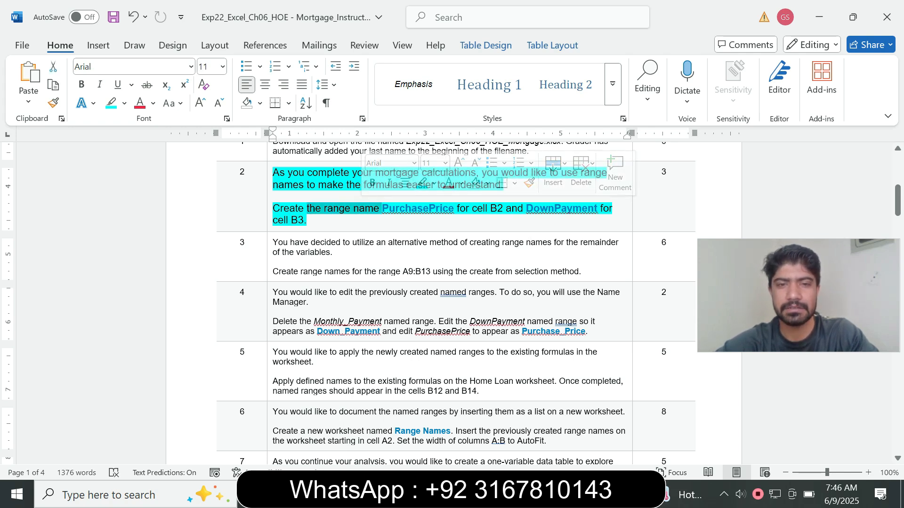
click(307, 220)
drag(381, 209, 455, 209)
key(ctrl+c)
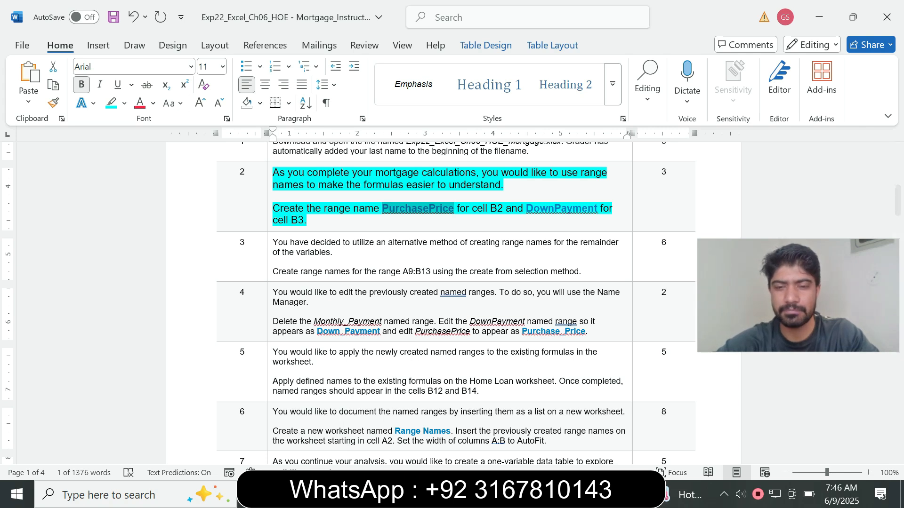
Step: Switch to the Excel workbook and give cell B2 the copied range name PurchasePrice
key(alt+Tab)
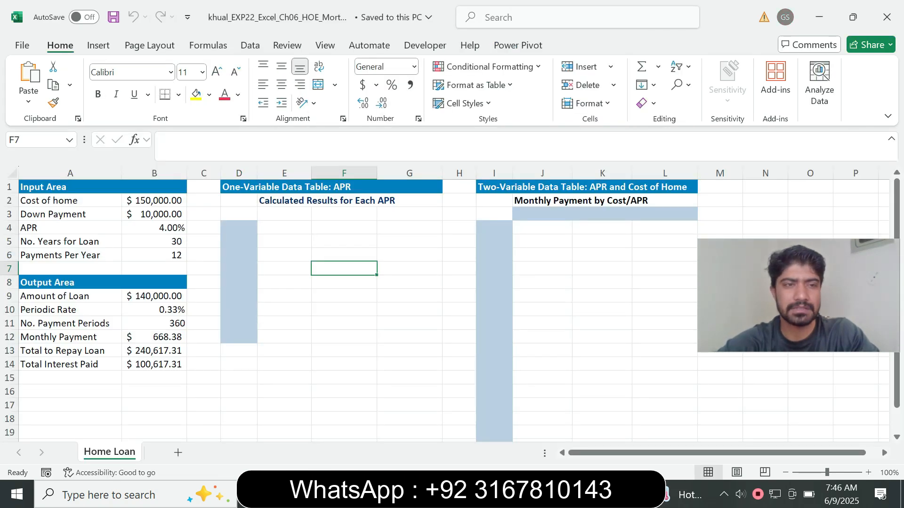
click(154, 201)
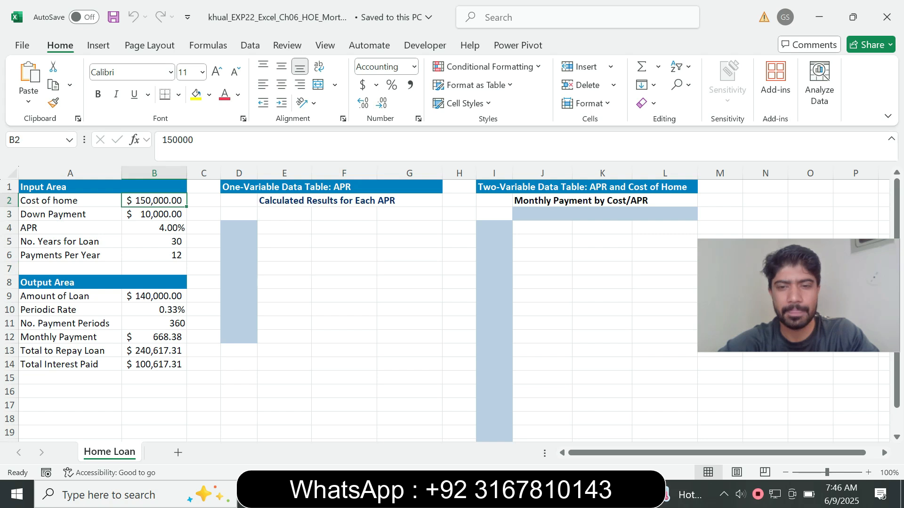
key(alt+Tab)
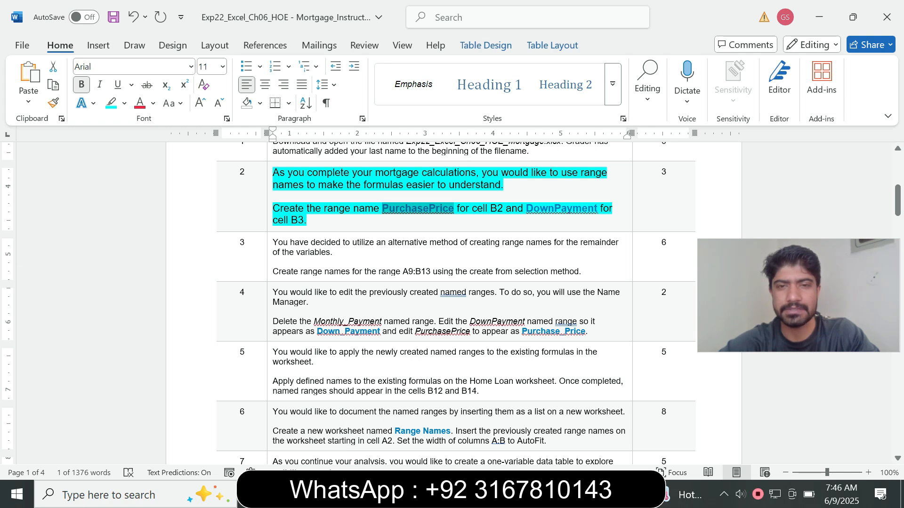
key(alt+Tab)
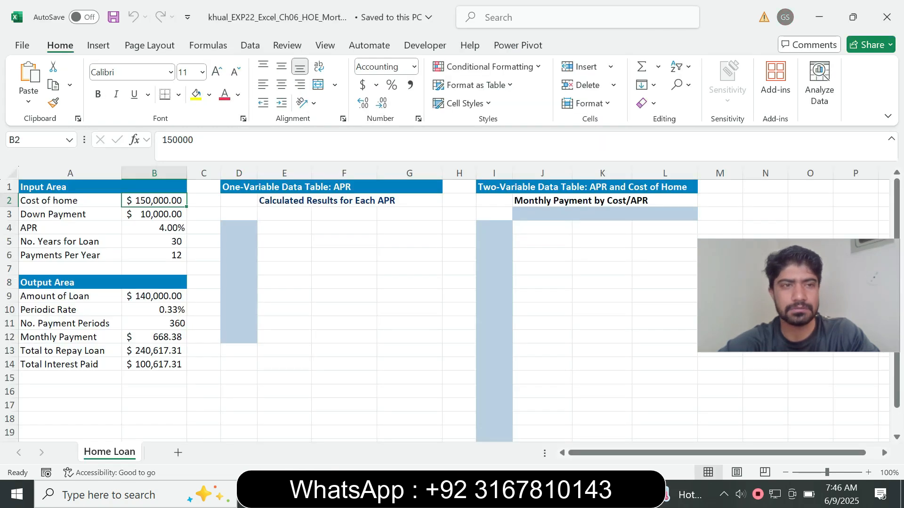
click(36, 140)
key(ctrl+v)
key(Return)
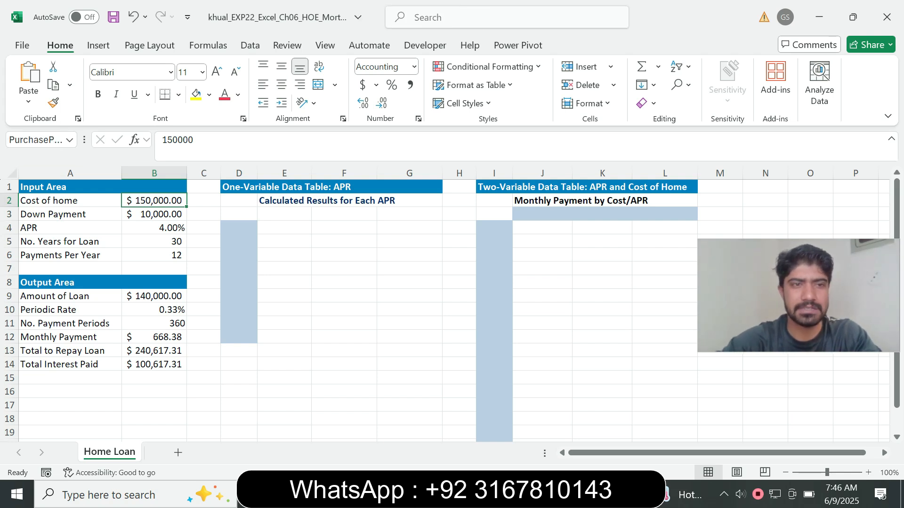
Step: Copy DownPayment from the step 2 instruction in Word and assign it as the range name of cell B3 in Excel
key(alt+Tab)
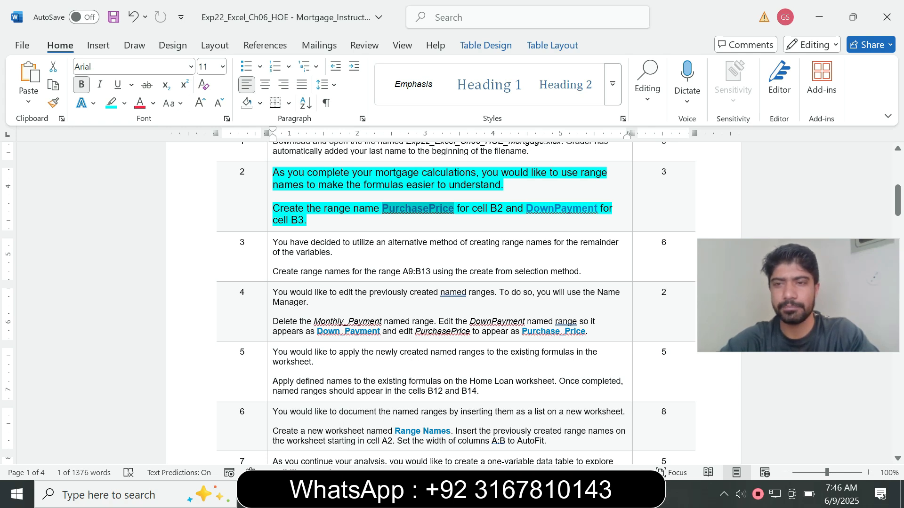
drag(526, 209, 597, 209)
key(ctrl+c)
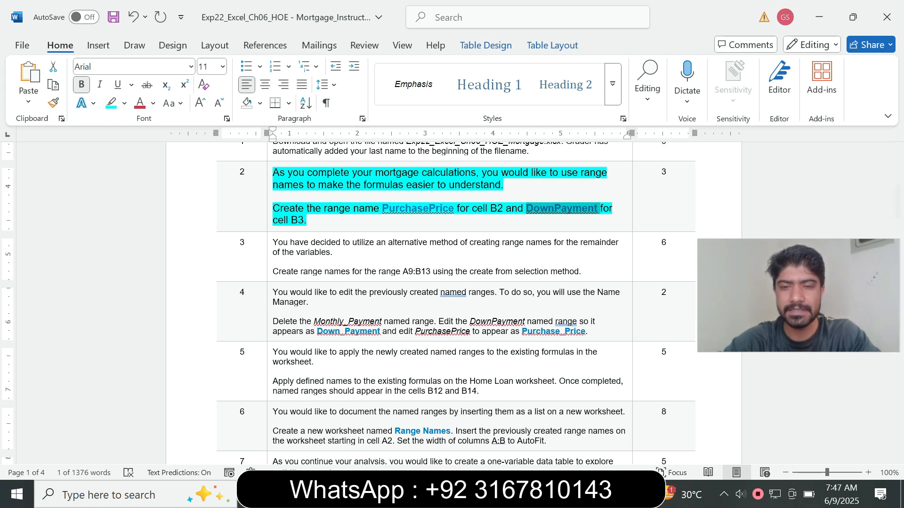
key(alt+Tab)
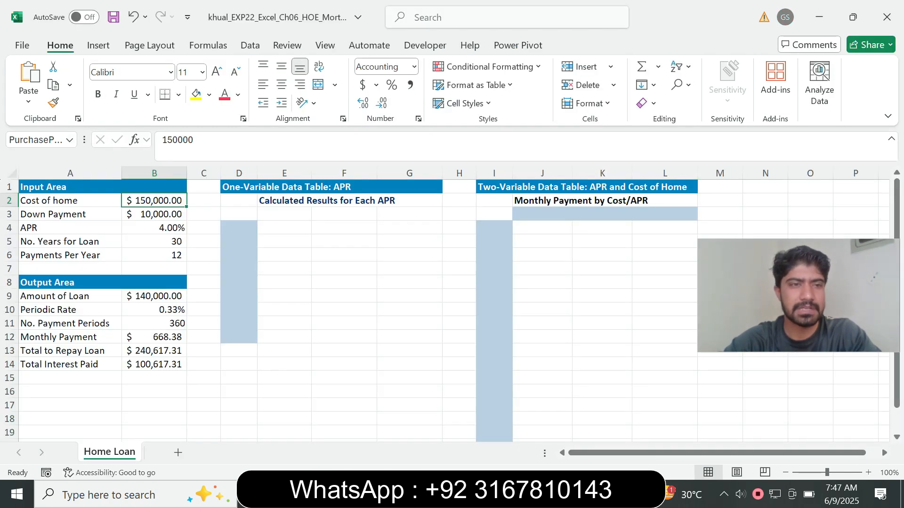
click(154, 214)
click(36, 140)
key(ctrl+v)
key(Return)
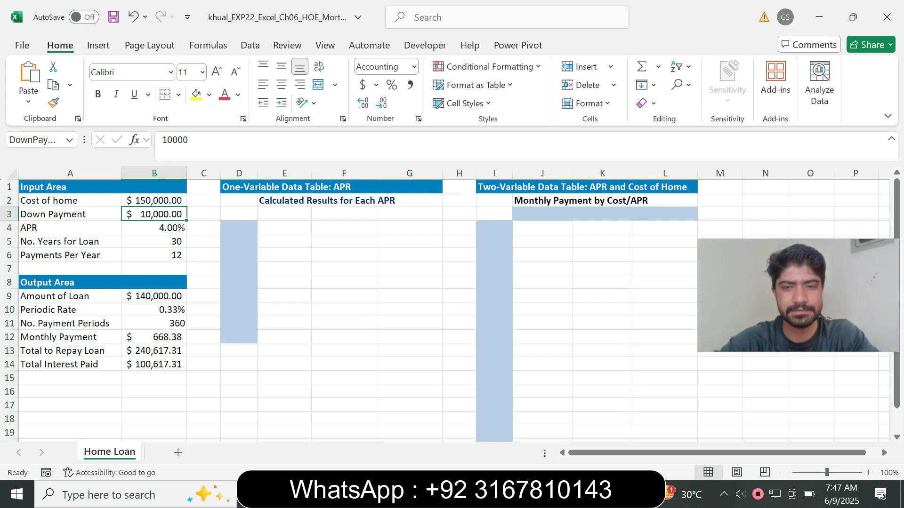
Step: Return to the Word instructions, reset the step 2 text to 9 pt and remove its highlight
key(alt+Tab)
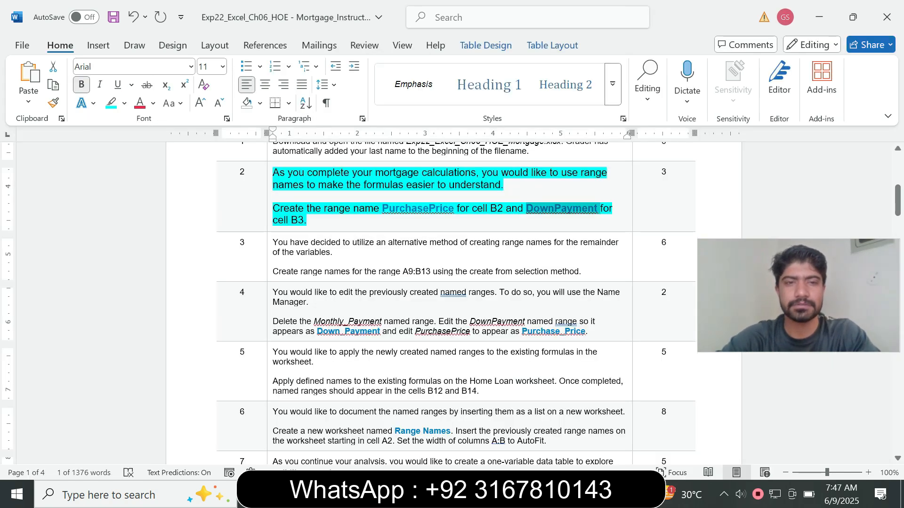
click(270, 207)
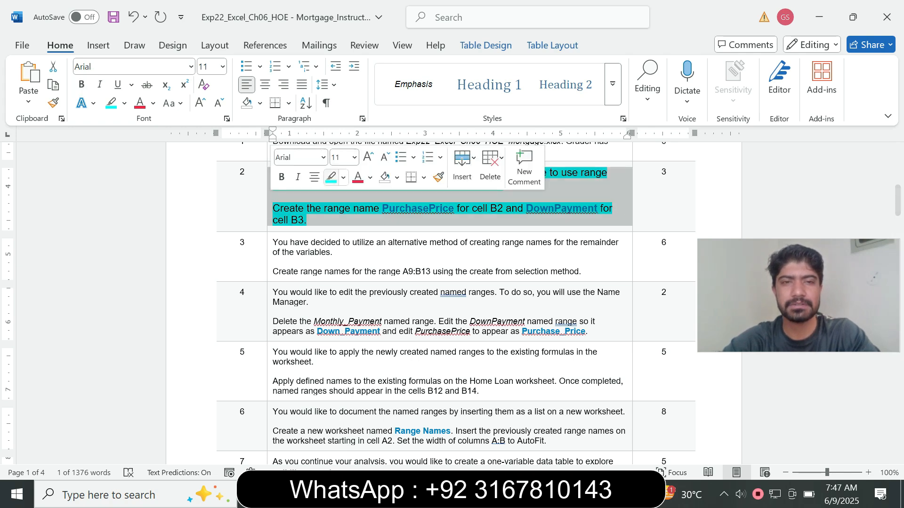
click(354, 158)
click(340, 189)
click(343, 177)
click(367, 286)
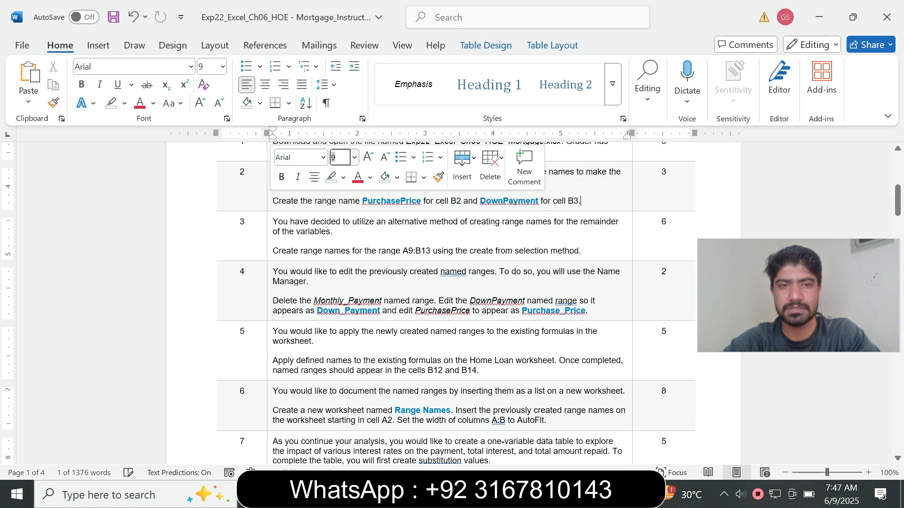
Step: Set the step 3 instruction text to 14 pt and highlight it in turquoise
click(268, 250)
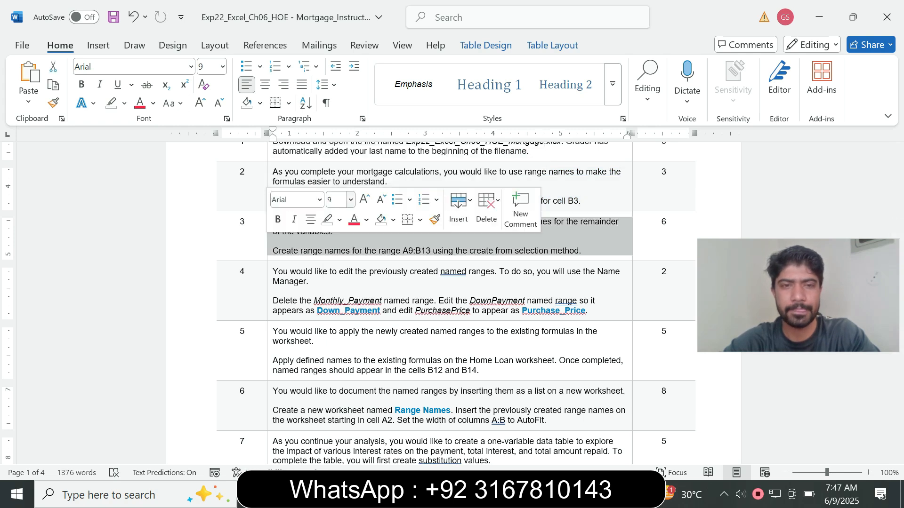
click(350, 200)
click(338, 283)
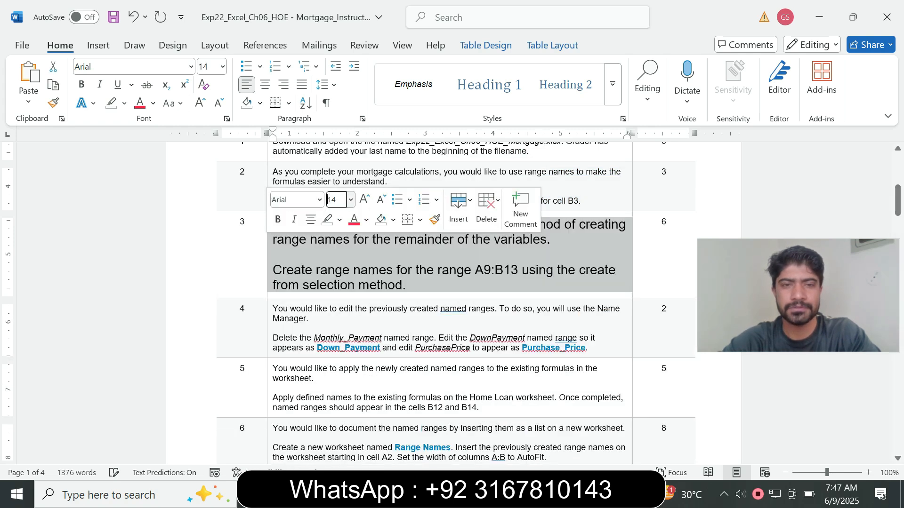
click(339, 220)
click(373, 269)
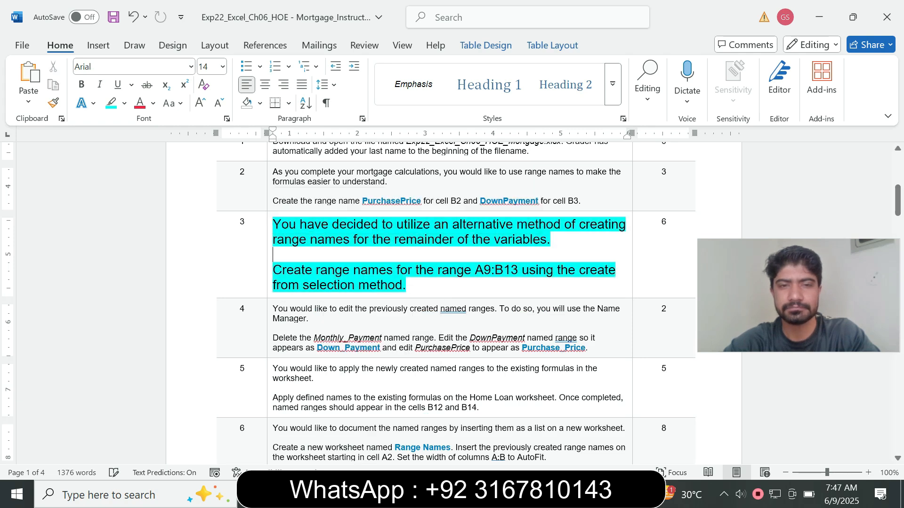
Step: Review the step 3 instruction and copy the range reference A9:B13 from it
drag(274, 225, 475, 255)
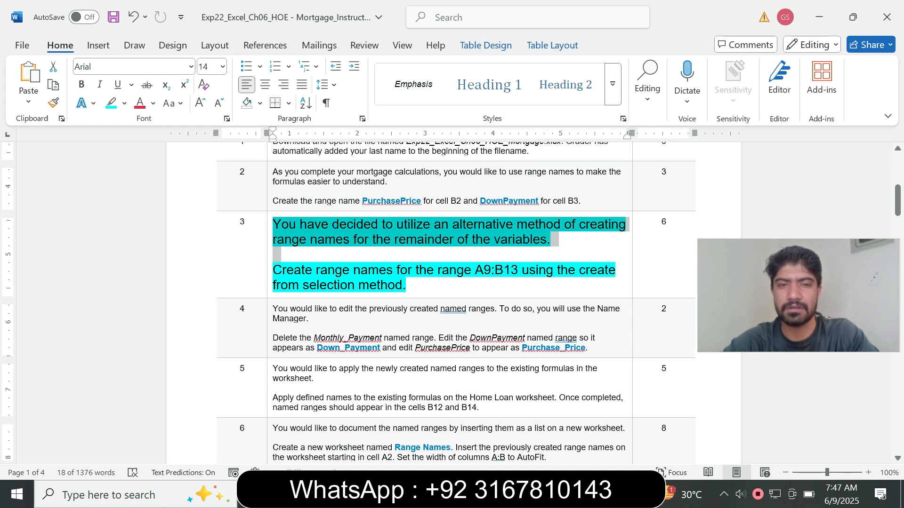
click(474, 255)
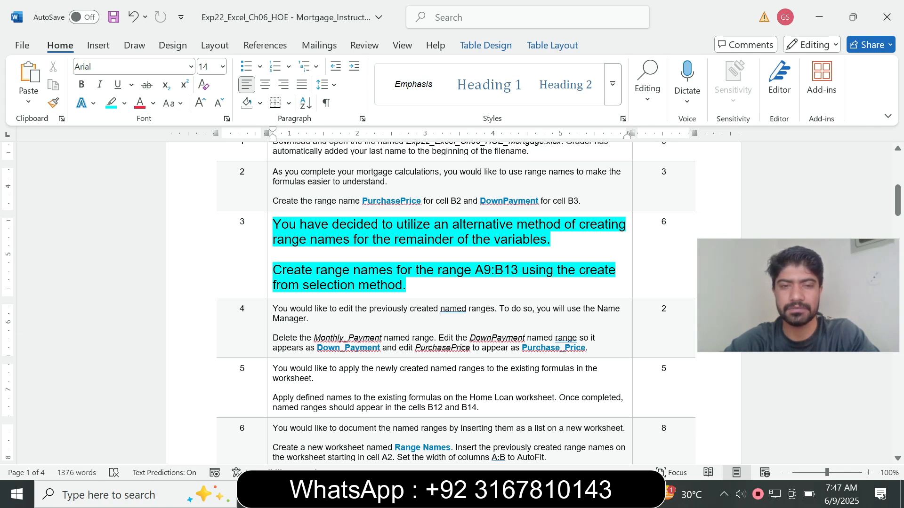
drag(476, 270, 521, 269)
key(ctrl+c)
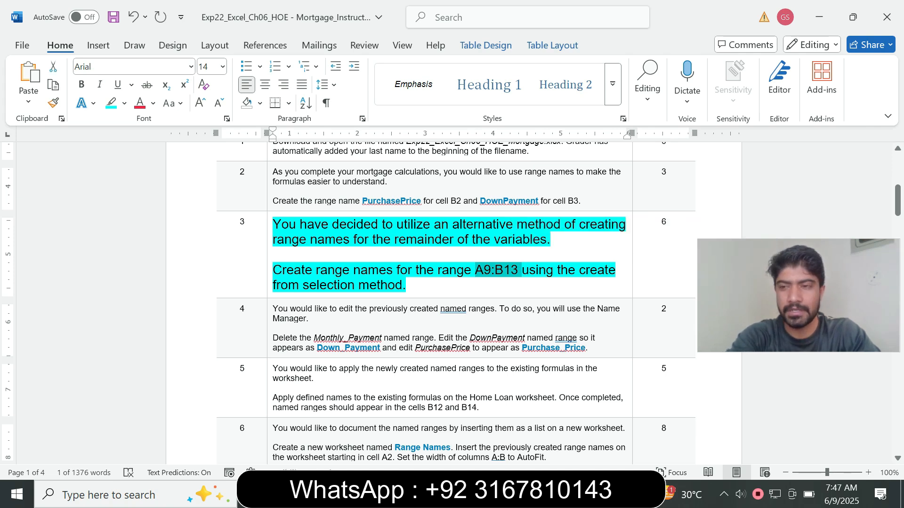
Step: Switch to Excel and create range names from the left column of the range A9:B13 on the Home Loan sheet
key(alt+Tab)
click(35, 140)
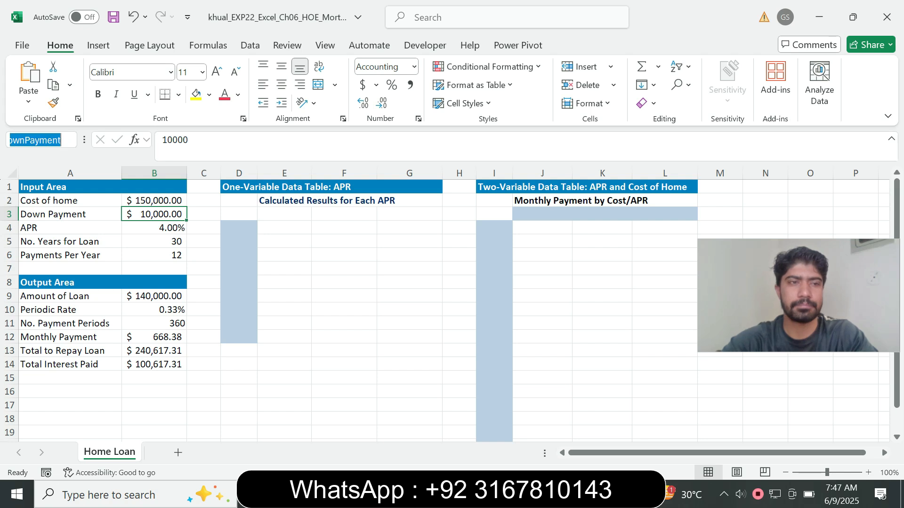
key(ctrl+v)
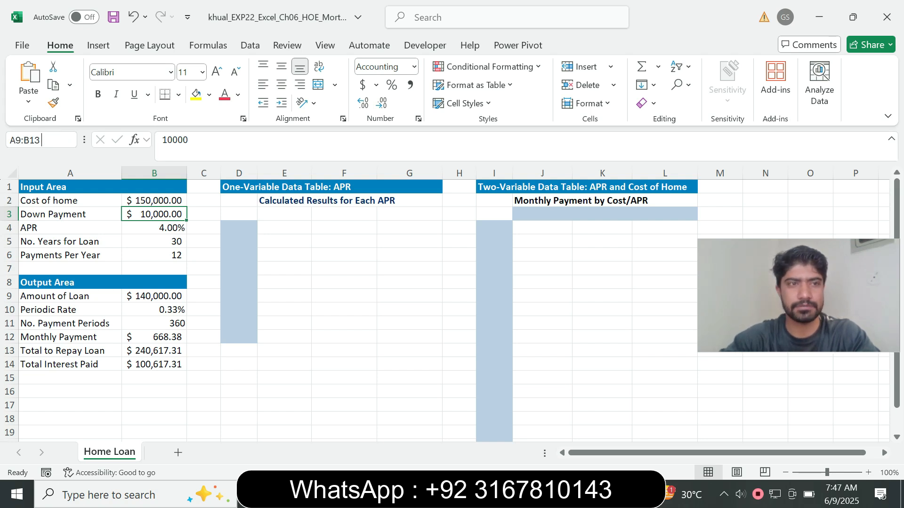
key(Return)
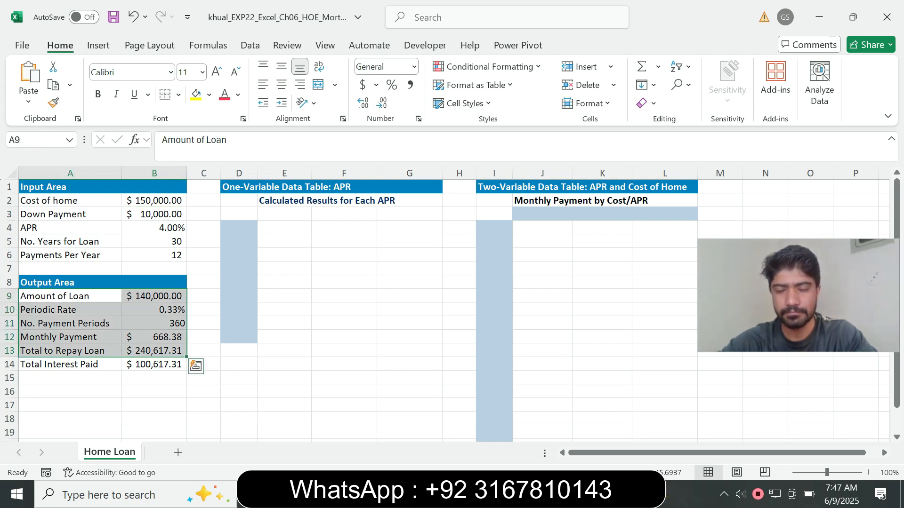
key(alt+Tab)
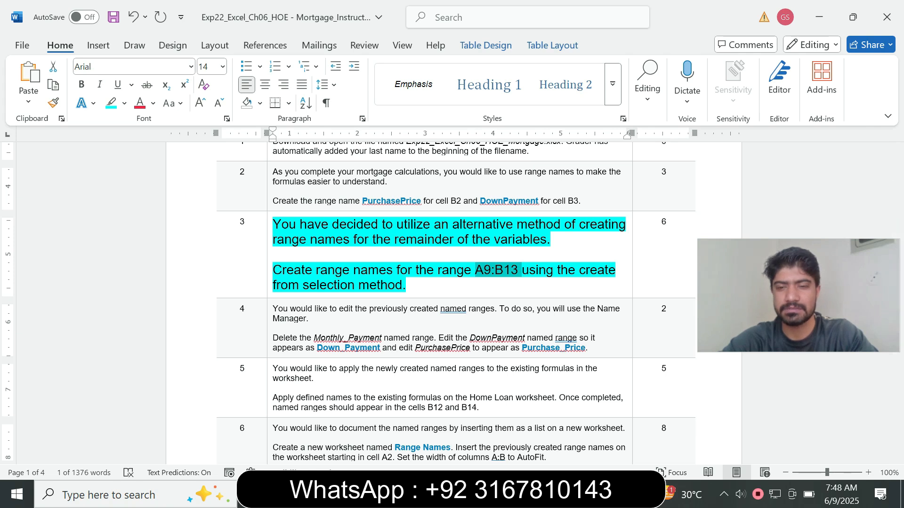
key(alt+Tab)
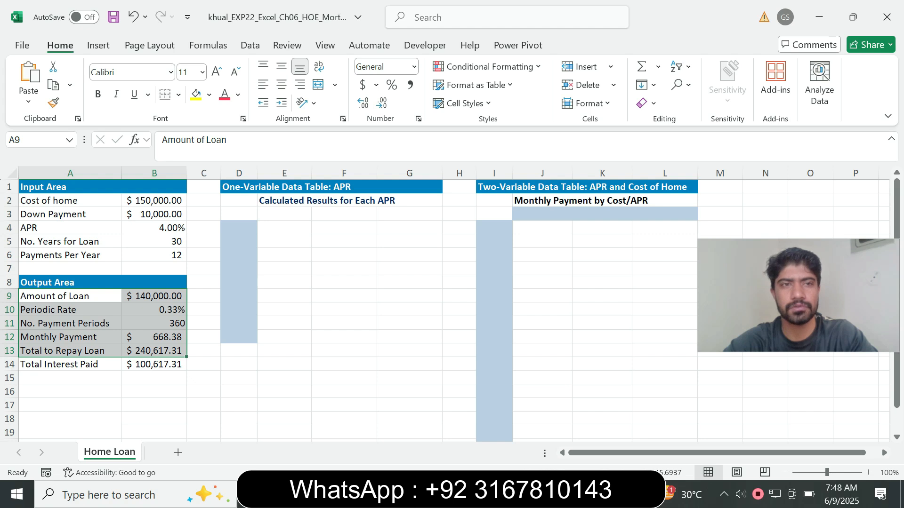
click(208, 46)
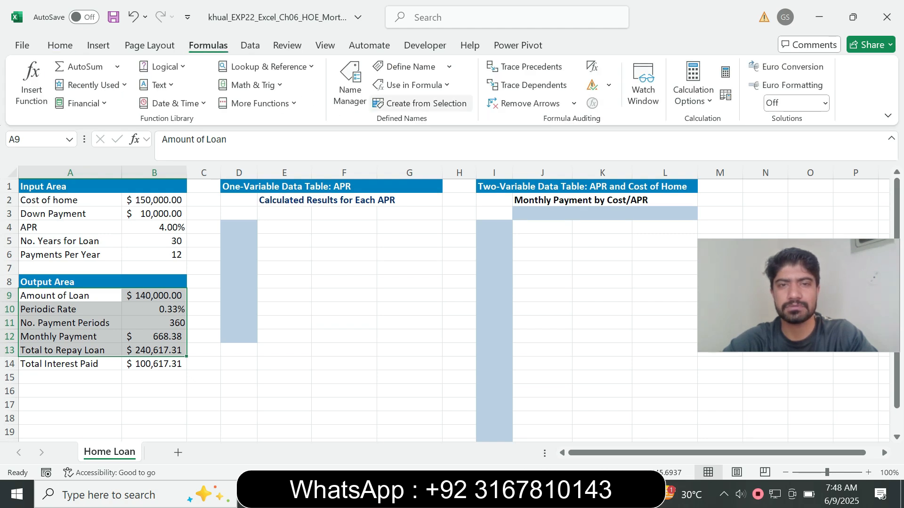
click(419, 103)
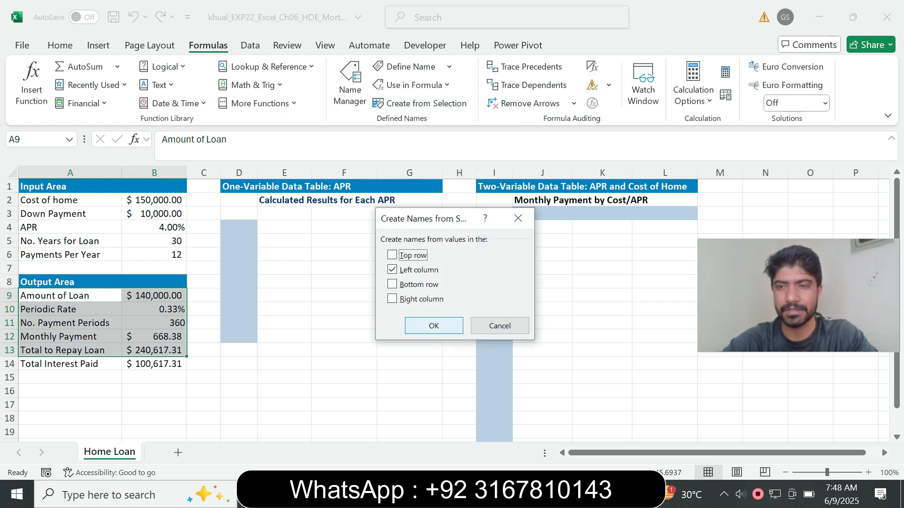
click(434, 326)
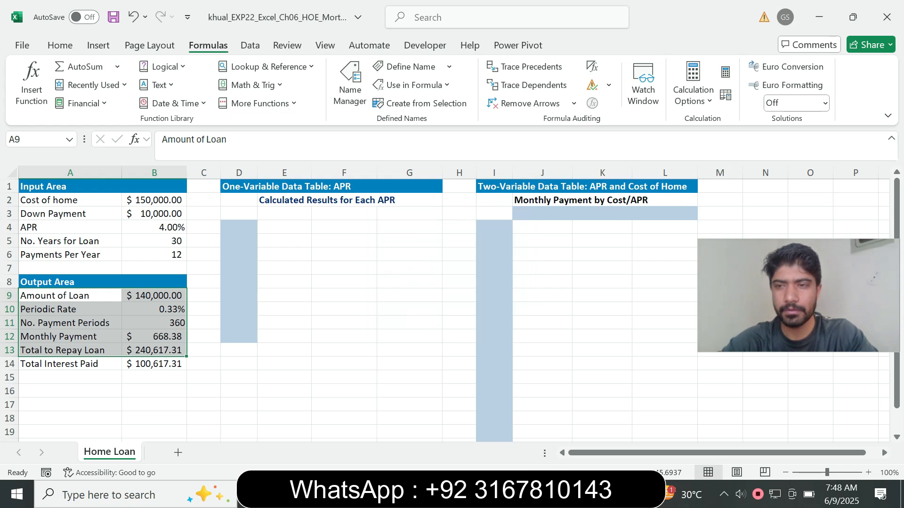
Step: Return to the Word instructions, reset the step 3 text to 9 pt and remove its highlight
key(alt+Tab)
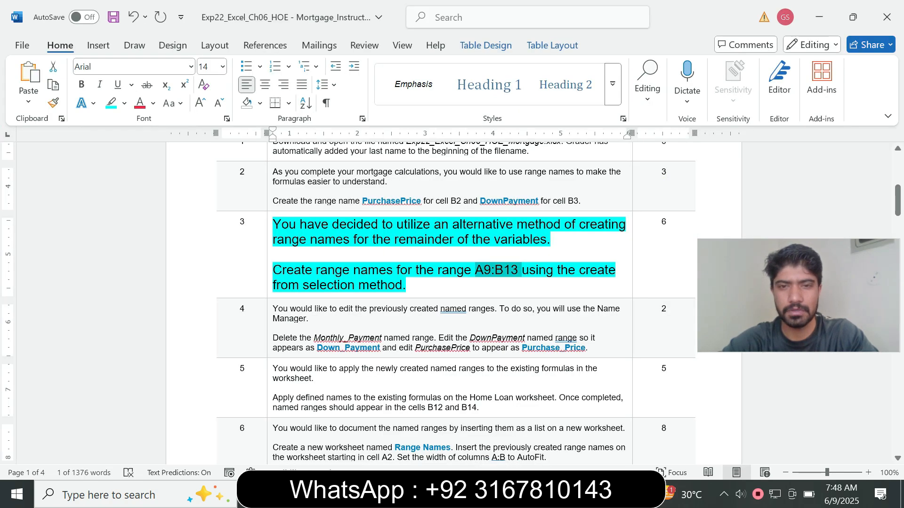
click(269, 277)
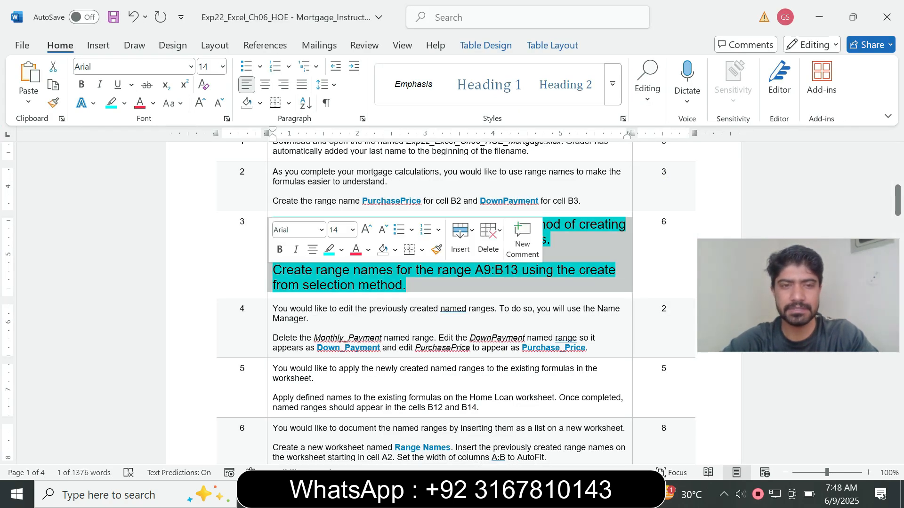
click(352, 230)
click(339, 265)
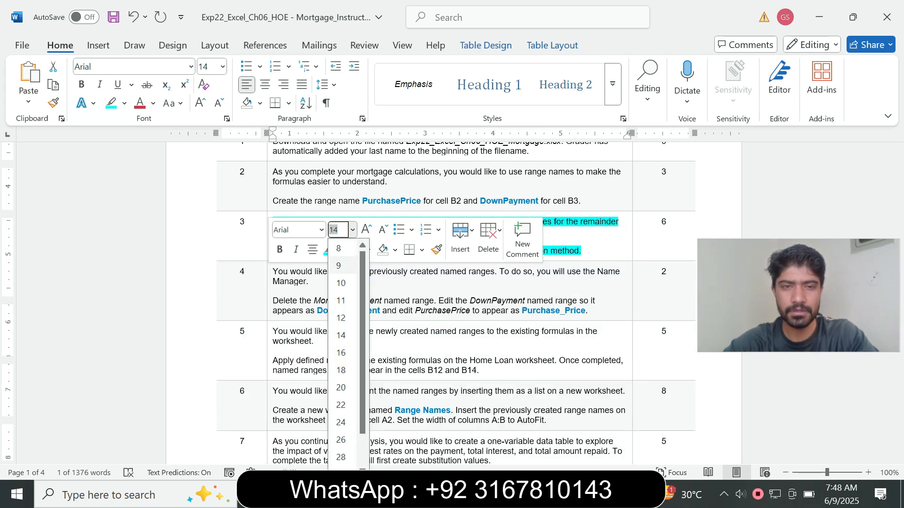
click(341, 250)
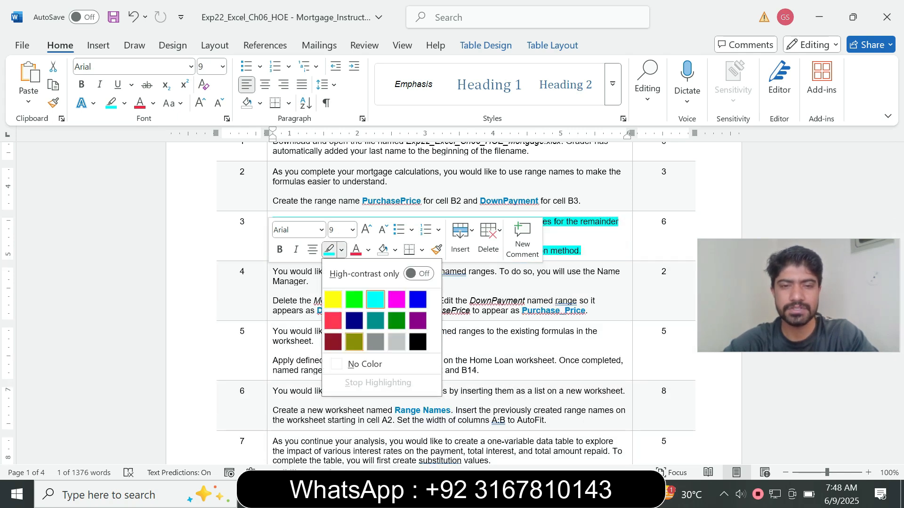
click(365, 364)
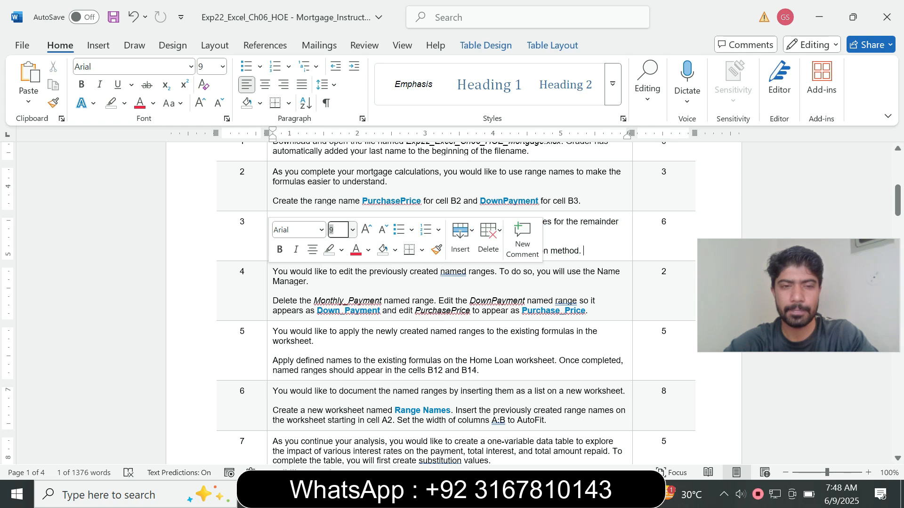
Step: Set the step 4 instruction text to 14 pt and highlight it in turquoise
click(270, 292)
click(352, 250)
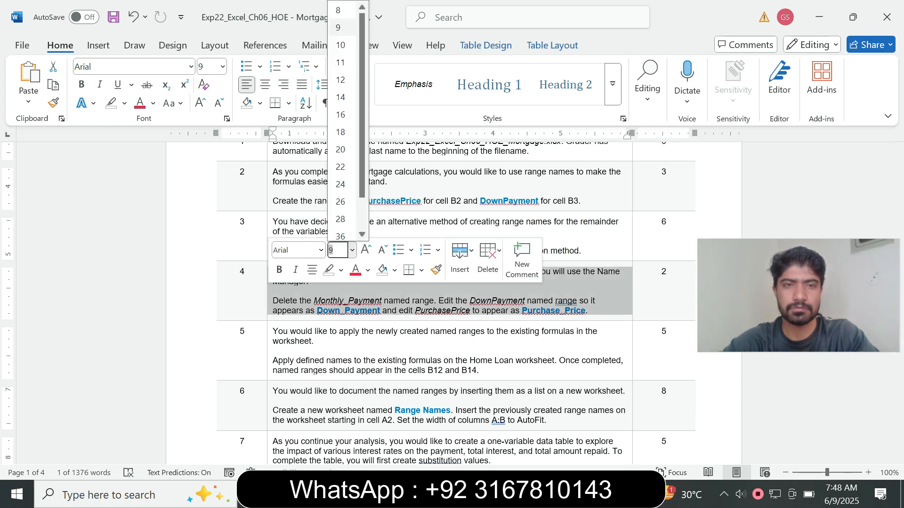
click(341, 97)
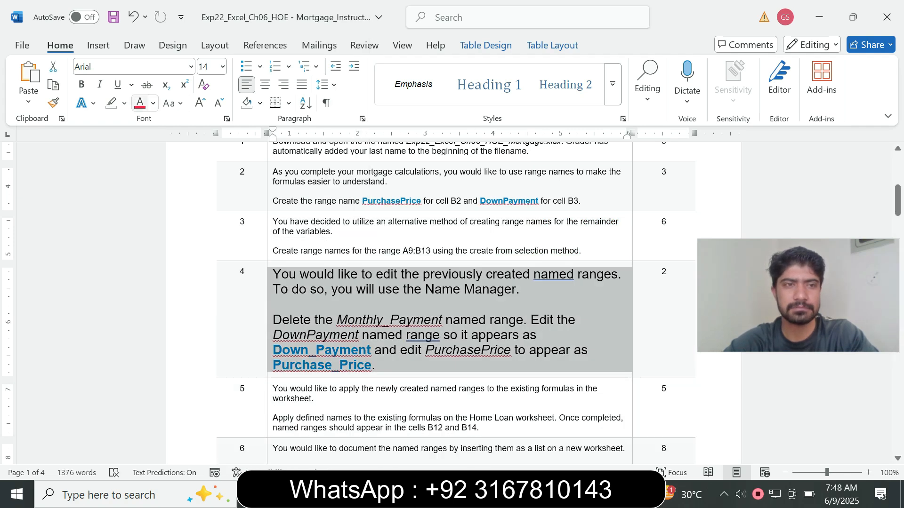
click(125, 103)
click(157, 153)
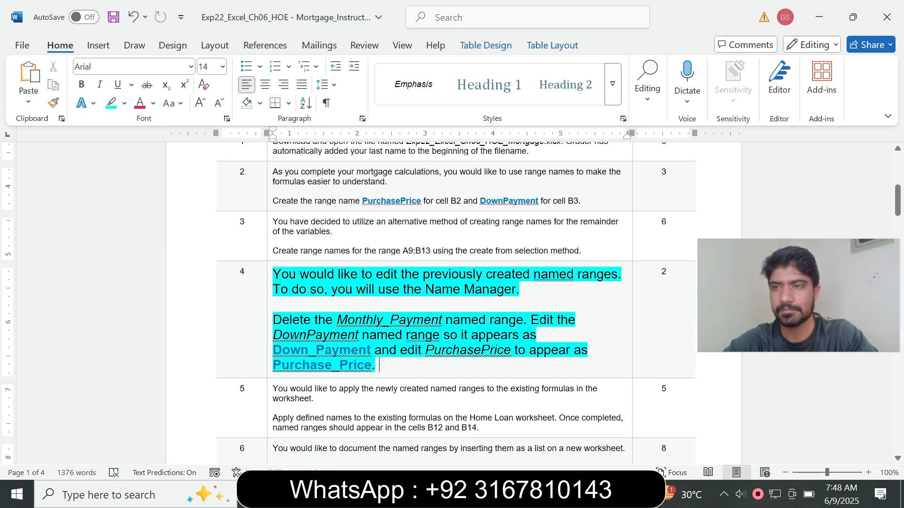
Step: Review the step 4 instruction on deleting a named range, switch to Excel and open the Name Manager
drag(897, 200, 897, 210)
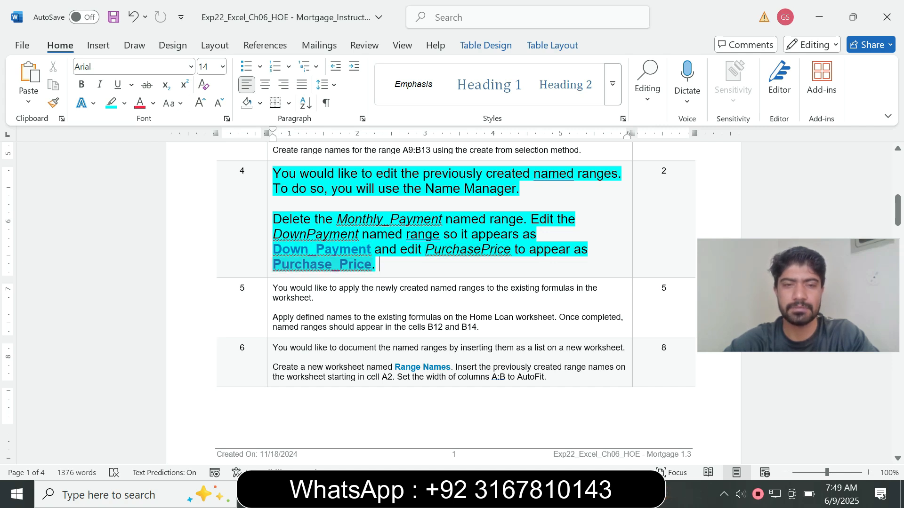
drag(273, 219, 523, 220)
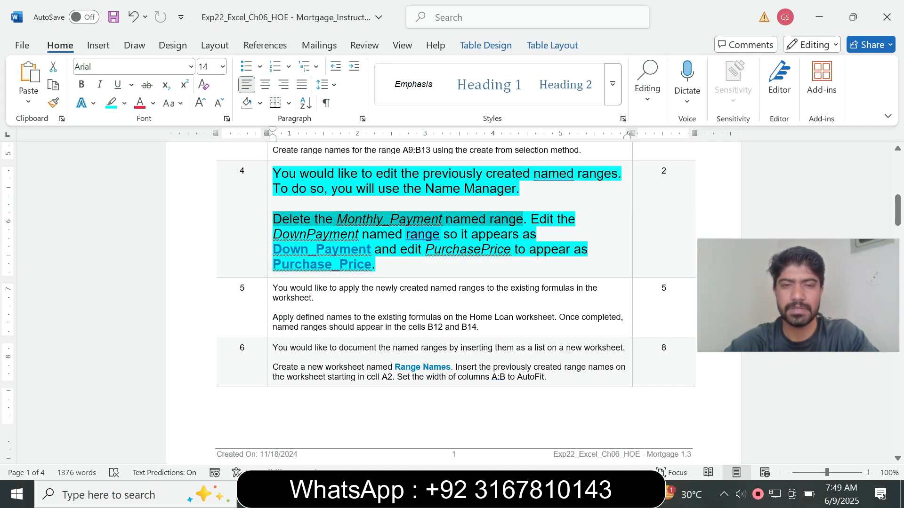
key(alt+Tab)
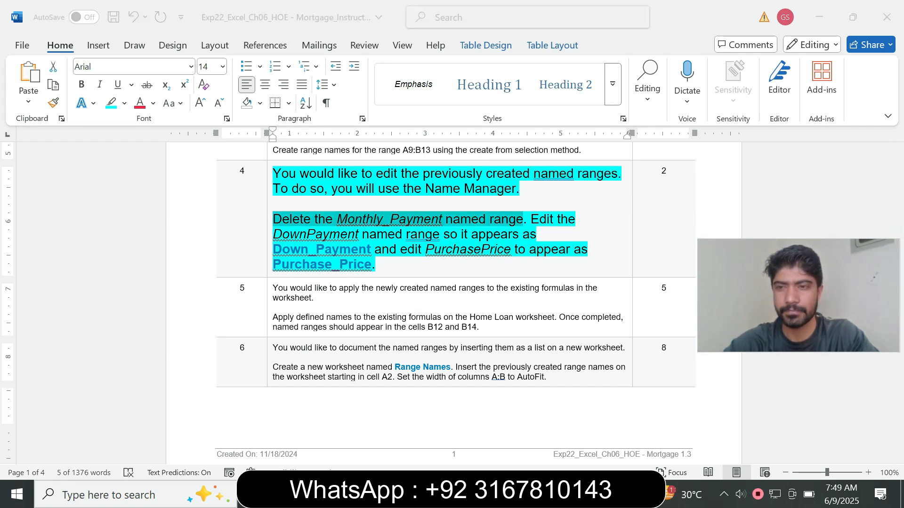
click(154, 296)
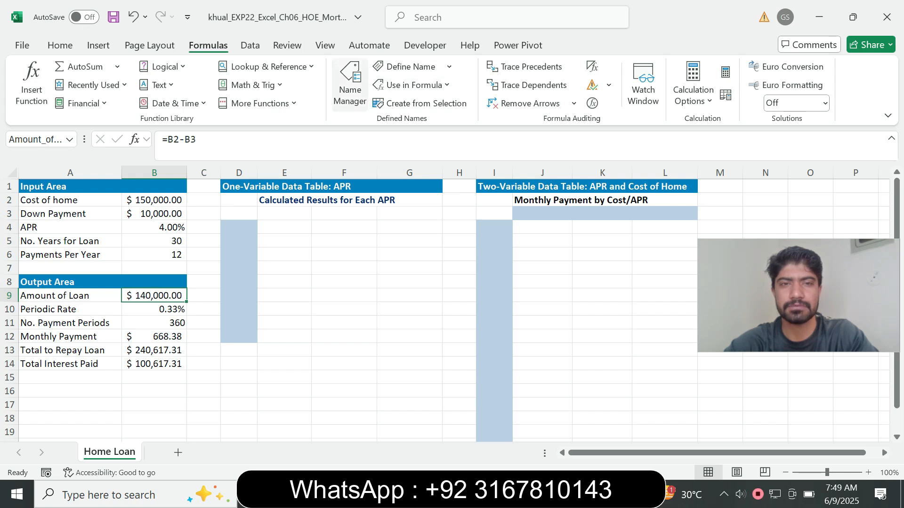
click(350, 84)
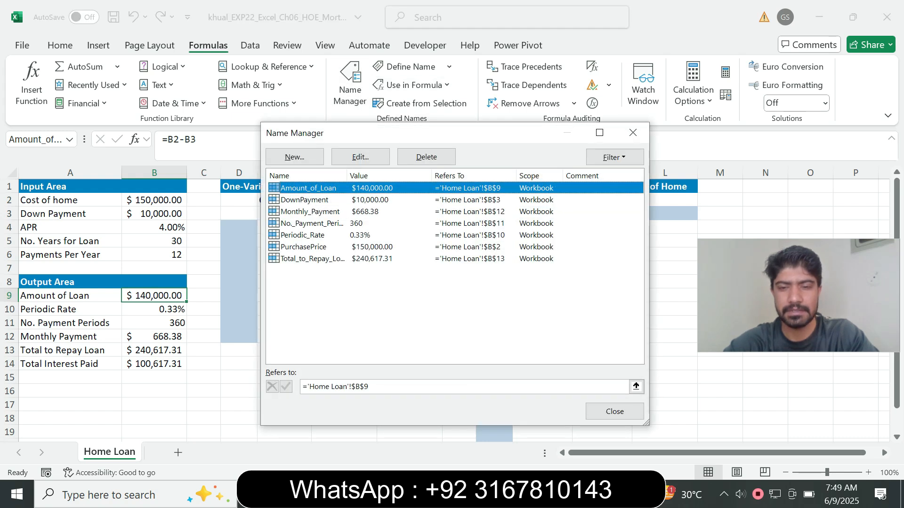
Step: Check the name to remove in the Word instructions and delete the Monthly_Payment named range in Excel
key(alt+Tab)
drag(337, 219, 444, 220)
key(alt+Tab)
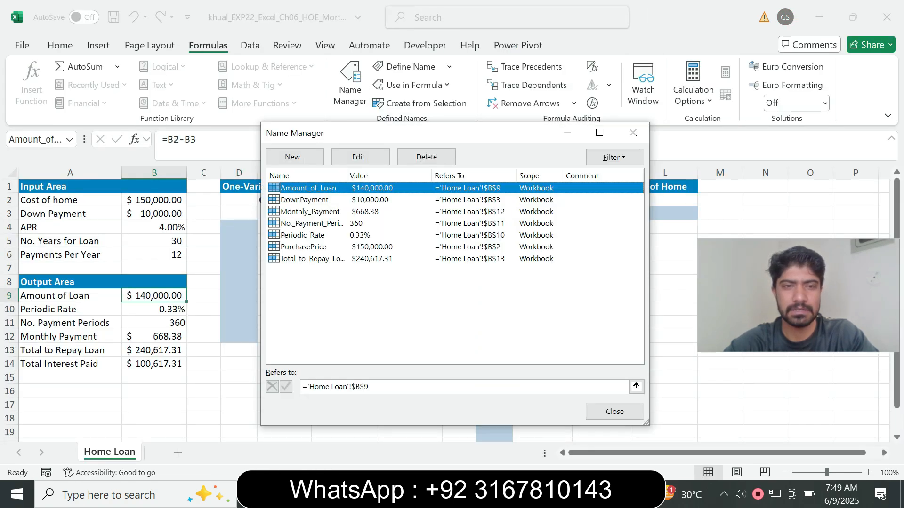
click(309, 212)
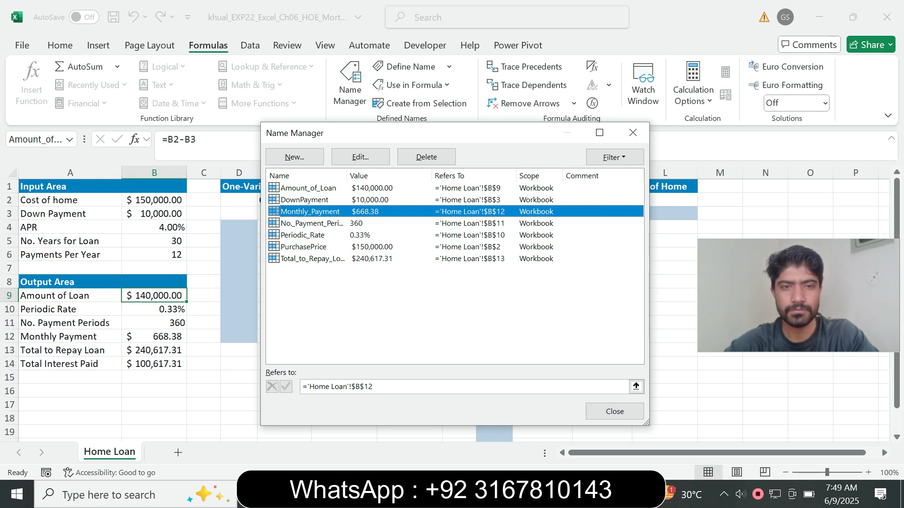
key(alt+Tab)
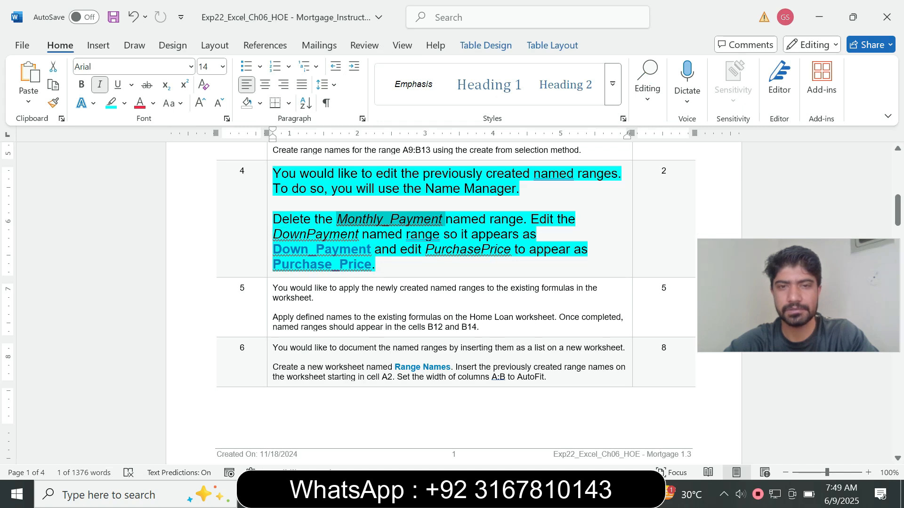
key(alt+Tab)
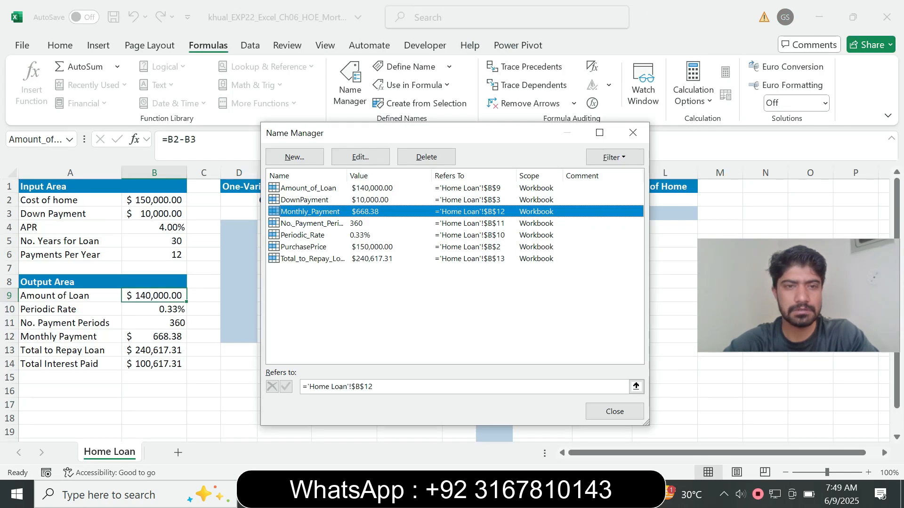
click(426, 157)
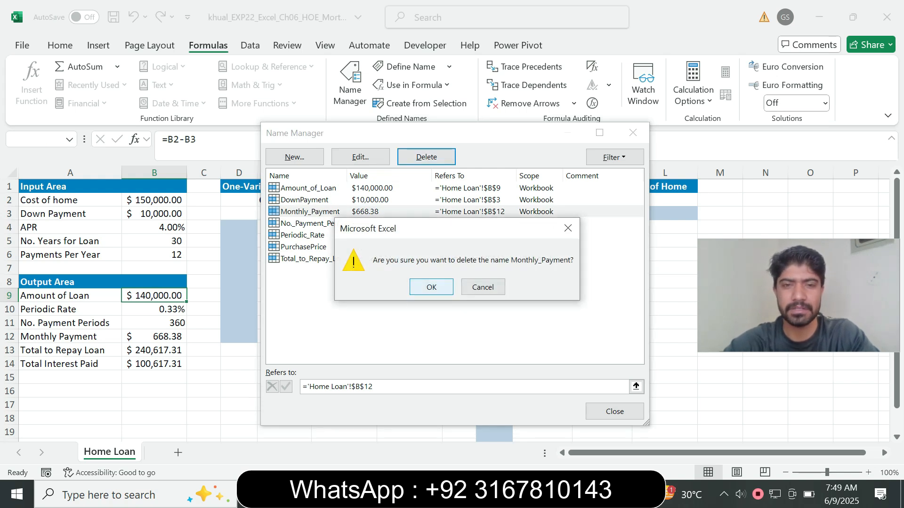
key(Return)
Step: Return to Word, review the step 4 renaming instructions and copy the name Down_Payment
key(alt+Tab)
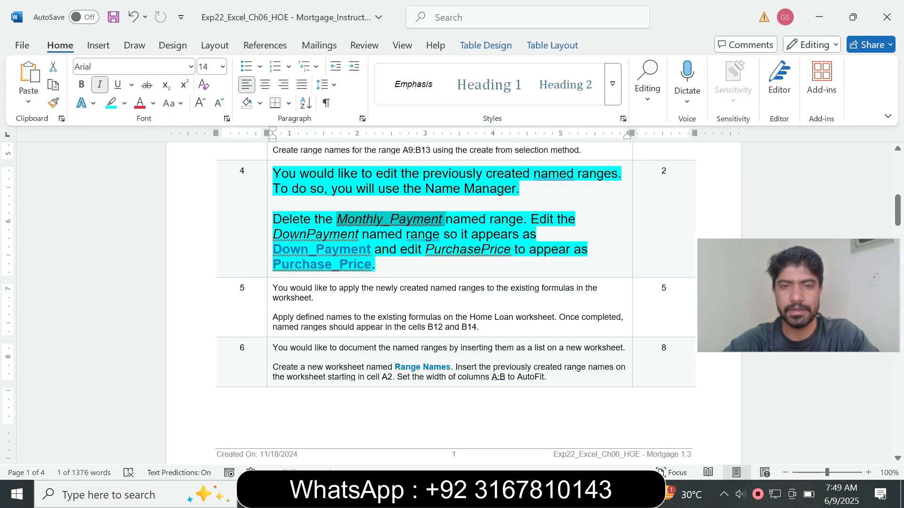
drag(300, 234, 339, 235)
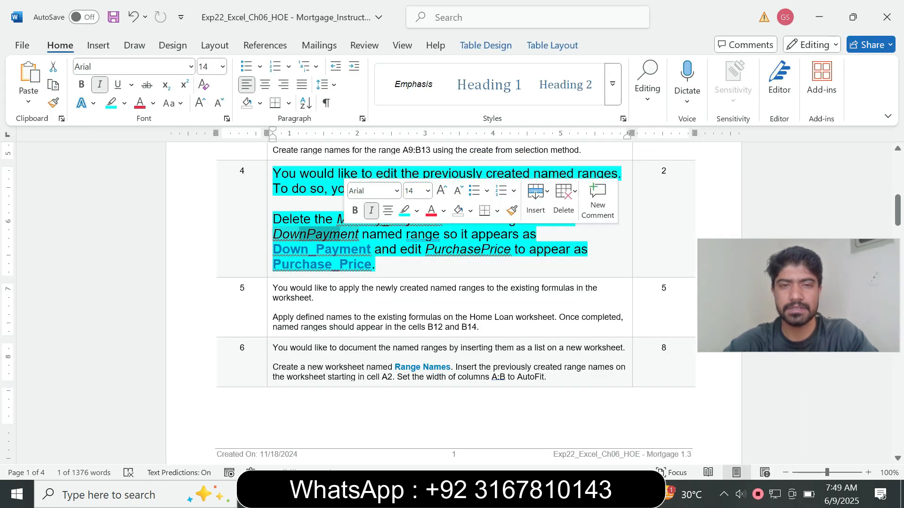
click(468, 249)
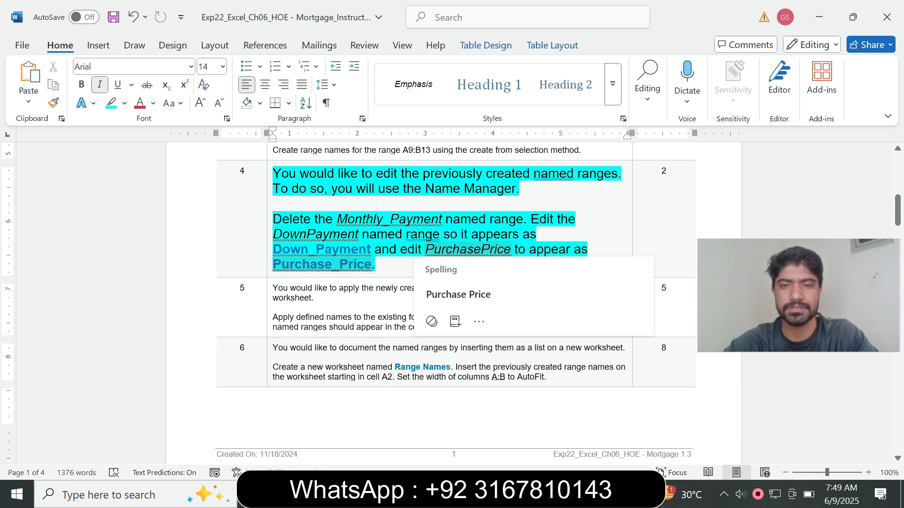
drag(273, 249, 372, 250)
key(ctrl+c)
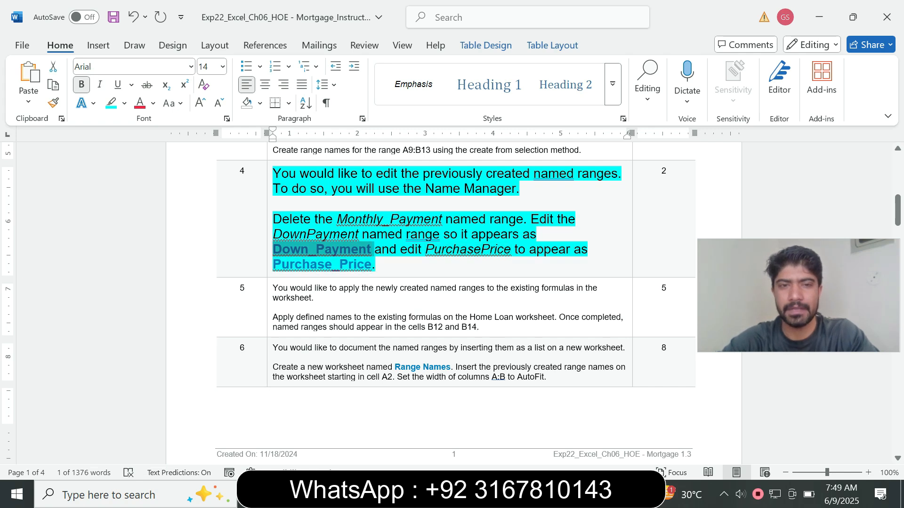
Step: Switch to Excel, rename the DownPayment named range as Down_Payment and close the Name Manager
key(alt+Tab)
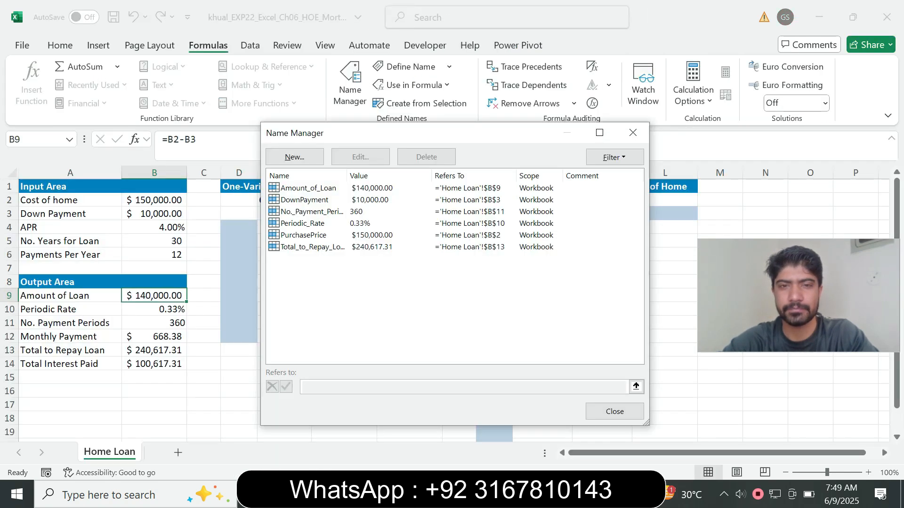
click(305, 200)
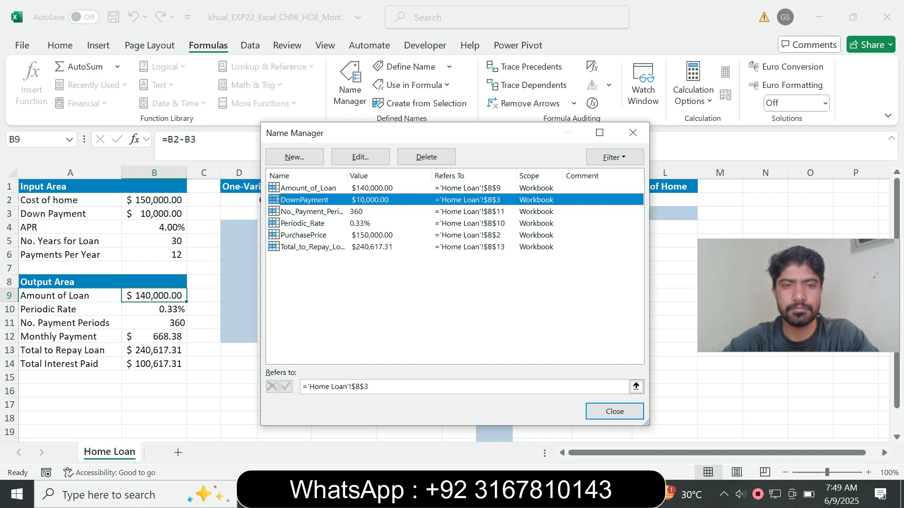
key(alt+Tab)
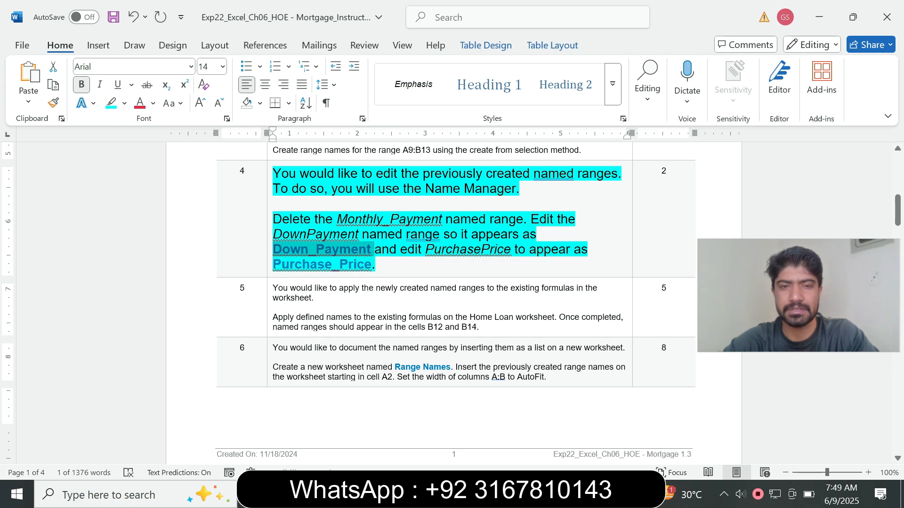
key(alt+Tab)
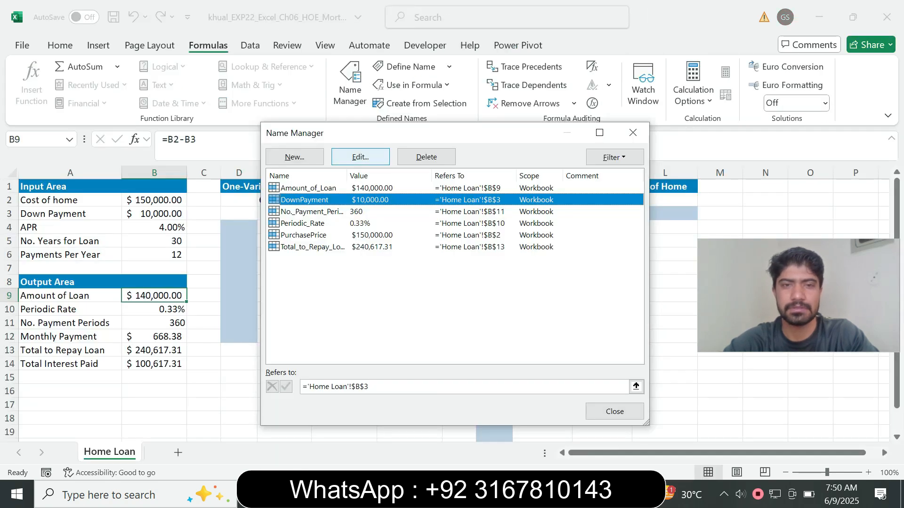
click(361, 157)
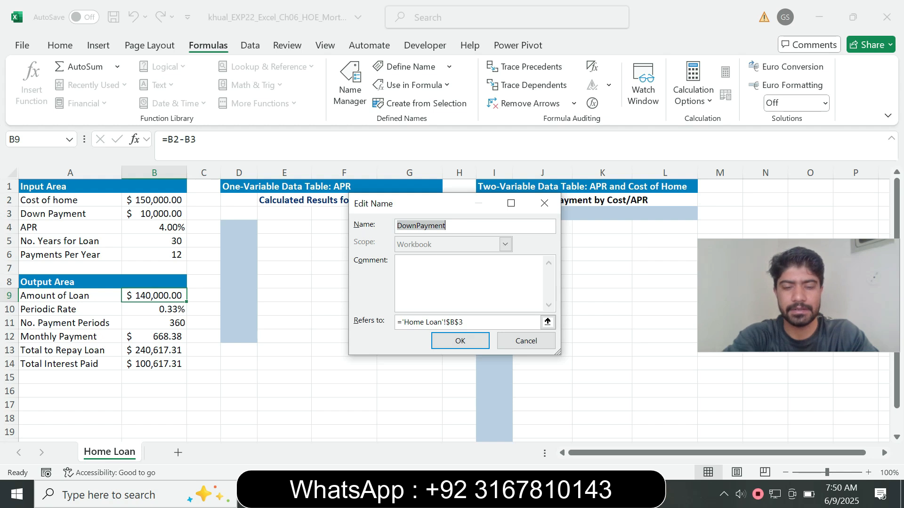
key(ctrl+v)
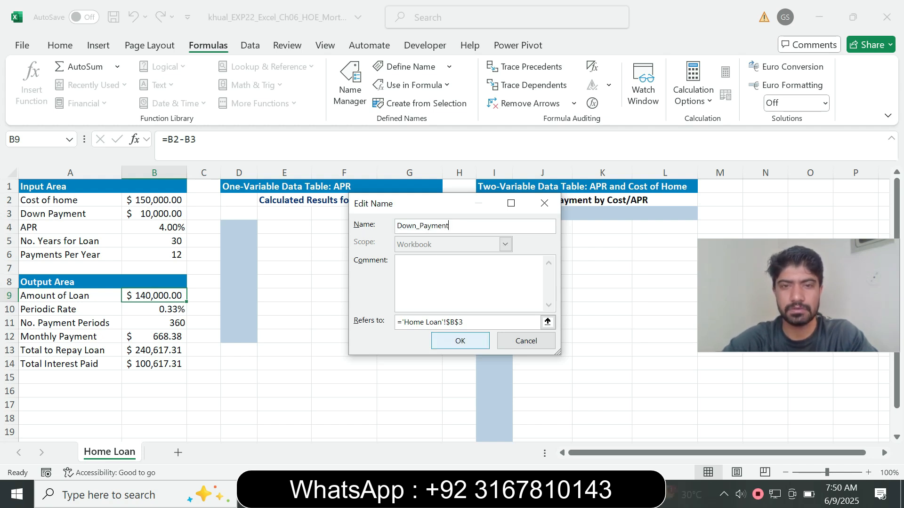
click(460, 340)
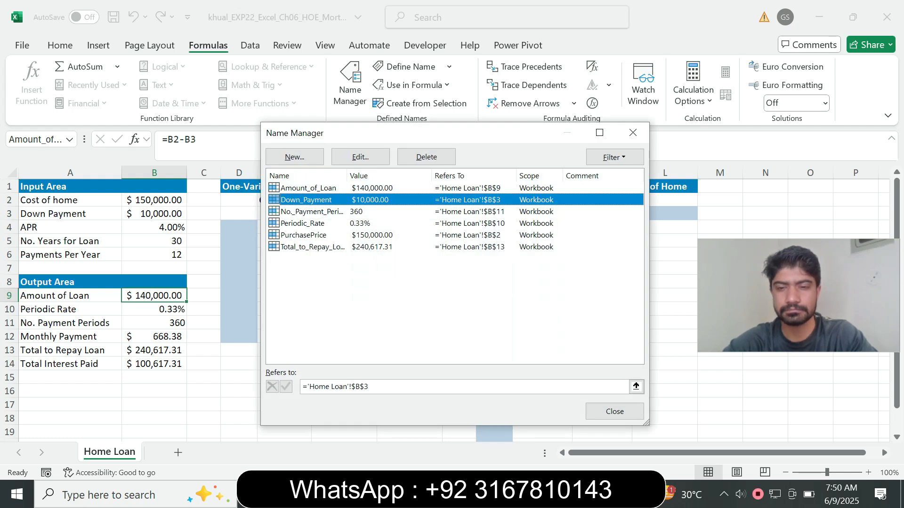
click(614, 411)
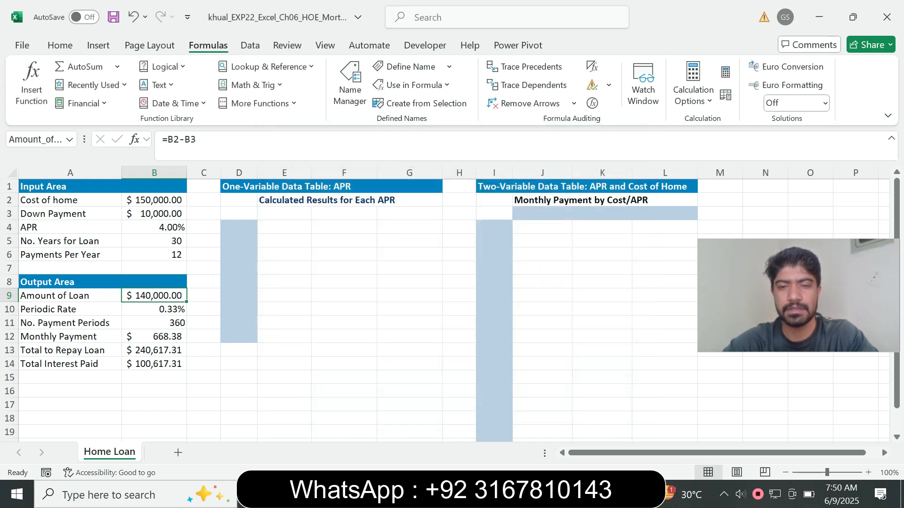
Step: Return to Word and copy the name Purchase_Price from the step 4 instruction
key(alt+Tab)
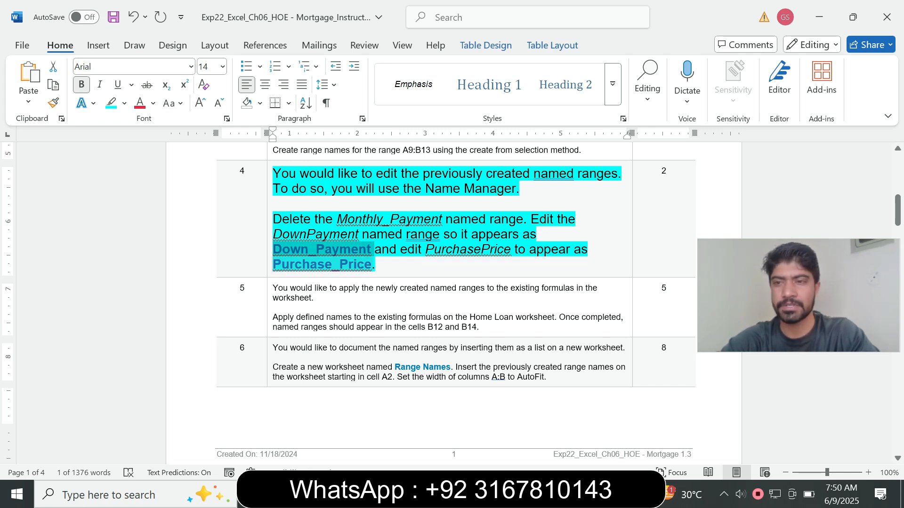
click(273, 265)
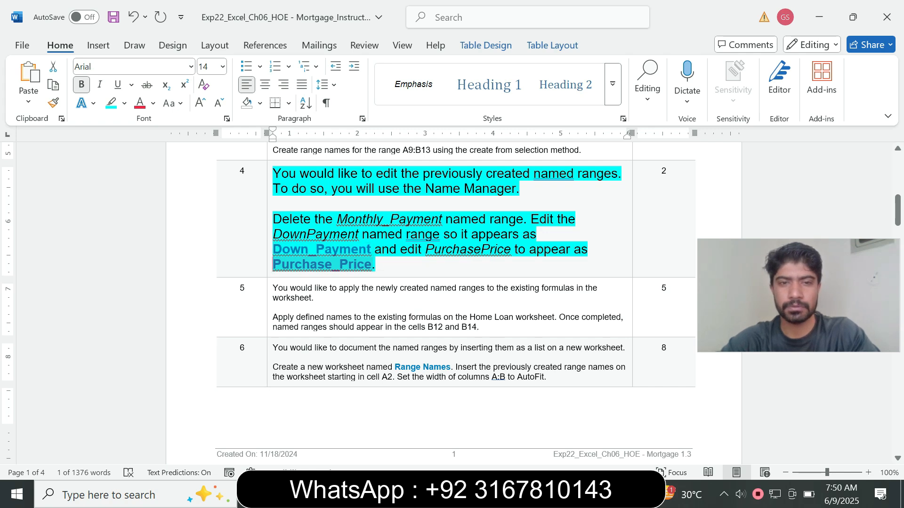
drag(273, 264, 371, 265)
key(ctrl+c)
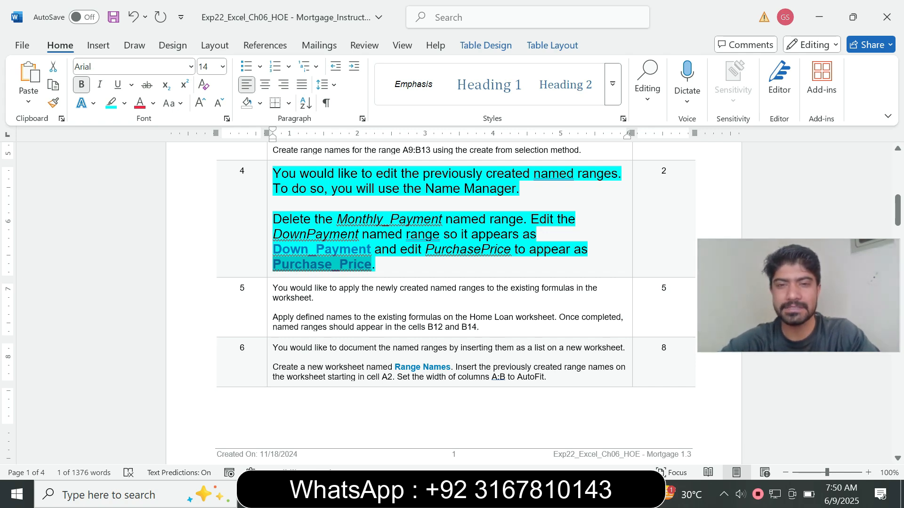
Step: Switch to Excel and rename the PurchasePrice named range as Purchase_Price in the Name Manager
key(alt+Tab)
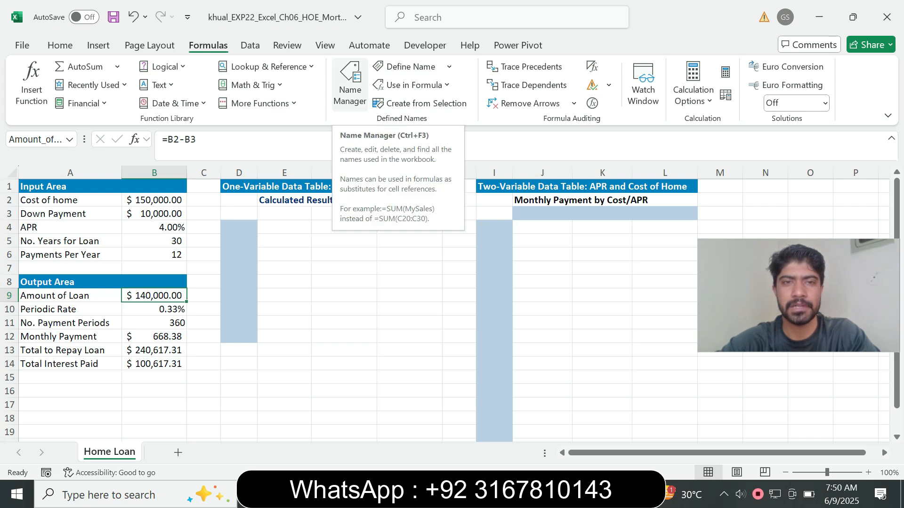
click(350, 82)
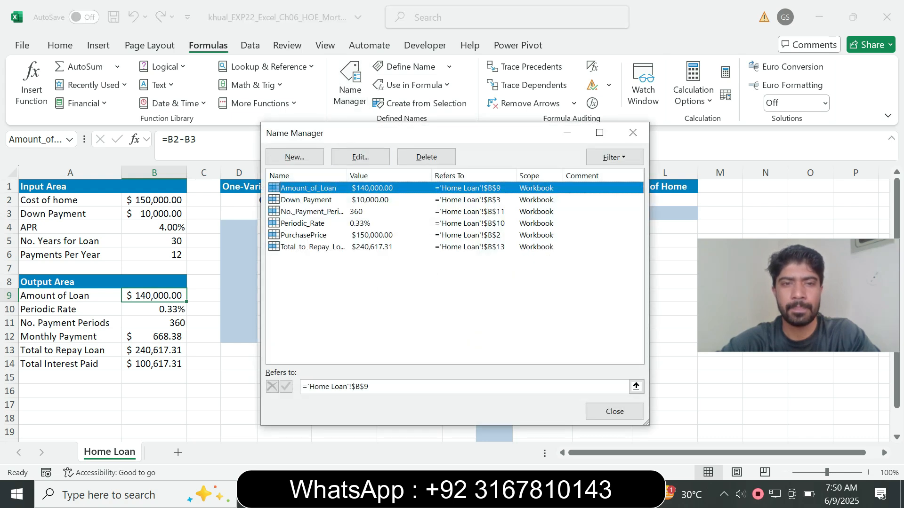
click(325, 236)
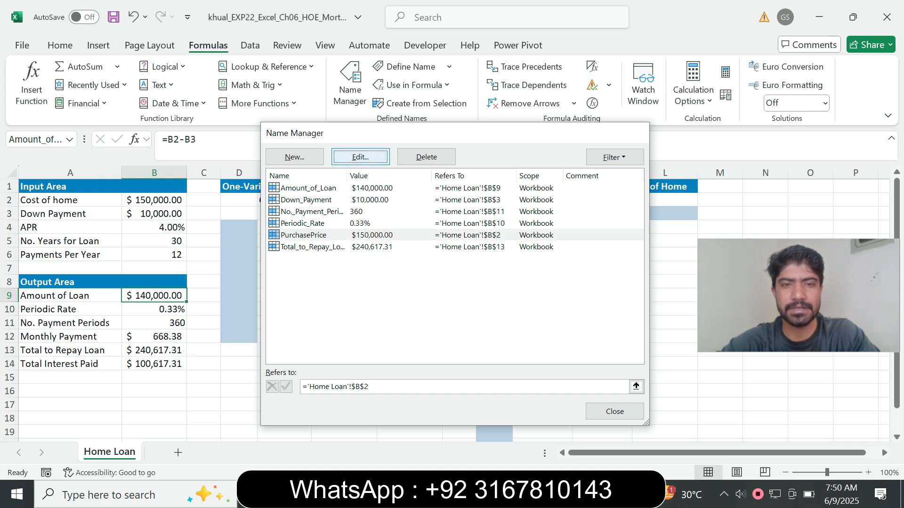
click(360, 157)
key(ctrl+v)
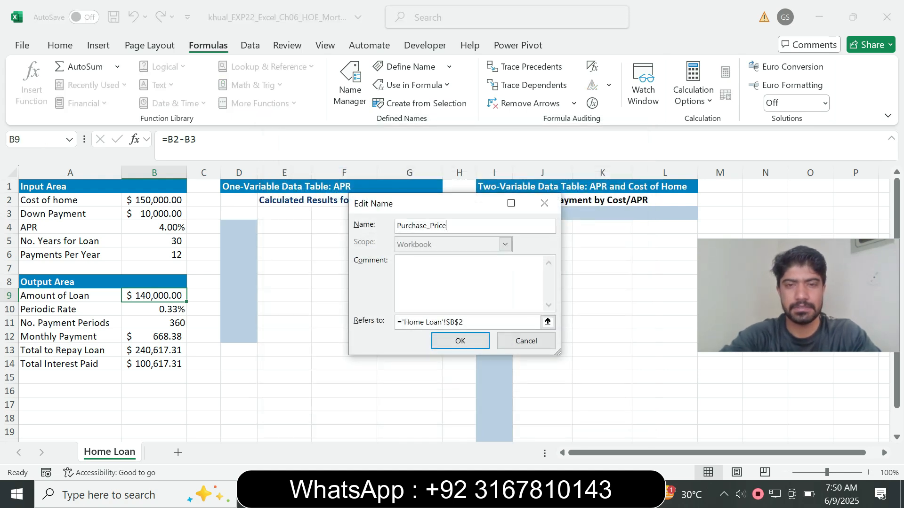
click(463, 341)
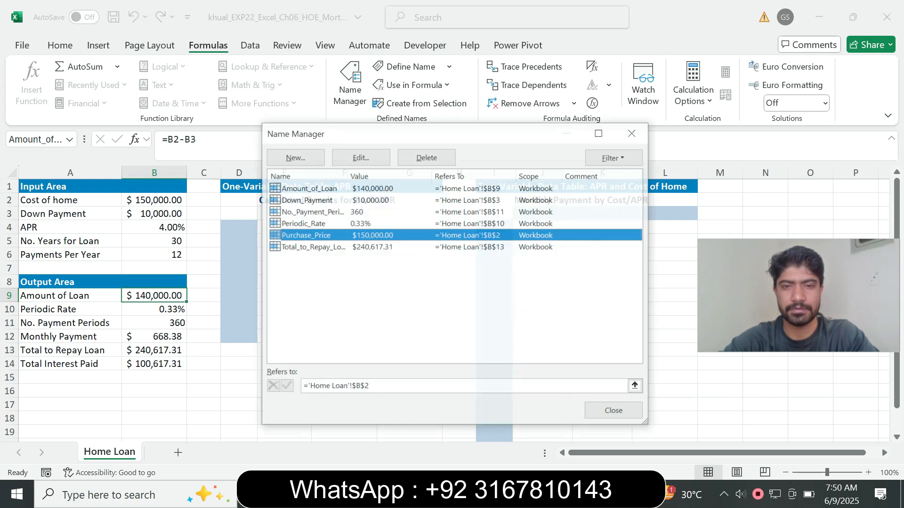
key(Escape)
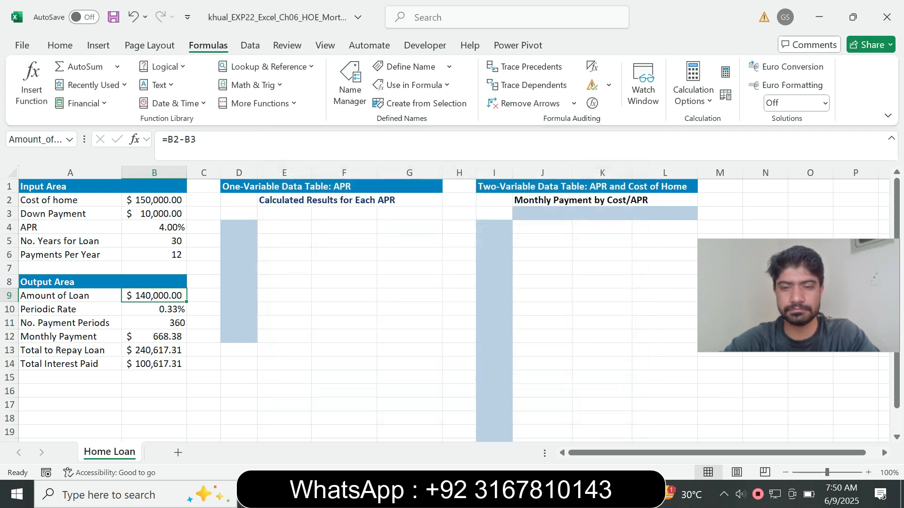
Step: Return to Word, set the step 4 instruction text back to 9 pt and remove its turquoise highlight
key(alt+Tab)
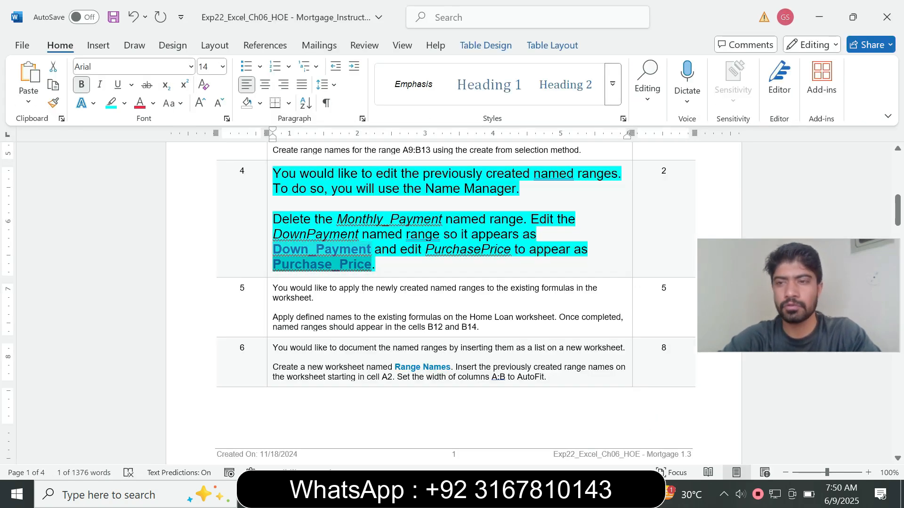
click(269, 253)
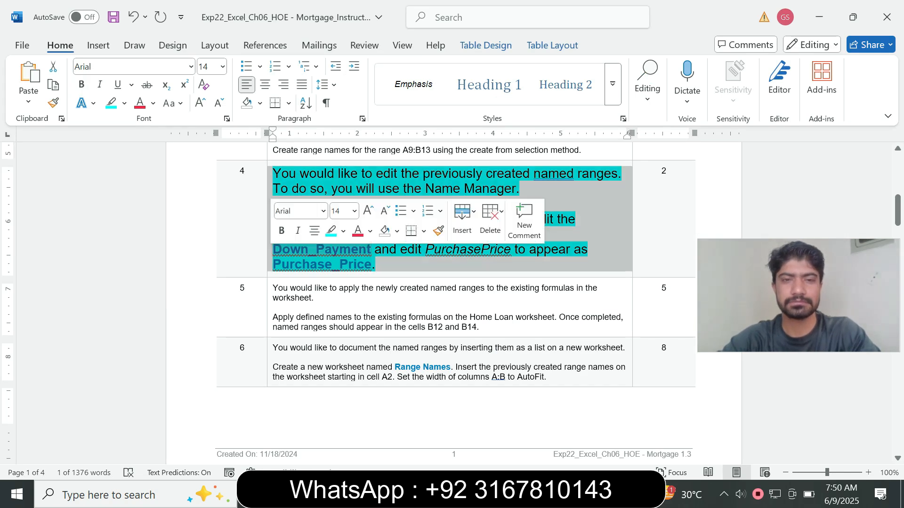
click(353, 211)
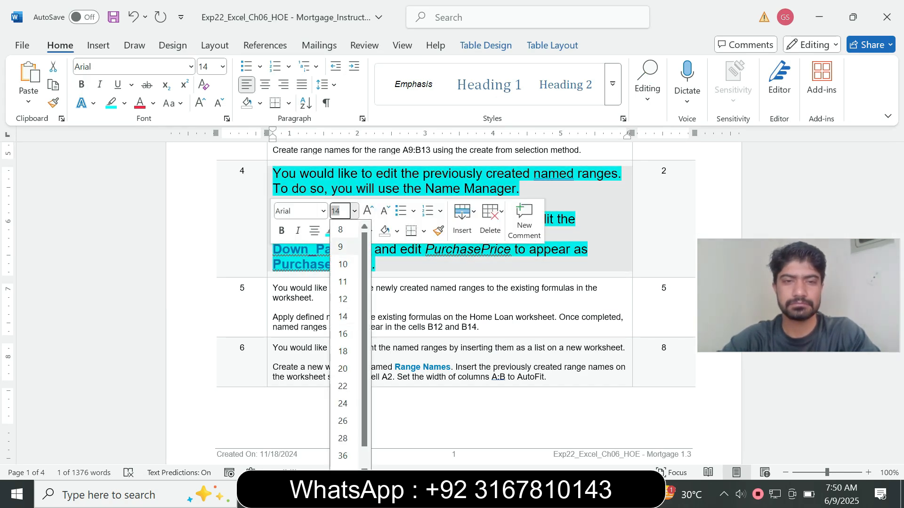
click(343, 245)
click(343, 231)
click(359, 344)
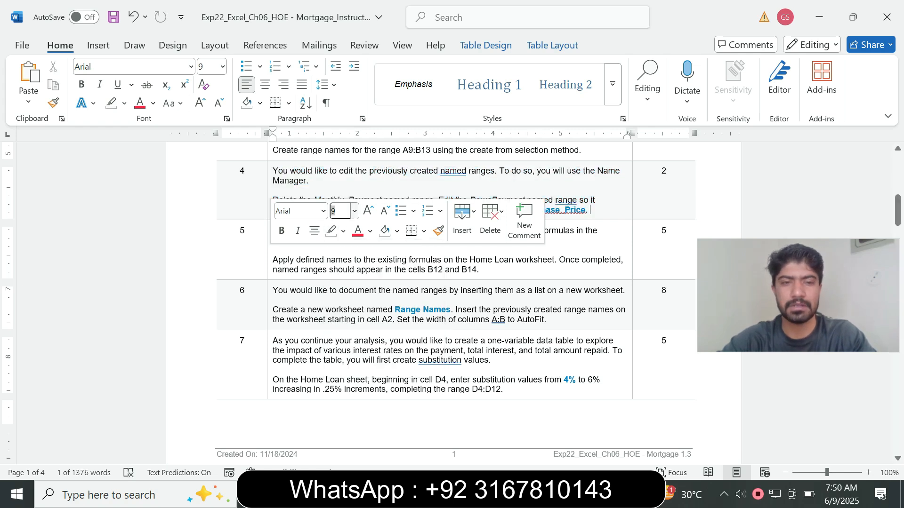
Step: Set the step 5 instruction text to 14 pt and highlight it in turquoise
click(269, 261)
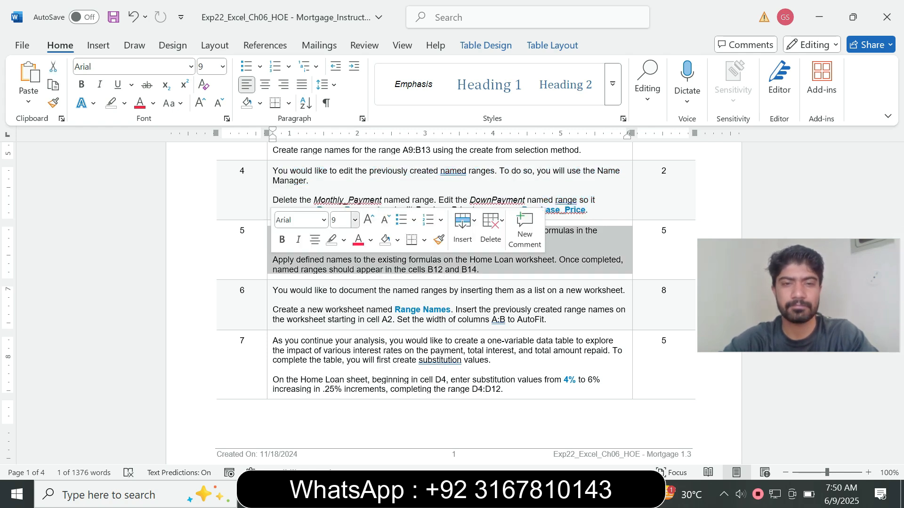
click(355, 220)
click(343, 326)
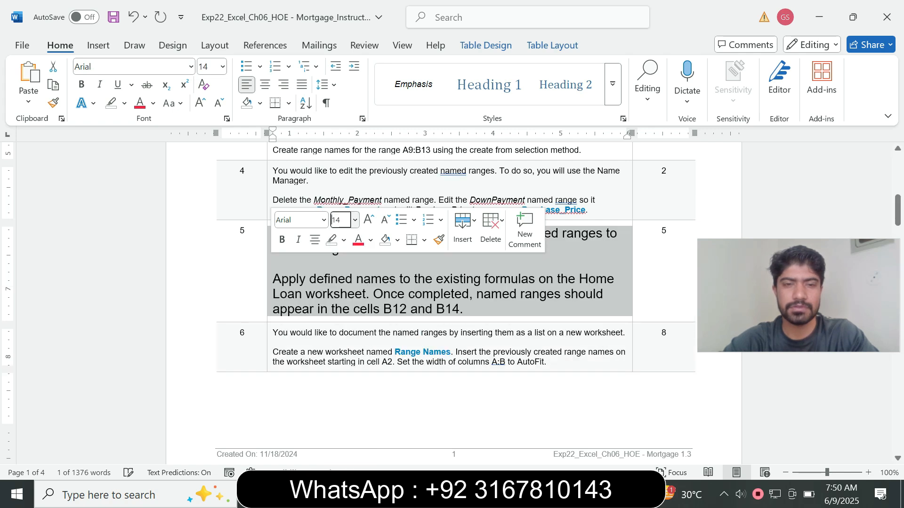
click(343, 240)
click(378, 289)
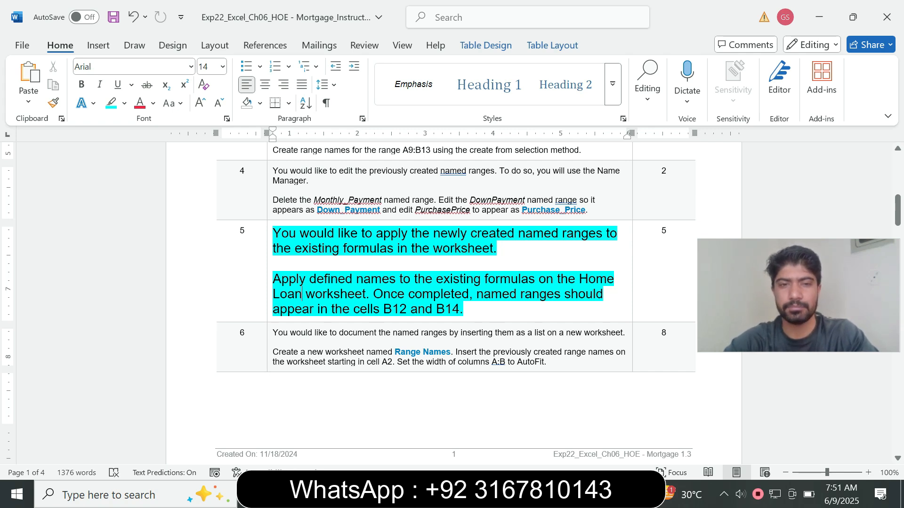
Step: Review the step 5 instruction on applying defined names to the Home Loan worksheet's formulas and the cells it concerns
drag(383, 279, 398, 280)
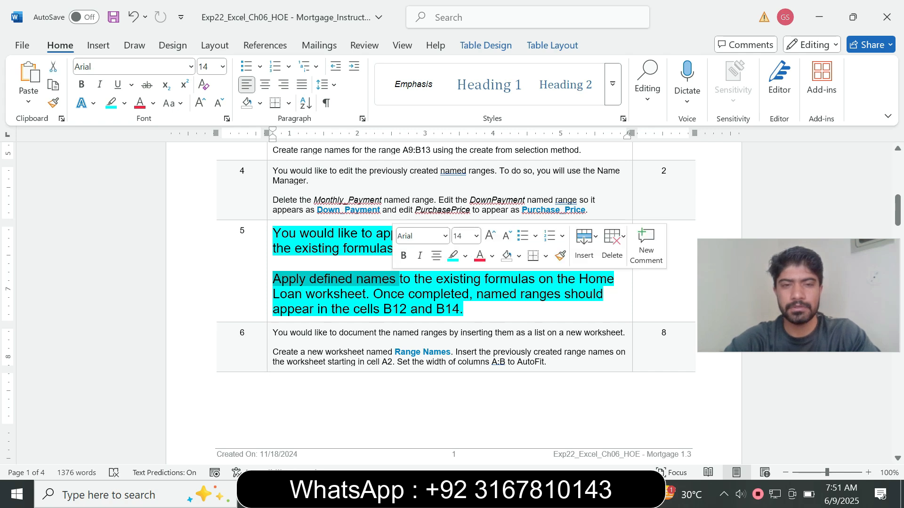
click(315, 294)
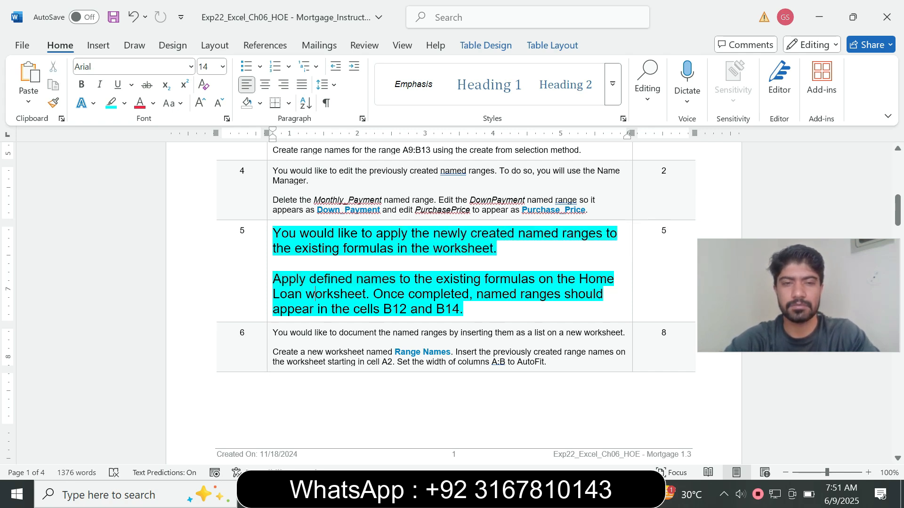
drag(276, 294, 353, 295)
key(alt+Tab)
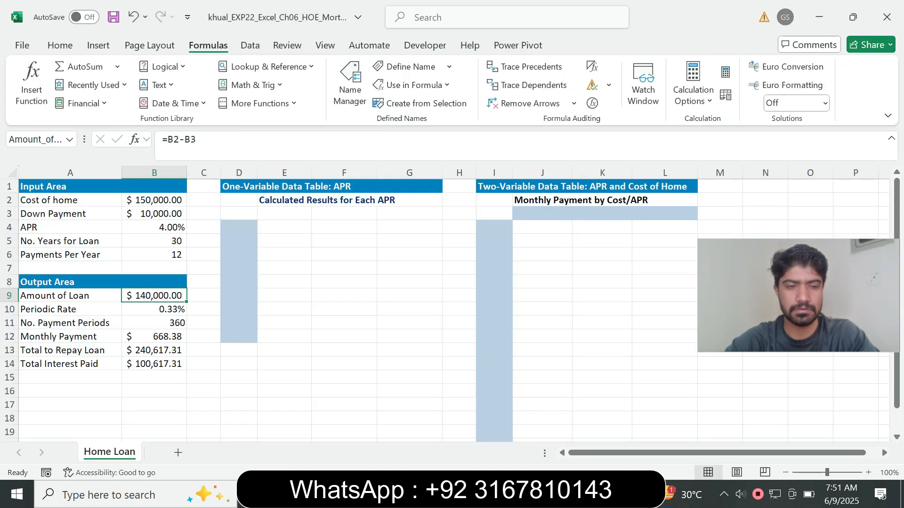
key(alt+Tab)
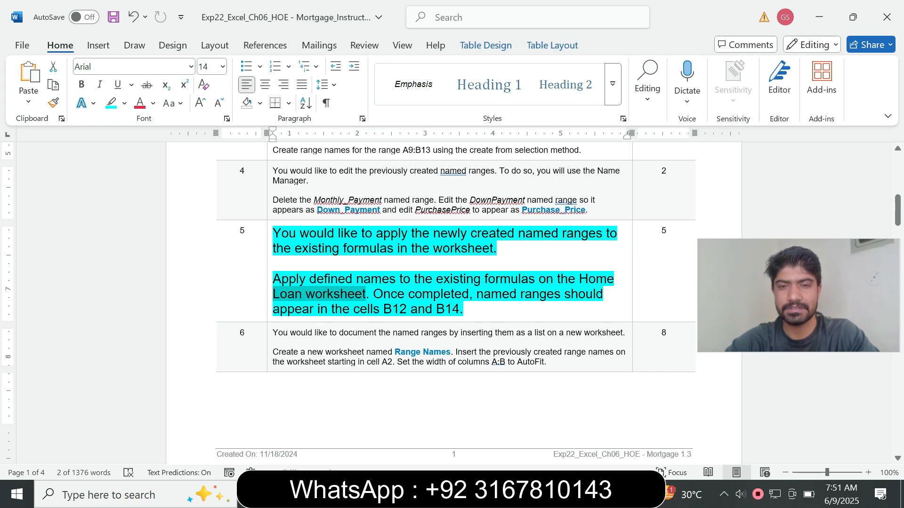
drag(373, 294, 476, 295)
click(502, 294)
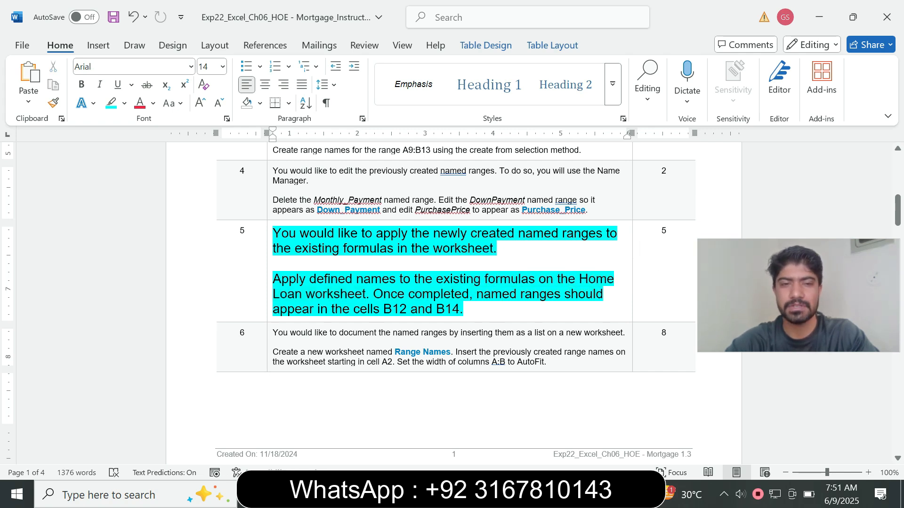
drag(354, 309, 408, 309)
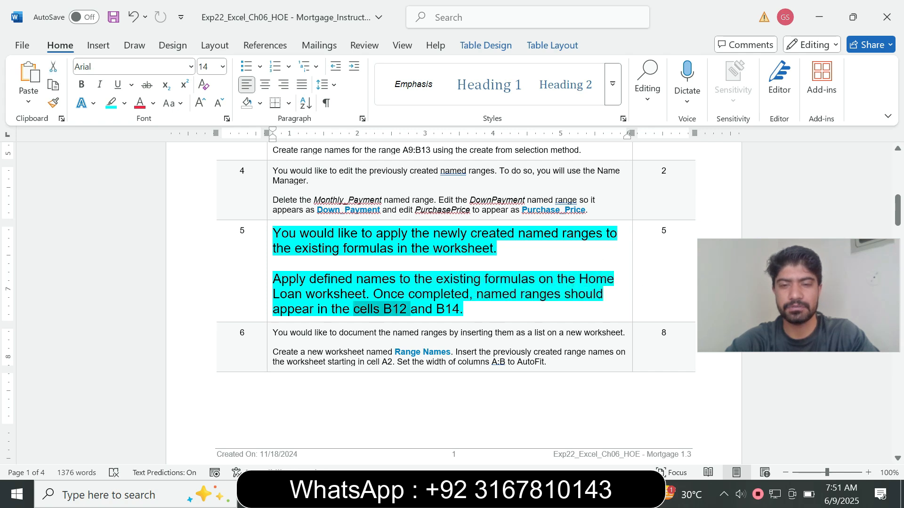
Step: Switch to Excel and replace the cell references in B12's PMT formula with Periodic_Rate, No._Payment_Periods and Amount_of_Loan
key(alt+Tab)
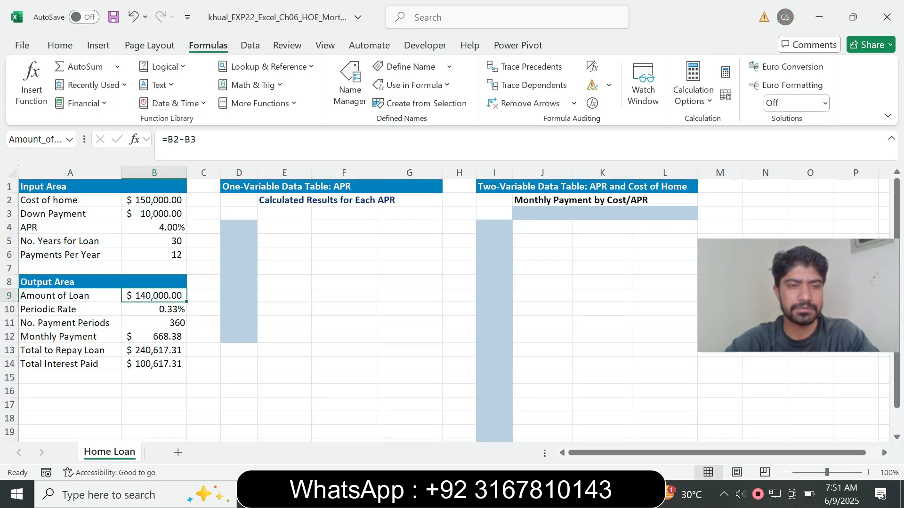
click(154, 337)
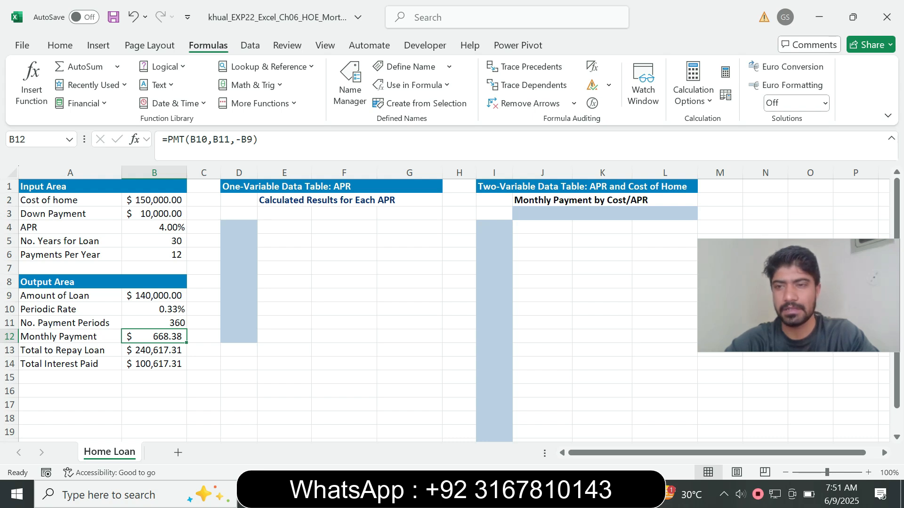
key(alt+Tab)
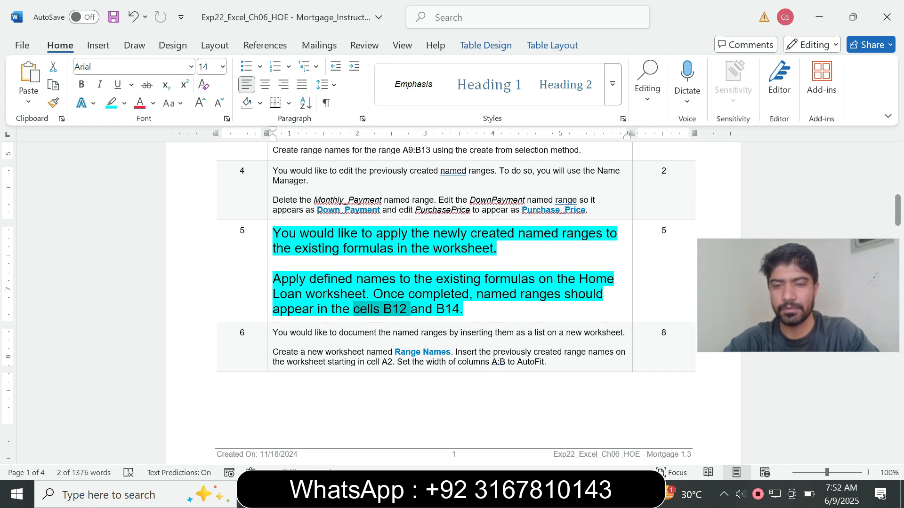
key(alt+Tab)
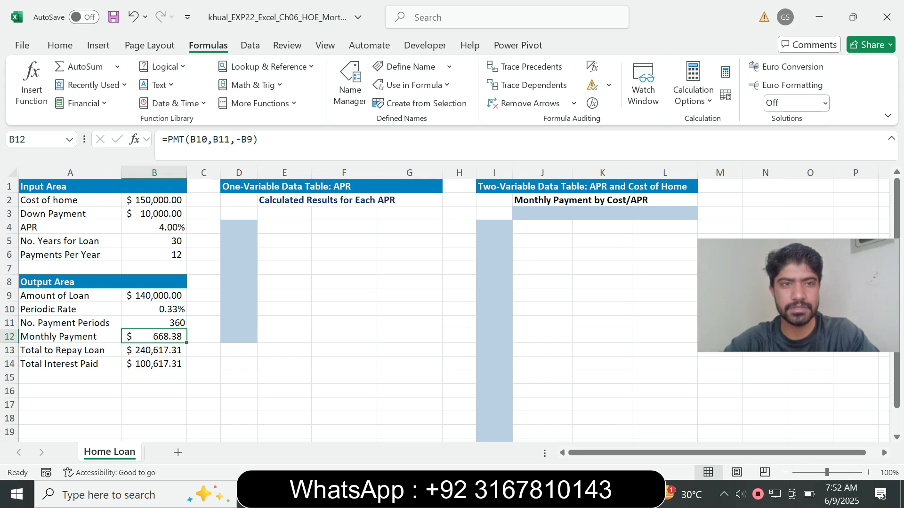
click(187, 139)
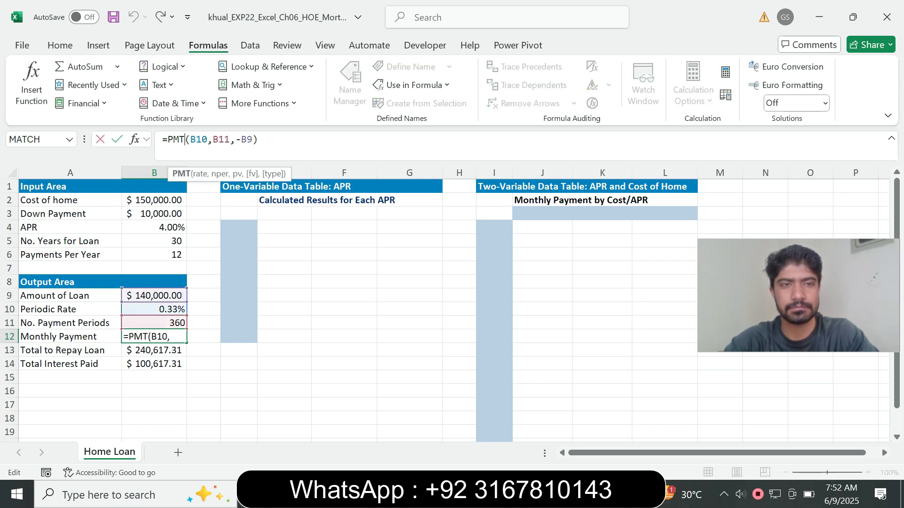
drag(190, 139, 208, 139)
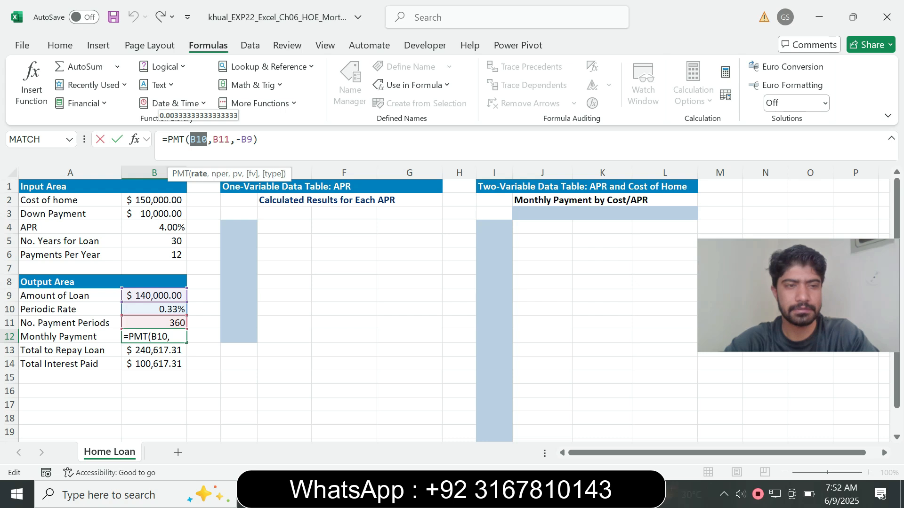
click(153, 309)
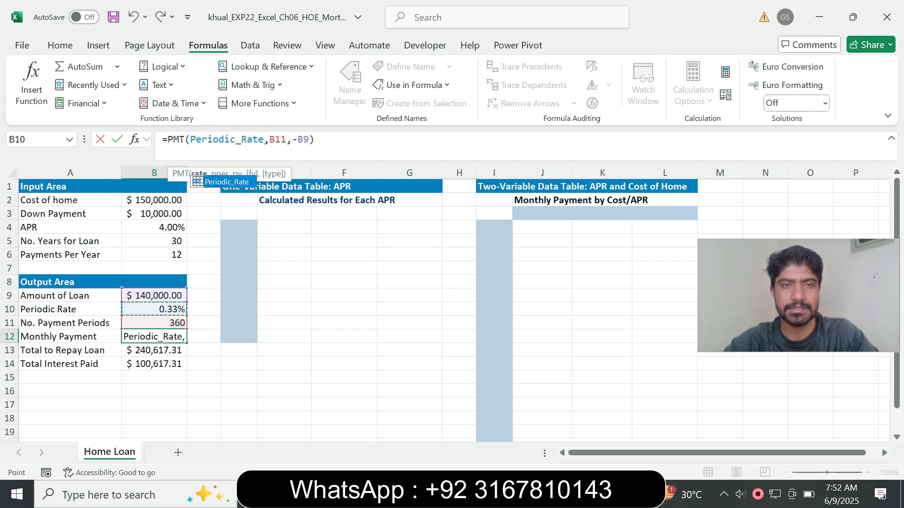
drag(268, 139, 287, 139)
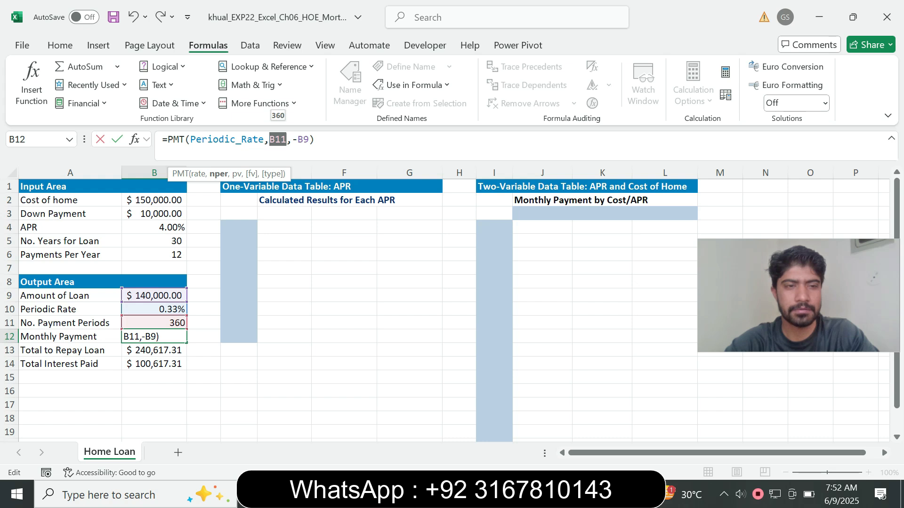
click(154, 323)
drag(388, 139, 400, 139)
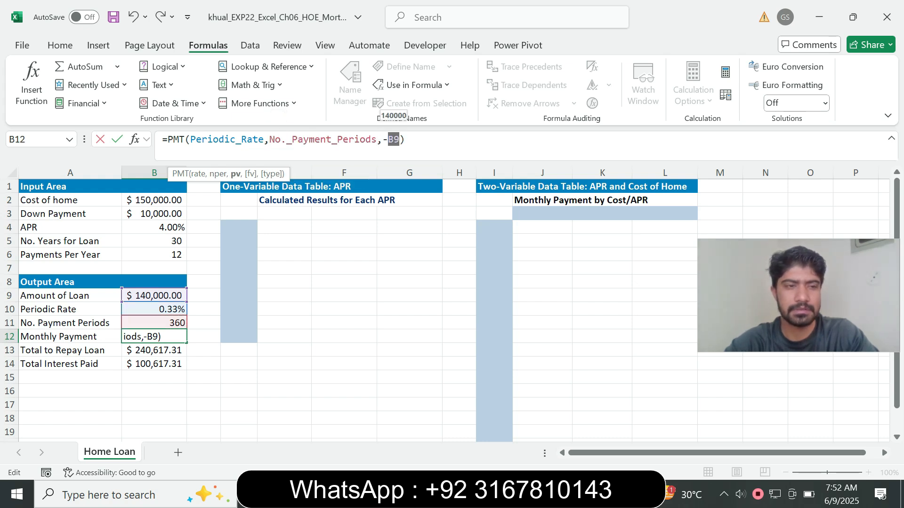
click(154, 296)
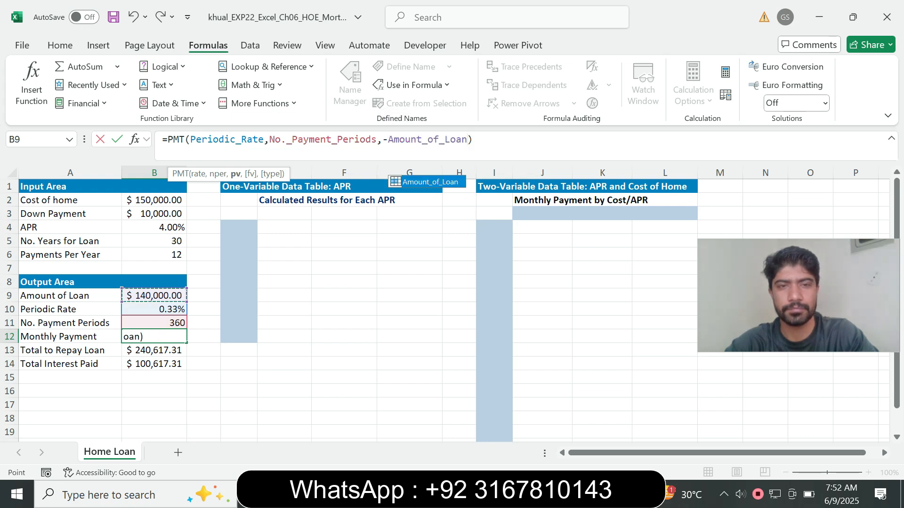
key(Return)
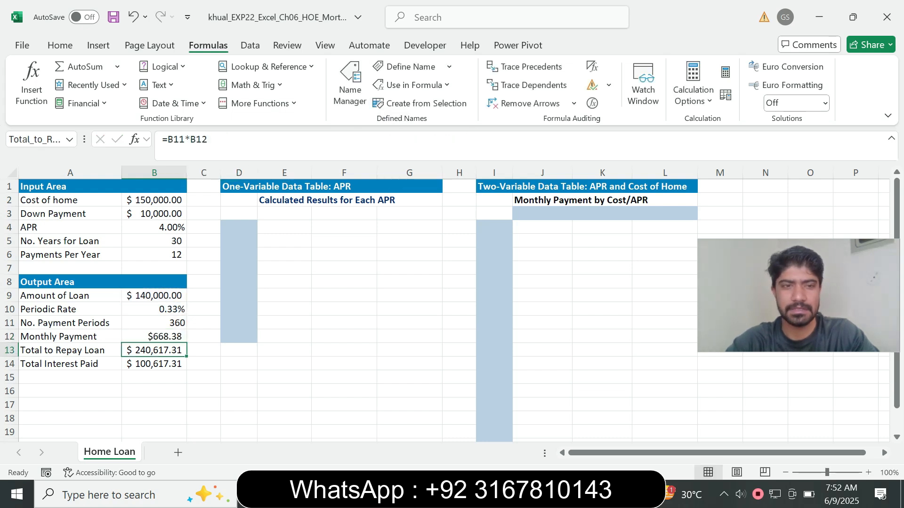
Step: Replace the references in B14's total interest formula with names so it reads =Total_to_Repay_Loan-Amount_of_Loan
key(alt+Tab)
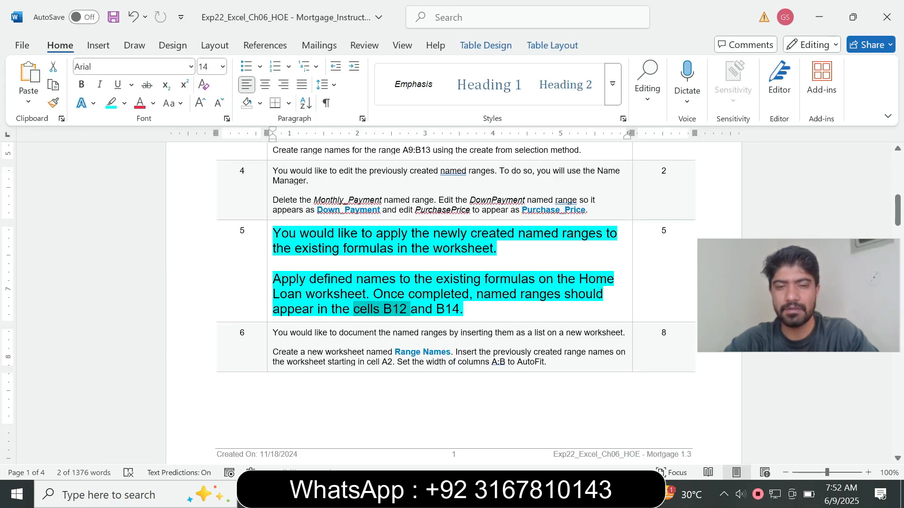
key(alt+Tab)
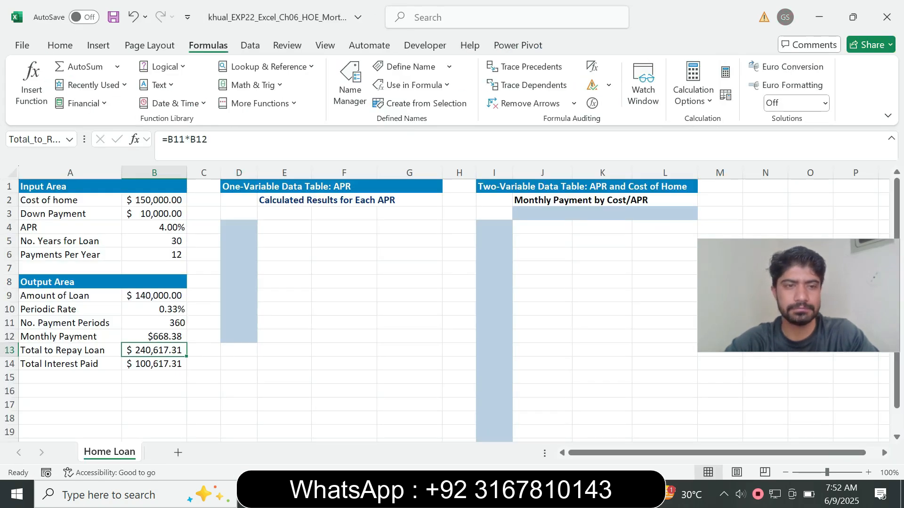
click(154, 337)
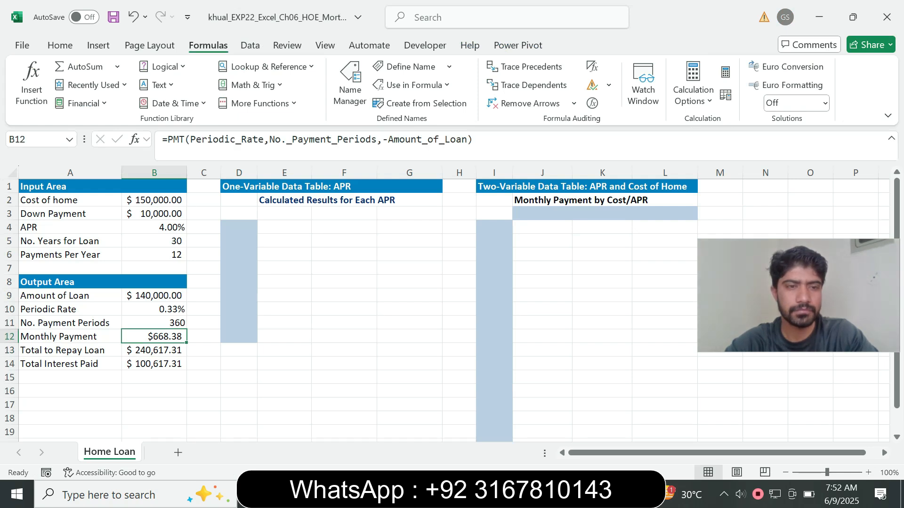
click(154, 350)
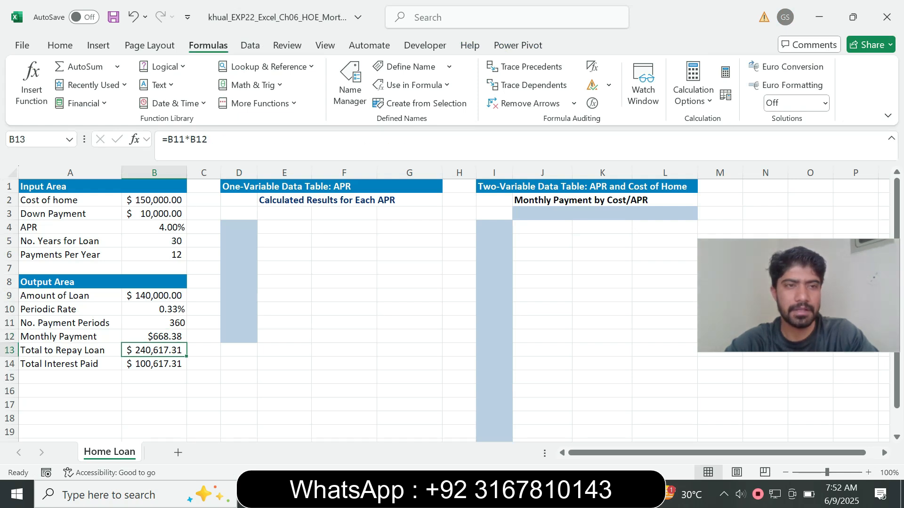
click(154, 364)
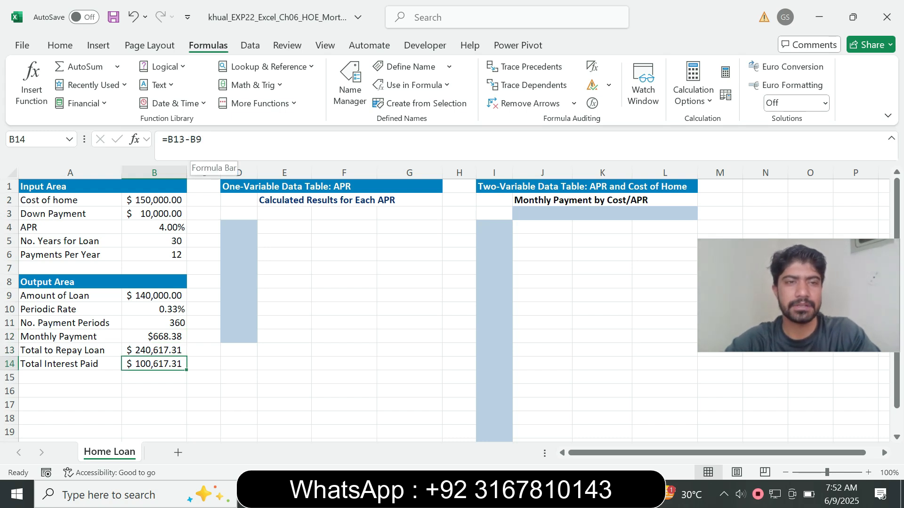
click(169, 140)
drag(169, 139, 184, 140)
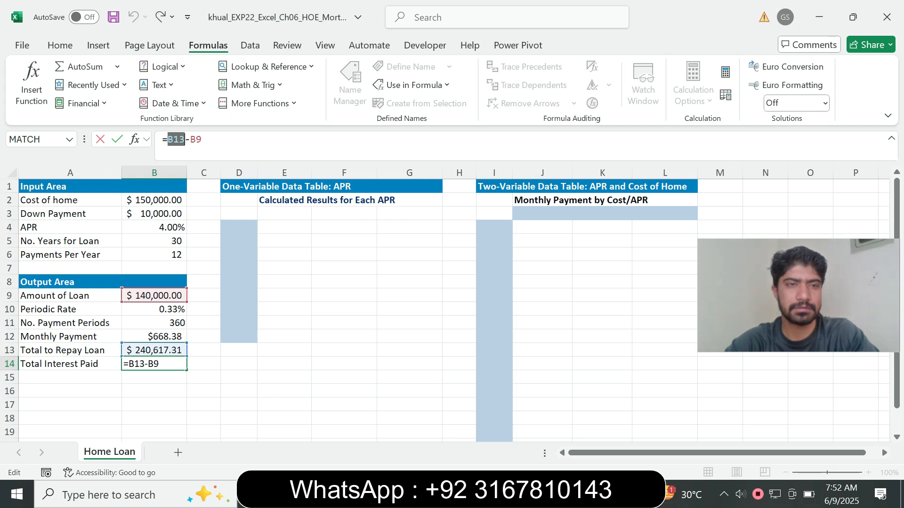
click(154, 350)
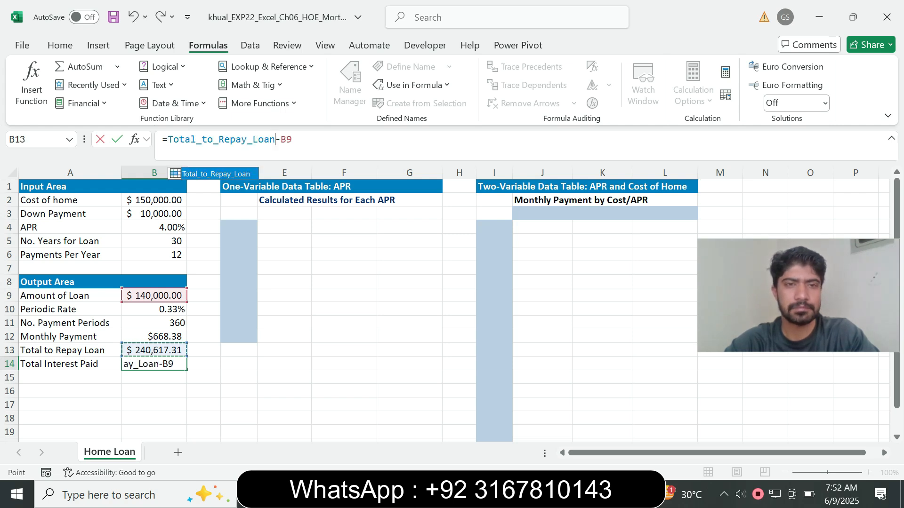
double_click(286, 139)
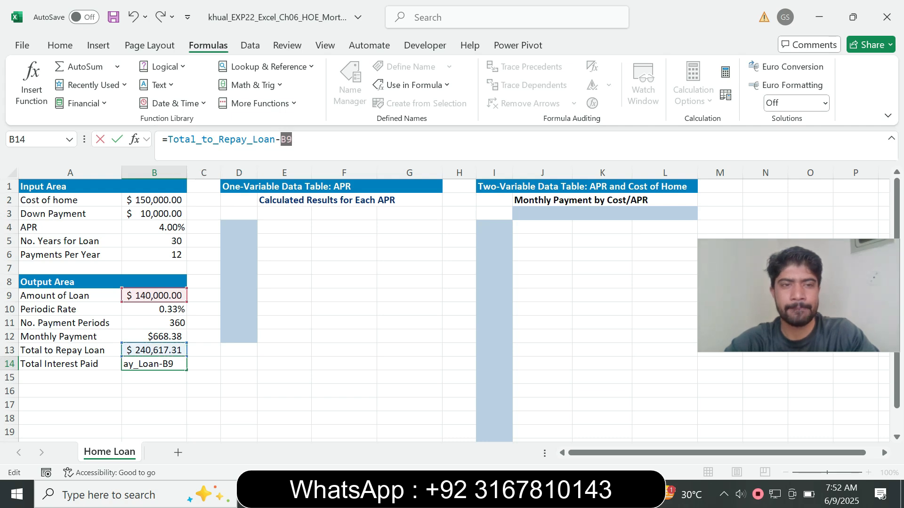
click(154, 296)
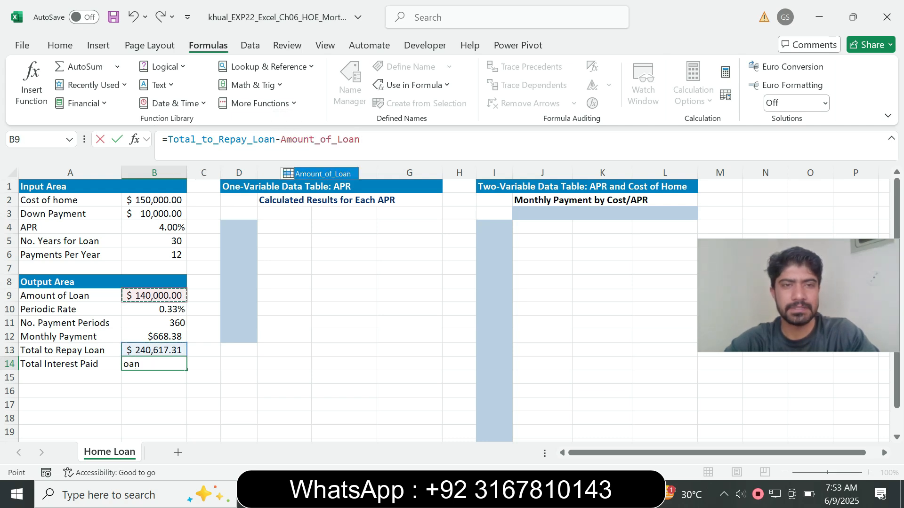
key(Return)
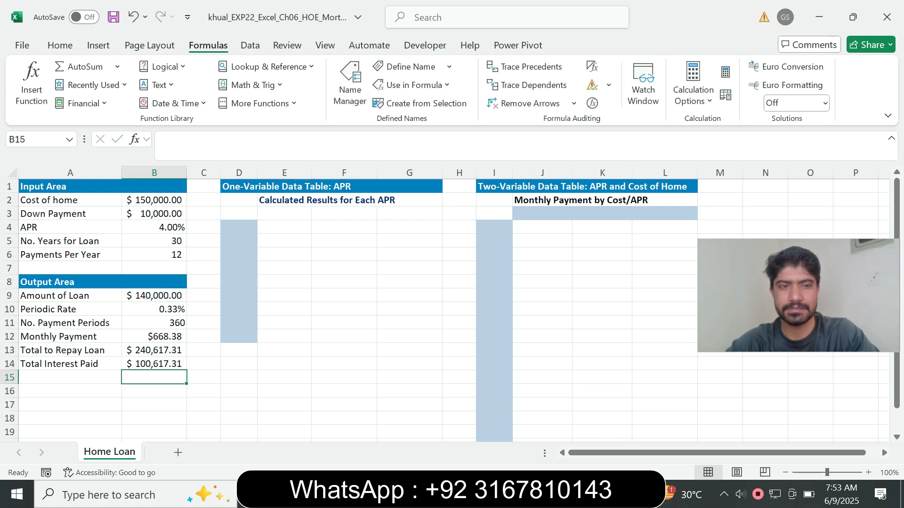
Step: Return to Word, set the step 5 instruction text back to 9 pt and remove its turquoise highlight
key(alt+Tab)
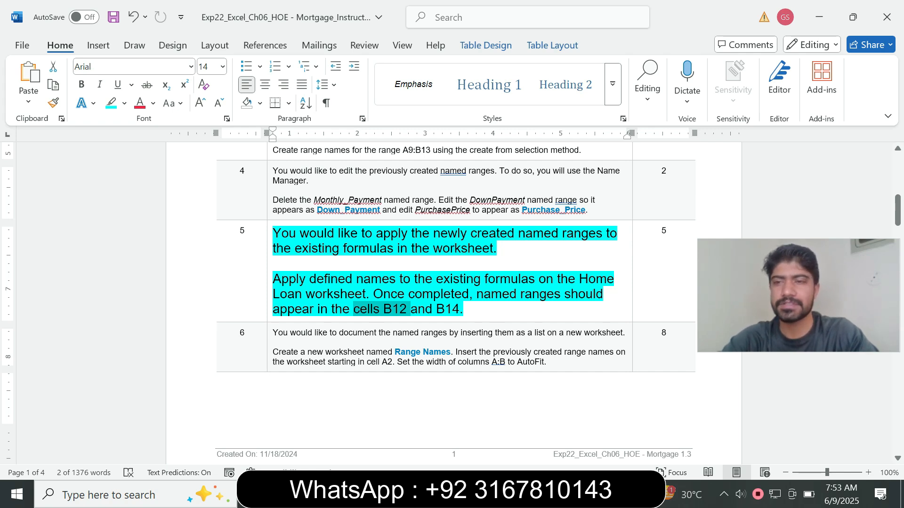
click(269, 279)
click(355, 237)
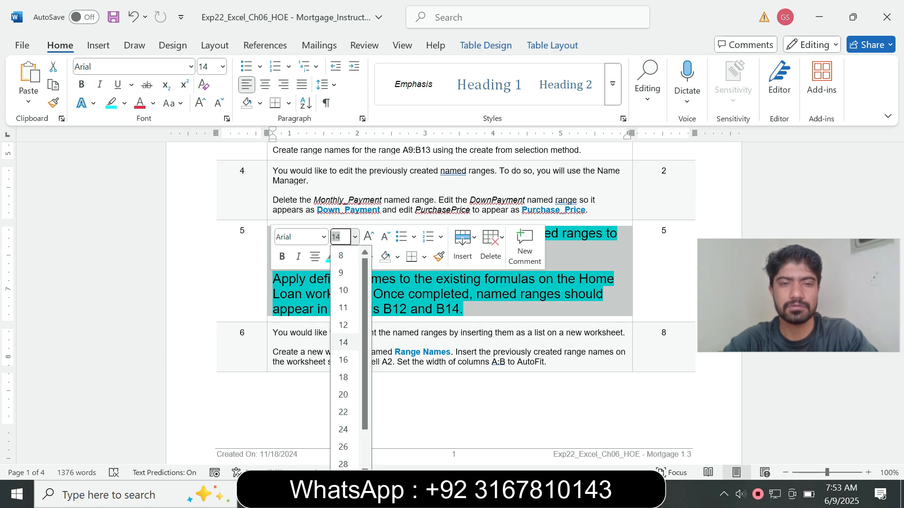
click(342, 272)
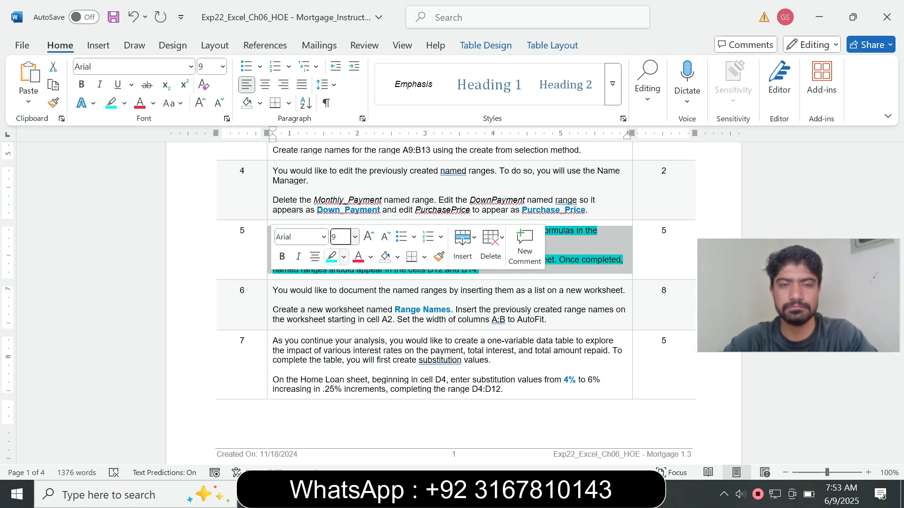
click(344, 257)
click(365, 370)
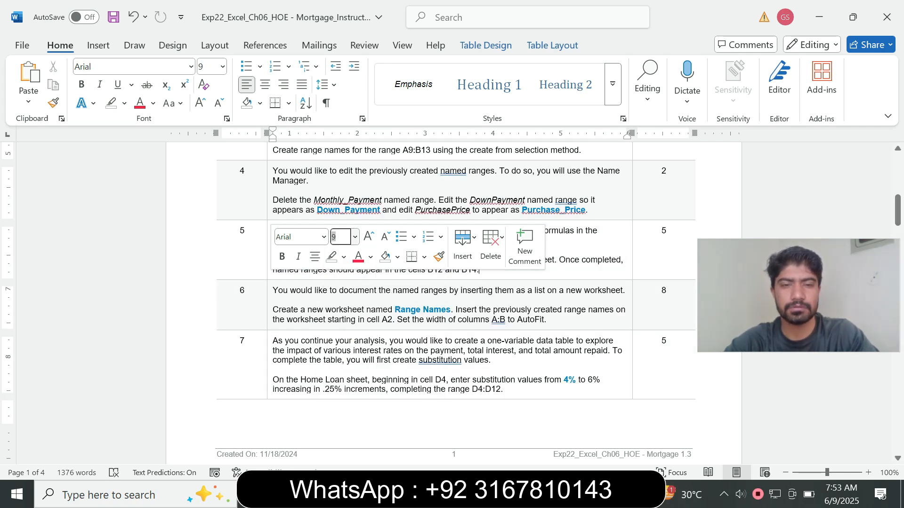
Step: Set the step 6 instruction text to 14 pt and highlight it in turquoise
click(268, 307)
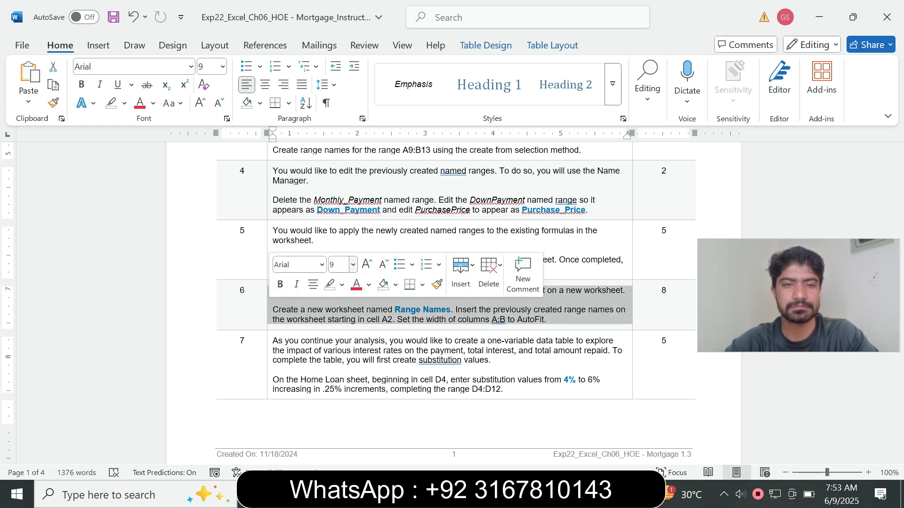
click(352, 264)
click(343, 94)
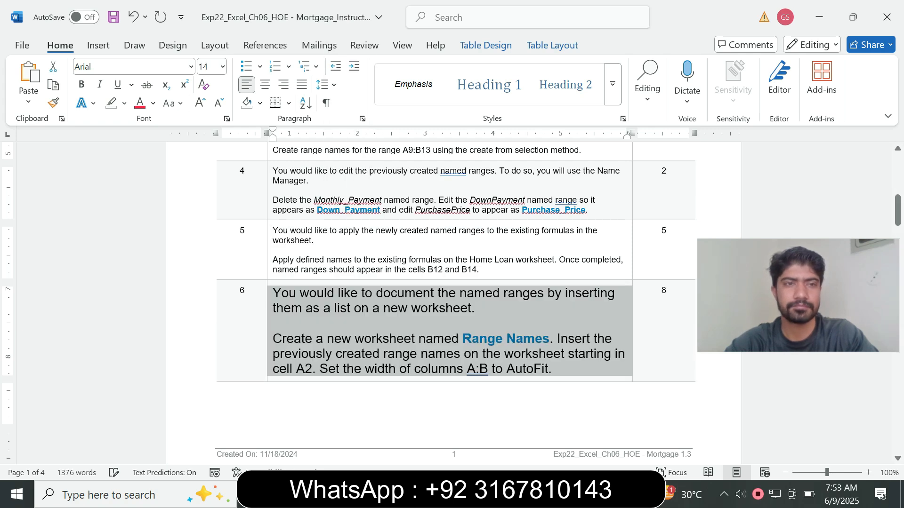
click(125, 103)
click(157, 153)
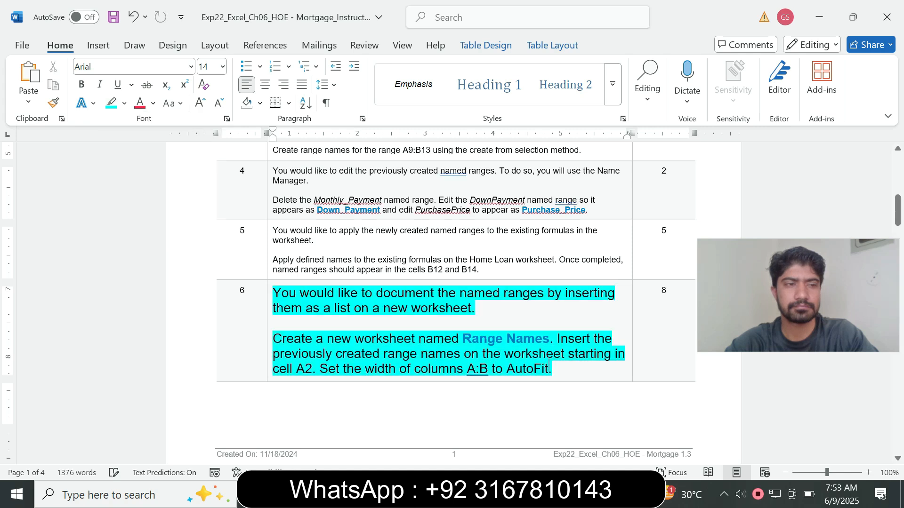
Step: Read the step 6 instruction on the new worksheet, switch to Excel and add a worksheet after Home Loan
drag(897, 211, 897, 218)
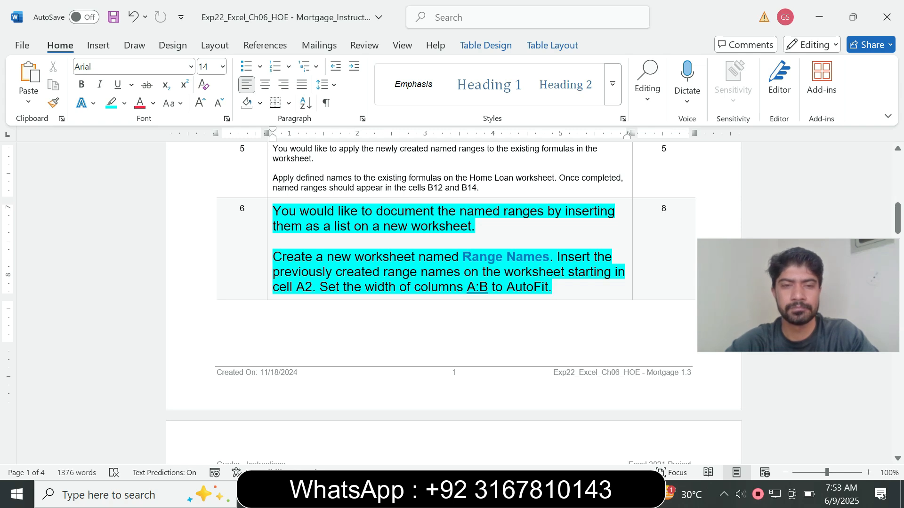
drag(272, 256, 418, 256)
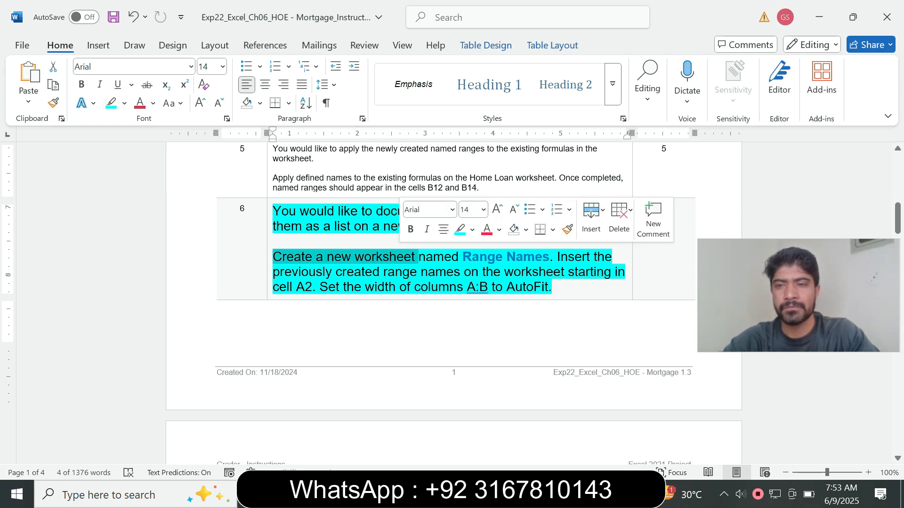
click(323, 257)
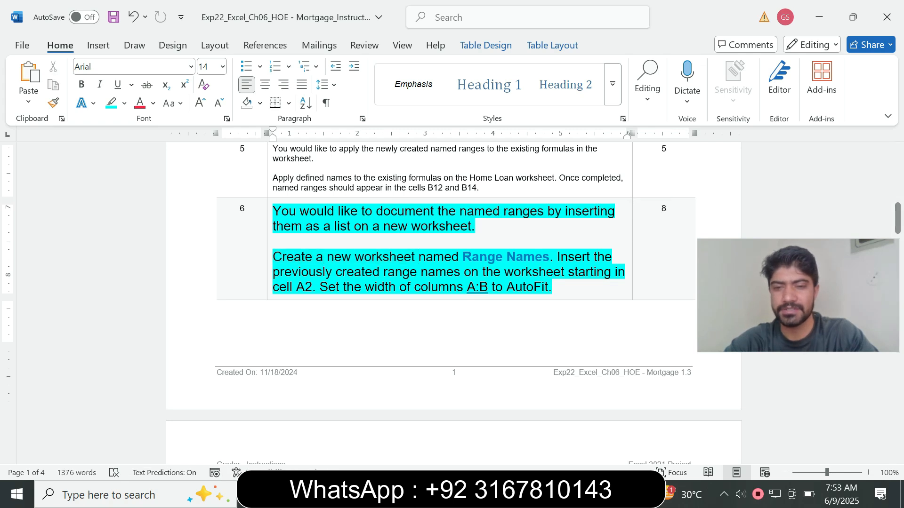
key(alt+Tab)
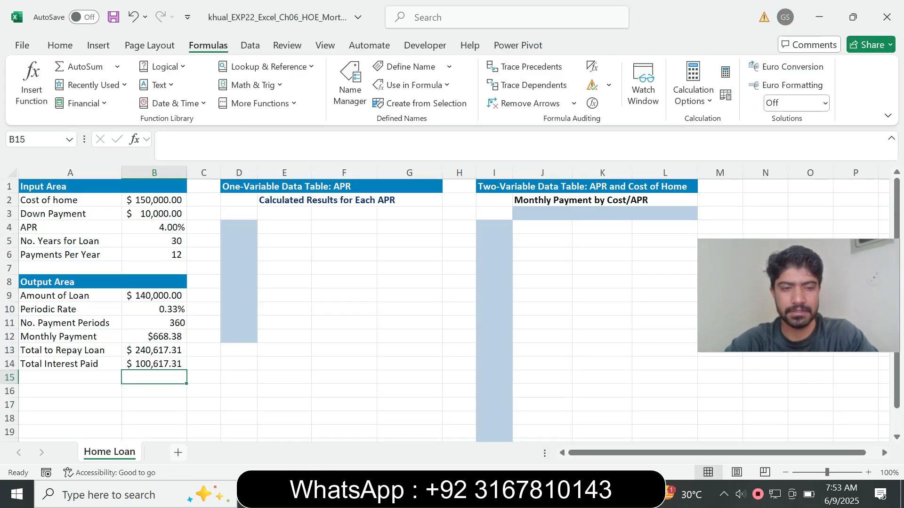
click(178, 453)
Step: Copy the sheet name Range Names from step 6 in Word and rename the new Excel worksheet with it
key(alt+Tab)
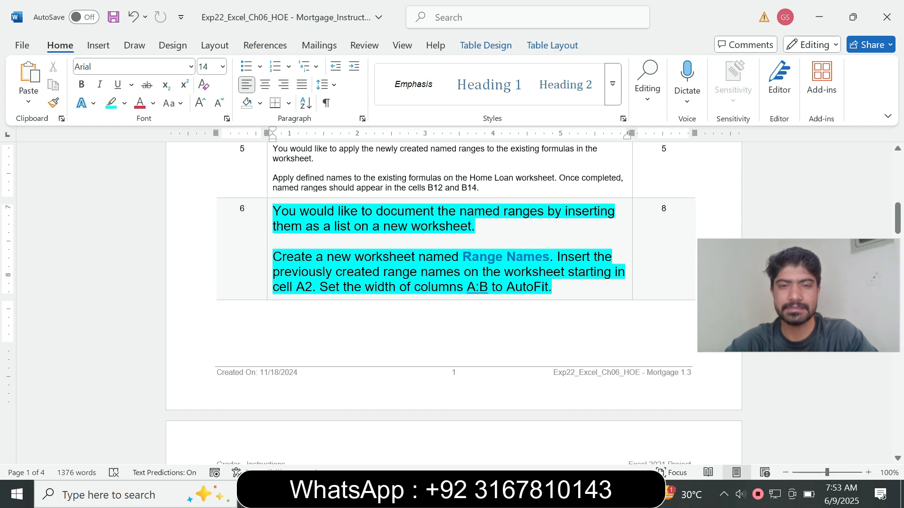
drag(463, 256, 550, 256)
key(ctrl+c)
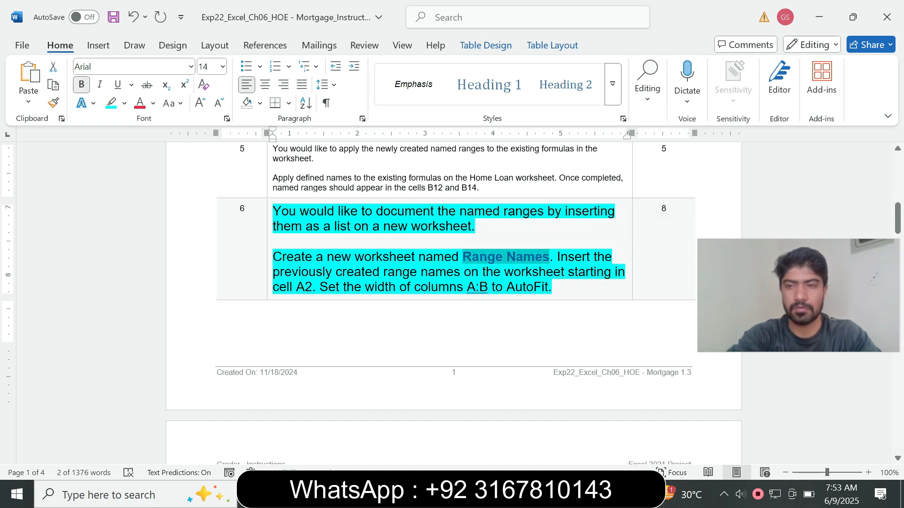
key(alt+Tab)
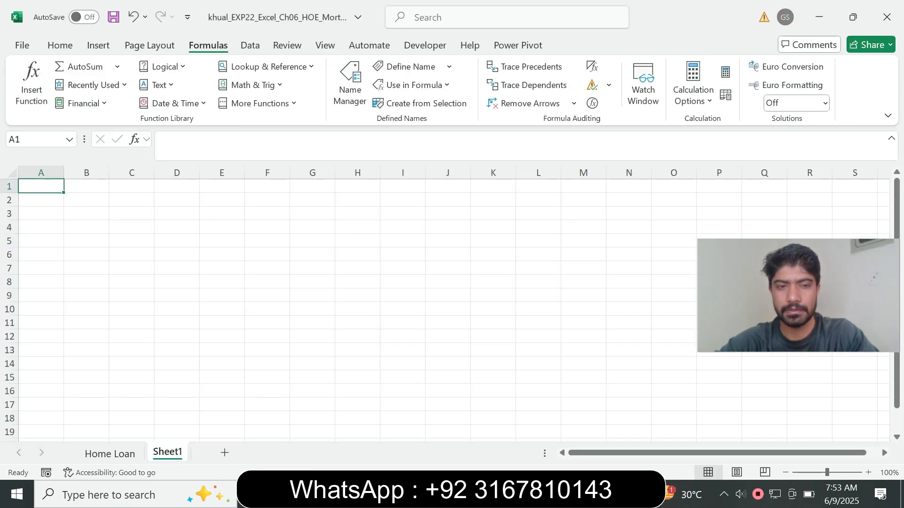
right_click(172, 453)
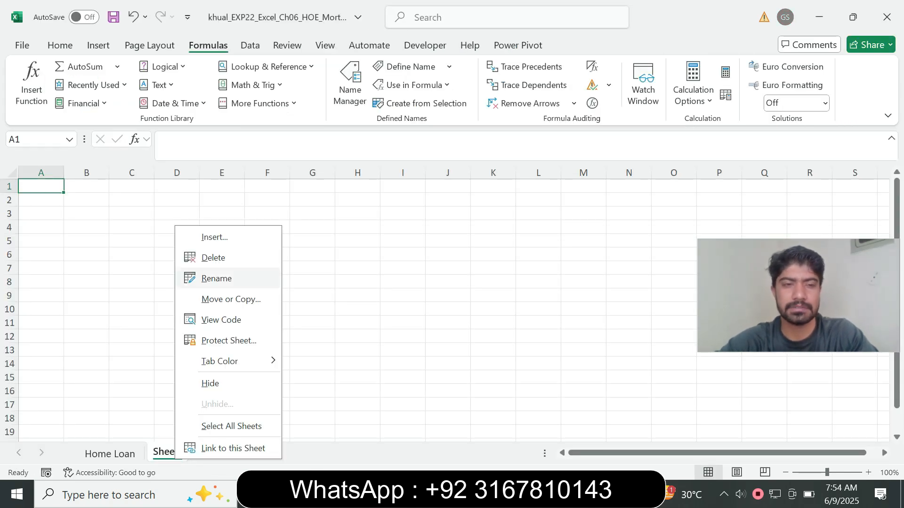
click(216, 279)
key(ctrl+v)
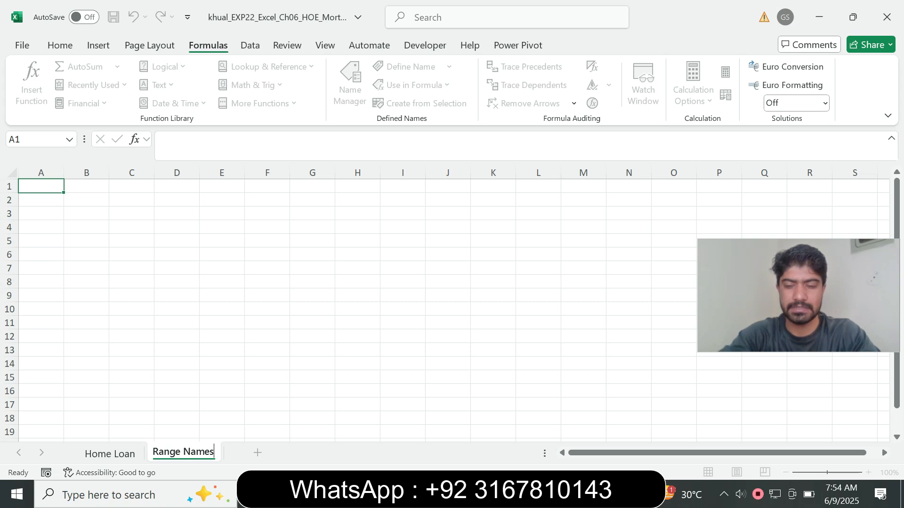
key(Return)
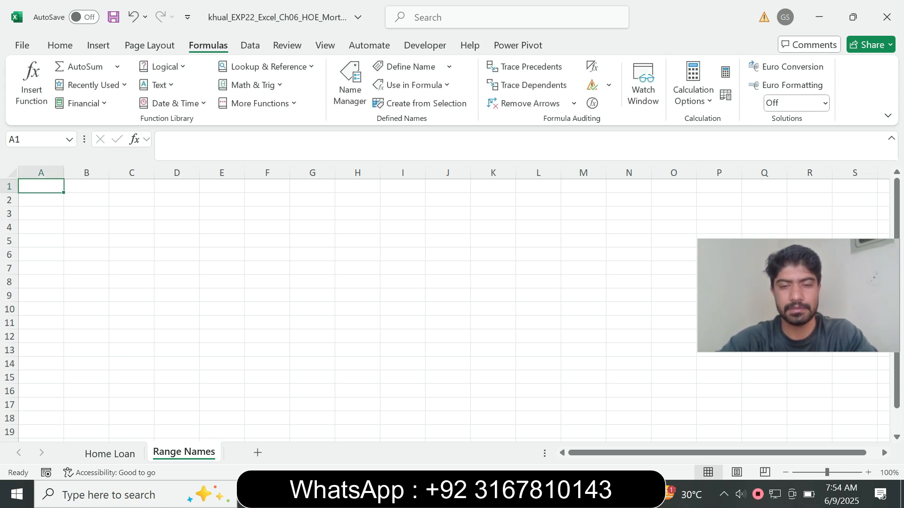
Step: Reread the step 6 instruction in Word for where the range names belong, and return to Excel
key(alt+Tab)
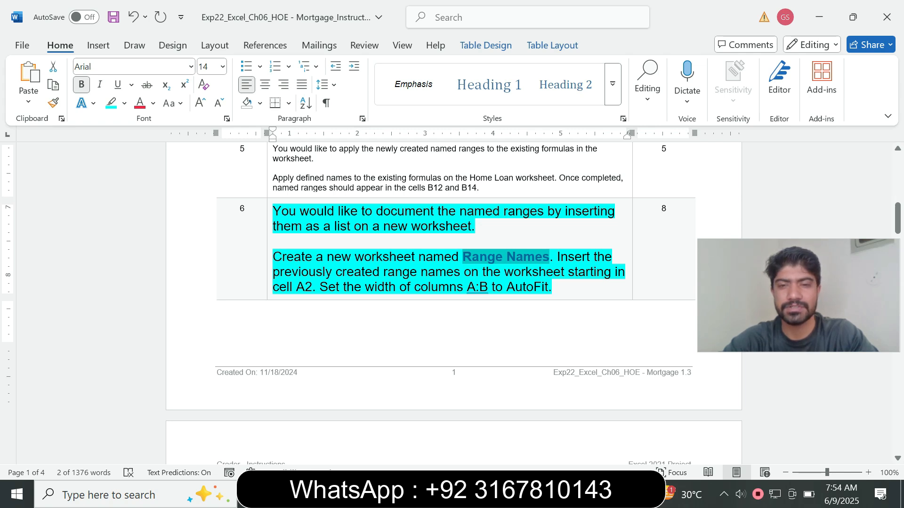
drag(273, 288, 305, 287)
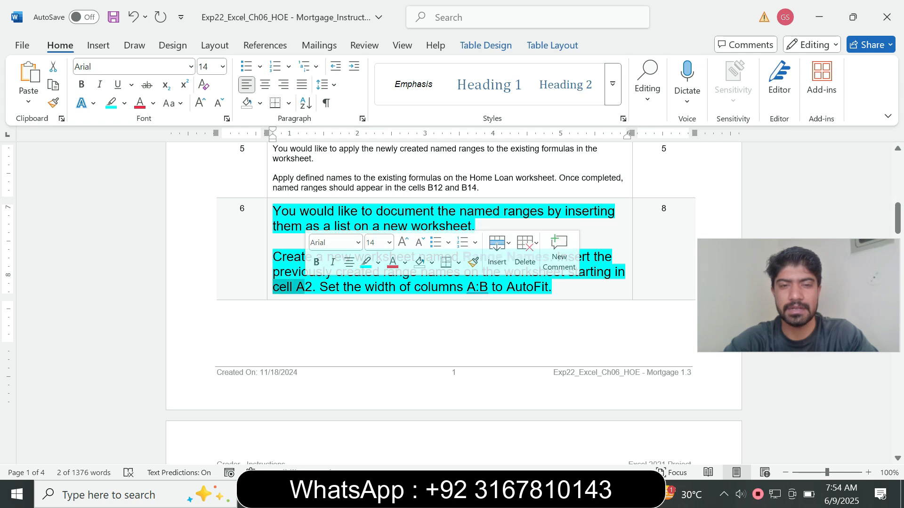
click(408, 287)
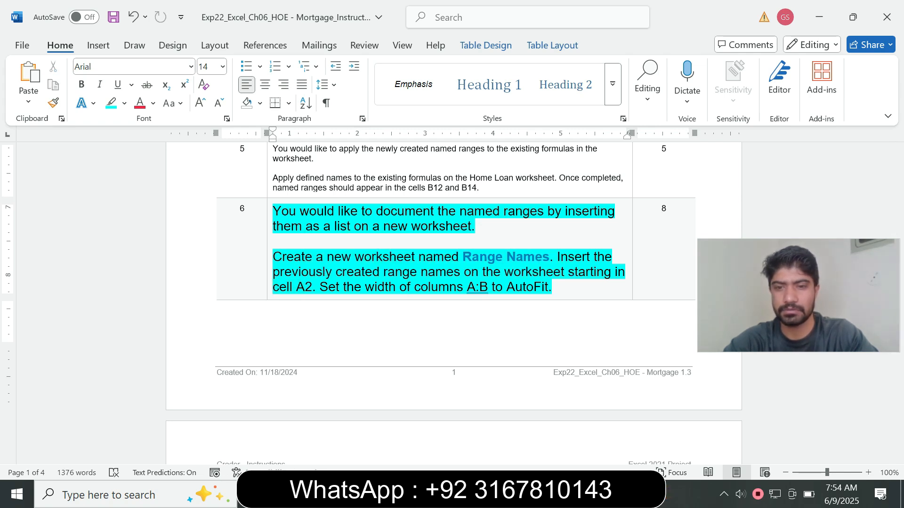
key(alt+Tab)
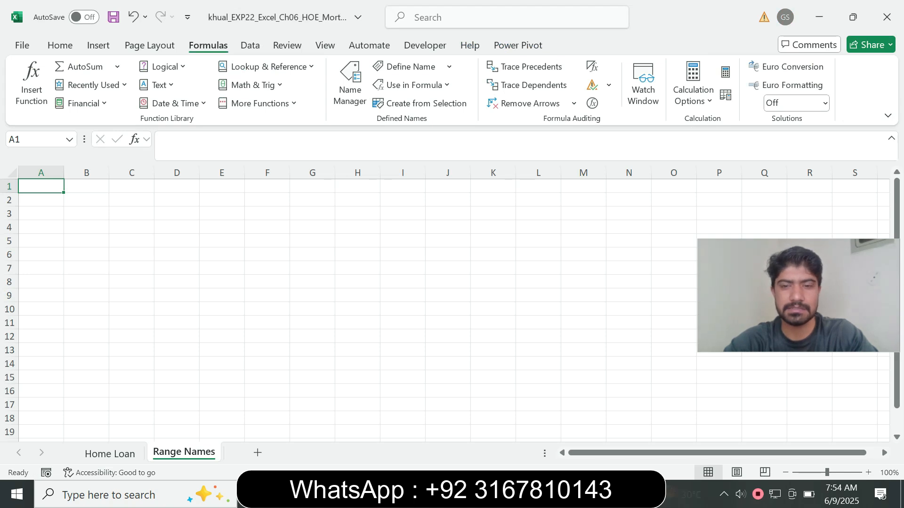
key(alt+Tab)
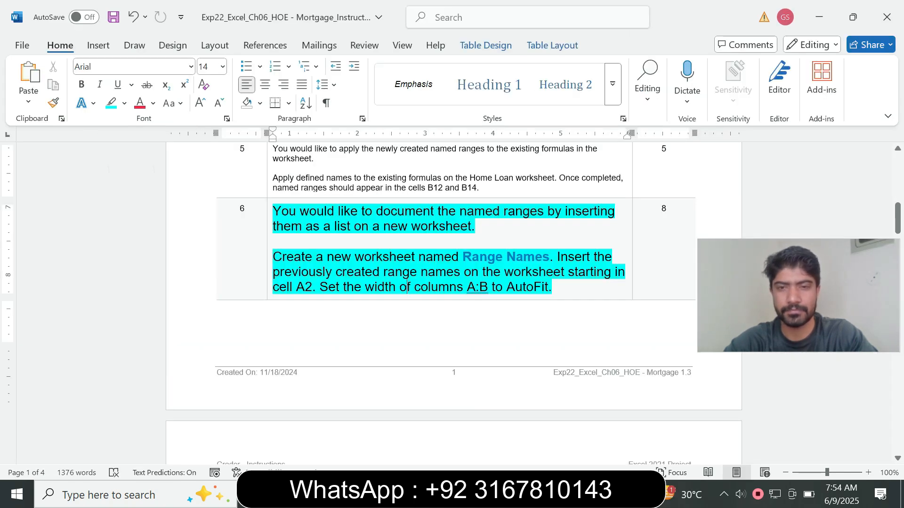
drag(464, 272, 567, 272)
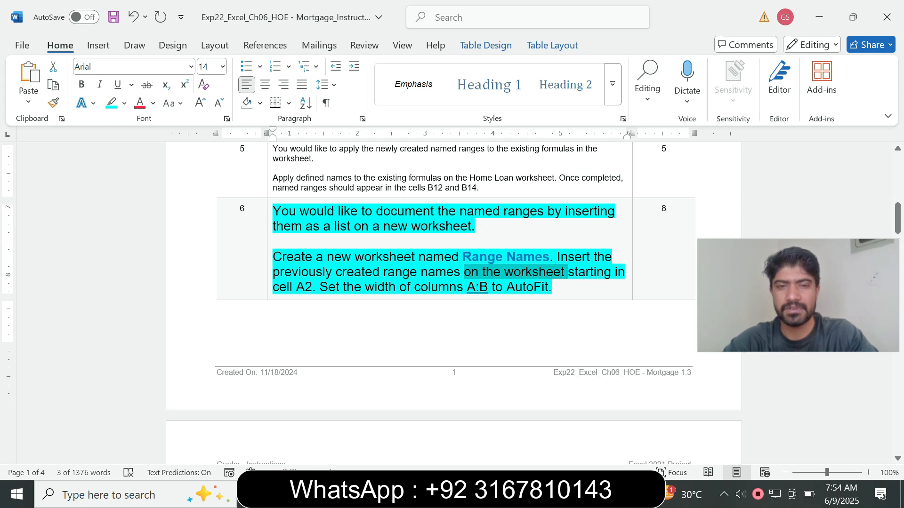
key(alt+Tab)
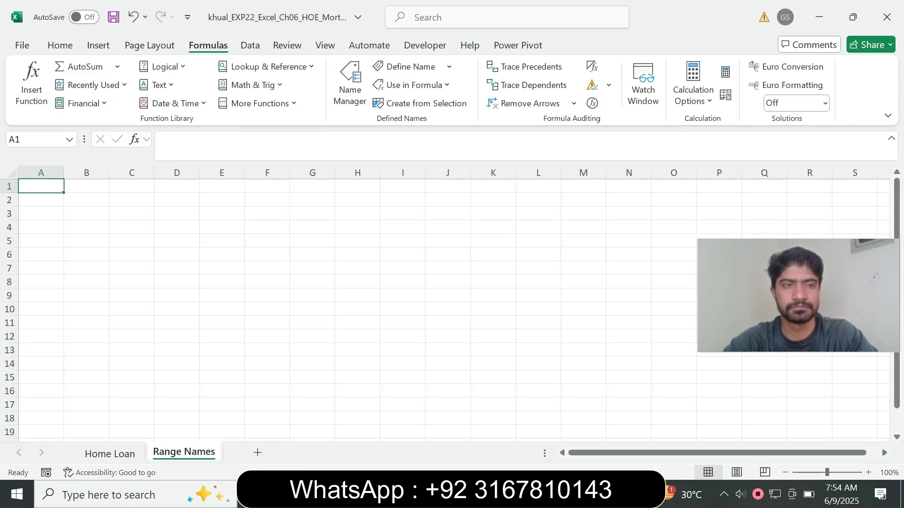
Step: Paste the list of all defined names into the Range Names worksheet starting in cell A2
click(41, 200)
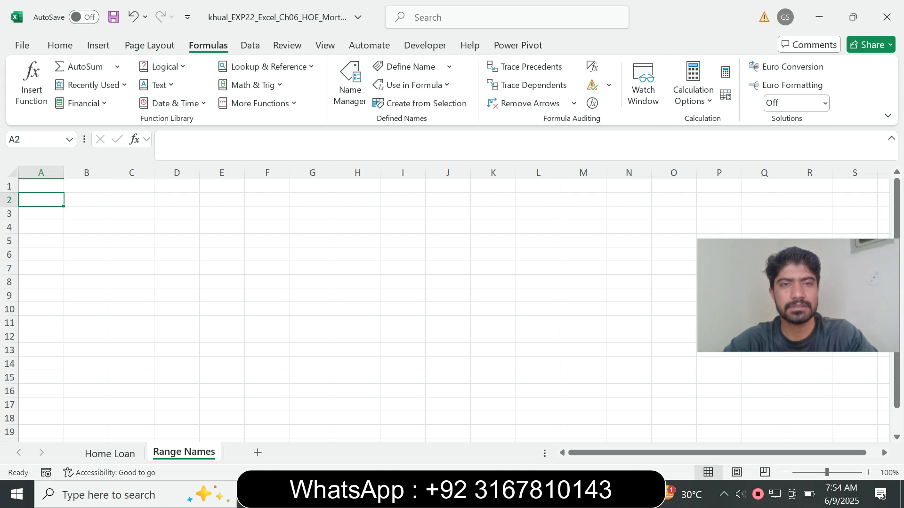
key(alt+Tab)
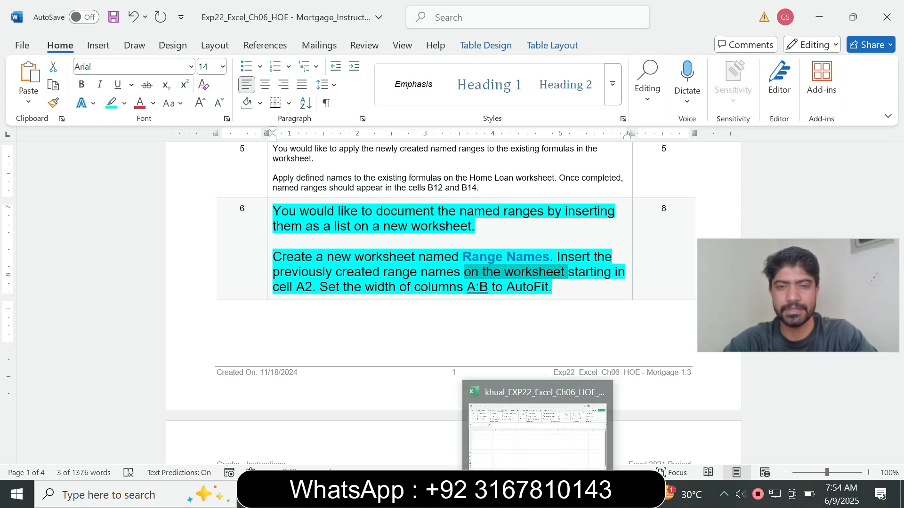
click(537, 495)
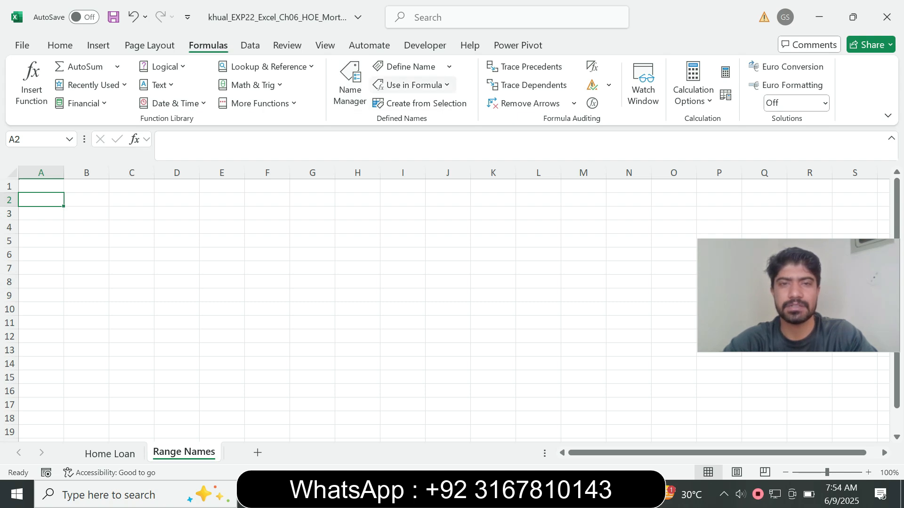
click(414, 85)
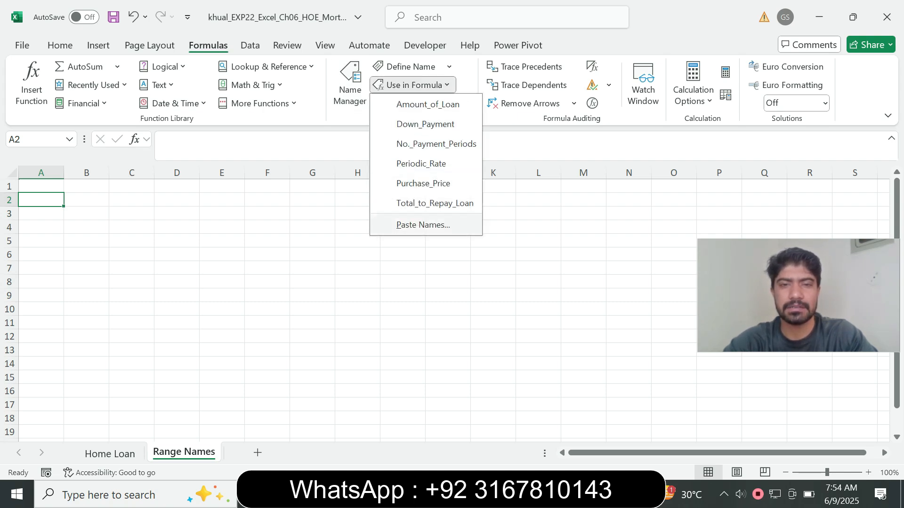
click(422, 225)
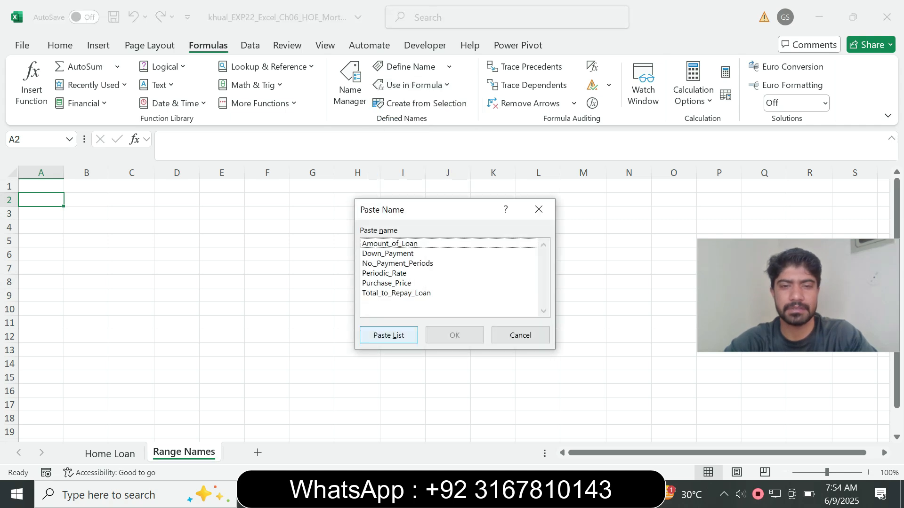
click(389, 334)
Step: Check the column width requirement in Word's step 6, and AutoFit columns A and B on the Range Names worksheet in Excel
key(alt+Tab)
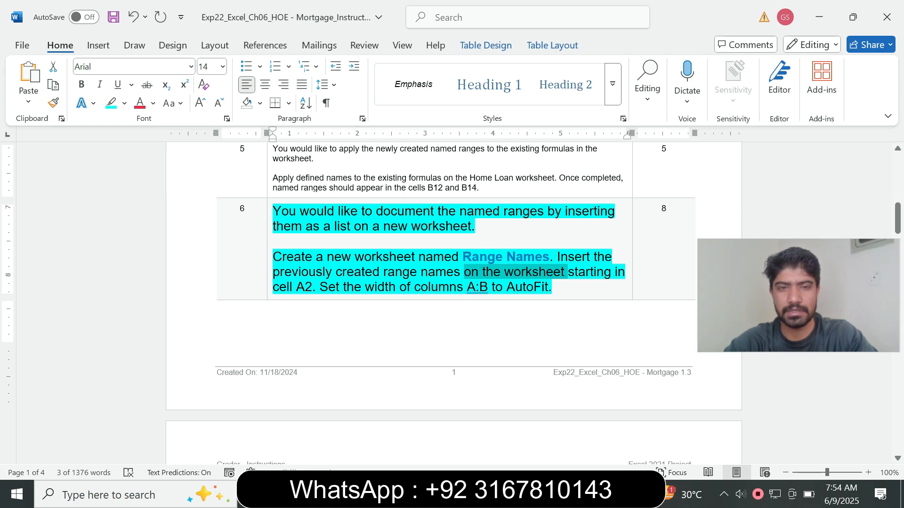
mouse_move(897, 218)
mouse_down()
mouse_move(897, 241)
mouse_move(897, 221)
mouse_up()
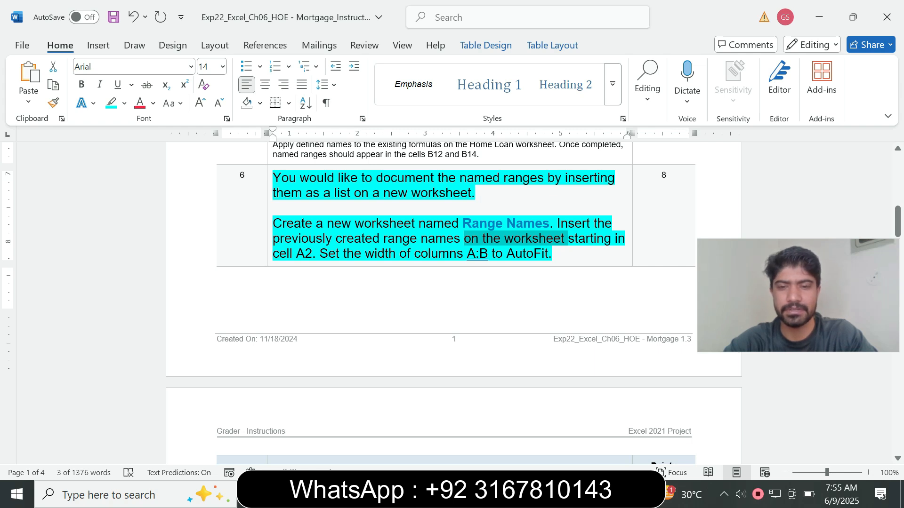
key(alt+Tab)
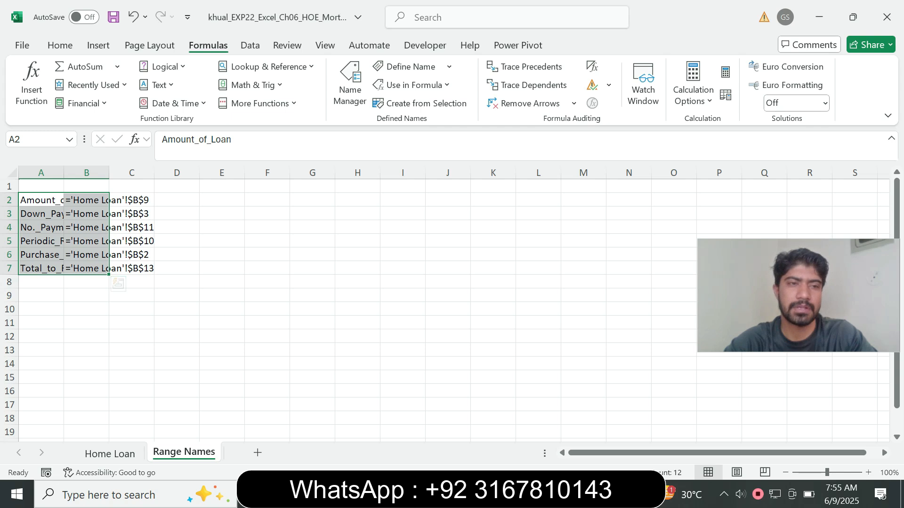
double_click(64, 173)
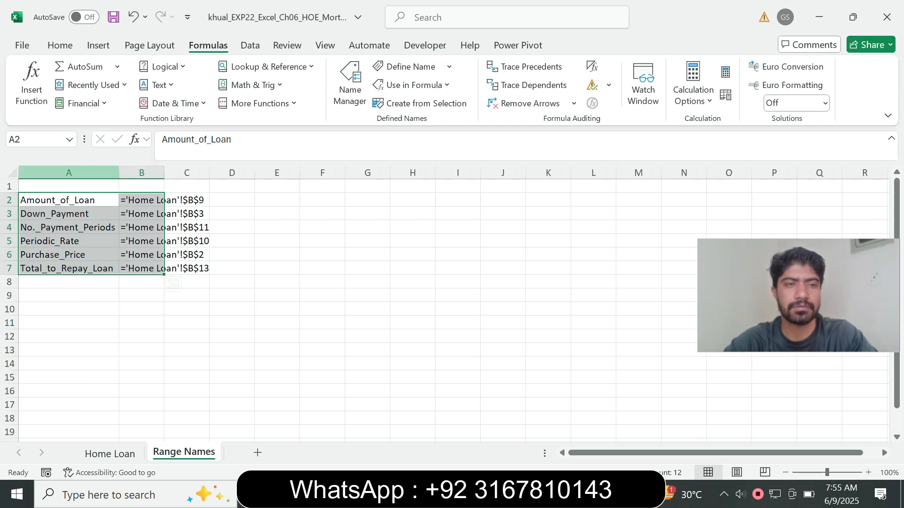
double_click(165, 173)
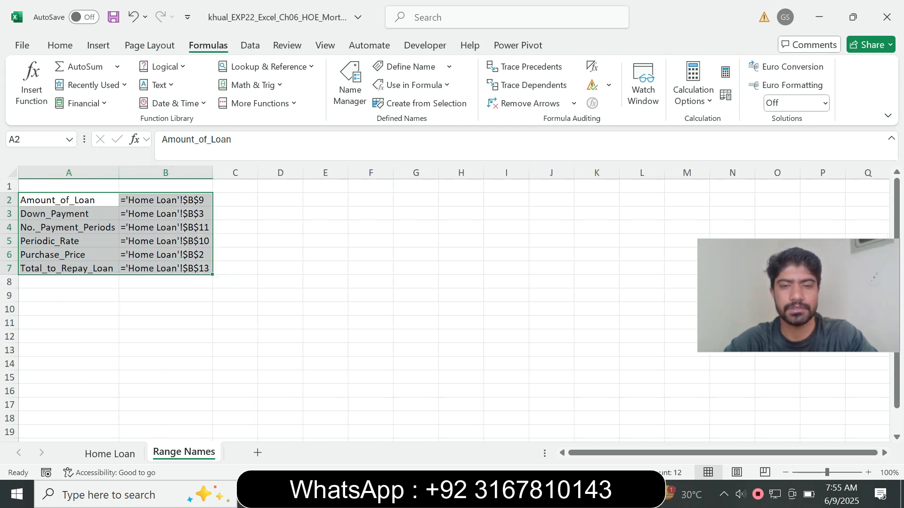
Step: Return to Word, set the step 6 instruction text back to 9 pt and remove its turquoise highlight
key(alt+Tab)
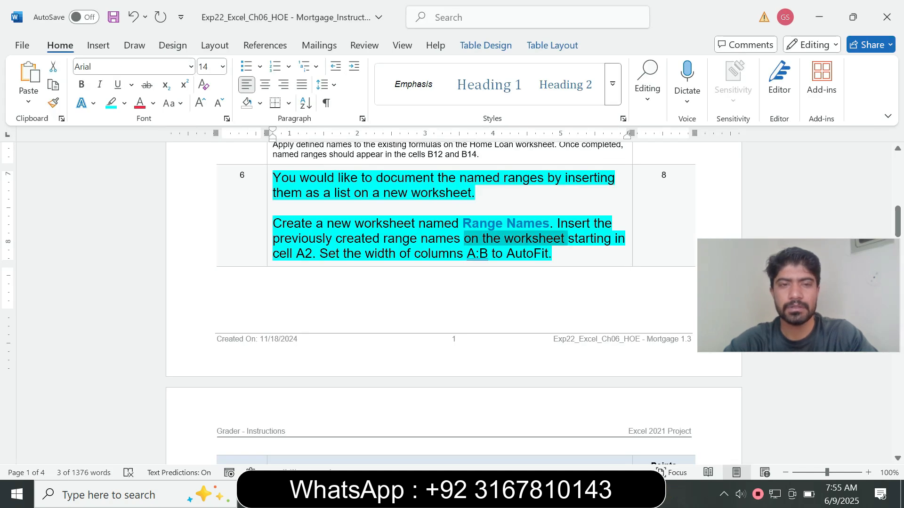
click(270, 242)
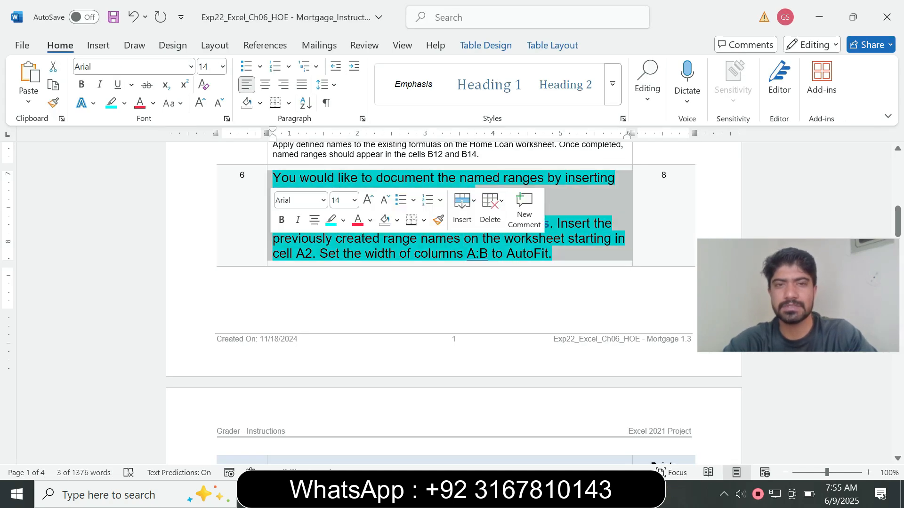
click(355, 201)
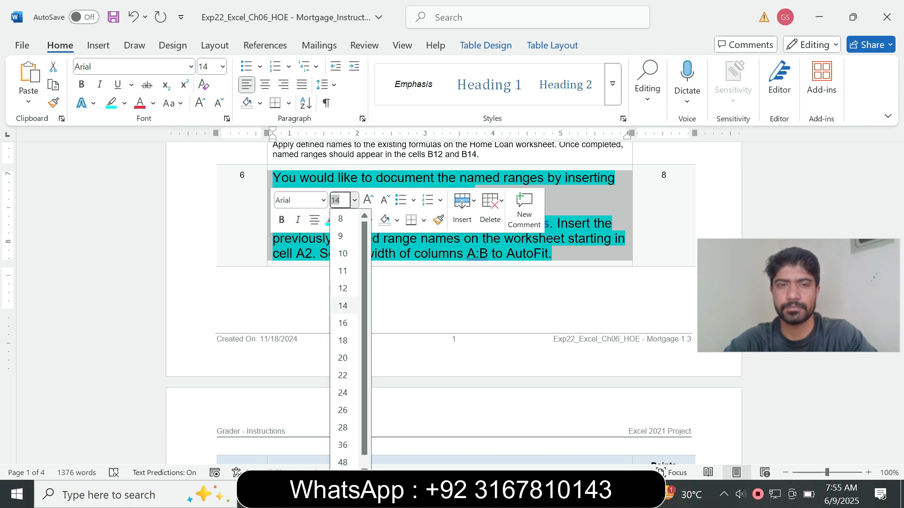
click(340, 229)
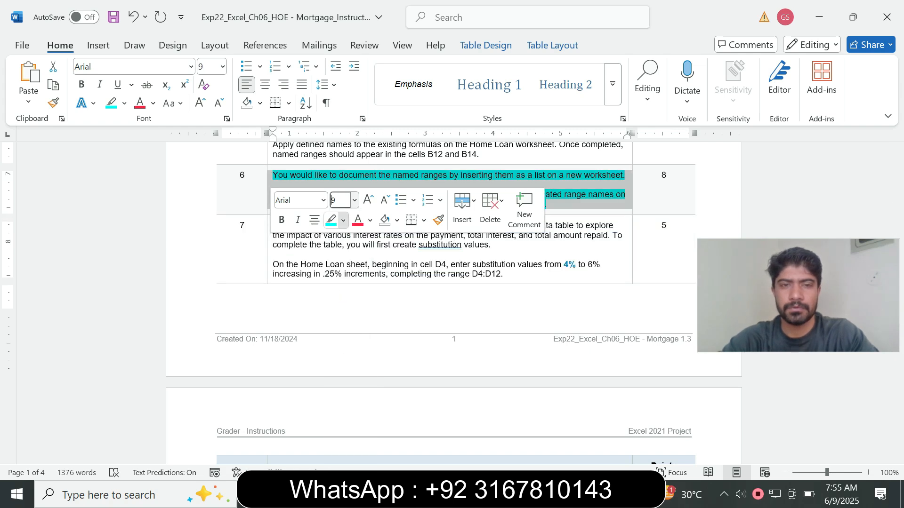
click(343, 219)
click(363, 334)
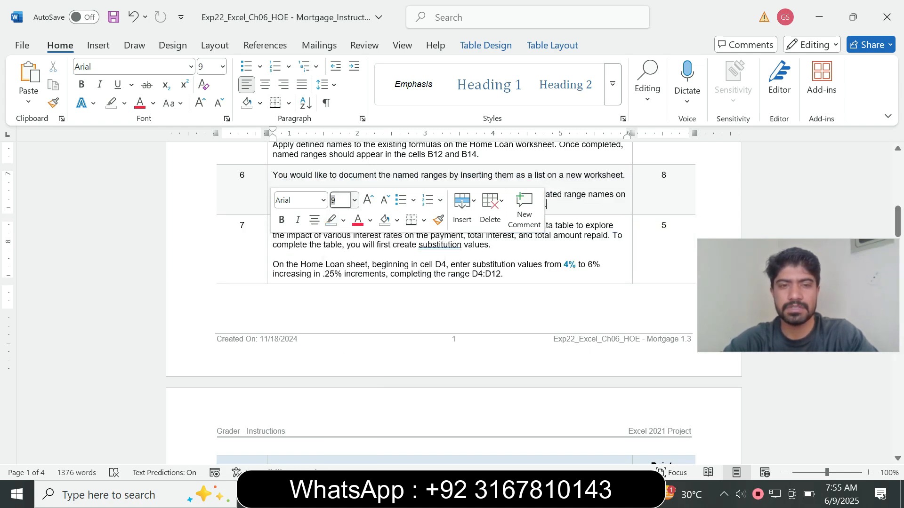
Step: Set the step 7 instruction text to 14 pt and highlight it in turquoise
click(269, 270)
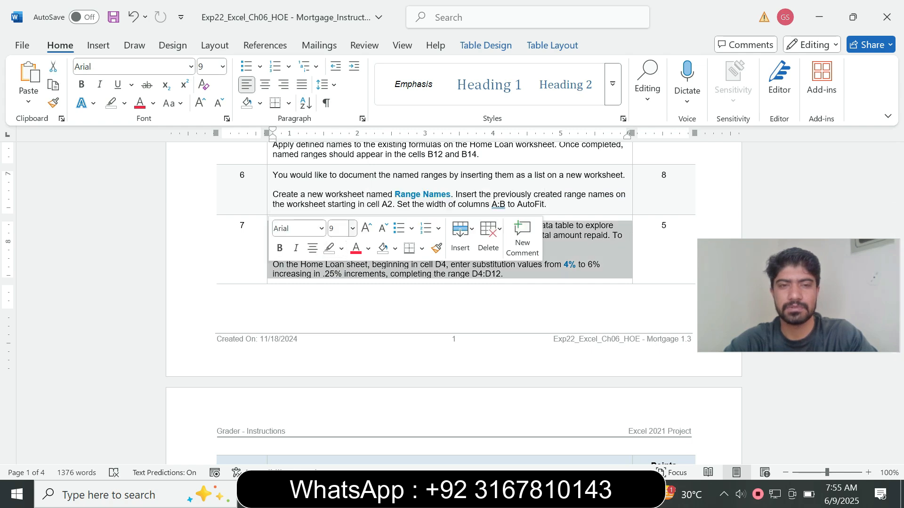
click(353, 229)
click(341, 334)
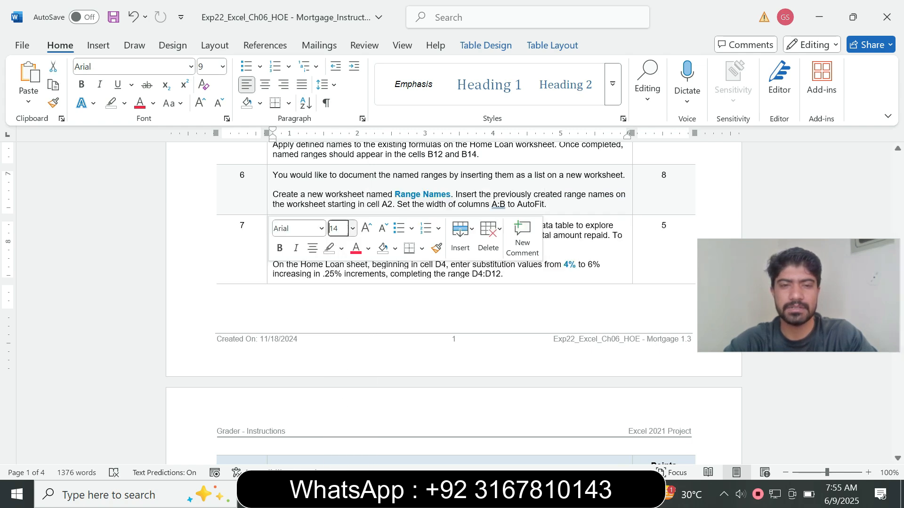
click(341, 249)
click(375, 298)
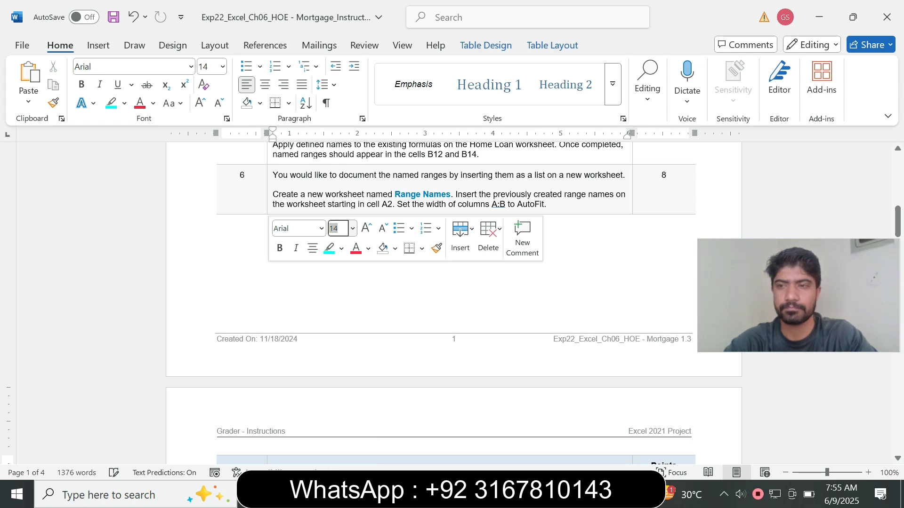
Step: Read the step 7 instruction on substitution values, show the Home Loan sheet in Excel and return to Word
drag(898, 221, 898, 248)
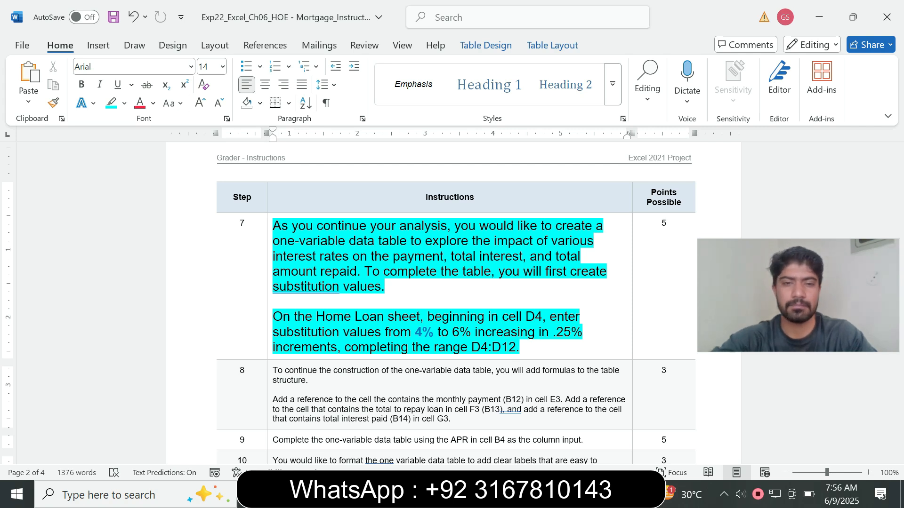
drag(275, 302, 420, 317)
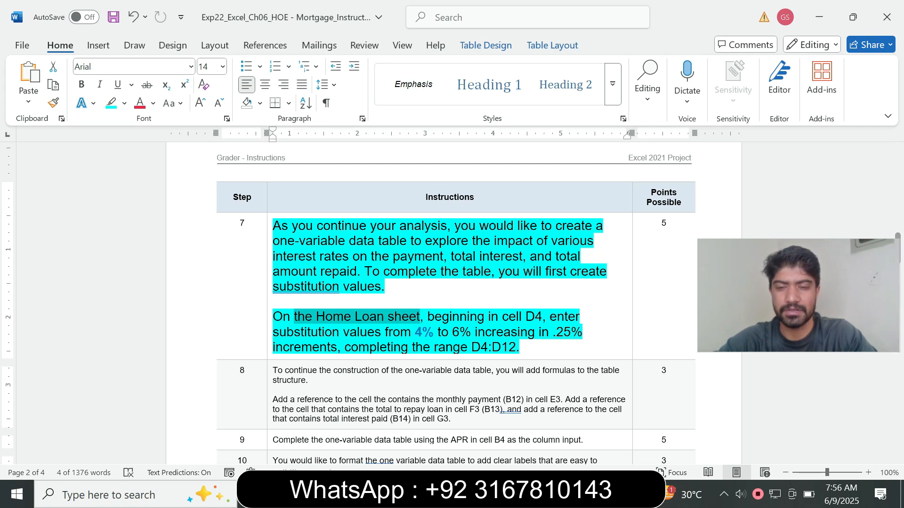
key(alt+Tab)
click(109, 453)
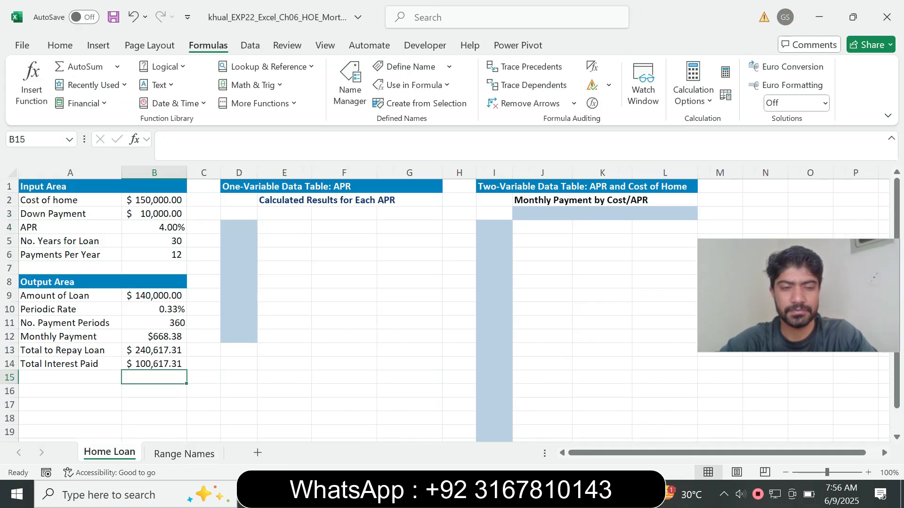
key(alt+Tab)
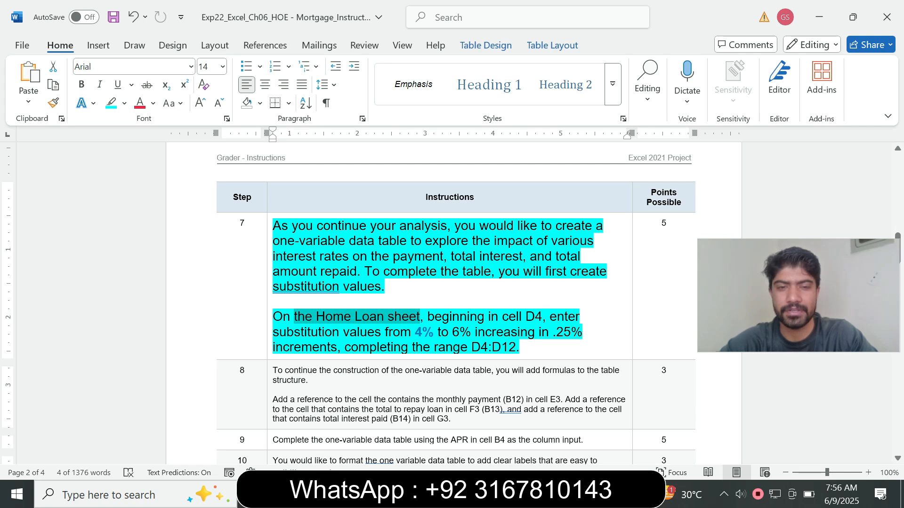
Step: Check the sheet named in Word's step 7, switch to Excel and select cell D4 on the Home Loan sheet
click(447, 349)
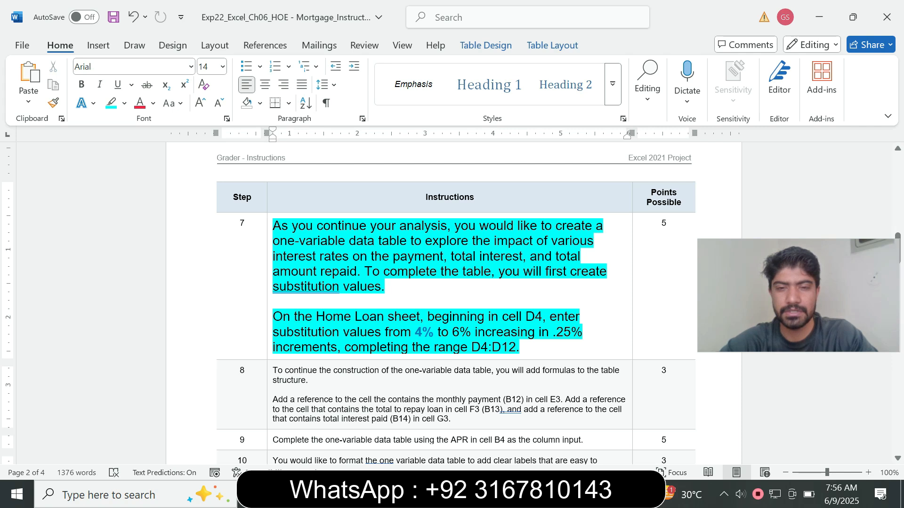
drag(417, 317, 531, 303)
key(alt+Tab)
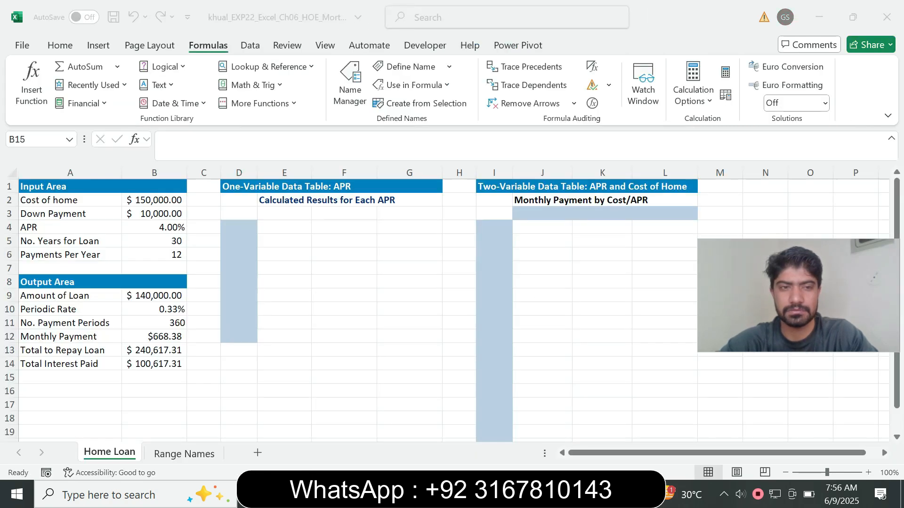
click(238, 228)
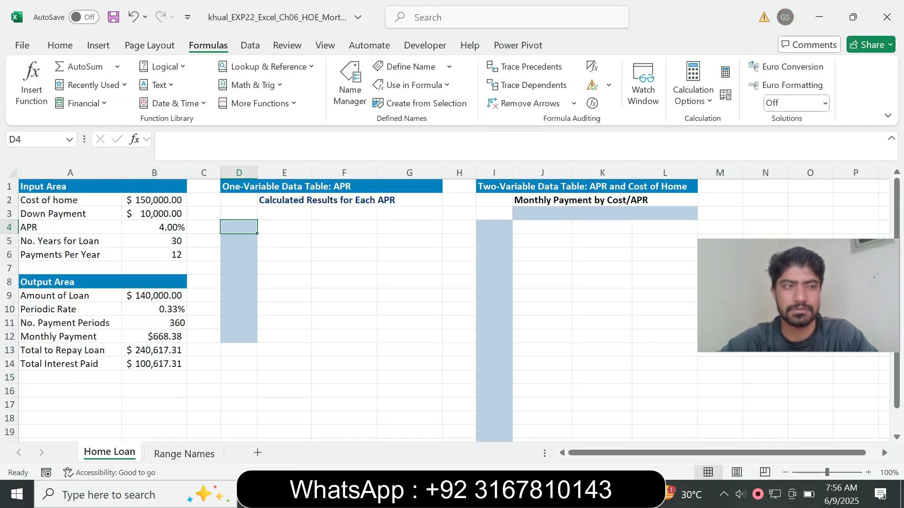
Step: Recheck the starting cell in Word's step 7, and enter 4.00% in cell D4 of the Home Loan sheet in Excel
key(alt+Tab)
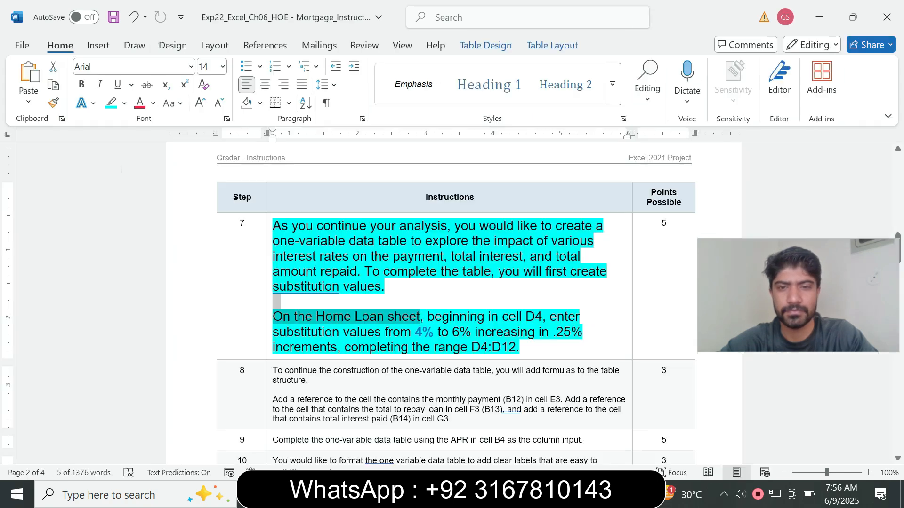
click(459, 316)
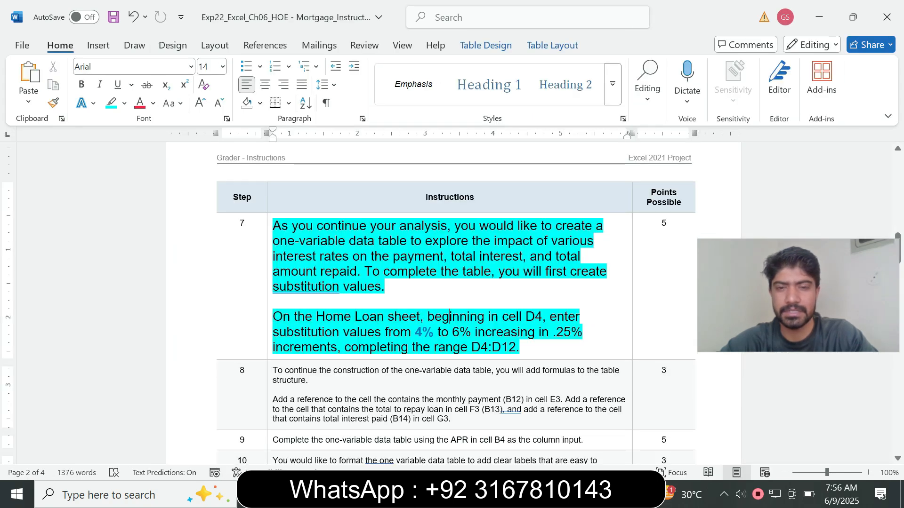
drag(450, 317, 538, 317)
key(alt+Tab)
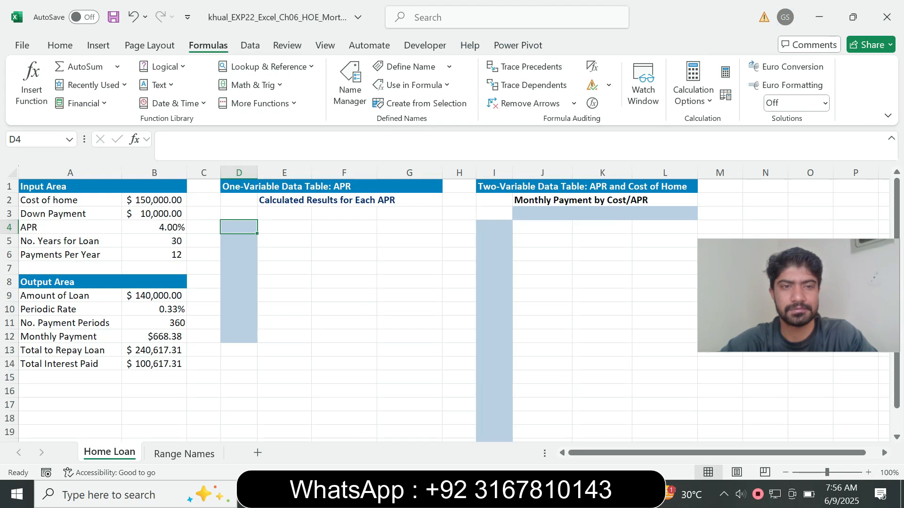
key(alt+Tab)
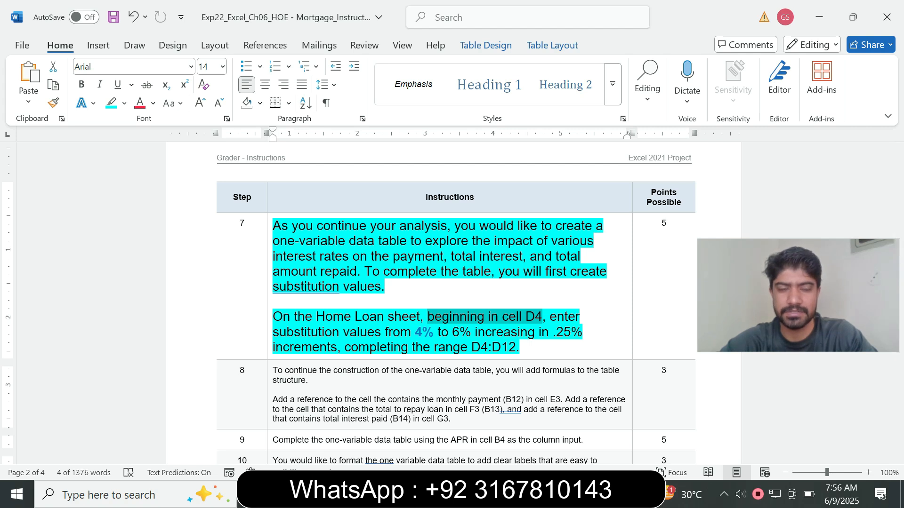
key(alt+Tab)
text(4.)
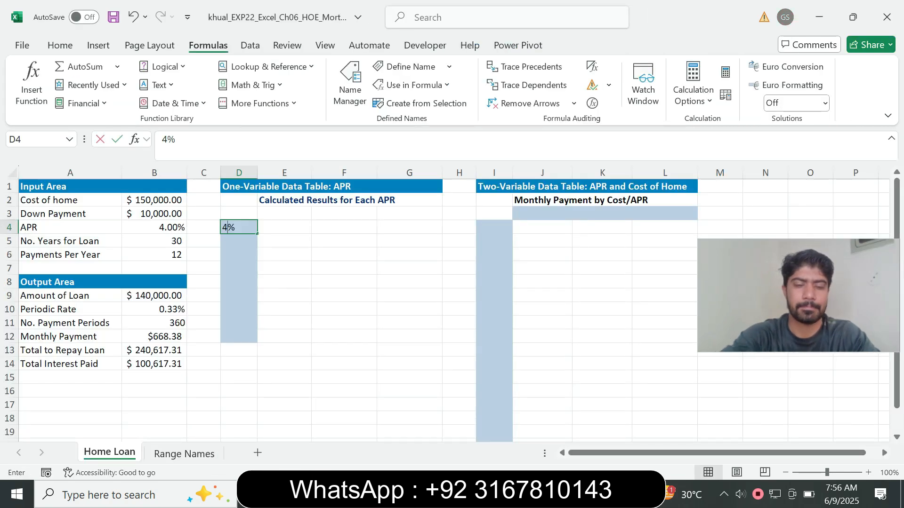
text(00)
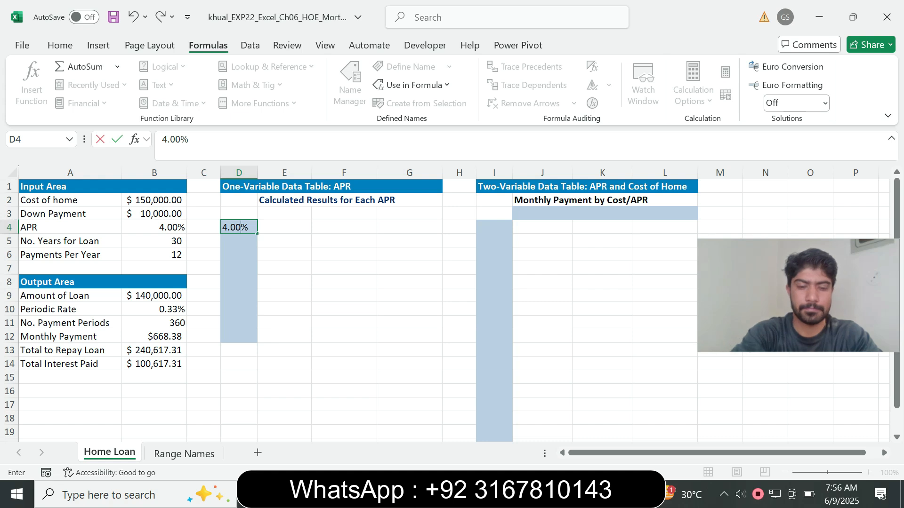
key(Return)
key(Up)
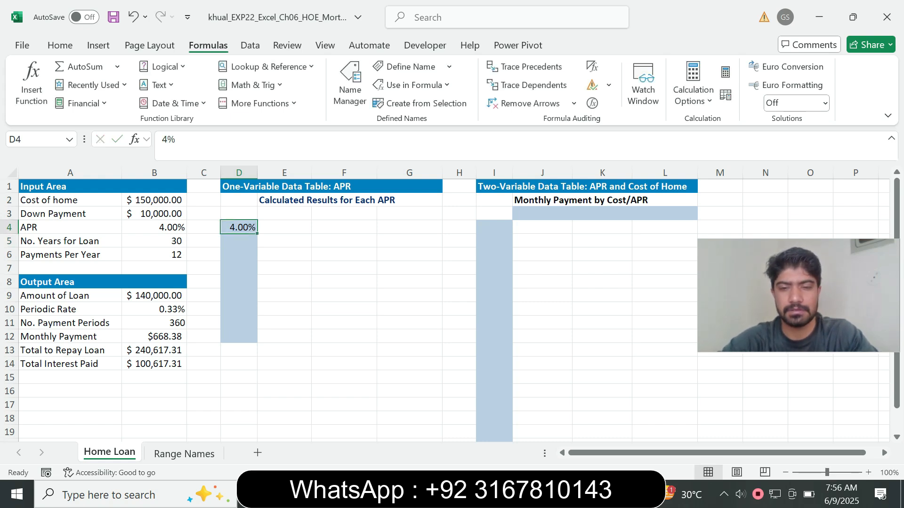
Step: Open the Series fill settings for cell D4 in Excel, checking the required substitution values in Word's step 7
key(alt+Tab)
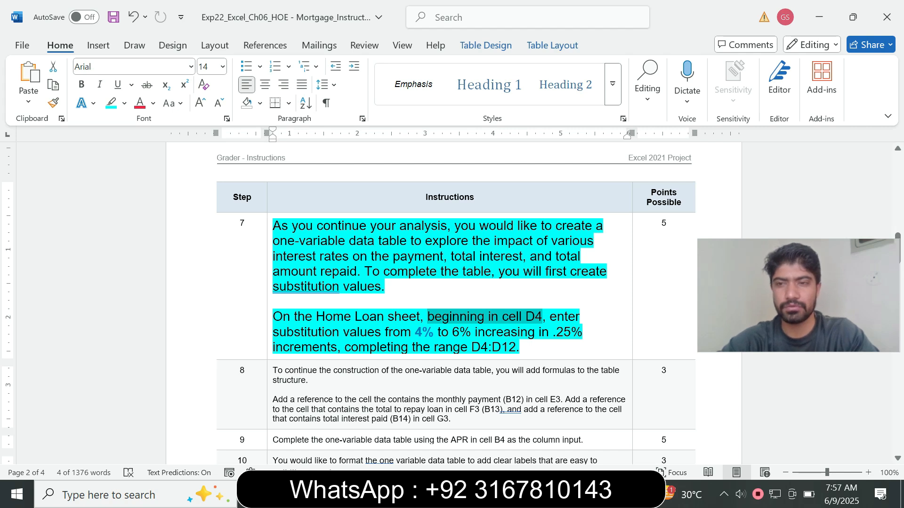
key(alt+Tab)
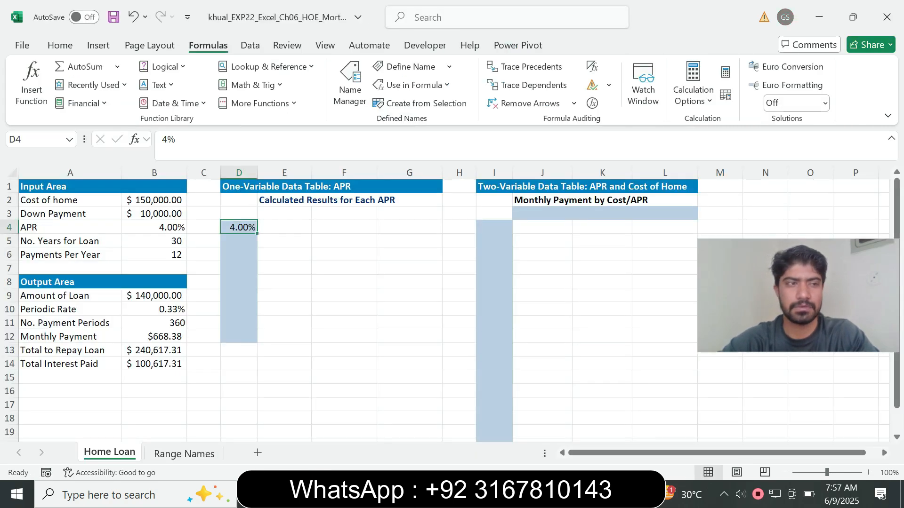
click(238, 241)
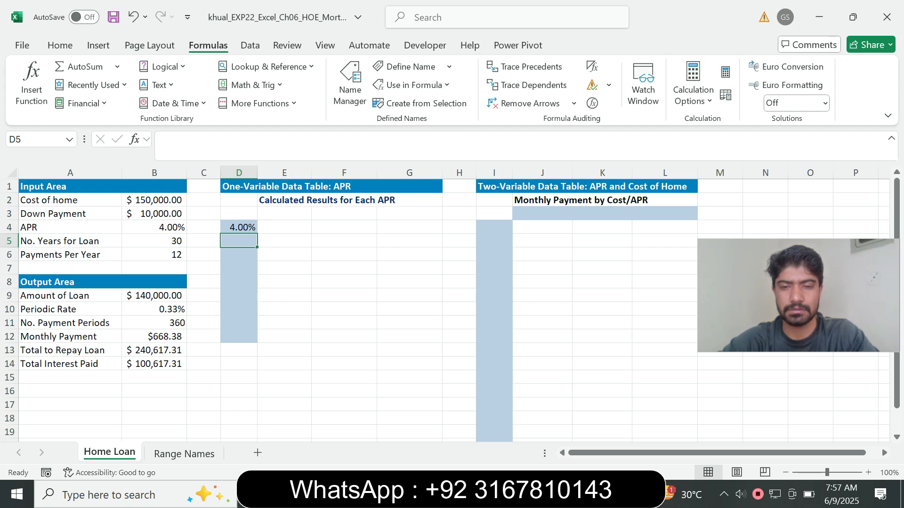
mouse_move(502, 494)
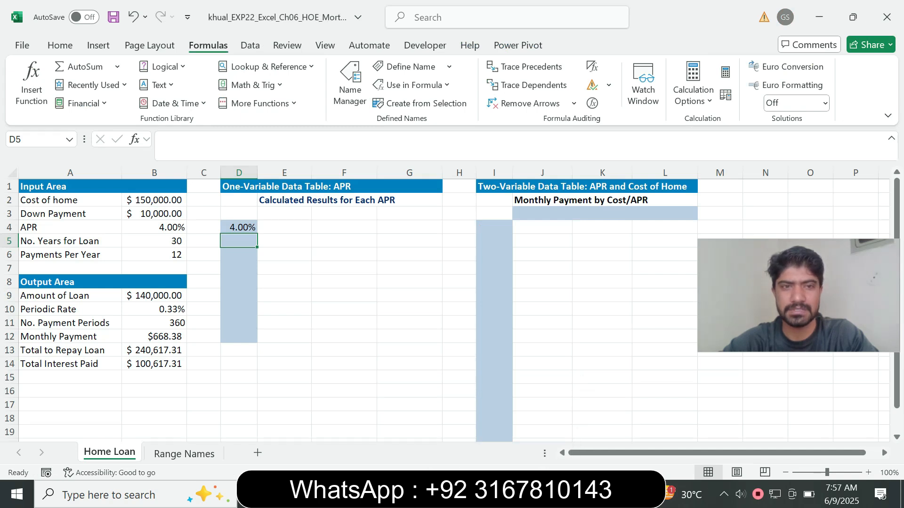
click(239, 227)
click(60, 46)
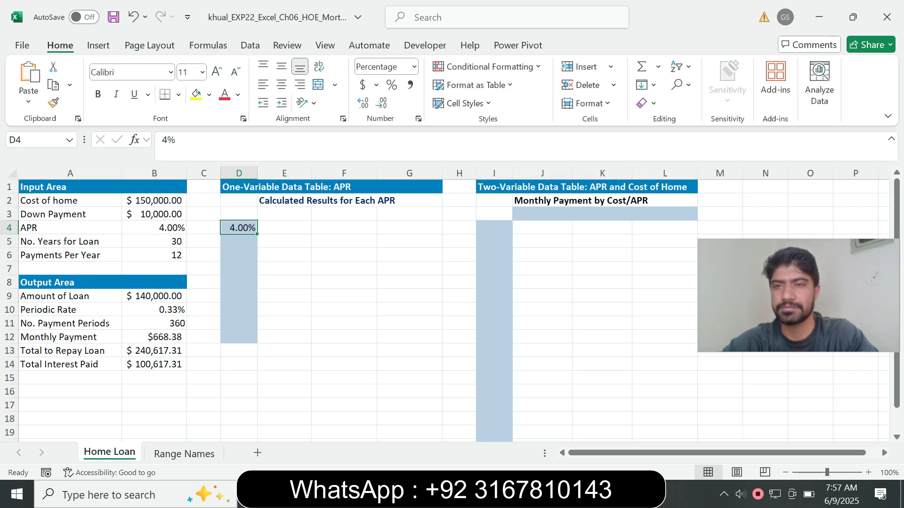
click(647, 85)
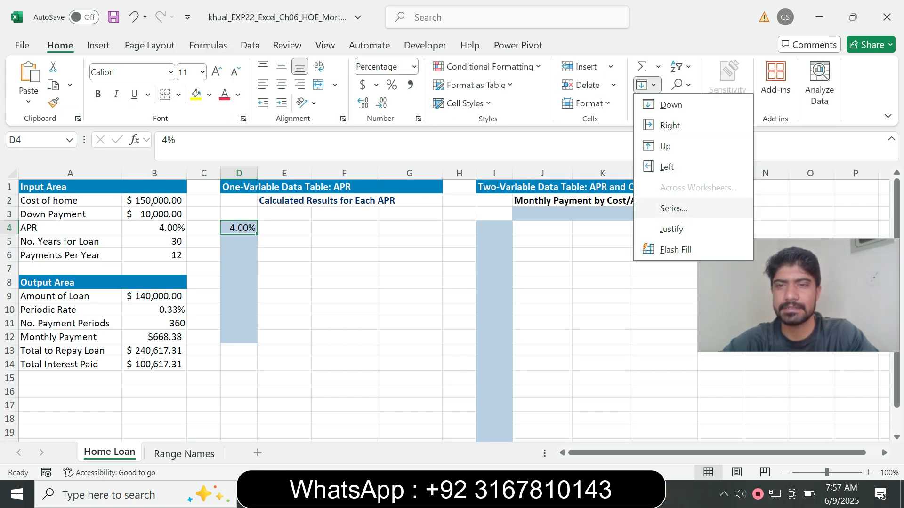
click(658, 207)
key(alt+Tab)
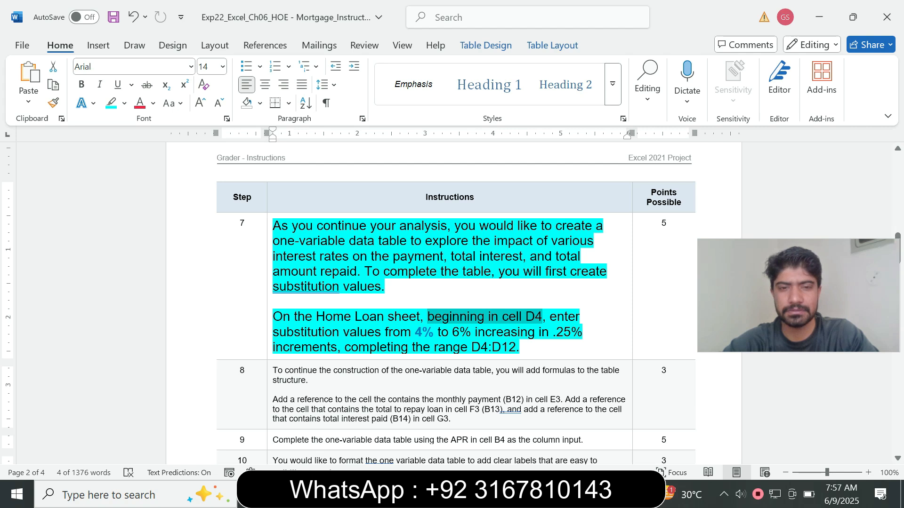
key(alt+Tab)
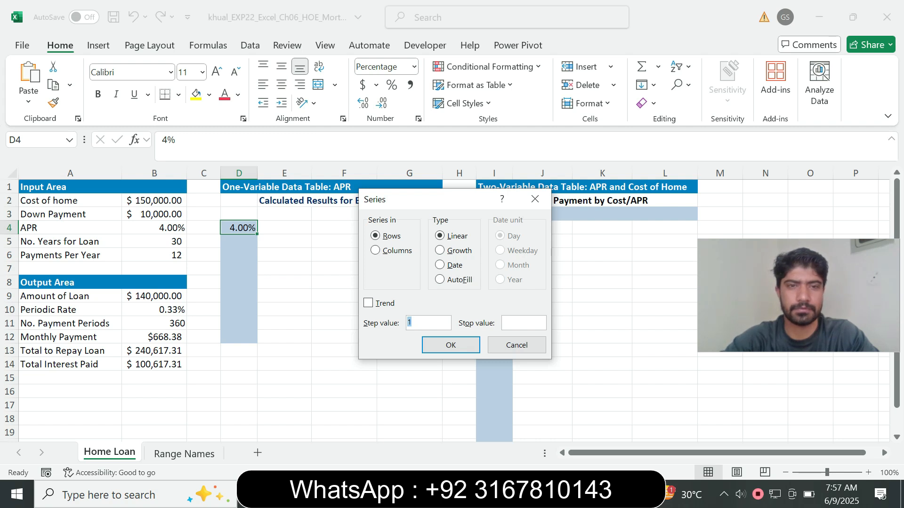
Step: Fill a linear series down the column from D4 with a step value of 0.25% and a stop value of 6%
key(alt+c)
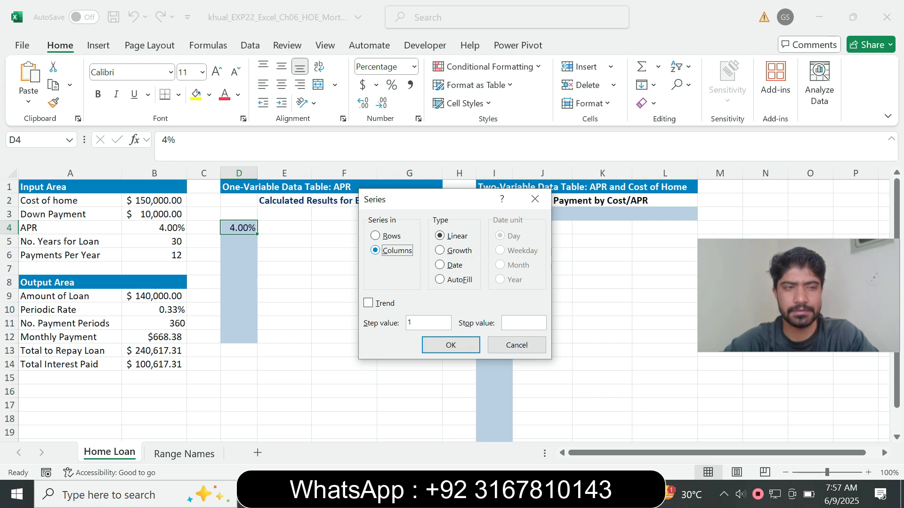
key(alt+s)
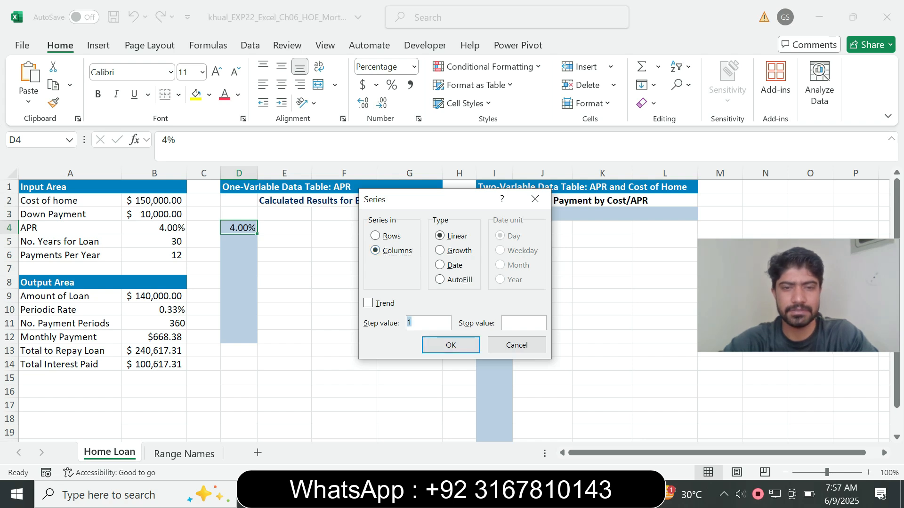
text(0.)
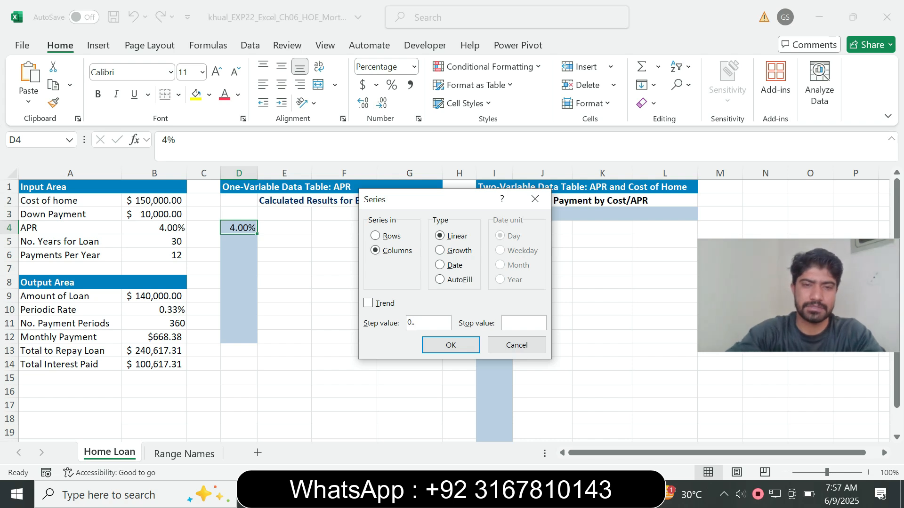
text(25%)
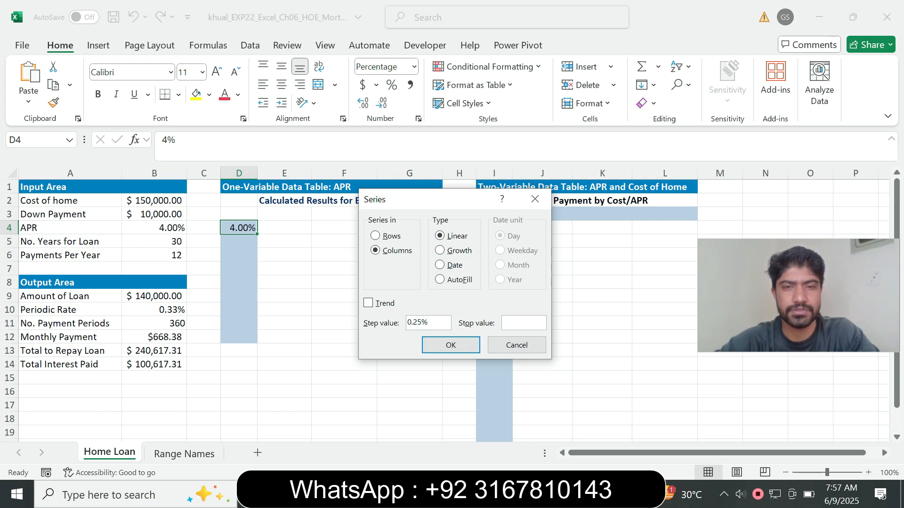
key(Tab)
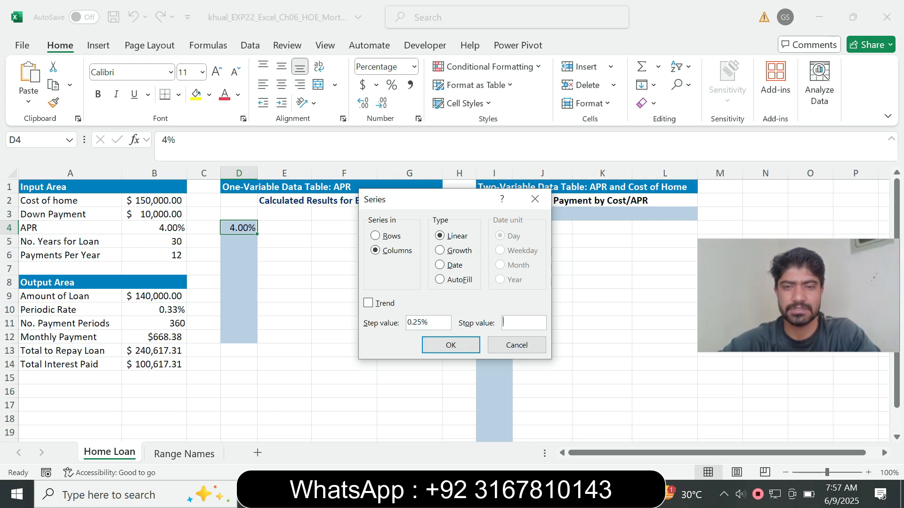
text(6%)
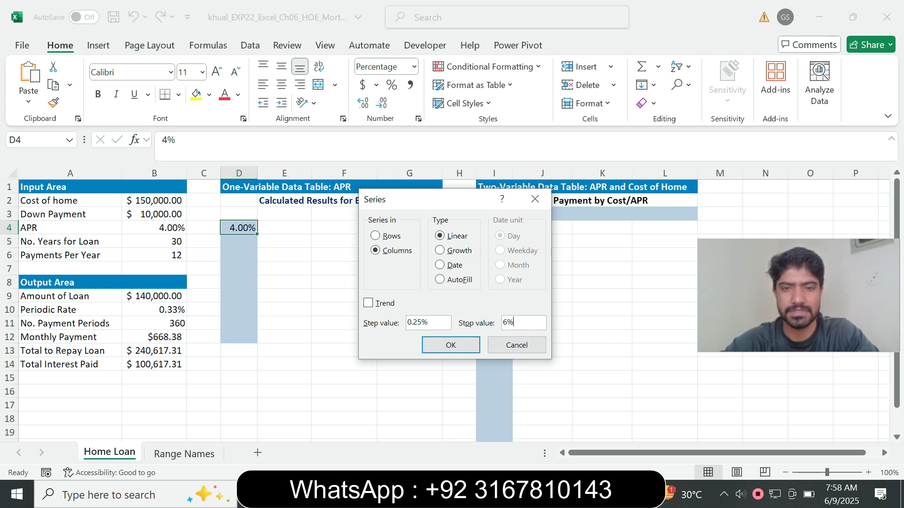
key(alt+Tab)
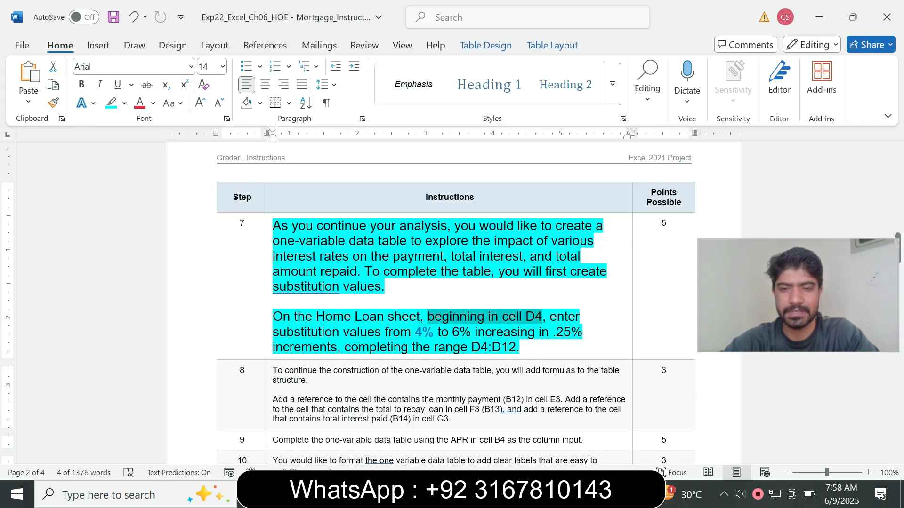
key(alt+Tab)
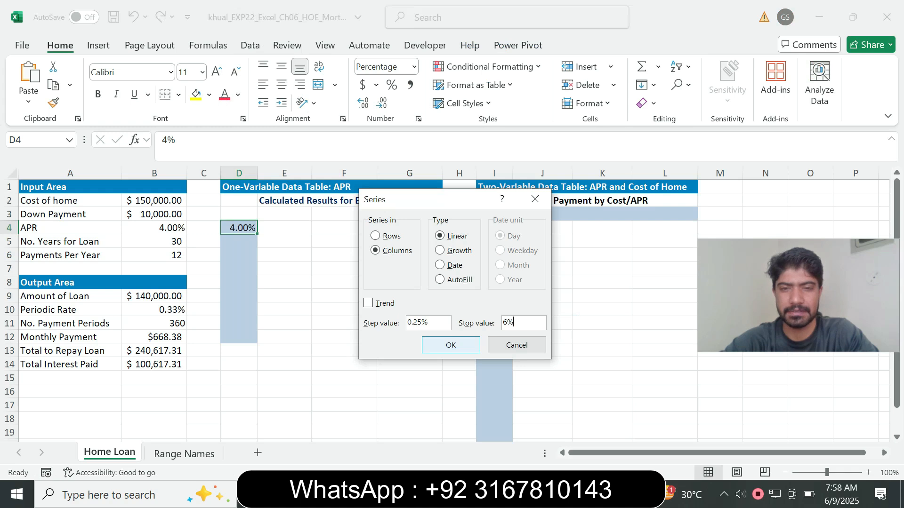
key(Return)
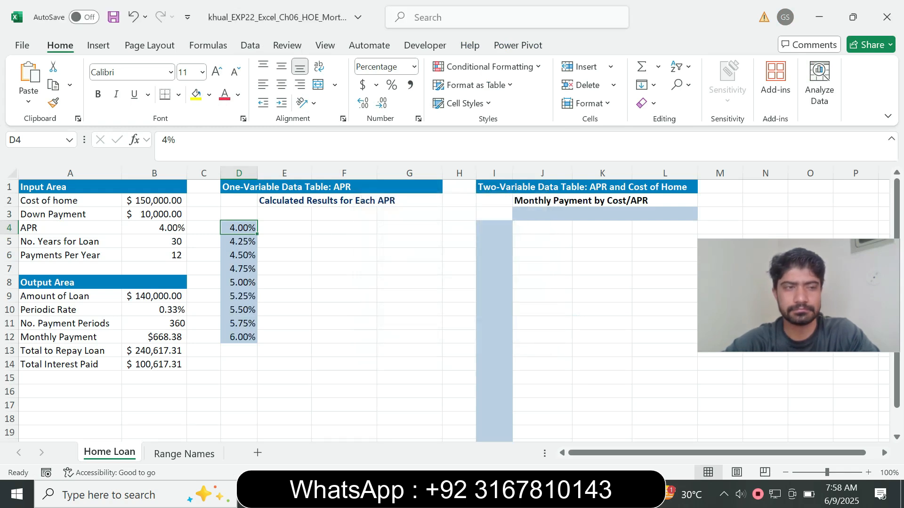
Step: Compare the range required by Word's step 7 with the filled series in Excel, going to its last cell, D12
key(alt+Tab)
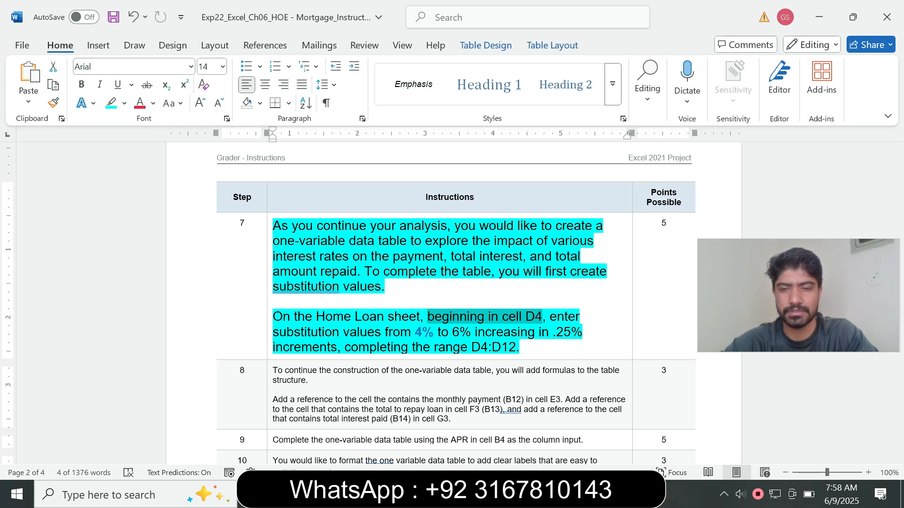
key(alt+Tab)
key(shift+Return)
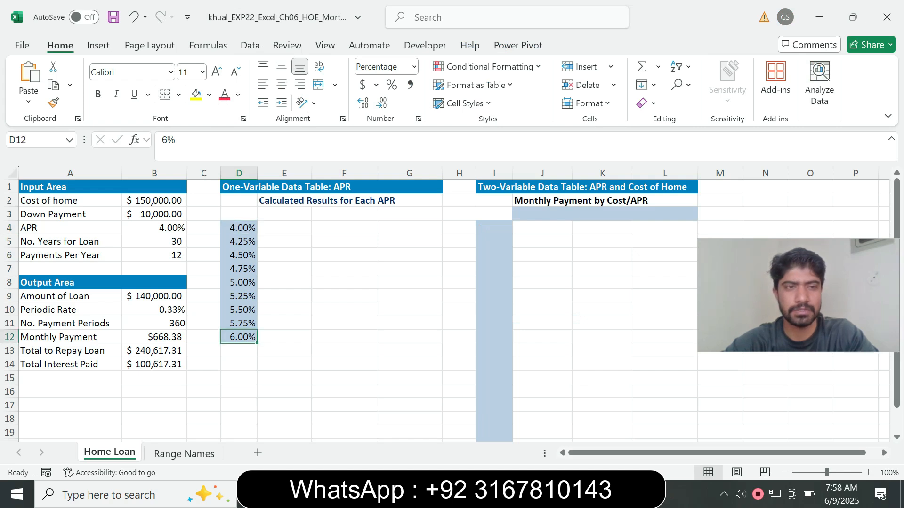
Step: Return to Word, set the step 7 instruction text back to 9 pt and remove its turquoise highlight
key(alt+Tab)
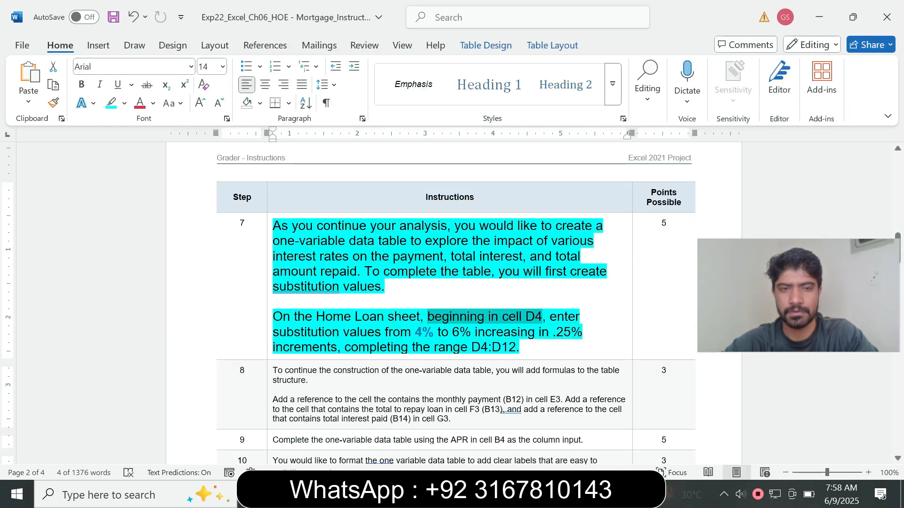
click(353, 268)
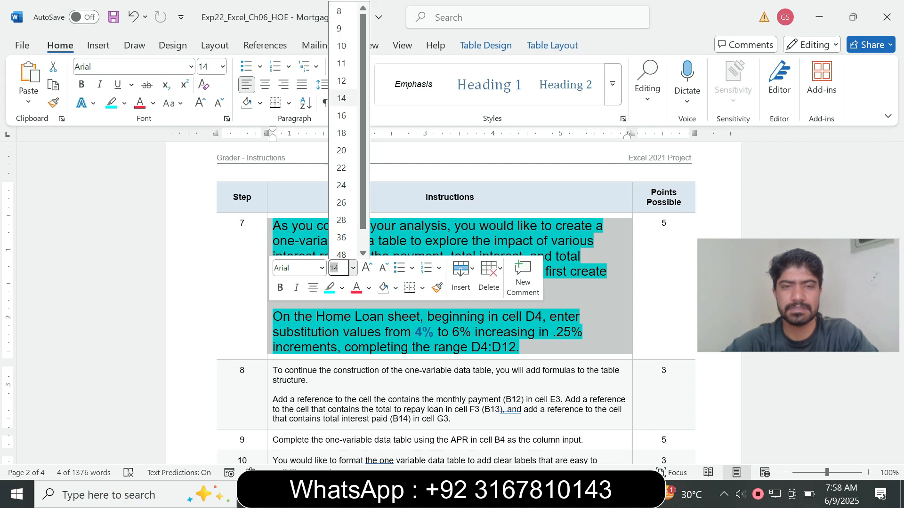
click(343, 27)
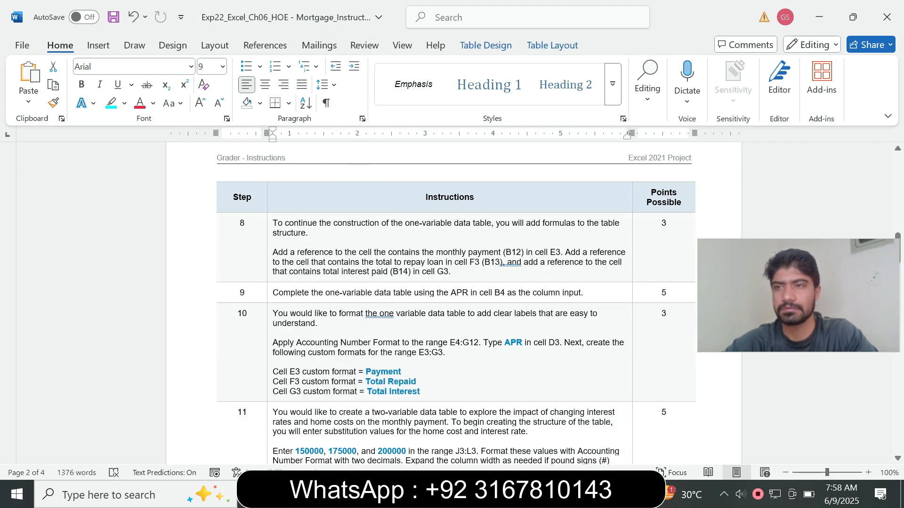
scroll(455, 306, up, 1)
scroll(456, 306, up, 5)
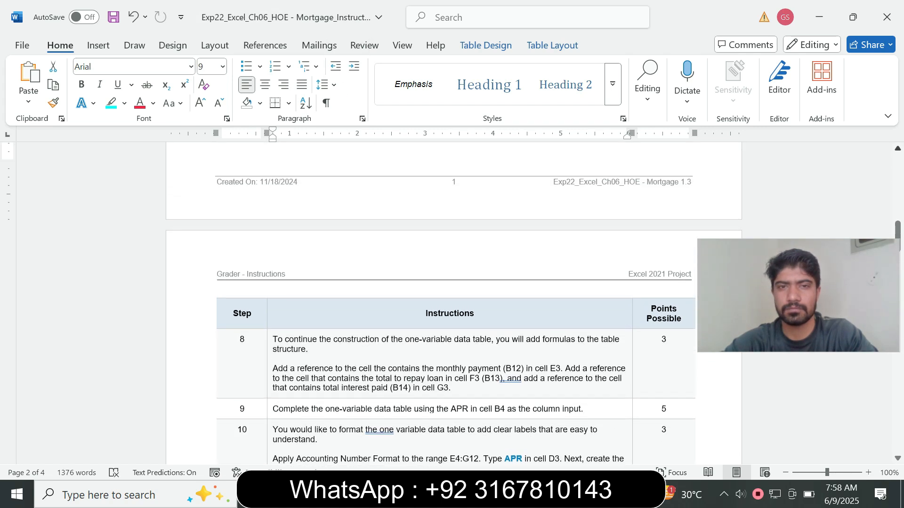
click(124, 103)
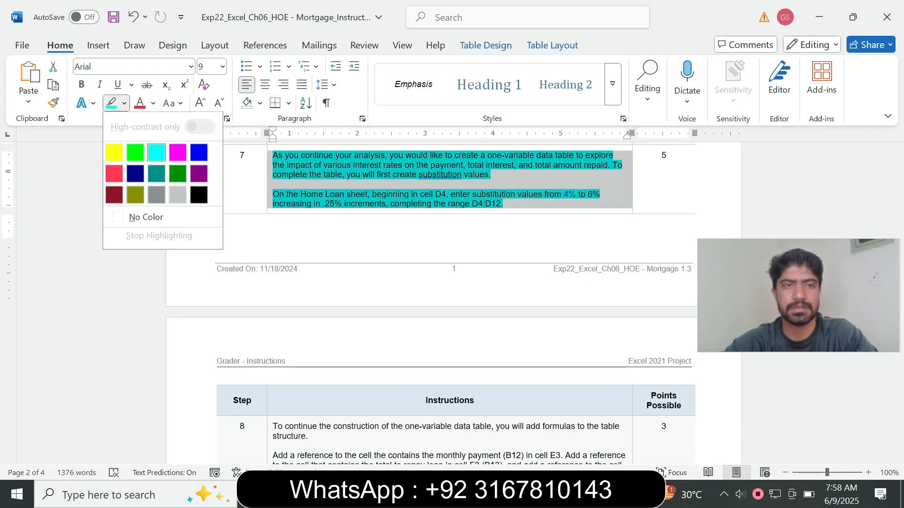
click(144, 216)
drag(897, 227, 897, 246)
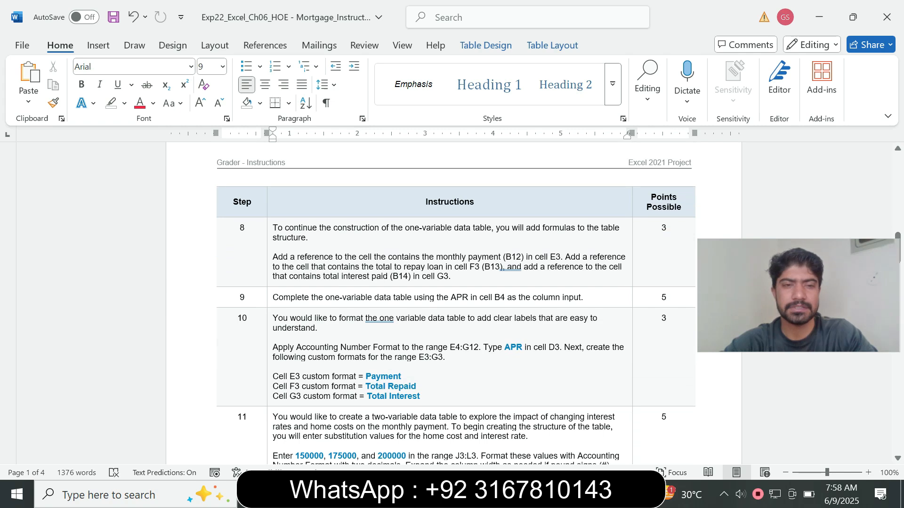
Step: Enlarge the step 8 instruction text in the Word table to 14 pt and highlight it in turquoise
click(269, 265)
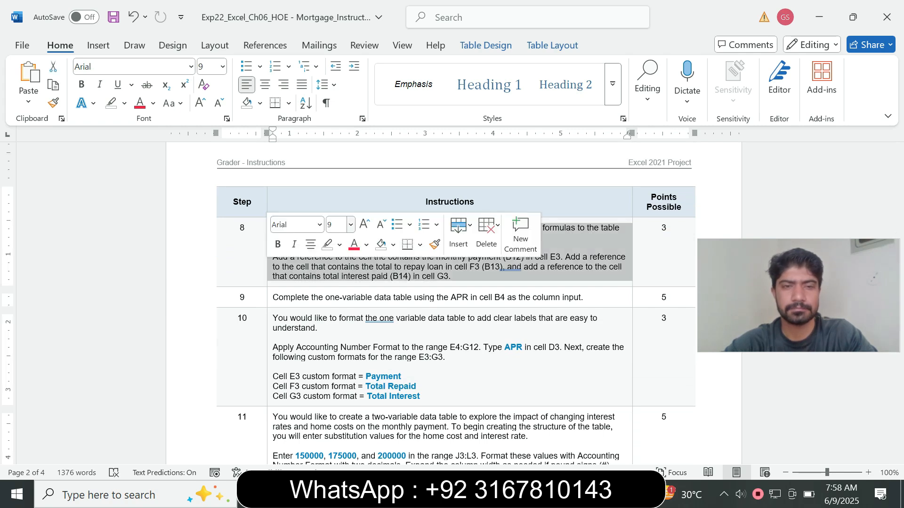
click(350, 225)
click(338, 330)
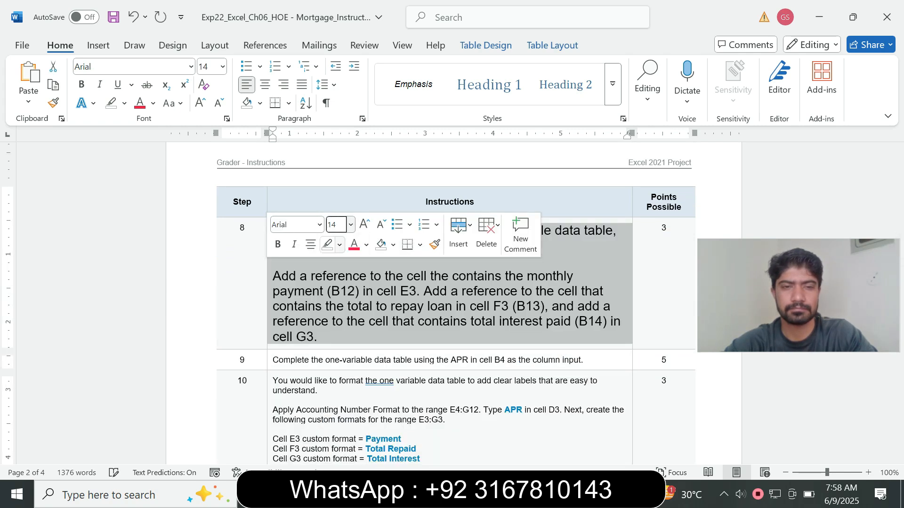
click(339, 244)
click(373, 294)
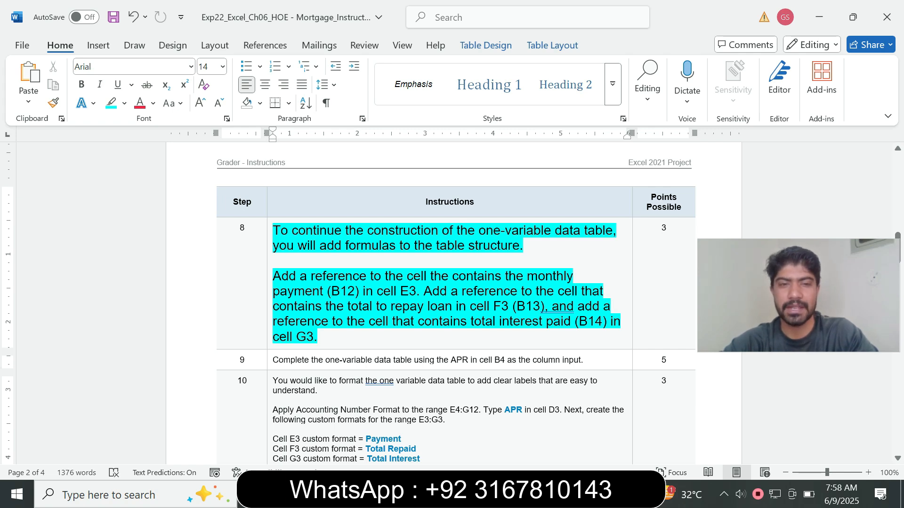
Step: Read Word's step 8 instruction, marking the passage about the monthly payment reference for cell E3
drag(274, 277, 361, 292)
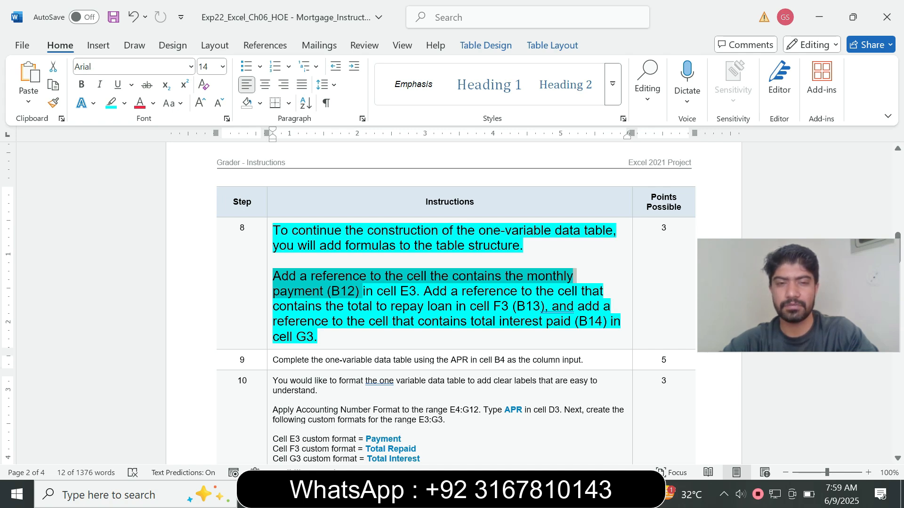
drag(297, 337, 306, 337)
click(273, 277)
drag(273, 276, 370, 277)
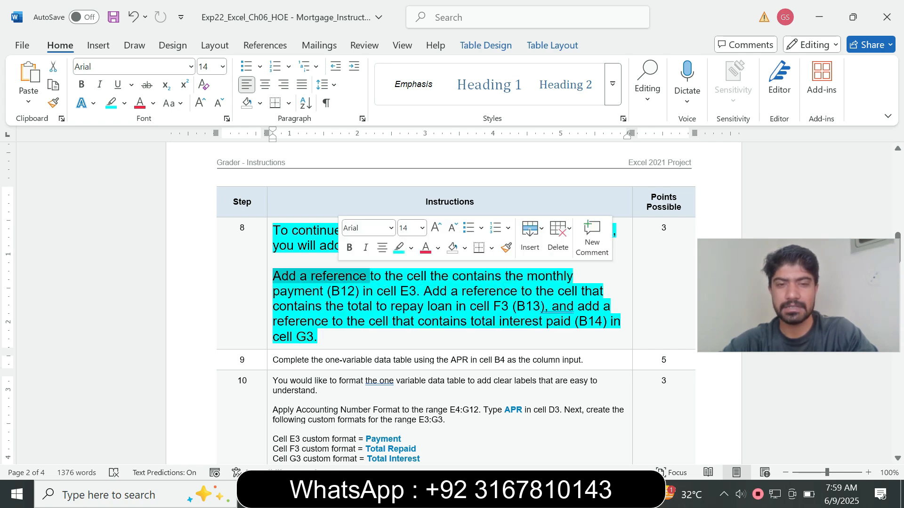
click(383, 292)
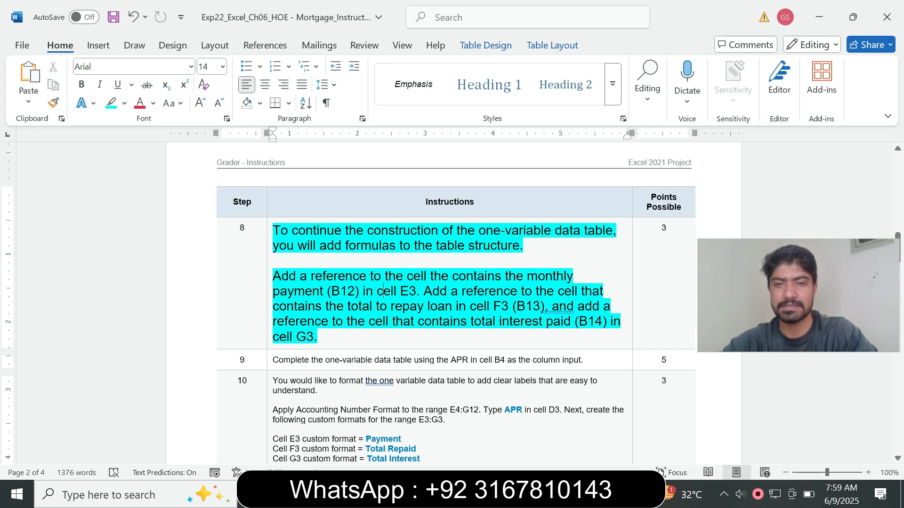
drag(273, 291, 354, 291)
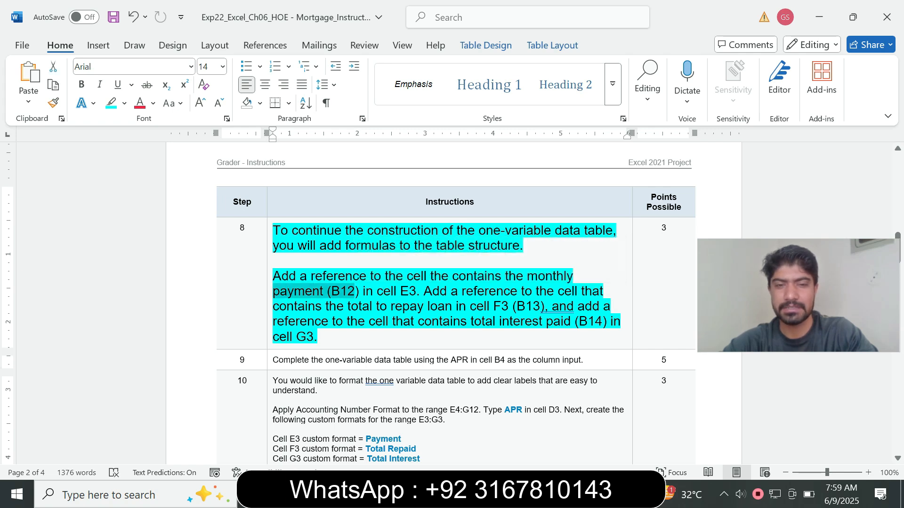
Step: Switch to Excel and enter a reference to the monthly payment in B12 in cell E3, checking against Word's step 8
key(alt+Tab)
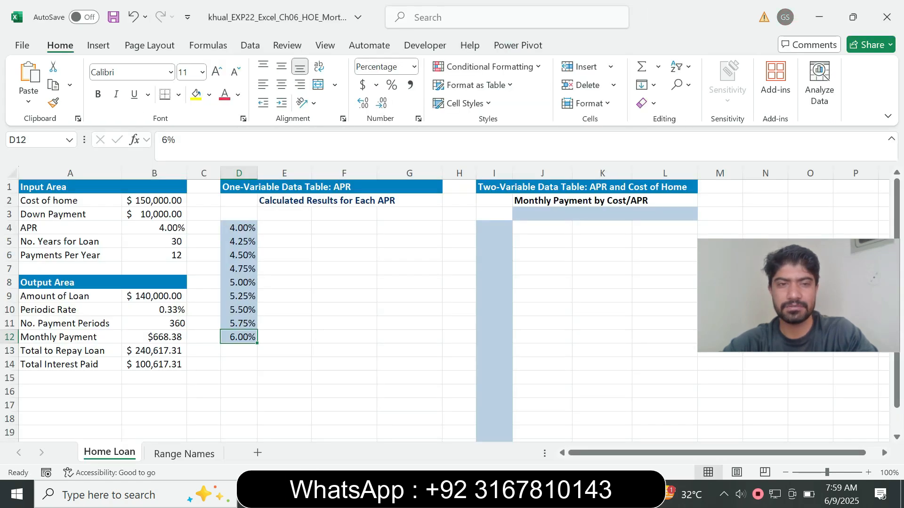
click(284, 214)
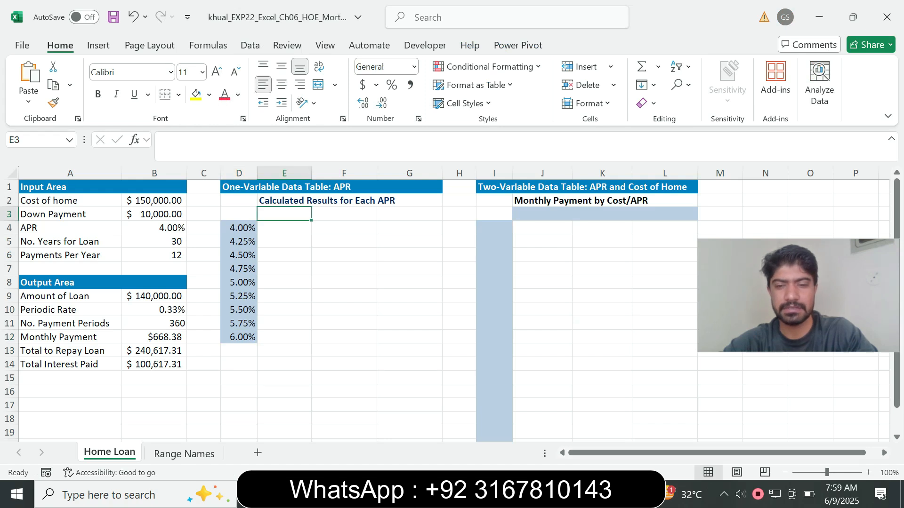
key(alt+Tab)
click(349, 291)
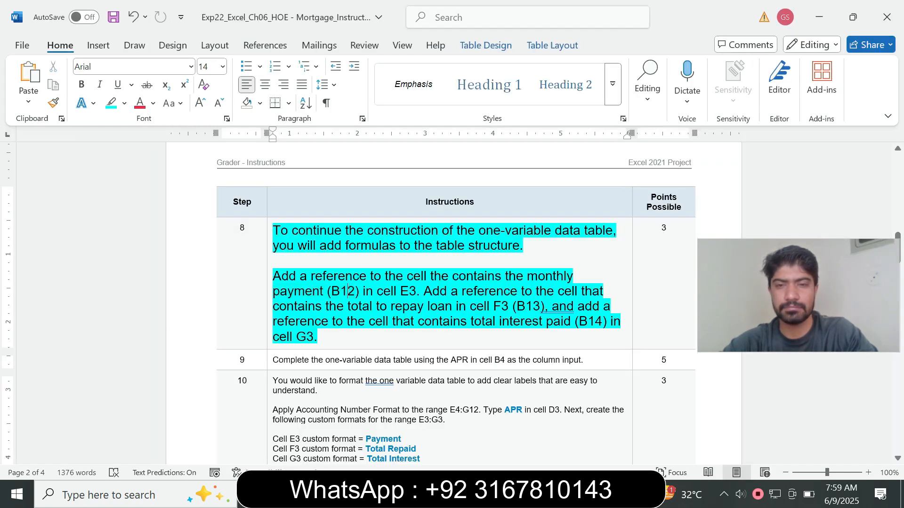
drag(273, 291, 354, 291)
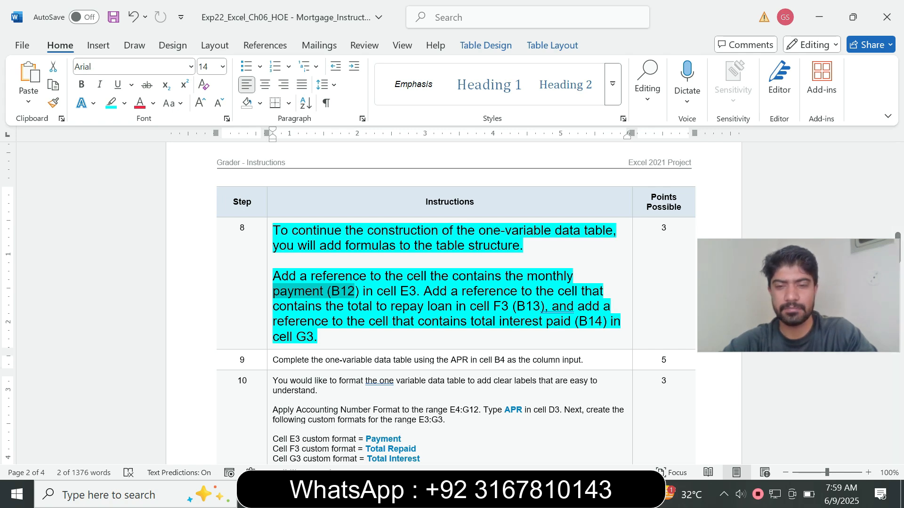
key(alt+Tab)
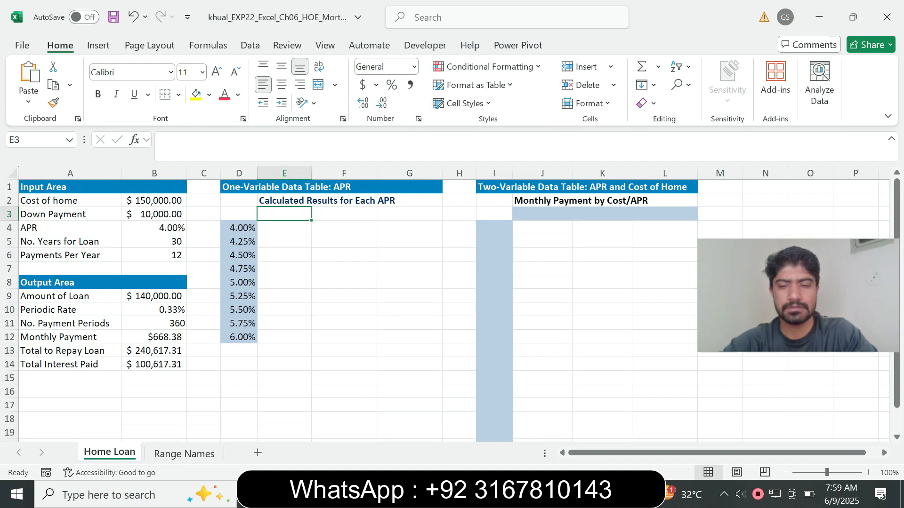
text(=)
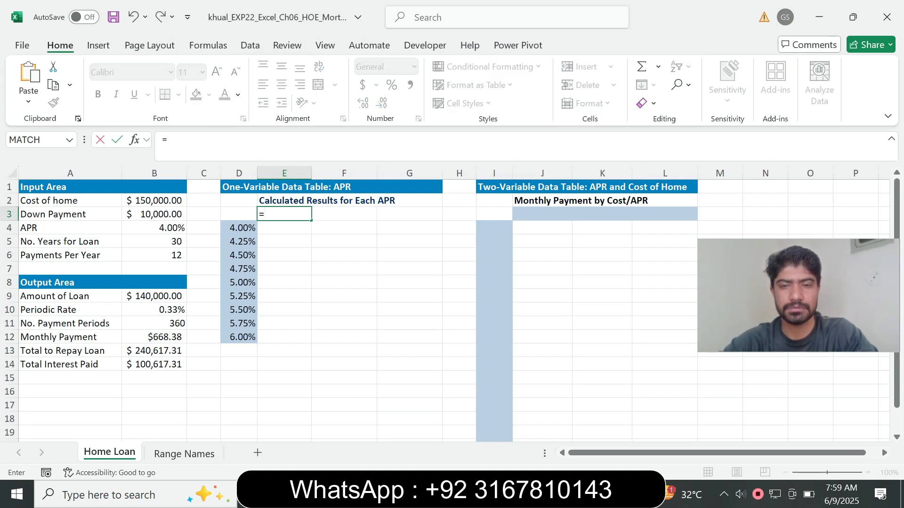
key(alt+Tab)
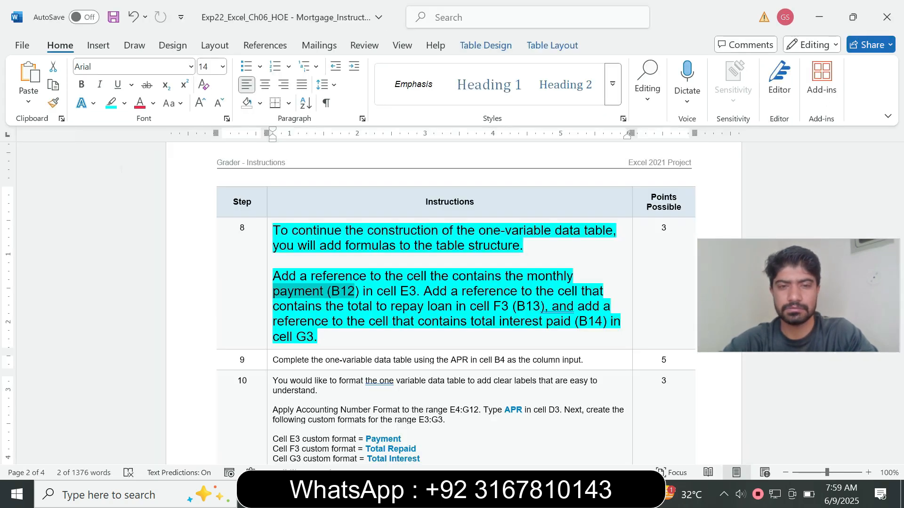
key(alt+Tab)
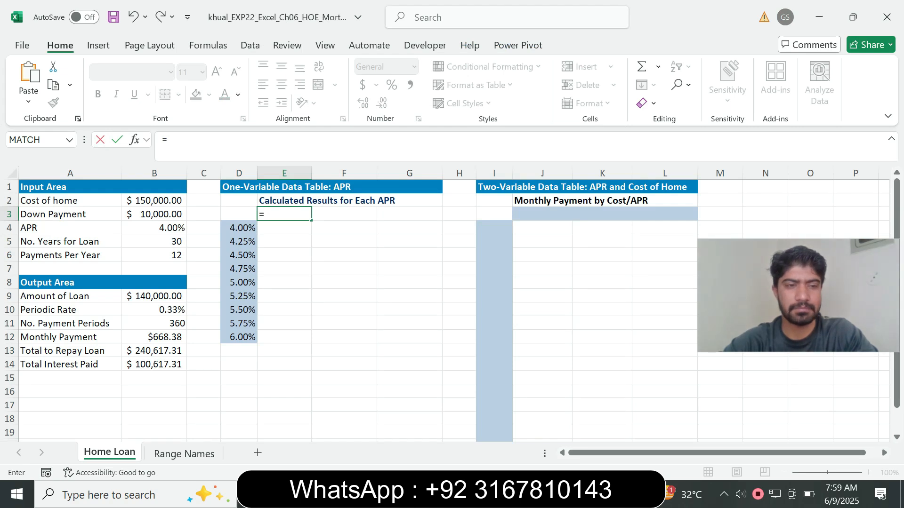
click(154, 337)
key(Return)
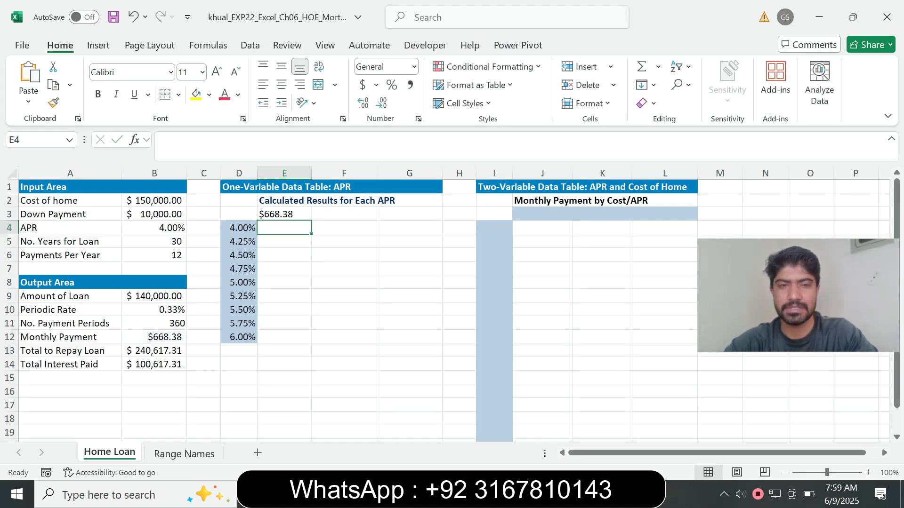
Step: Check the F3 requirement in Word's step 8 and enter =Total_to_Repay_Loan, referencing B13, in cell F3 in Excel
click(344, 214)
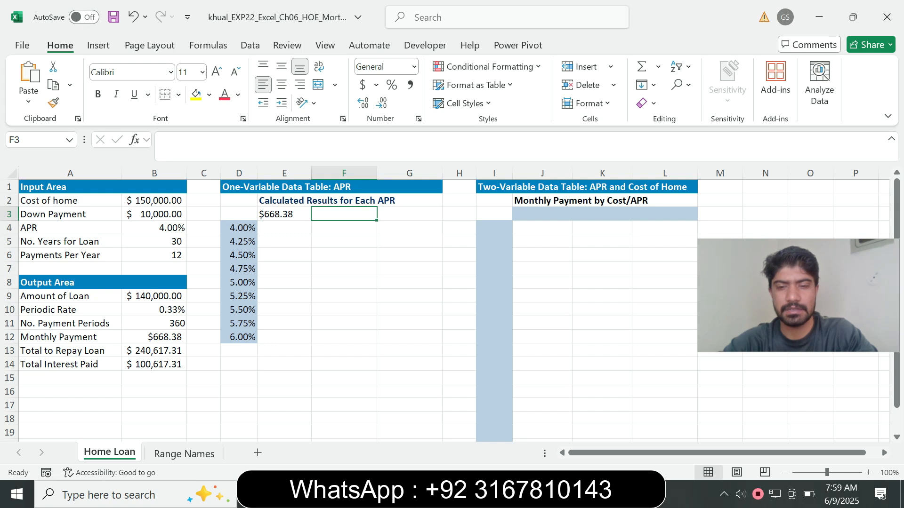
key(alt+Tab)
drag(423, 290, 511, 306)
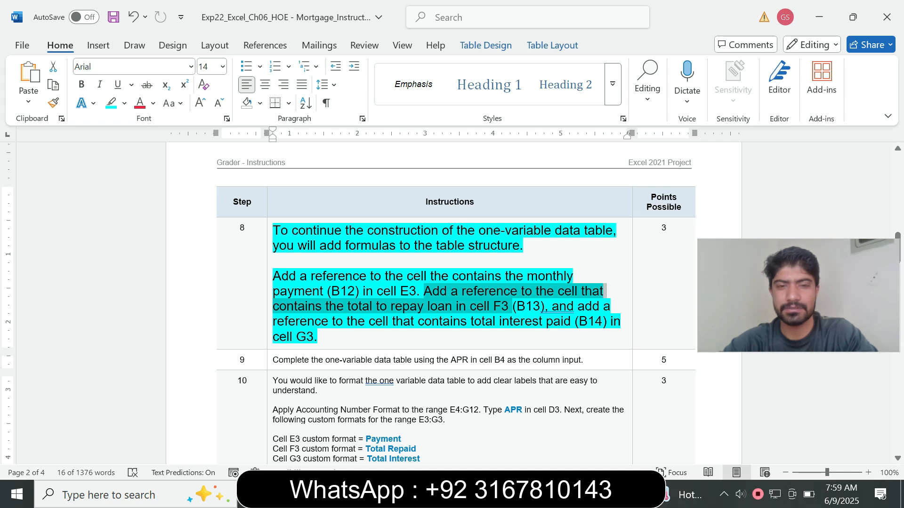
drag(470, 306, 540, 306)
key(alt+Tab)
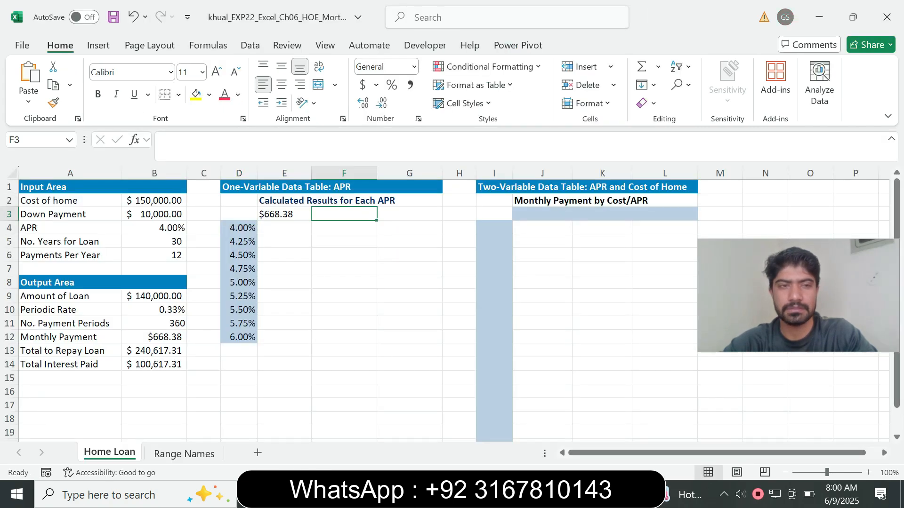
key(alt+Tab)
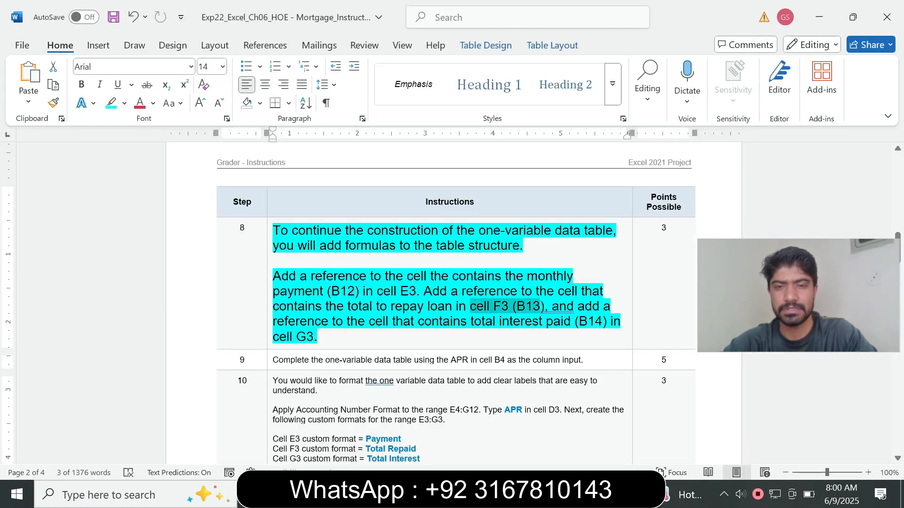
key(alt+Tab)
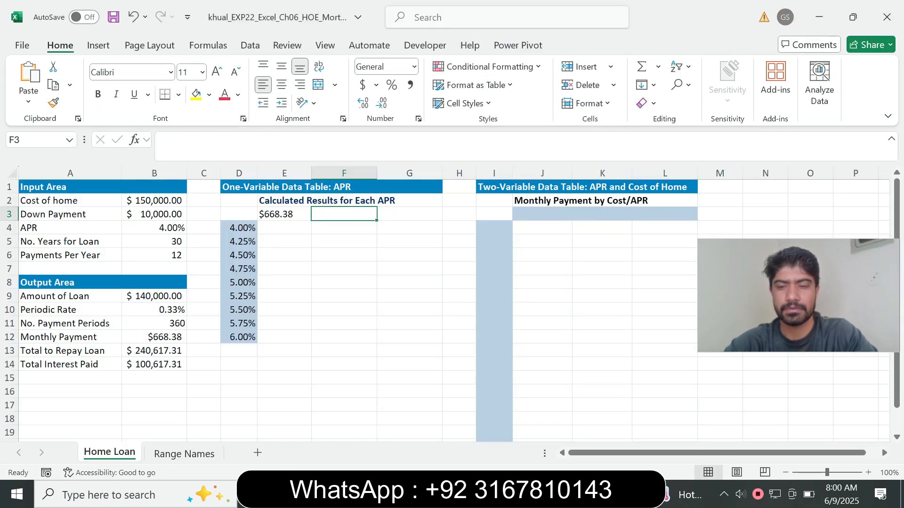
text(=)
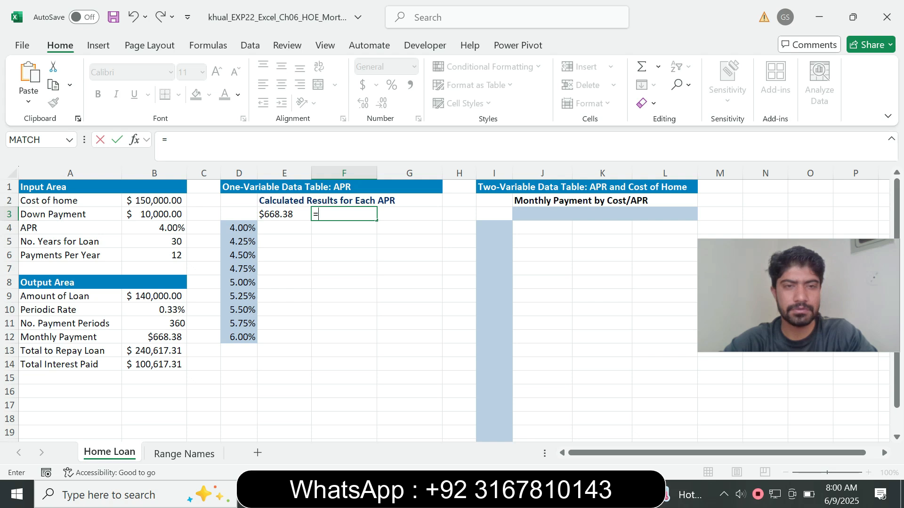
click(154, 350)
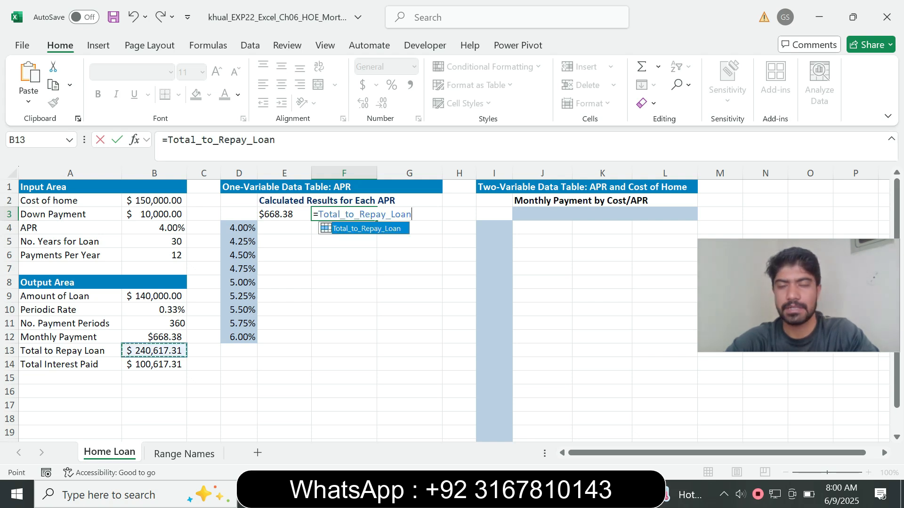
key(Return)
Step: Check the total interest paid requirement in Word's step 8 and begin the reference formula in cell G3 in Excel
key(alt+Tab)
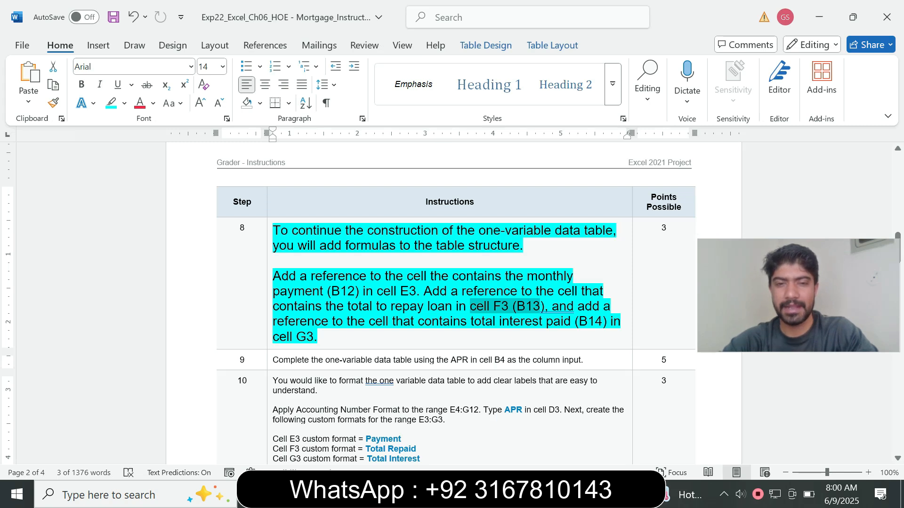
drag(347, 321, 470, 321)
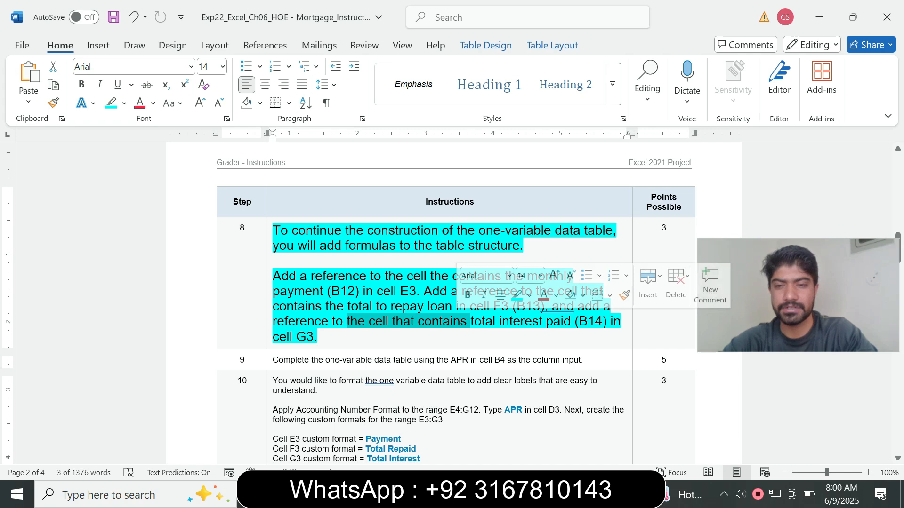
click(520, 322)
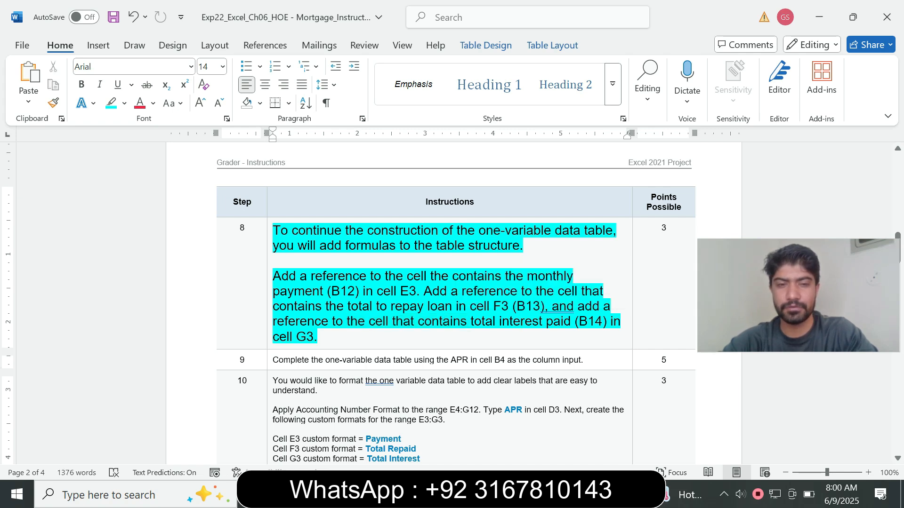
key(alt+Tab)
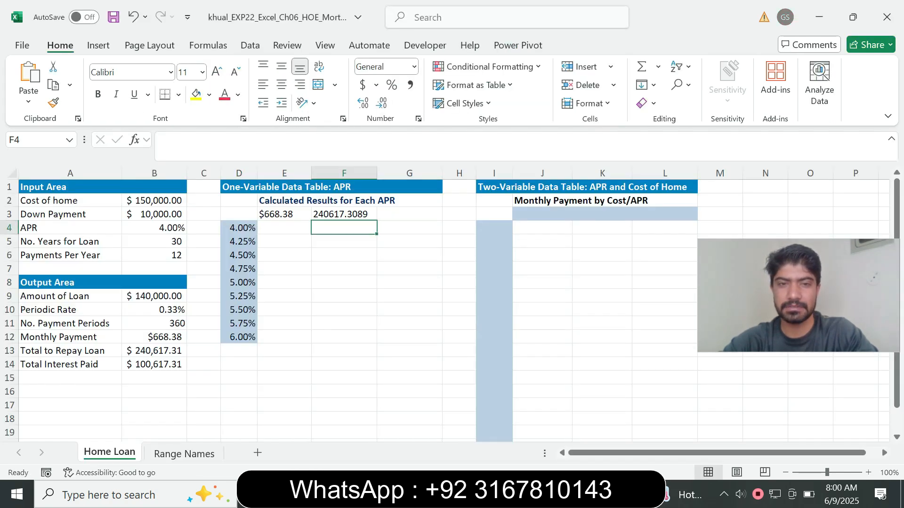
click(409, 215)
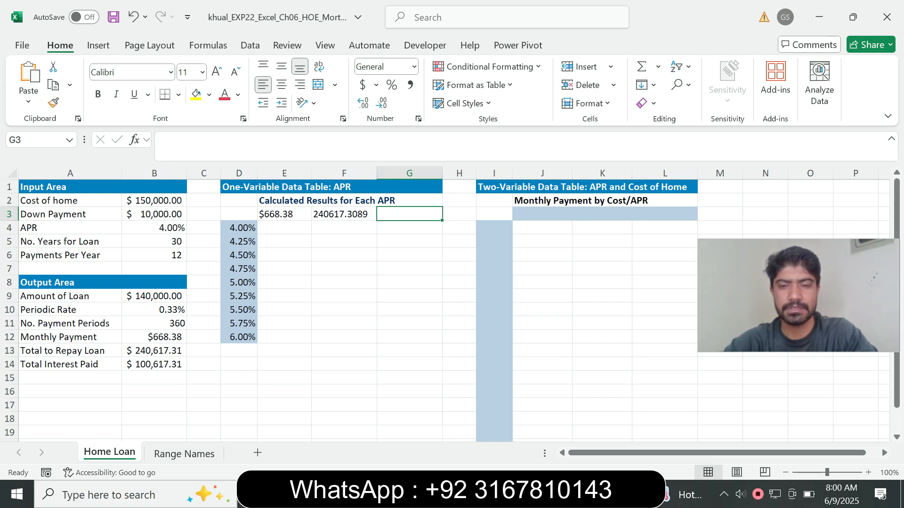
key(alt+Tab)
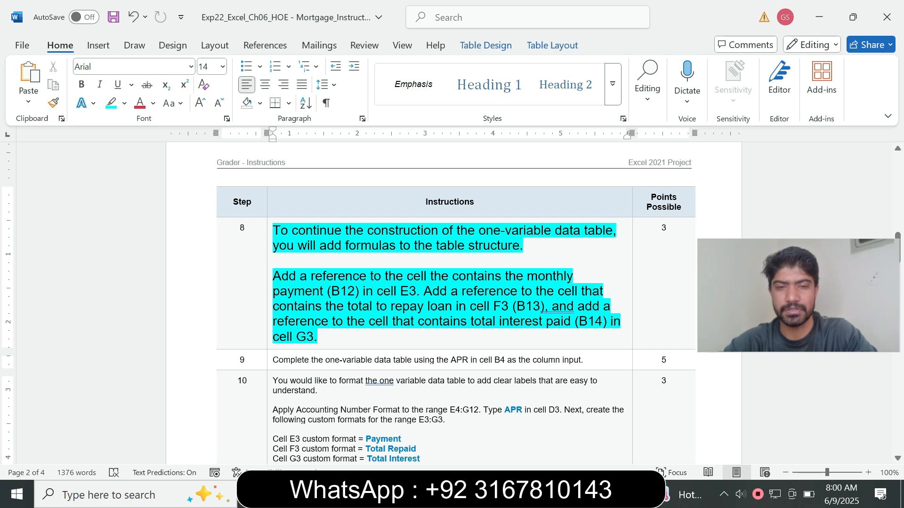
key(alt+Tab)
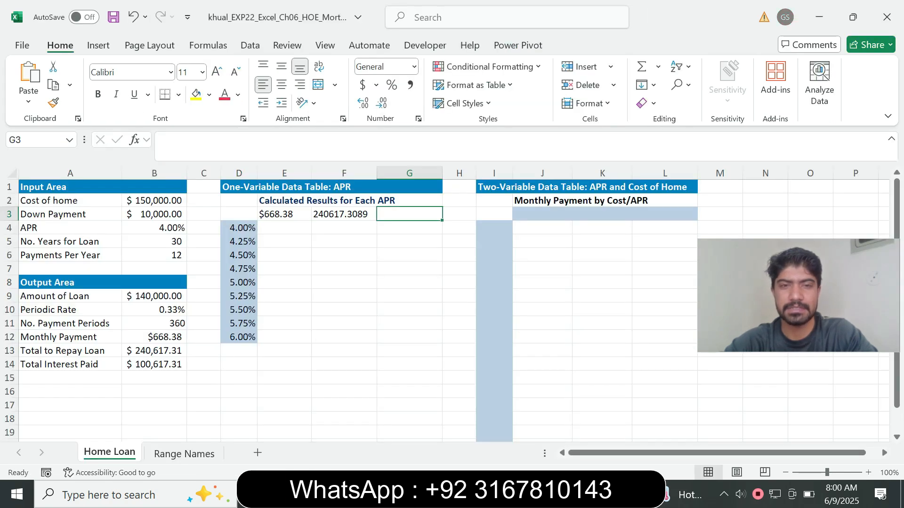
text(=)
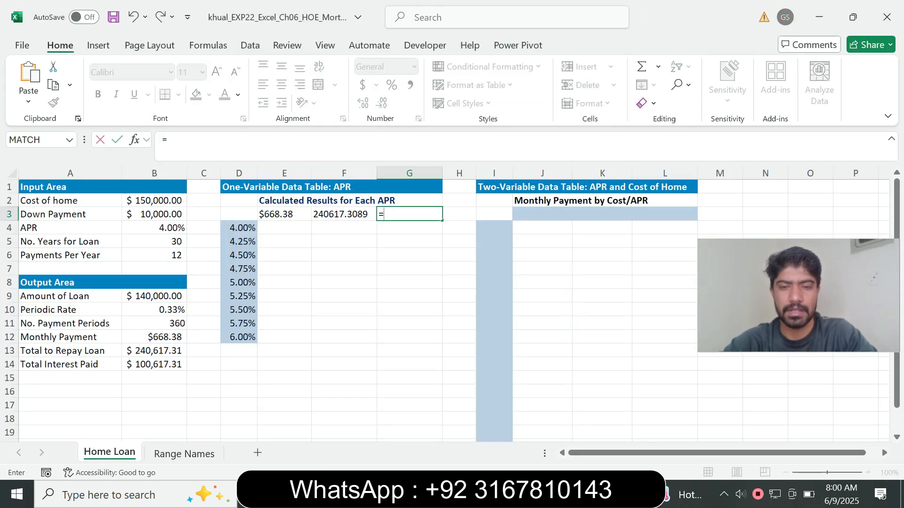
Step: Complete the formula in cell G3 as a reference to the total interest paid in B14, checking it against the Word instructions
key(alt+Tab)
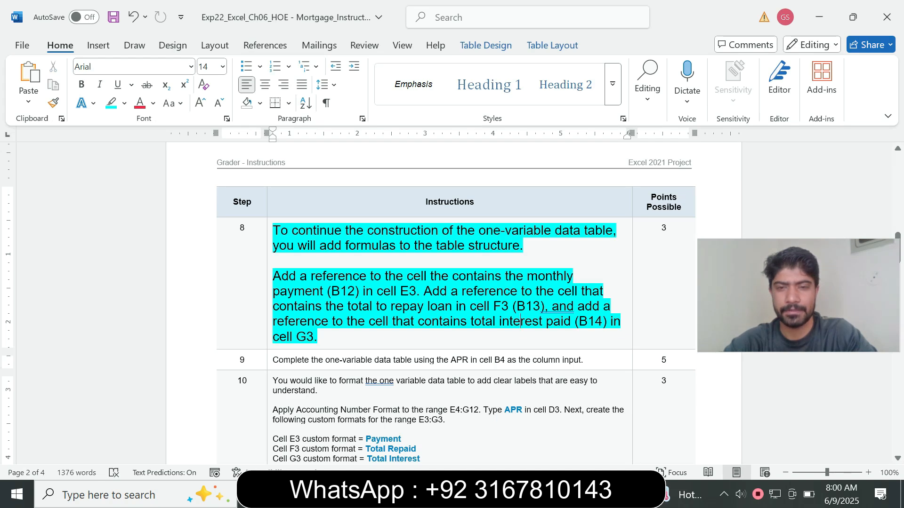
key(alt+Tab)
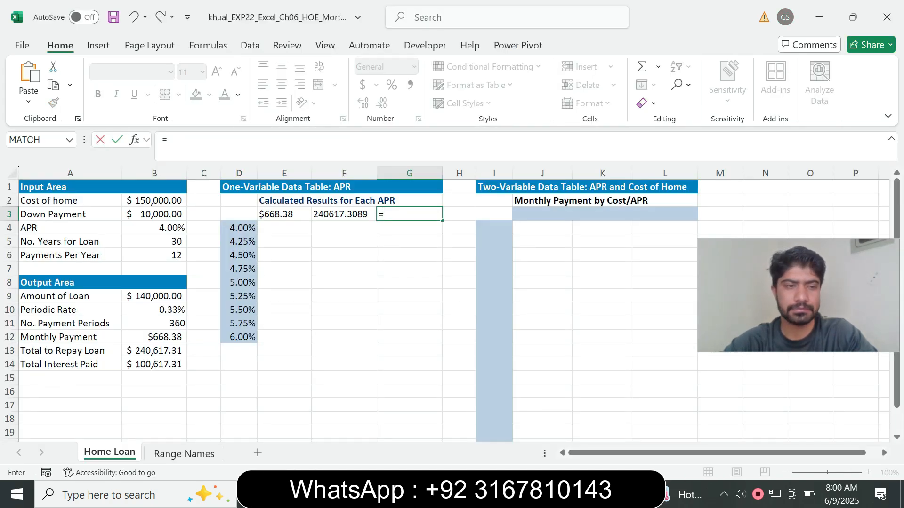
click(155, 364)
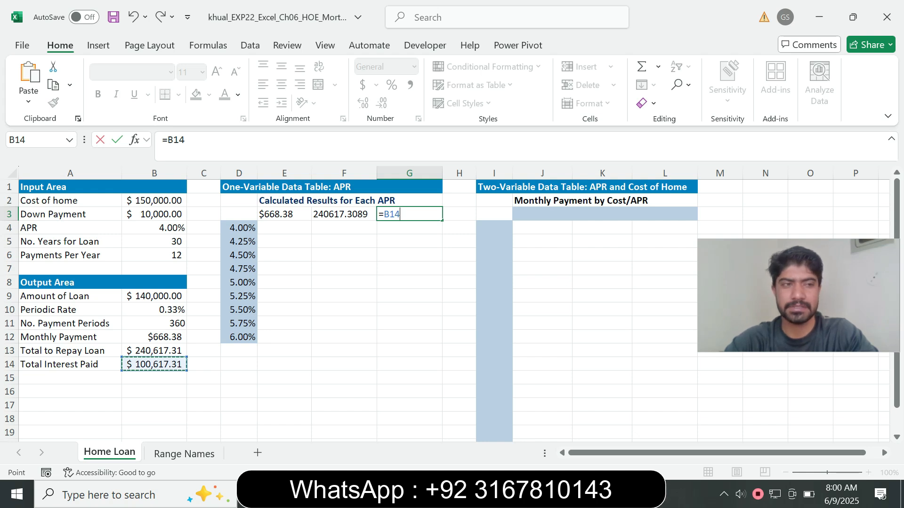
key(Return)
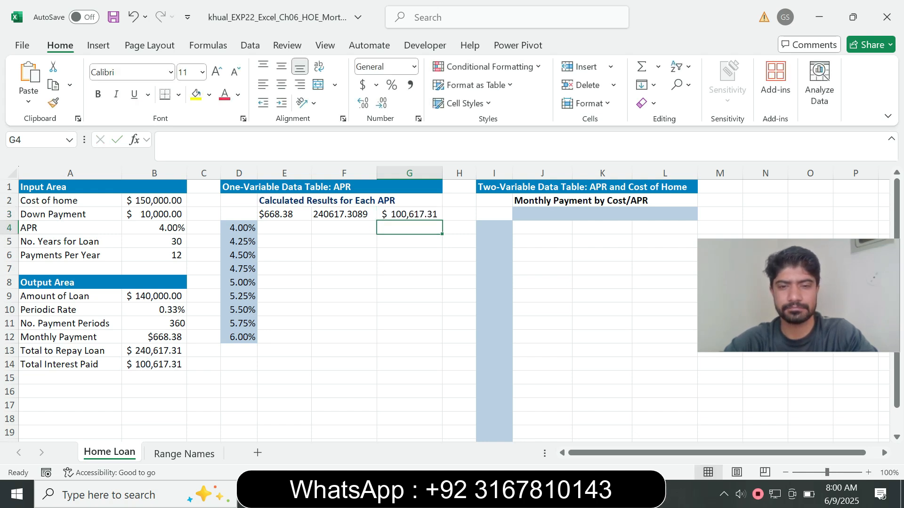
key(alt+Tab)
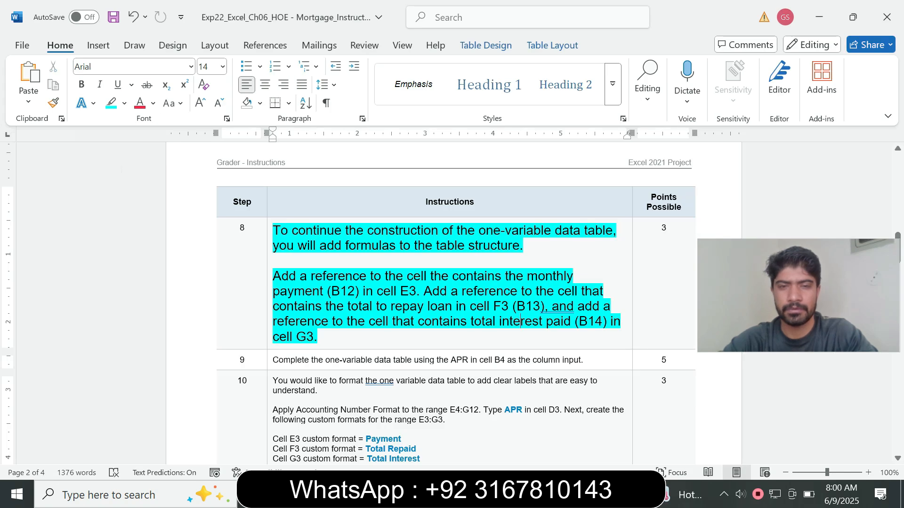
key(alt+Tab)
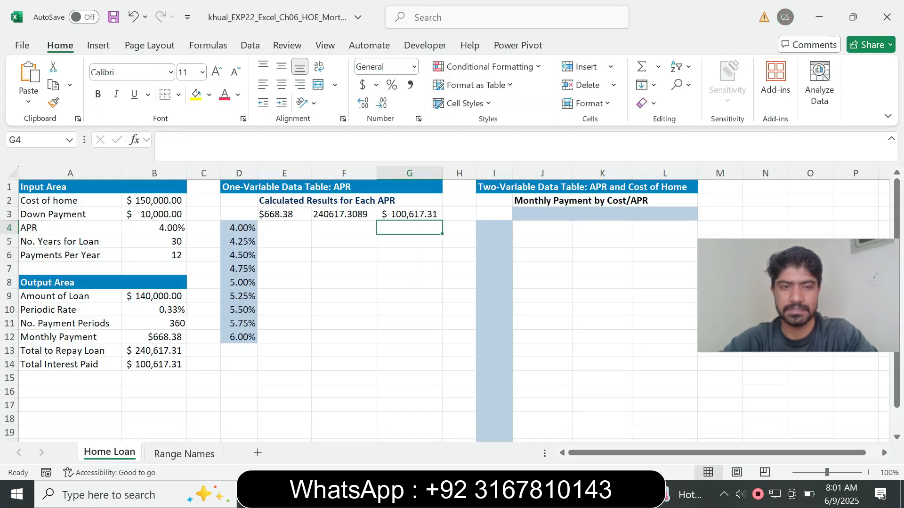
key(Up)
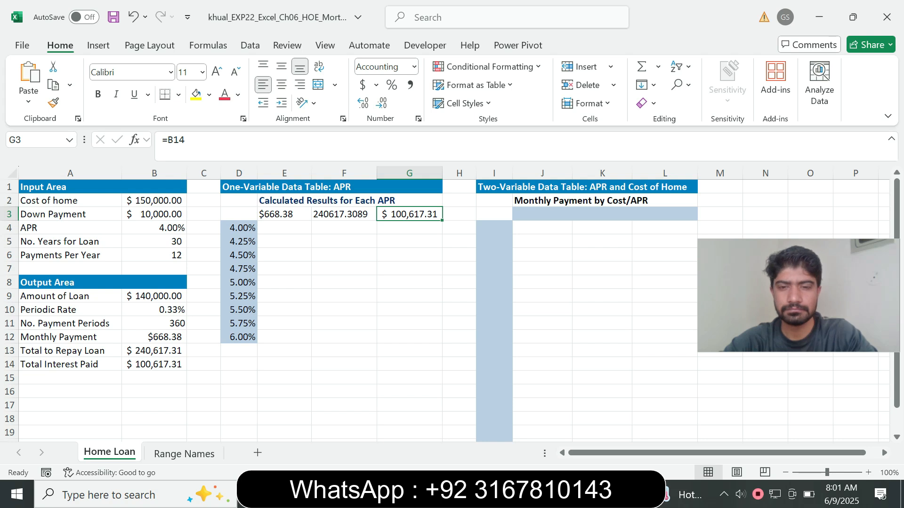
Step: Switch to the Word instructions and reset the step 8 text to 9 pt with no highlight colour
key(alt+Tab)
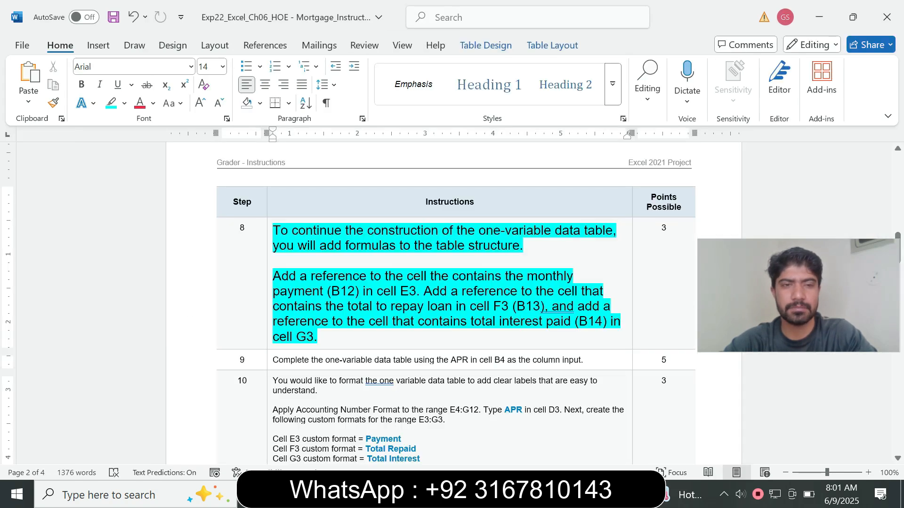
click(269, 314)
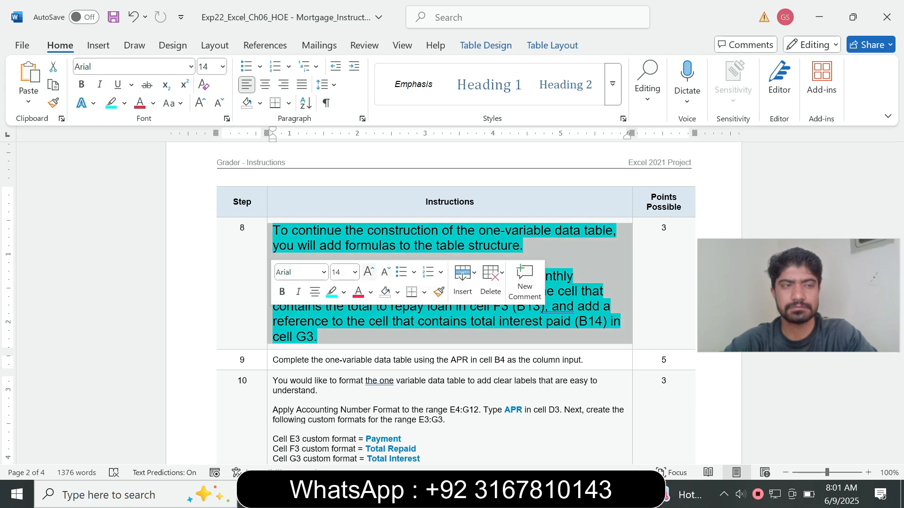
click(354, 272)
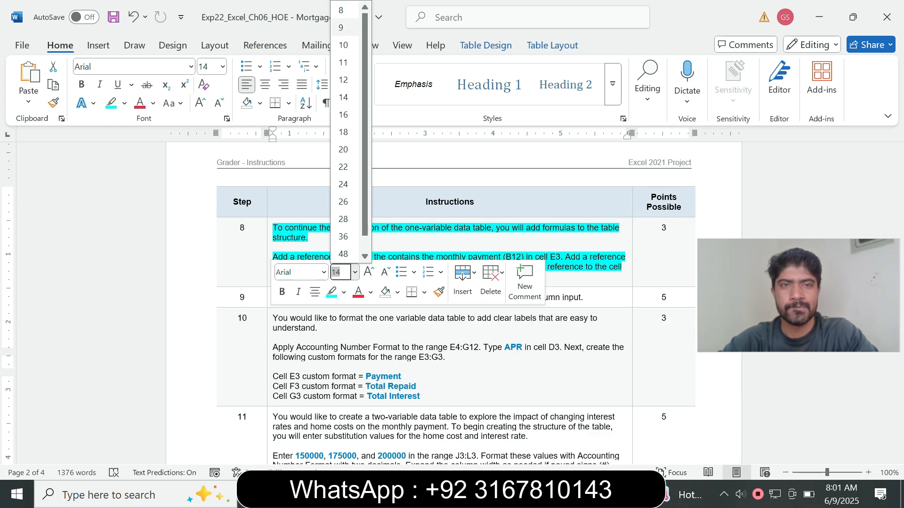
click(343, 27)
click(124, 103)
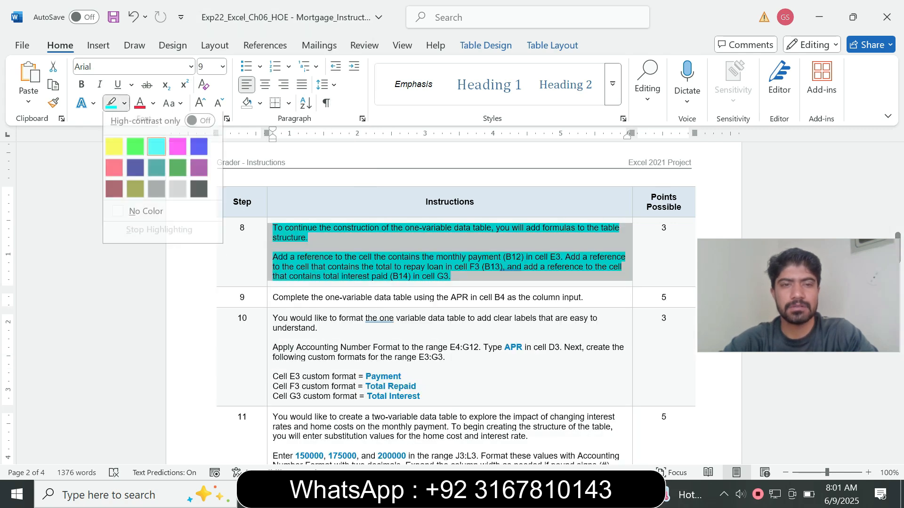
click(139, 216)
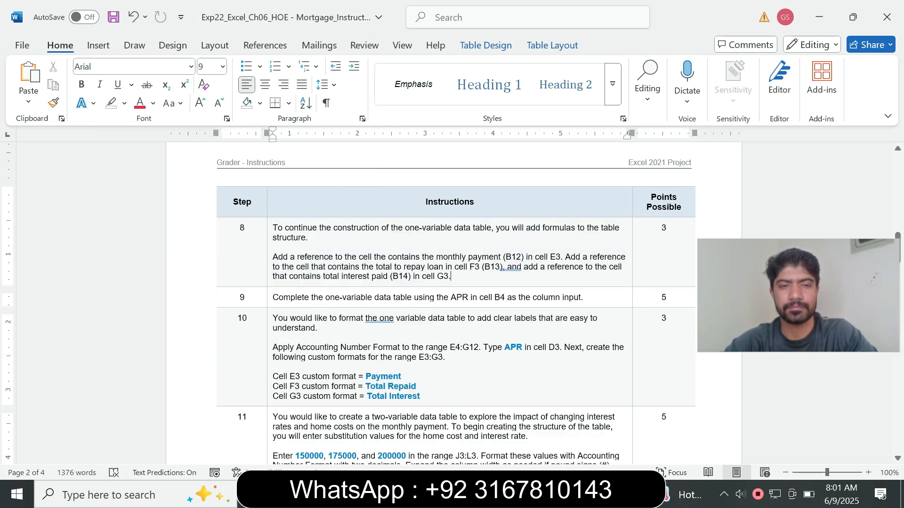
Step: Enlarge the step 9 instruction text to 14 pt, highlight it in turquoise, and read it
click(269, 298)
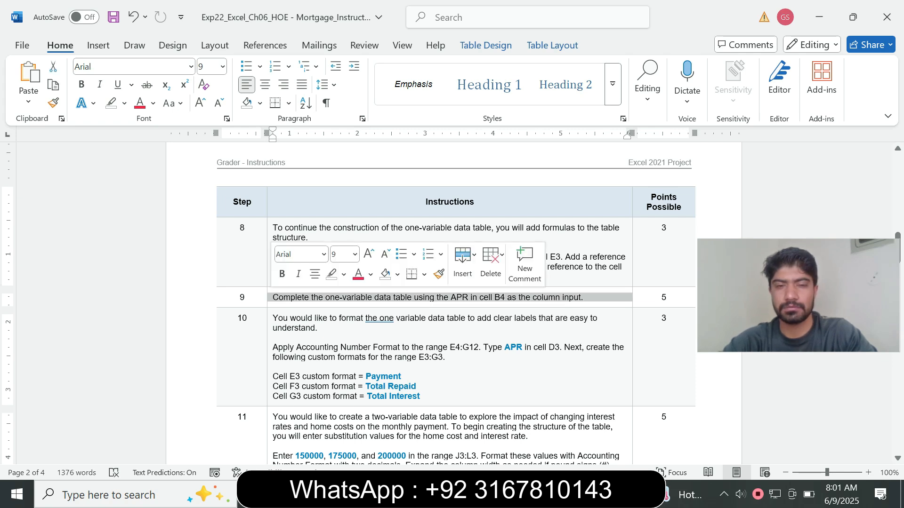
click(355, 255)
click(344, 97)
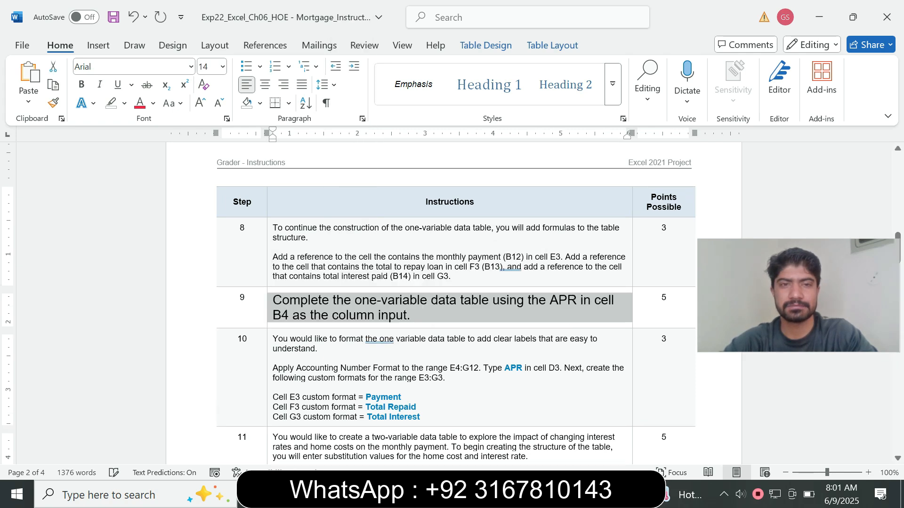
click(124, 103)
click(156, 152)
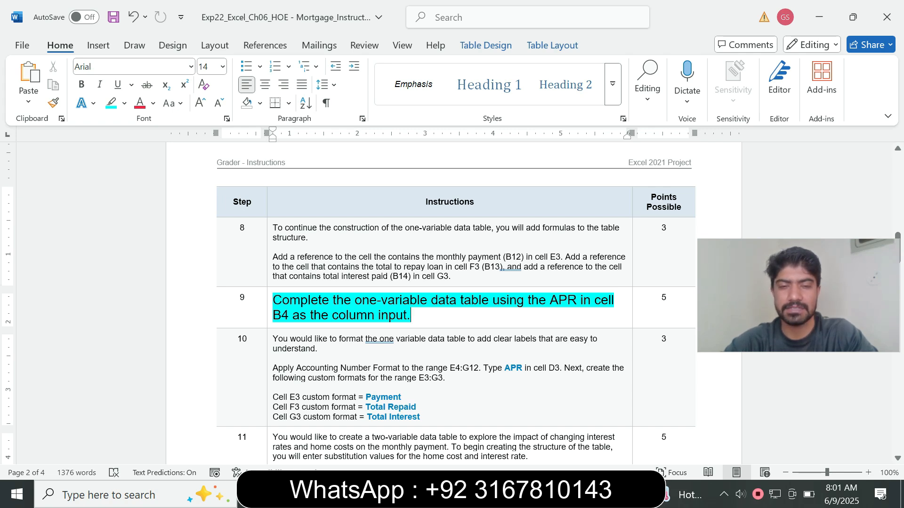
drag(273, 300, 430, 300)
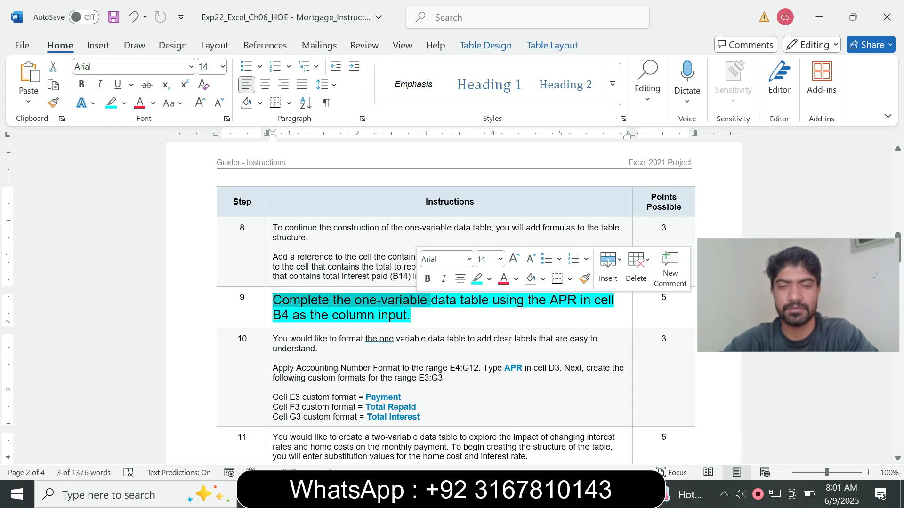
click(411, 315)
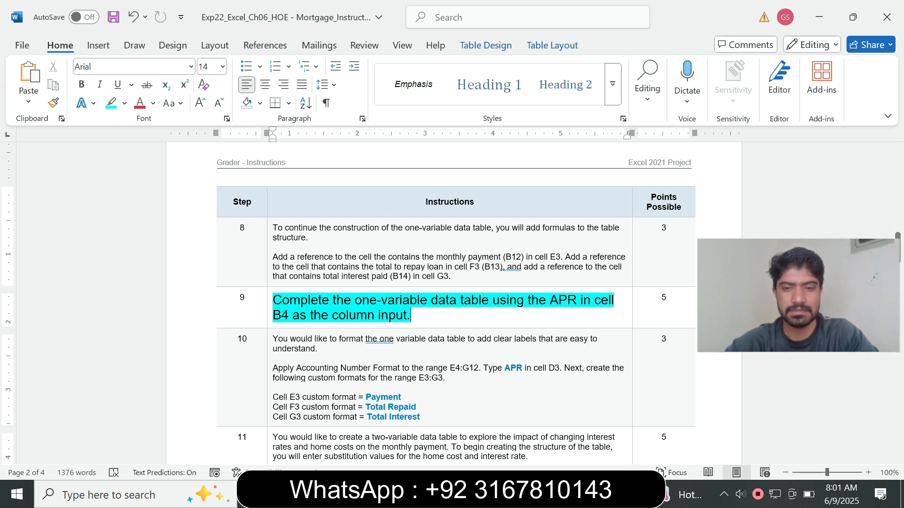
Step: Switch to the Excel workbook and create a What-If data table over D3:G12 with B4 as the column input cell
key(alt+Tab)
drag(239, 214, 409, 337)
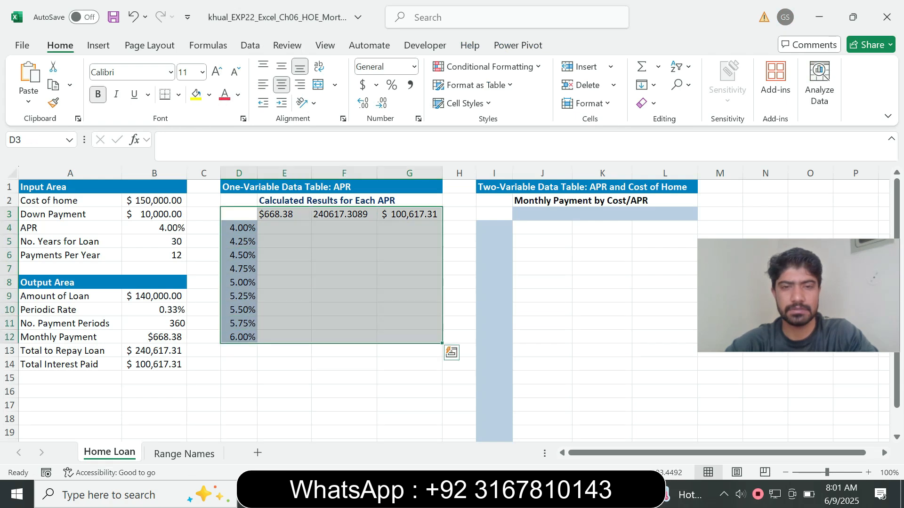
key(alt+Tab)
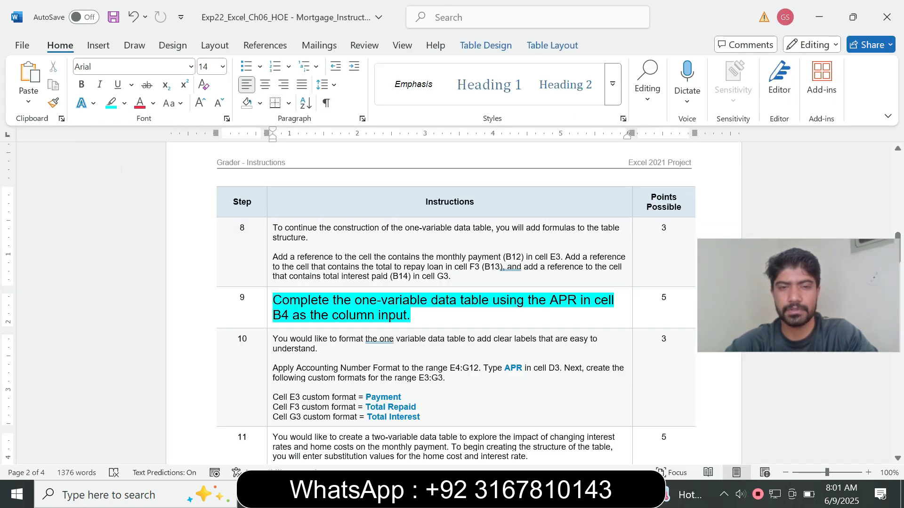
drag(333, 300, 459, 301)
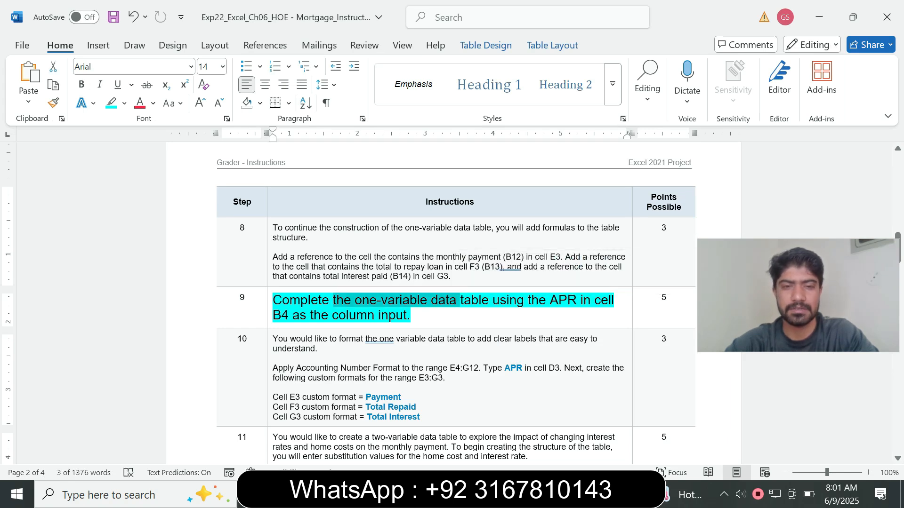
click(539, 493)
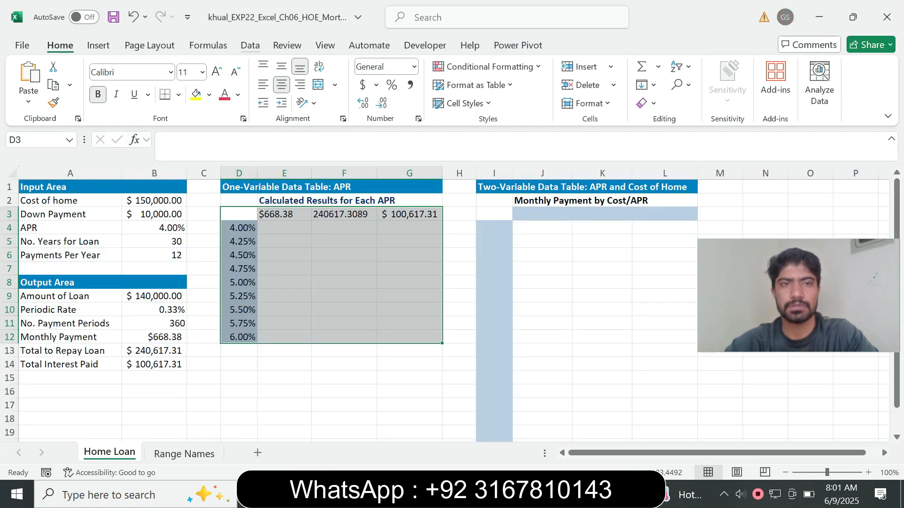
click(250, 45)
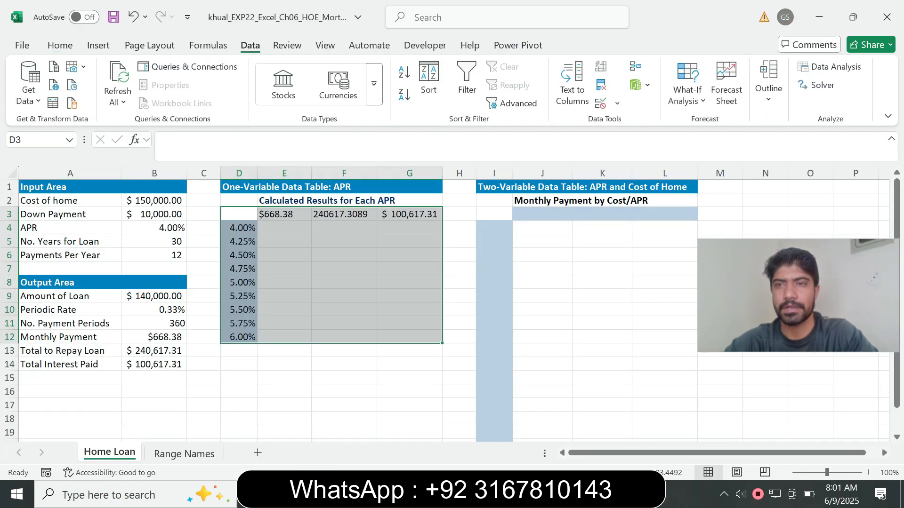
key(alt+Tab)
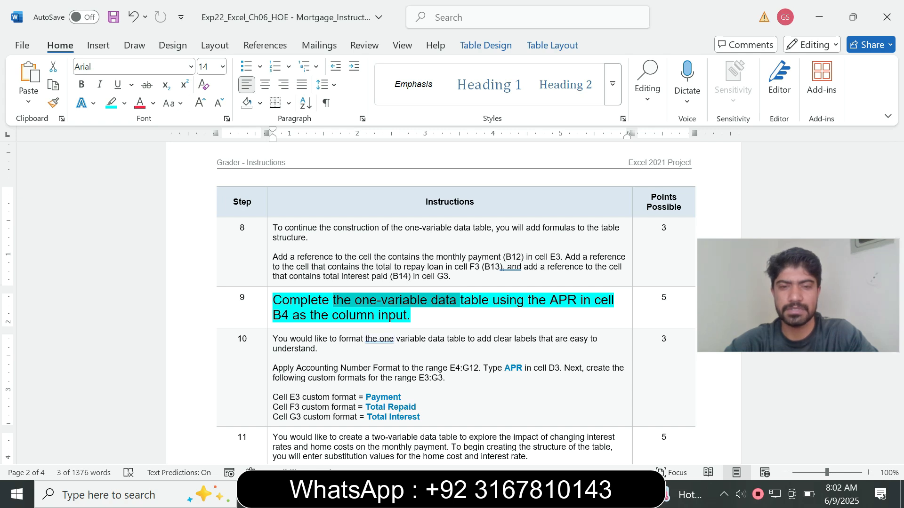
click(538, 494)
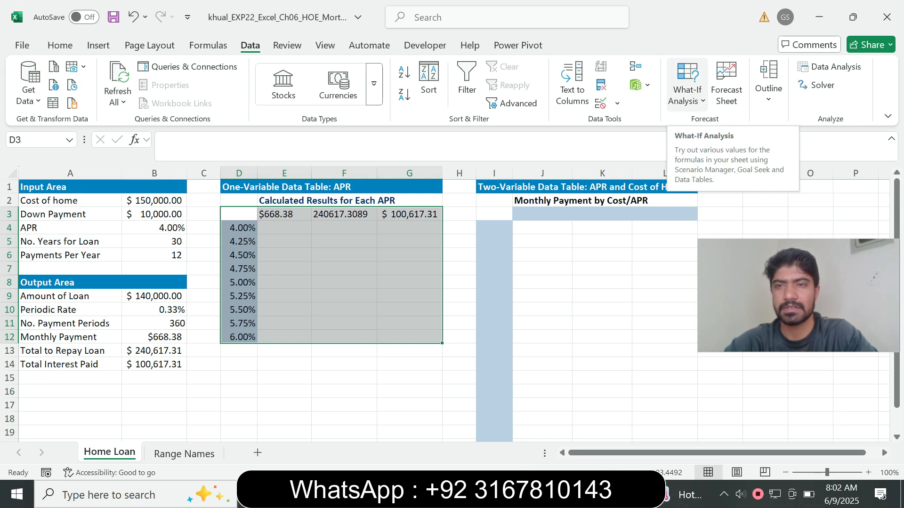
click(687, 90)
click(704, 164)
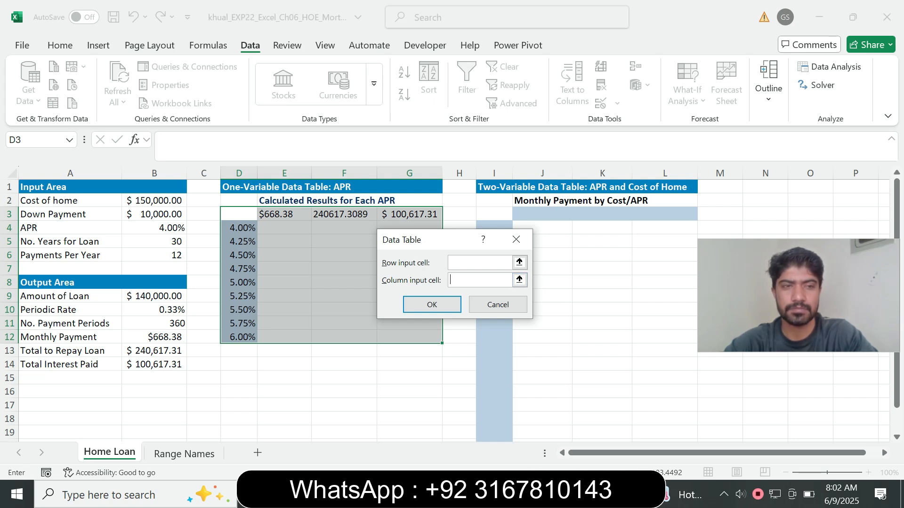
click(155, 228)
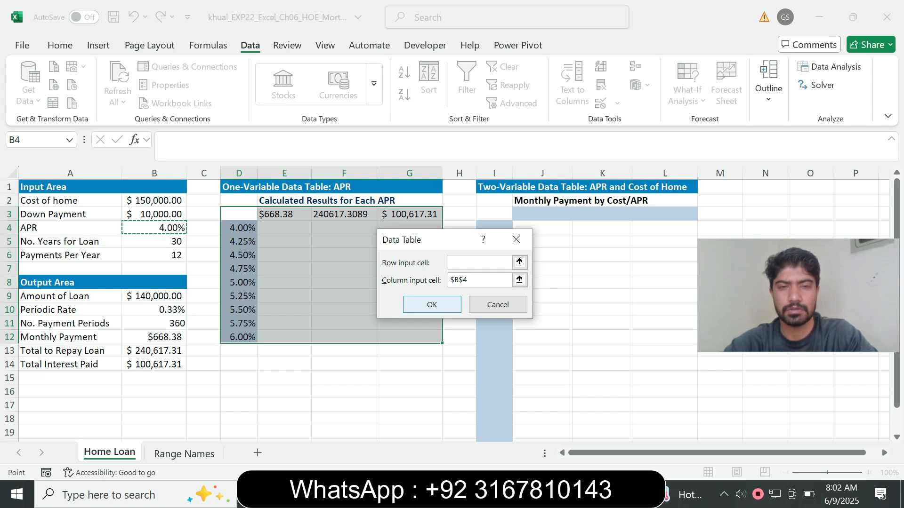
click(432, 305)
Step: Return to the Word instructions and reset the step 9 text to 9 pt with no highlight colour
key(alt+Tab)
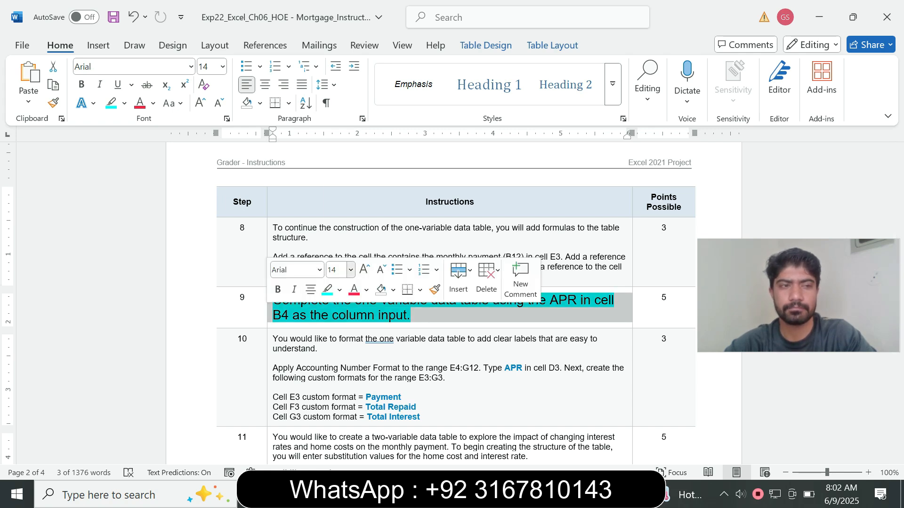
click(351, 270)
click(337, 27)
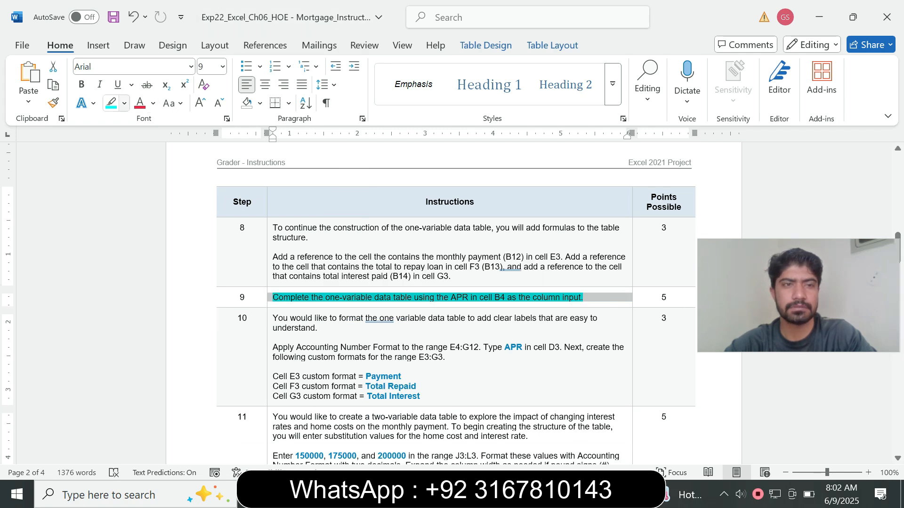
click(124, 103)
click(146, 214)
click(583, 297)
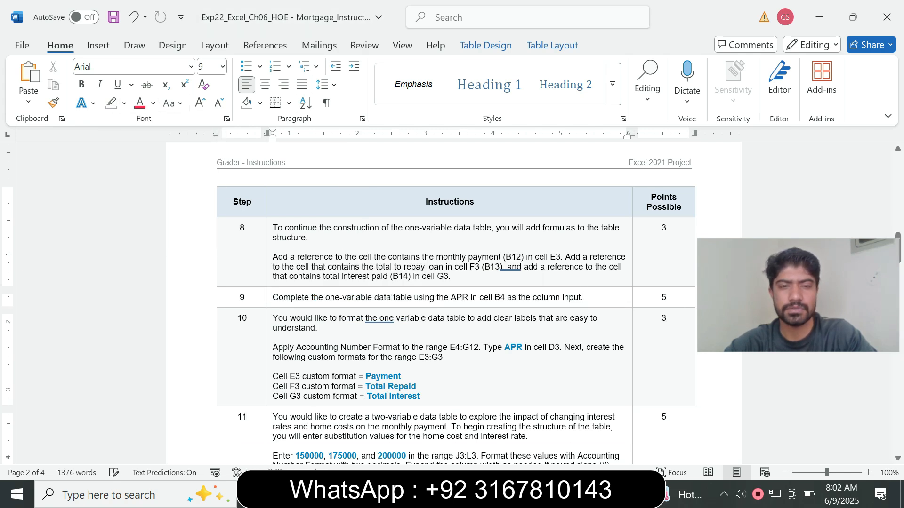
Step: Enlarge the step 10 instruction text to 14 pt, highlight it in turquoise, and read its formatting requirements
click(270, 331)
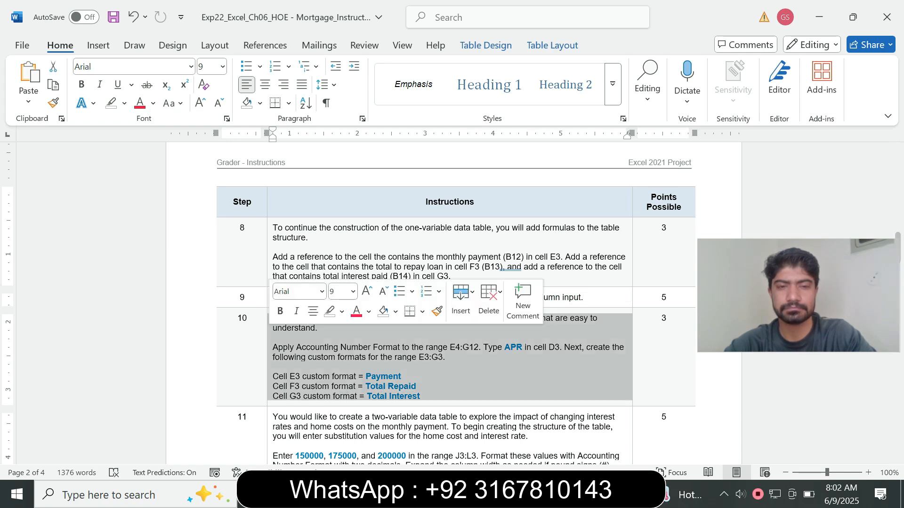
click(353, 291)
click(341, 99)
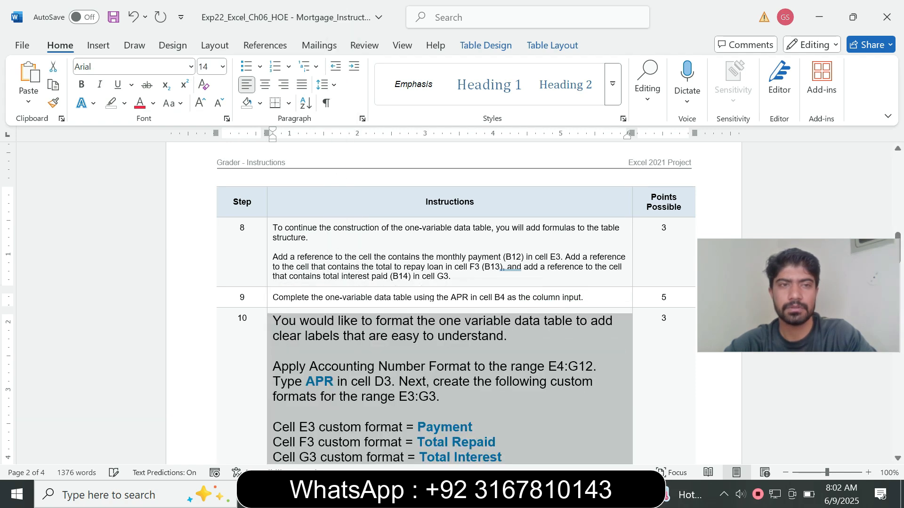
click(124, 104)
click(157, 152)
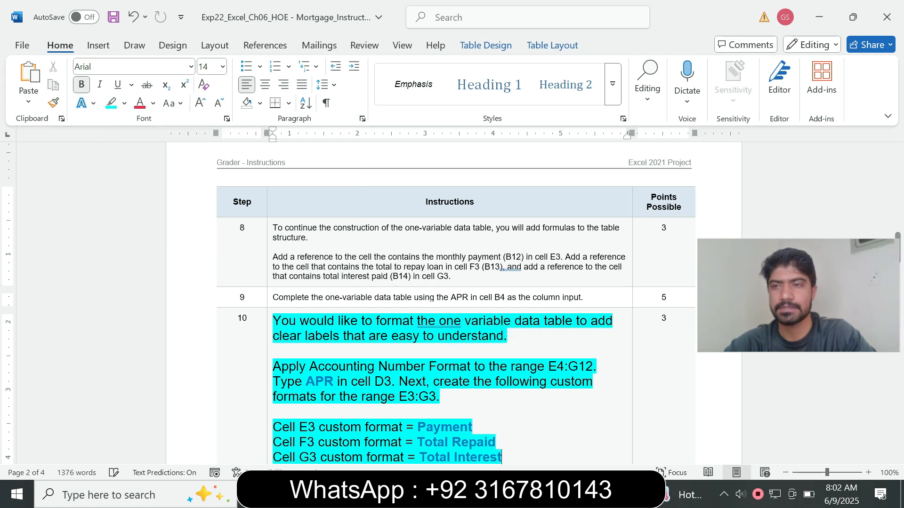
drag(897, 250, 897, 261)
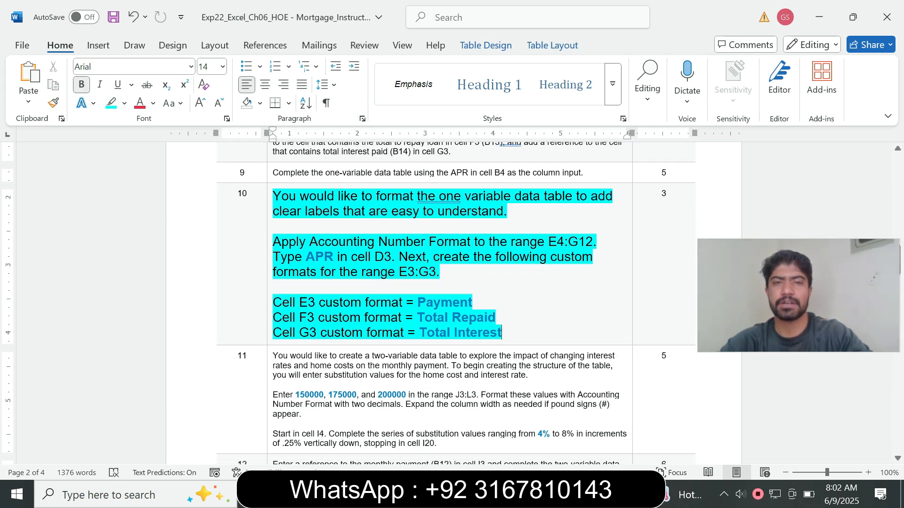
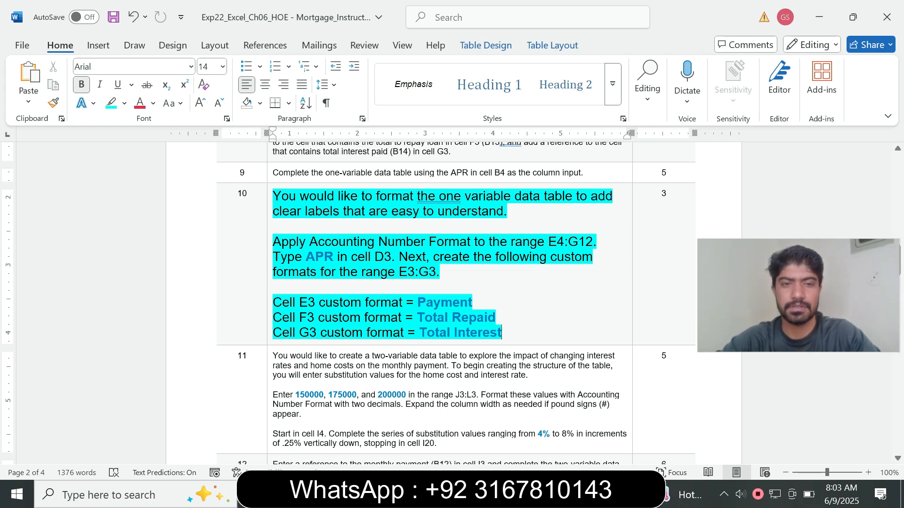
drag(273, 242, 427, 242)
click(427, 243)
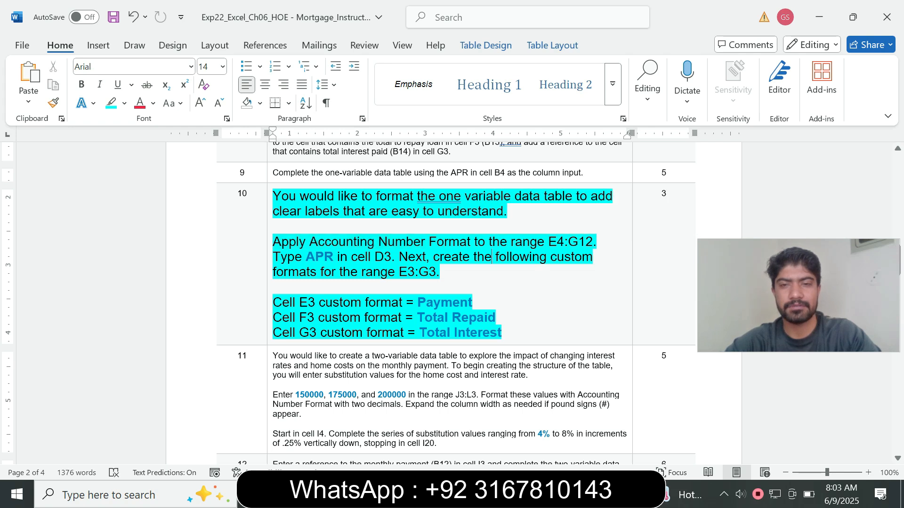
Step: Check the format and range in the step 10 instructions, and apply the US dollar Accounting Number Format to E4:G12 in the Excel workbook
drag(549, 242, 593, 242)
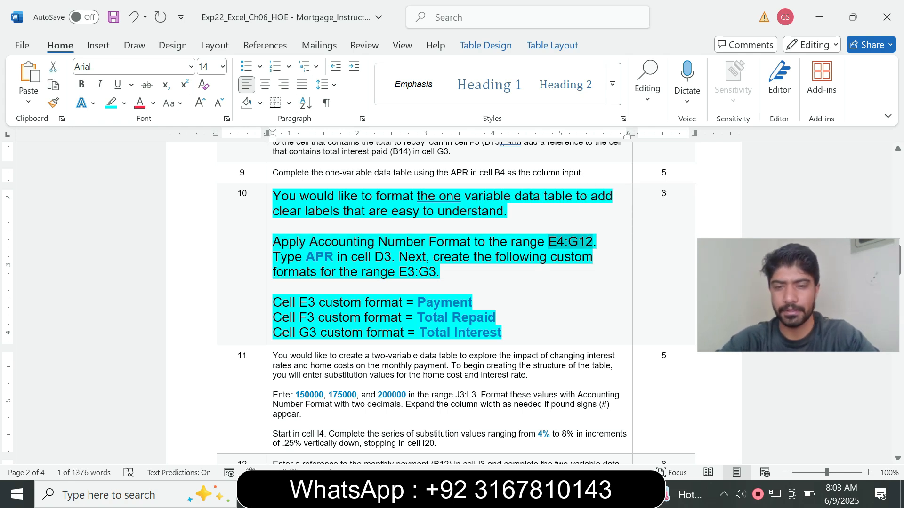
key(alt+Tab)
click(40, 140)
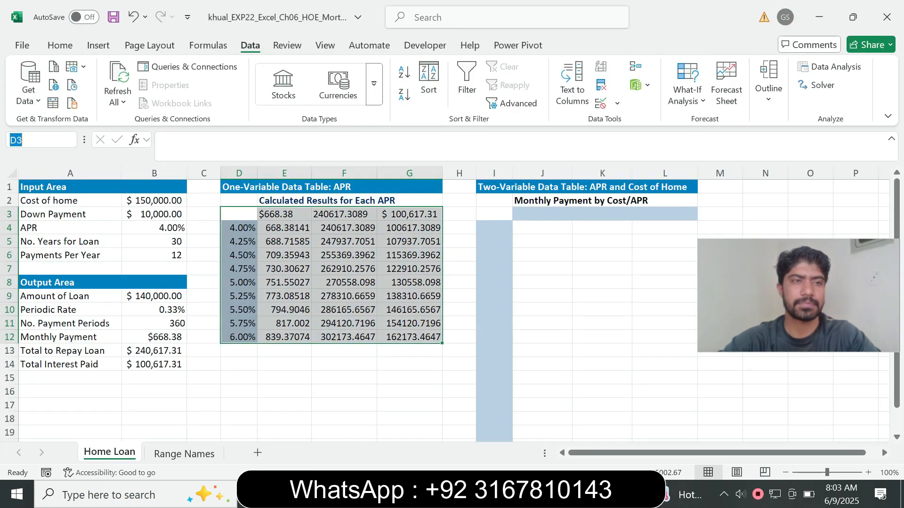
text(E4:G12)
key(Return)
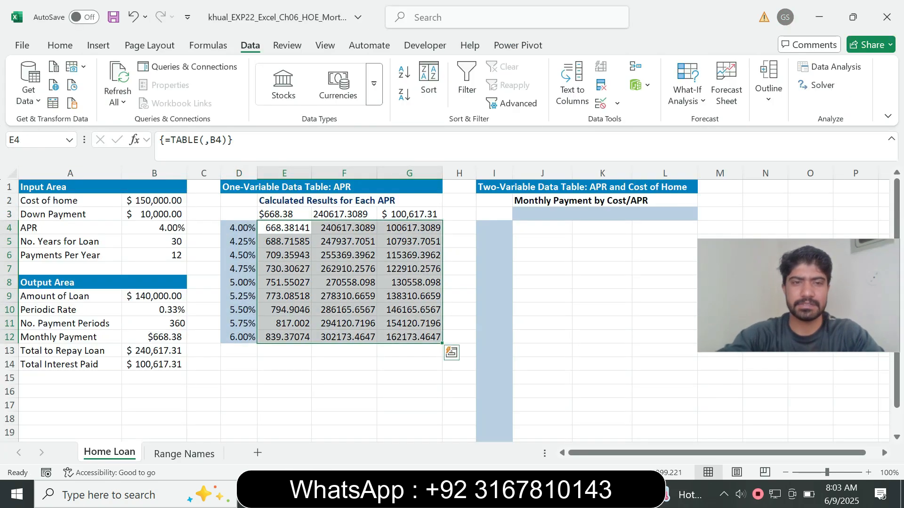
key(alt+Tab)
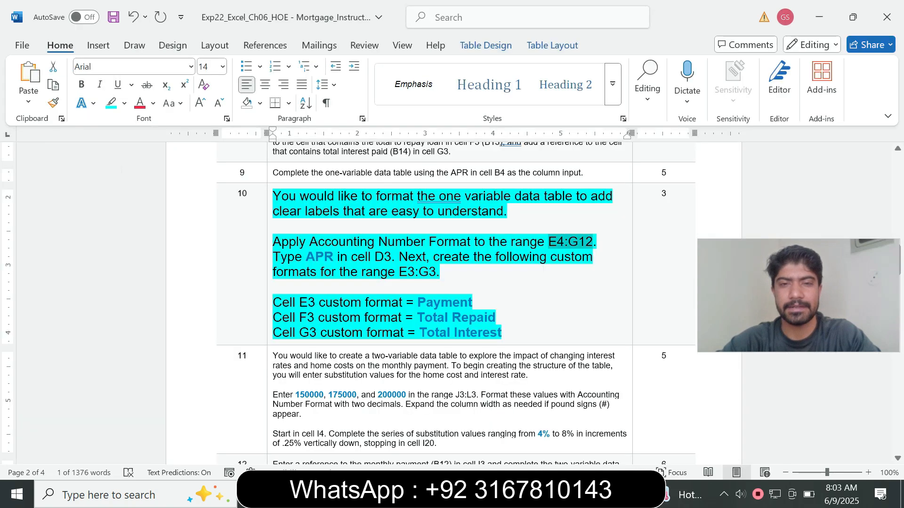
drag(309, 242, 428, 241)
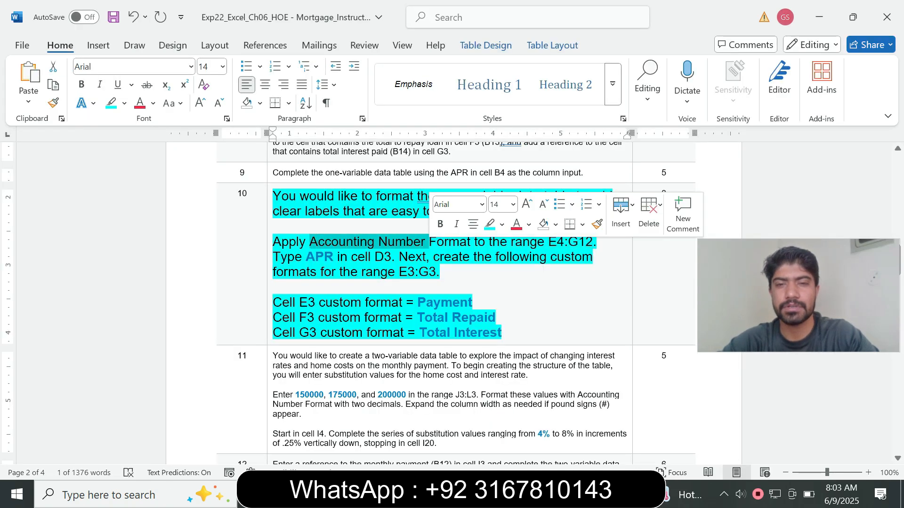
key(alt+Tab)
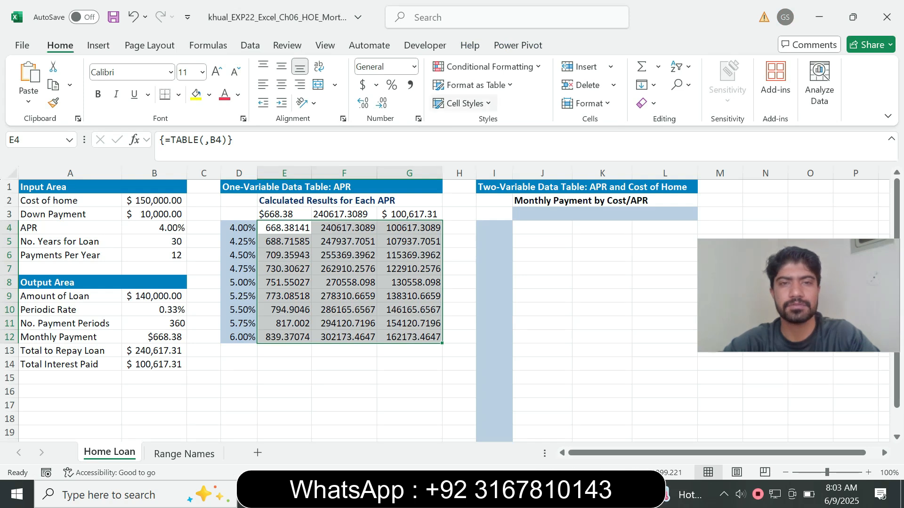
click(376, 85)
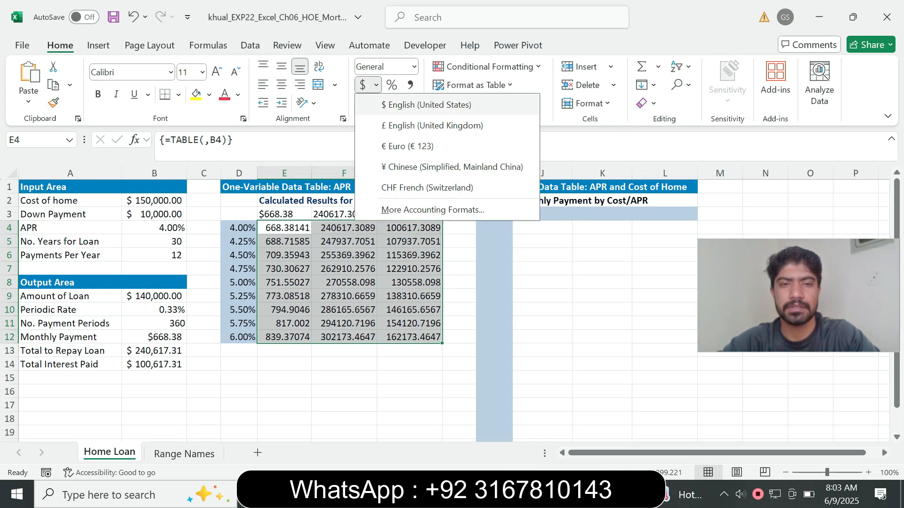
click(426, 105)
Step: Check the required label in the Word instructions, and enter APR in cell D3 of the Excel workbook
key(alt+Tab)
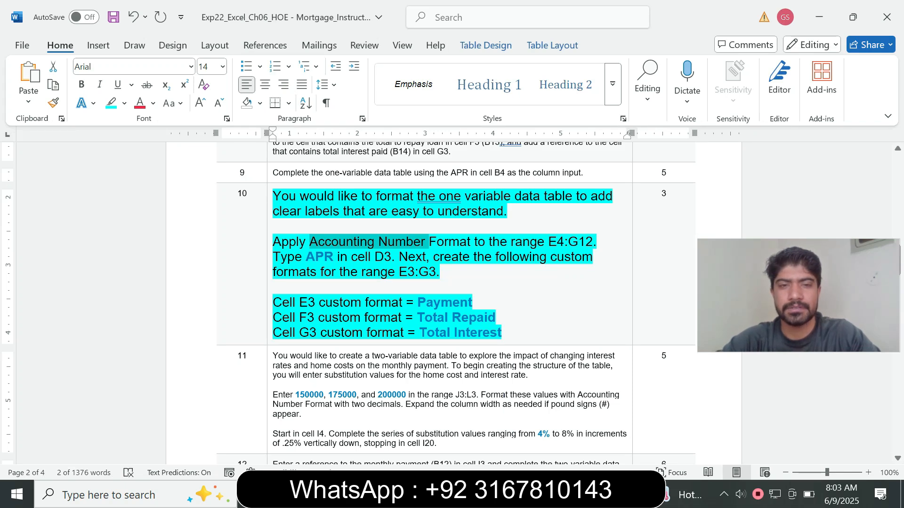
drag(305, 258, 332, 257)
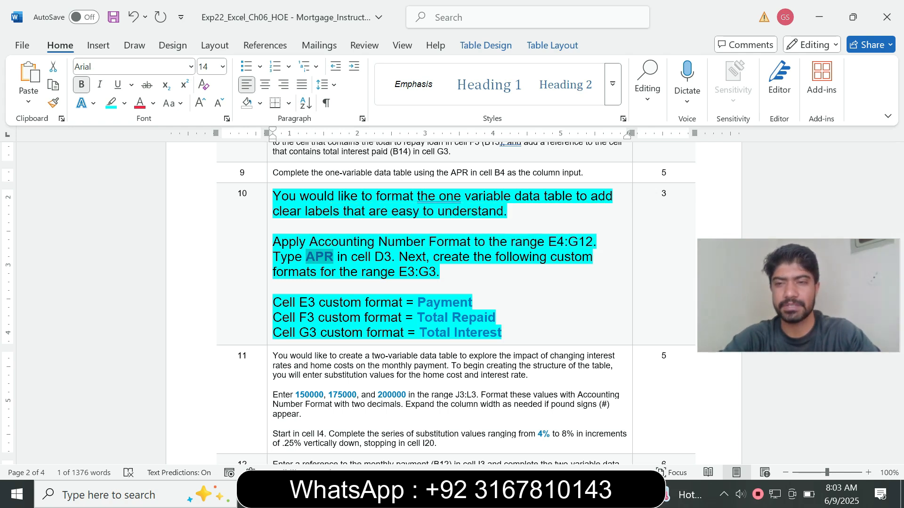
click(538, 495)
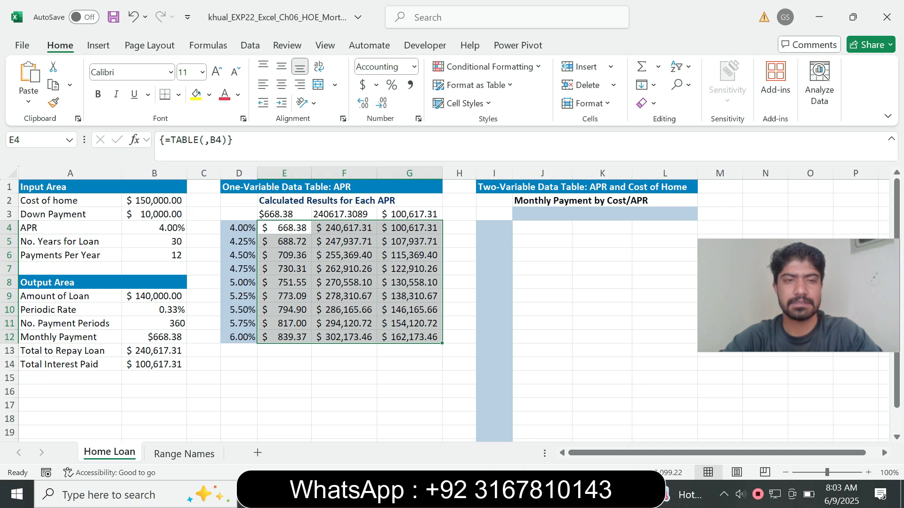
click(239, 214)
text(APR)
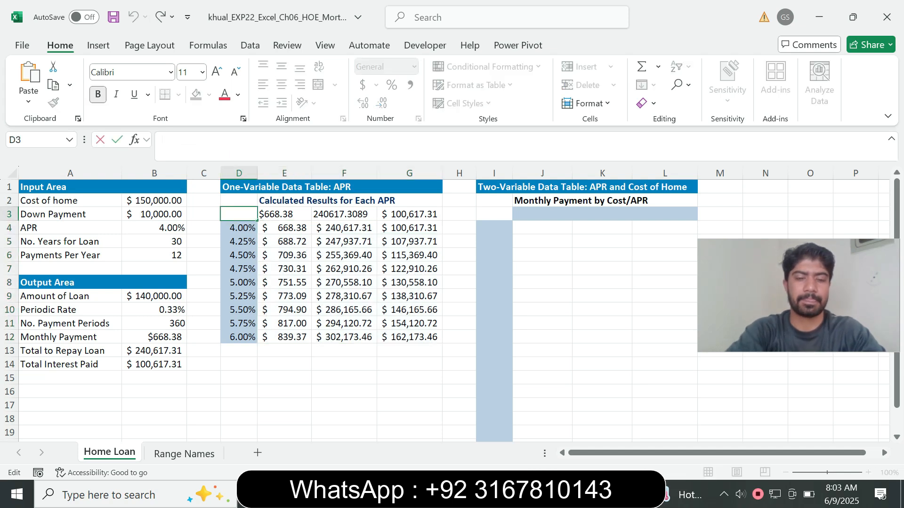
key(Return)
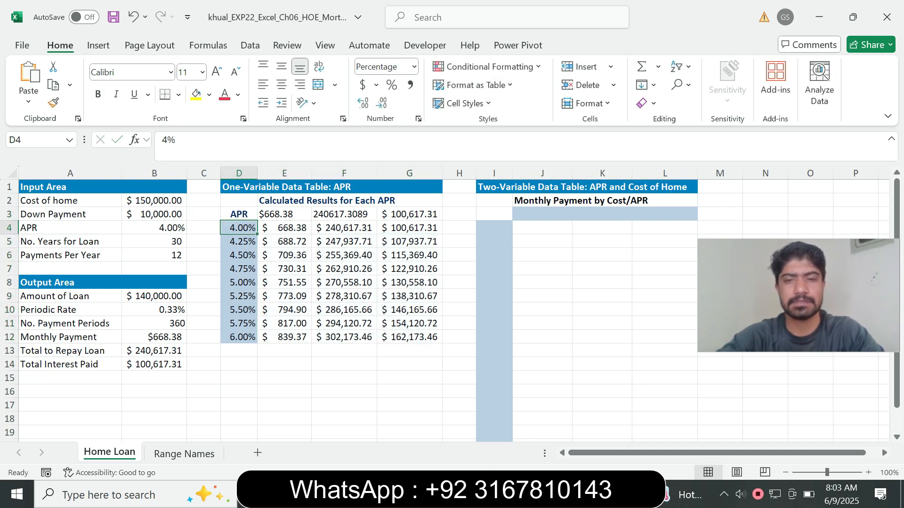
Step: Look up the E3 label in the Word instructions and give cell E3 in Excel the custom number format "Payment"
key(alt+Tab)
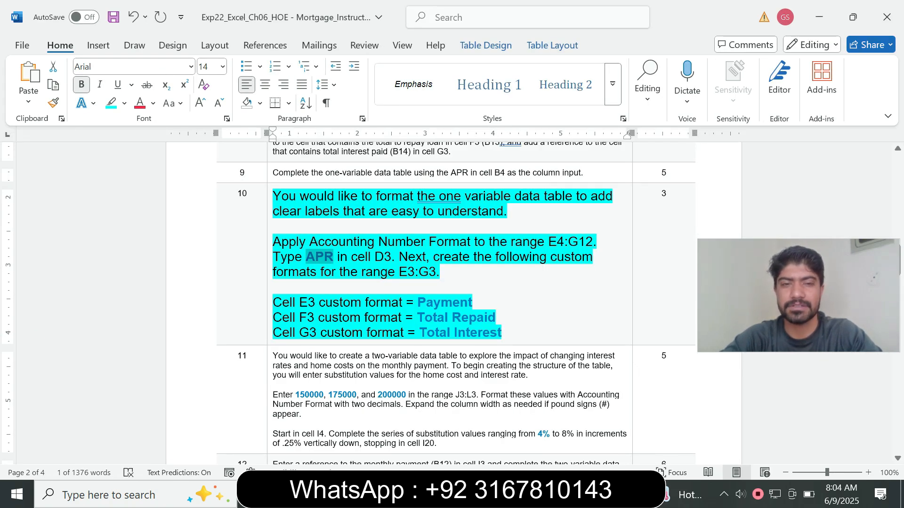
double_click(408, 272)
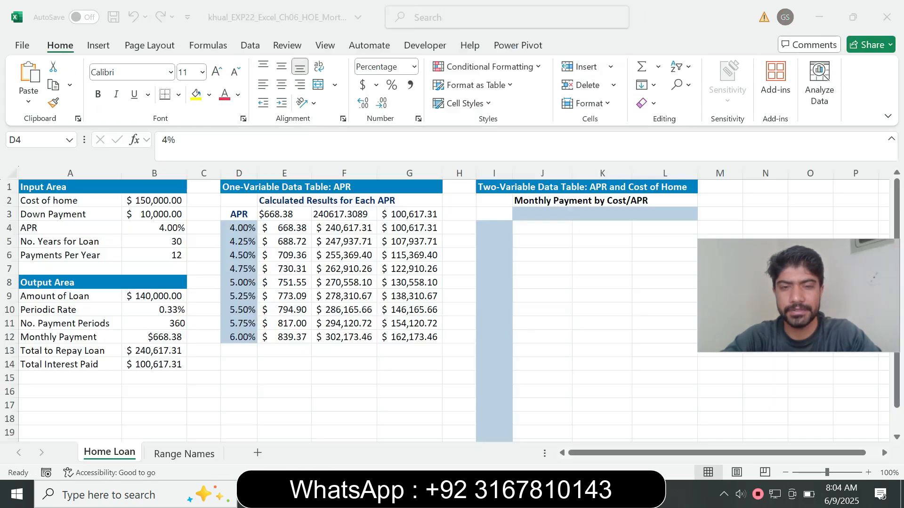
key(alt+Tab)
click(284, 214)
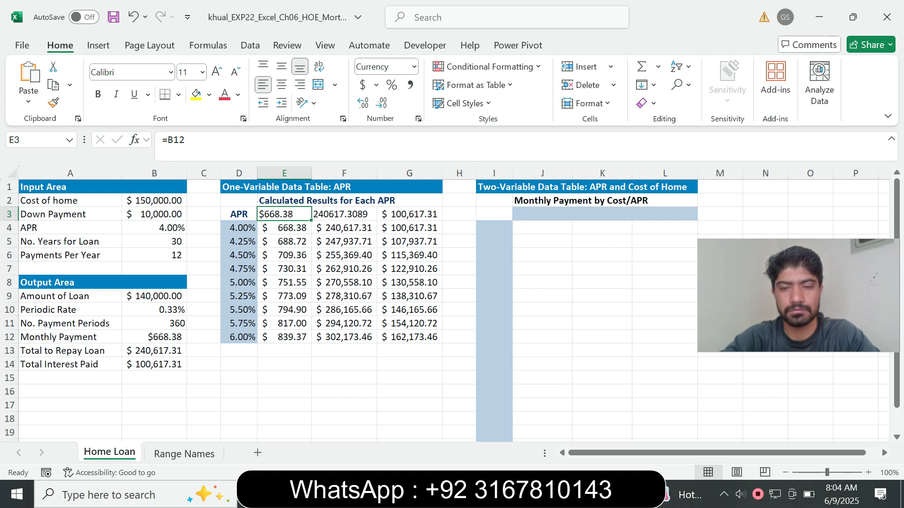
key(alt+Tab)
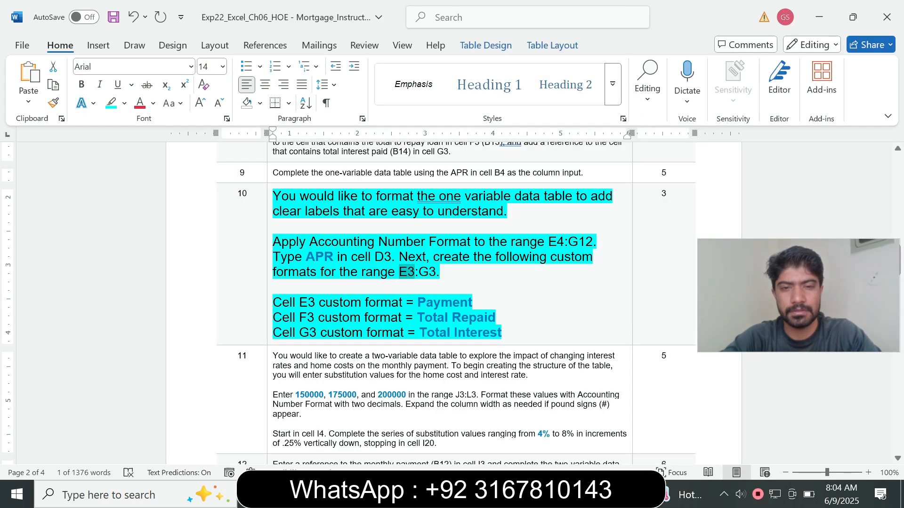
drag(417, 302, 473, 302)
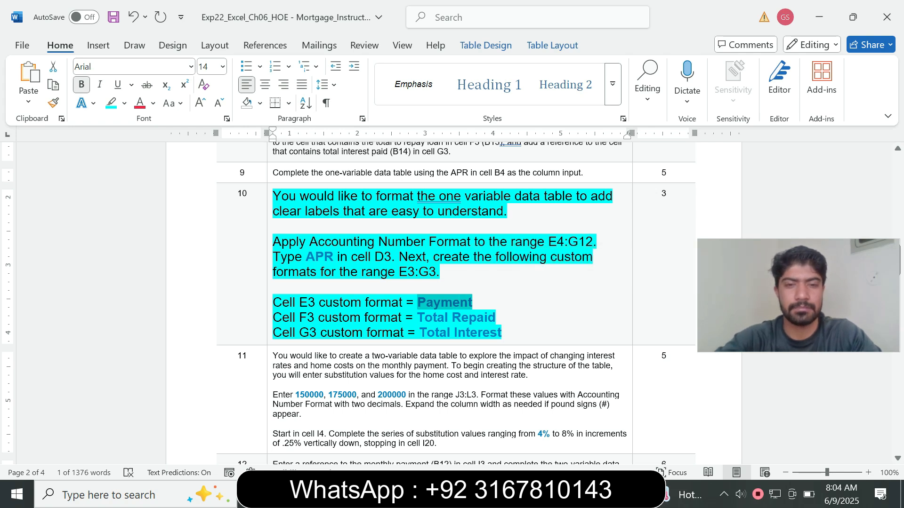
key(alt+Tab)
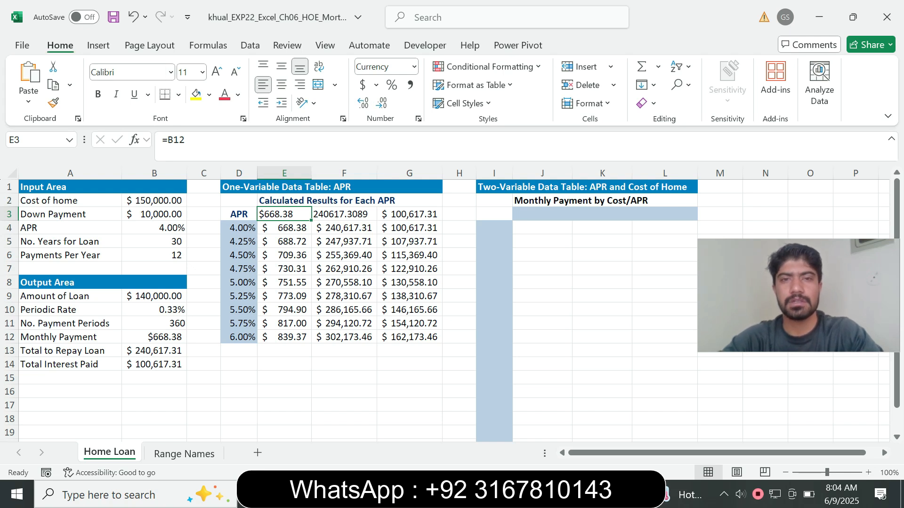
click(418, 119)
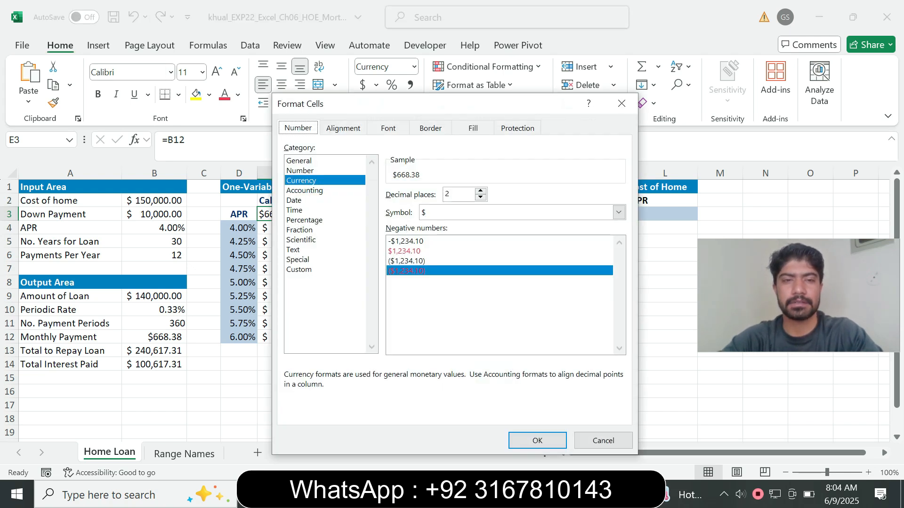
click(300, 270)
drag(619, 257, 619, 239)
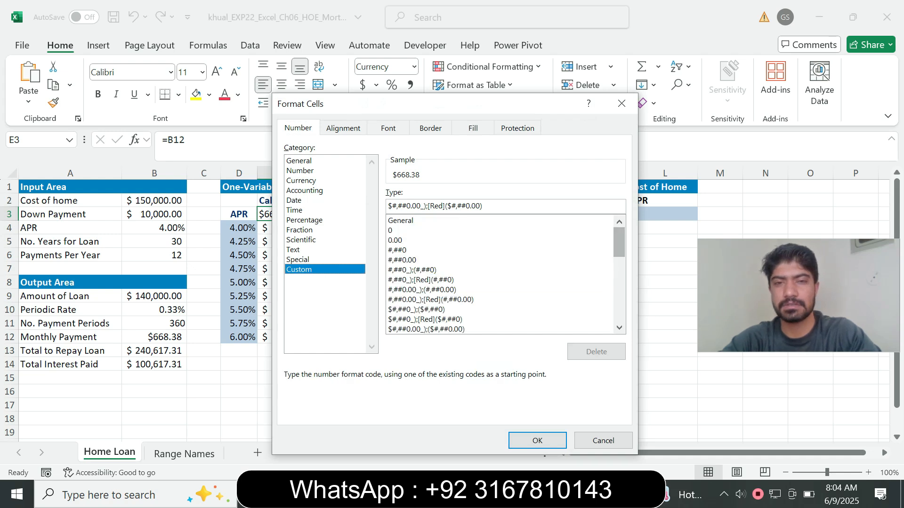
click(401, 221)
double_click(401, 206)
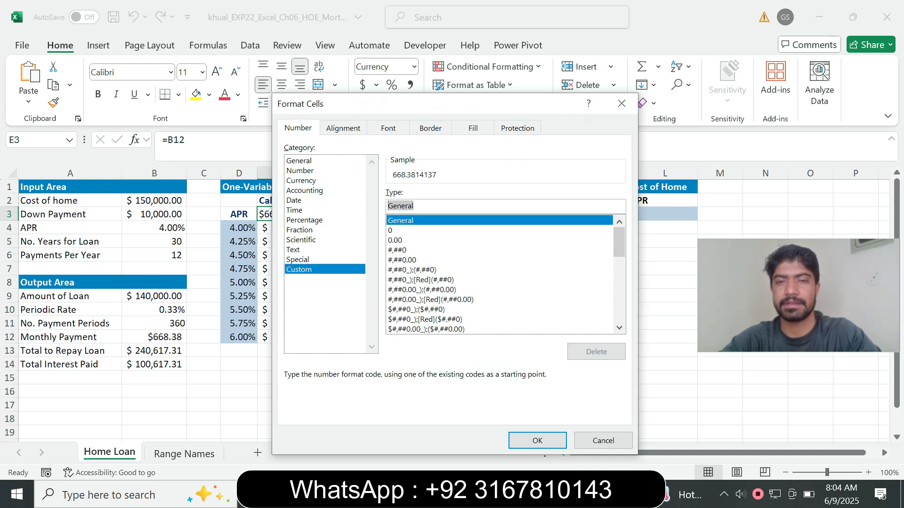
text("Payment")
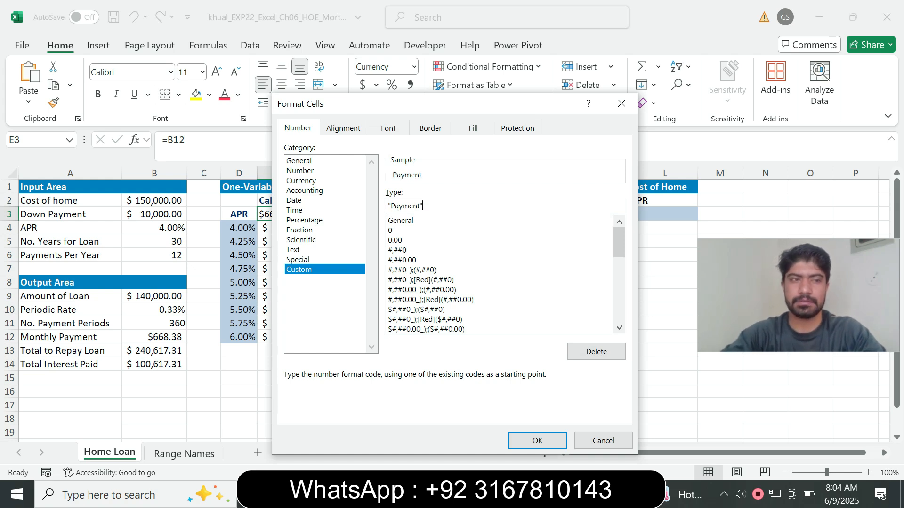
key(Return)
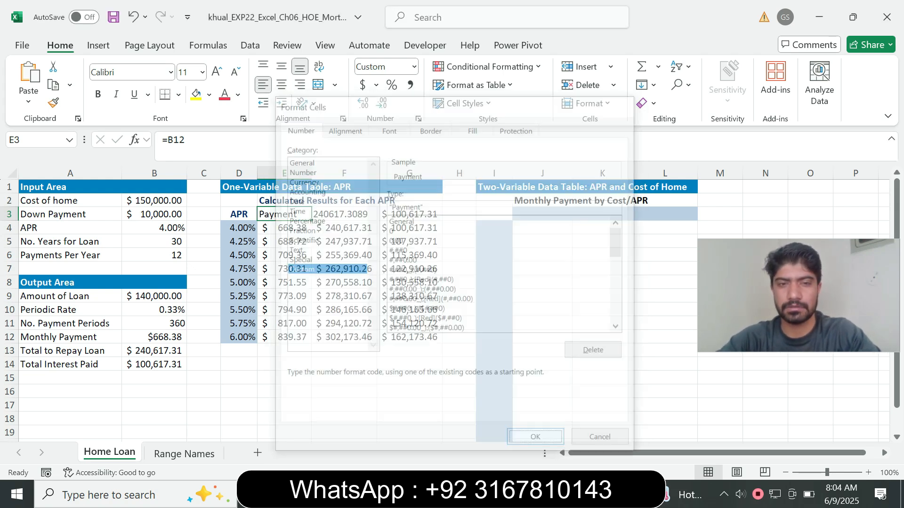
Step: Look up the F3 label in the Word instructions and give cell F3 in Excel the custom number format "Total Repaid"
key(alt+Tab)
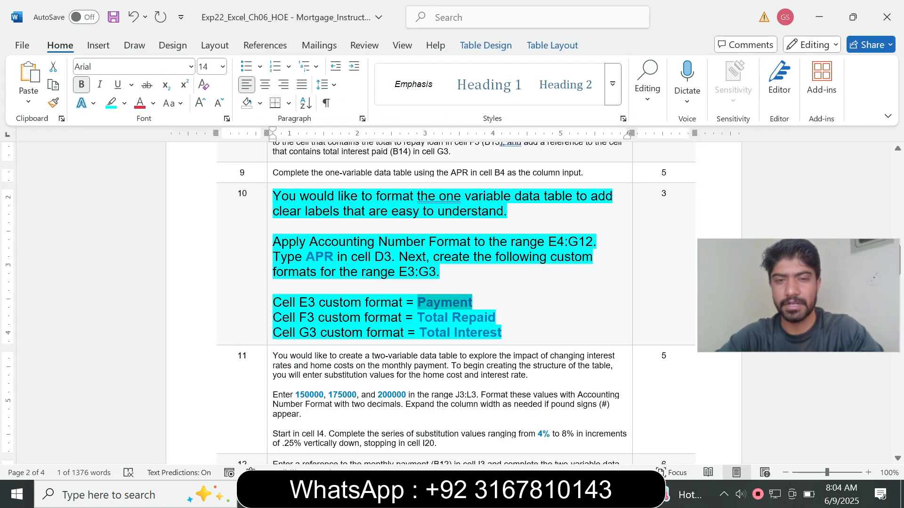
drag(418, 318, 496, 318)
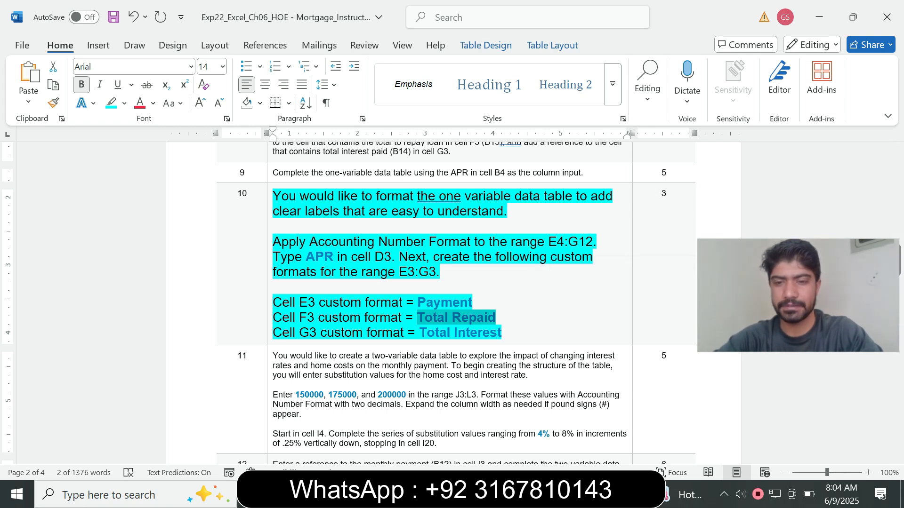
key(alt+Tab)
click(344, 214)
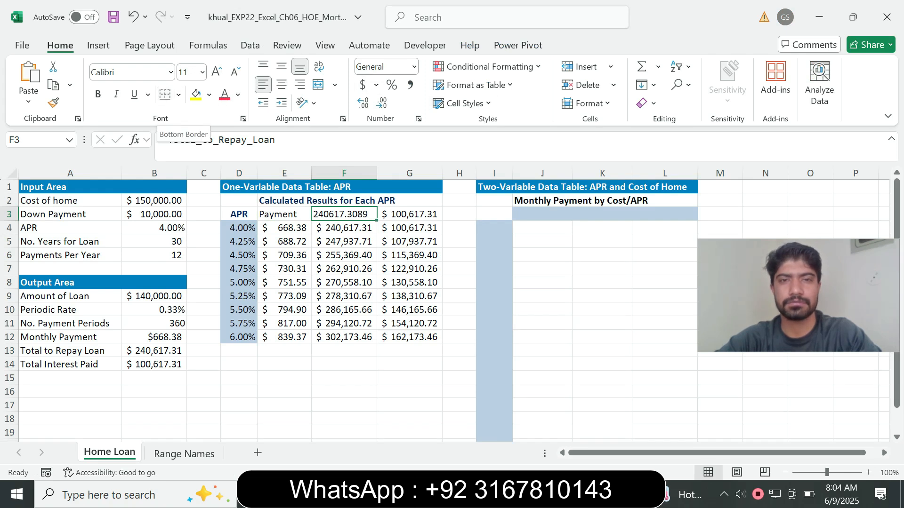
click(418, 120)
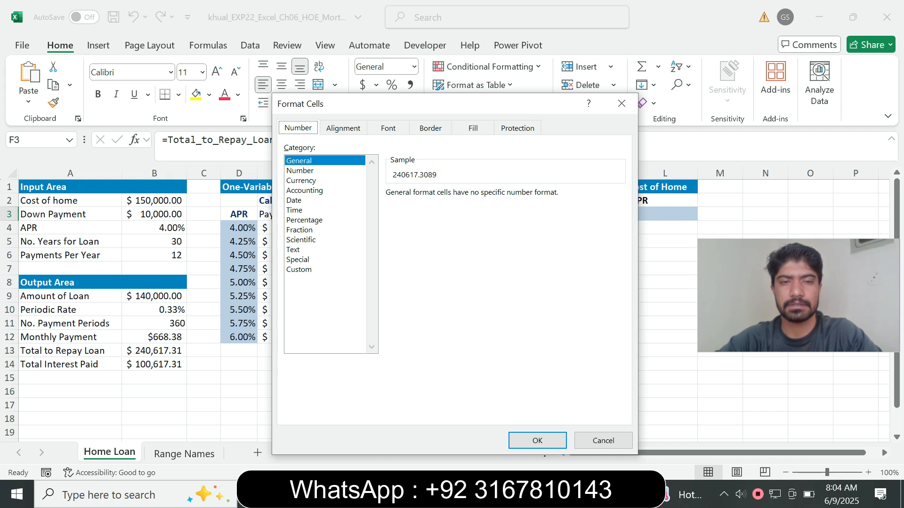
click(299, 269)
double_click(400, 207)
text(")
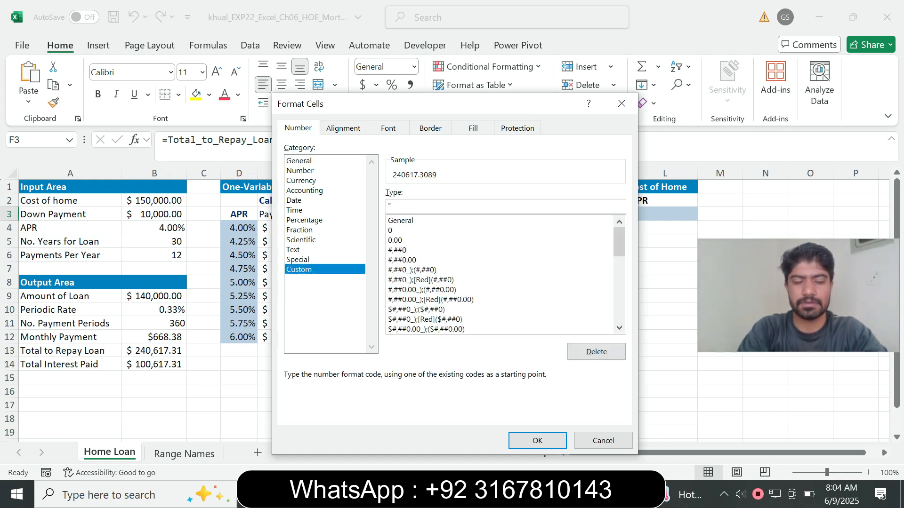
text(Total Repaid")
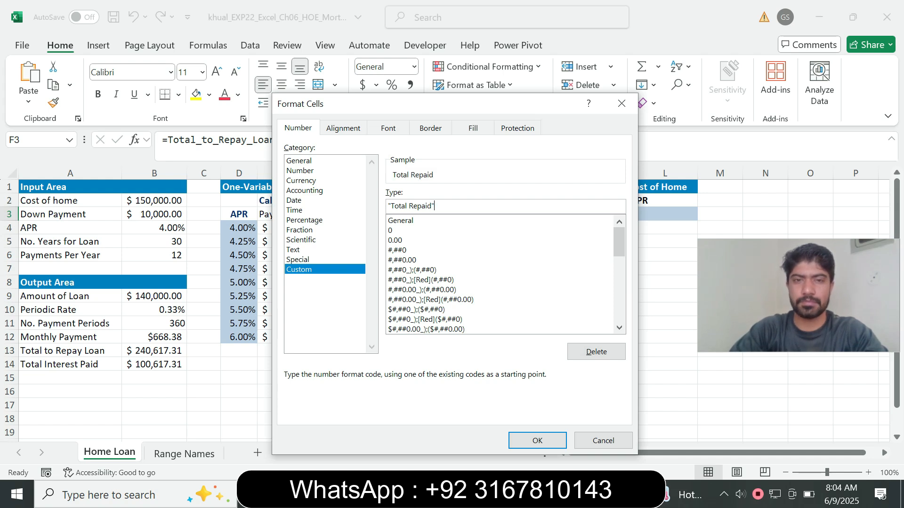
click(537, 440)
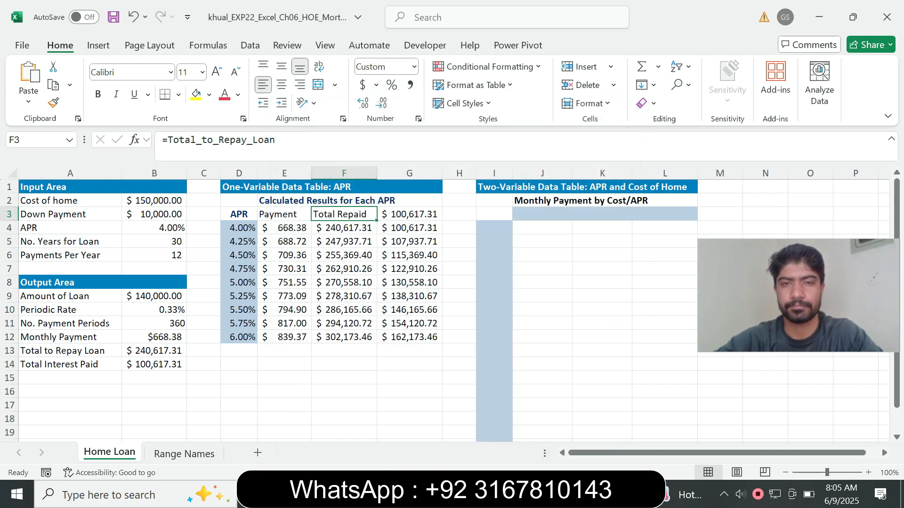
Step: Look up the G3 label in the Word instructions and give cell G3 in Excel the custom number format "Total Interest"
key(alt+Tab)
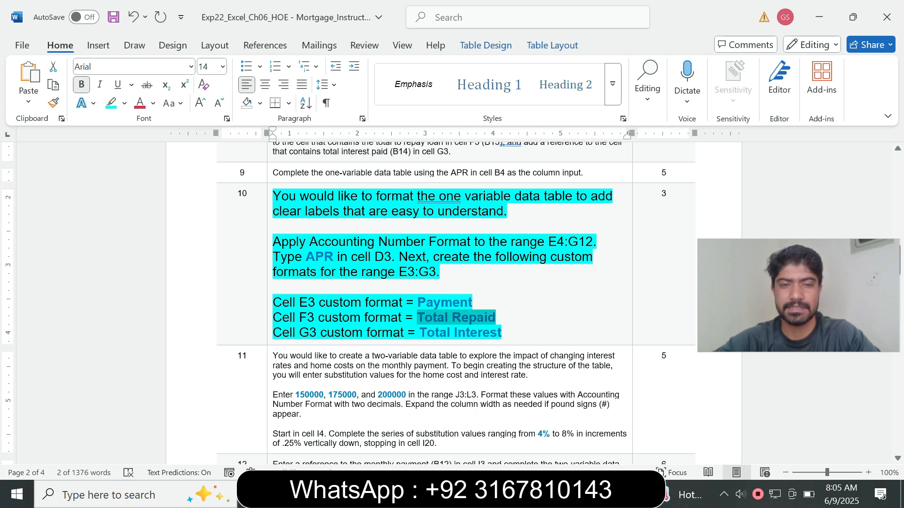
click(416, 333)
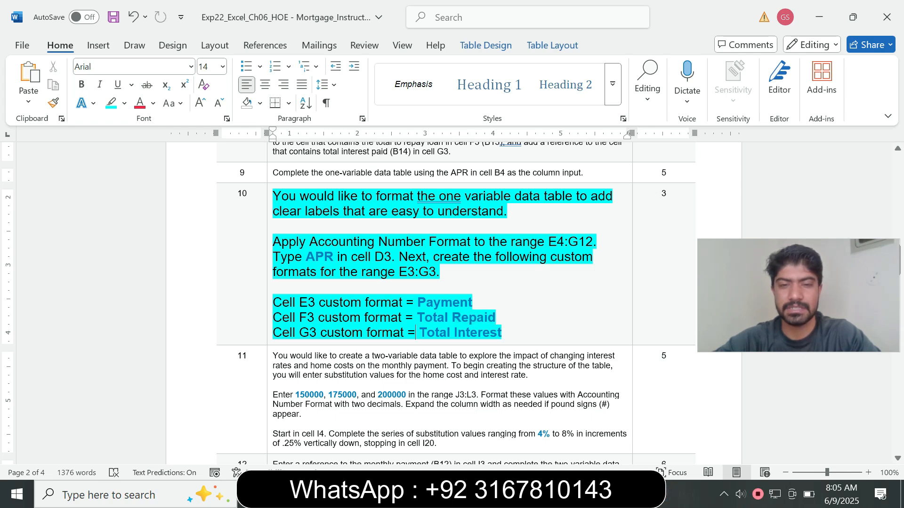
drag(418, 333, 502, 333)
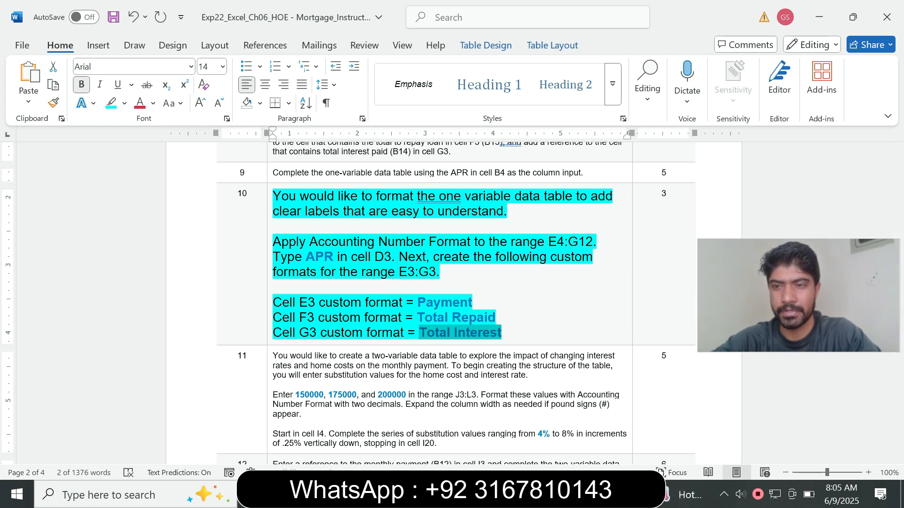
key(alt+Tab)
click(410, 215)
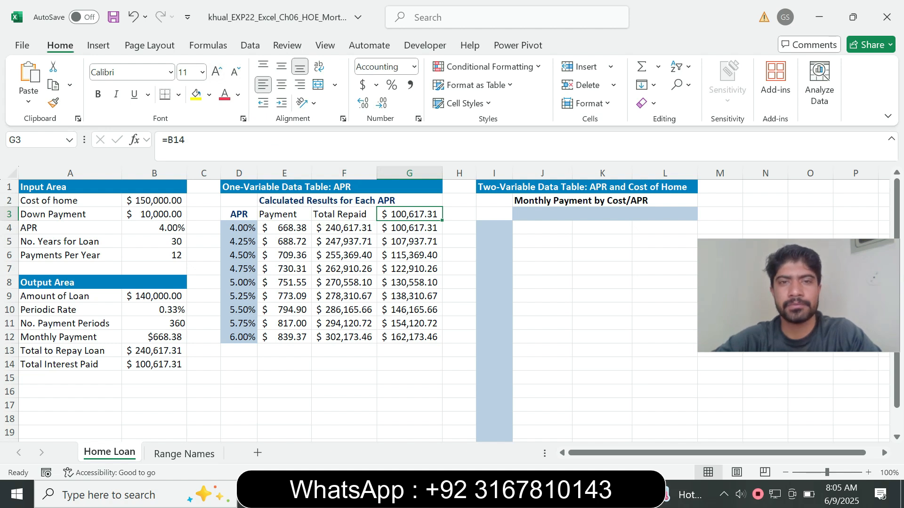
click(418, 119)
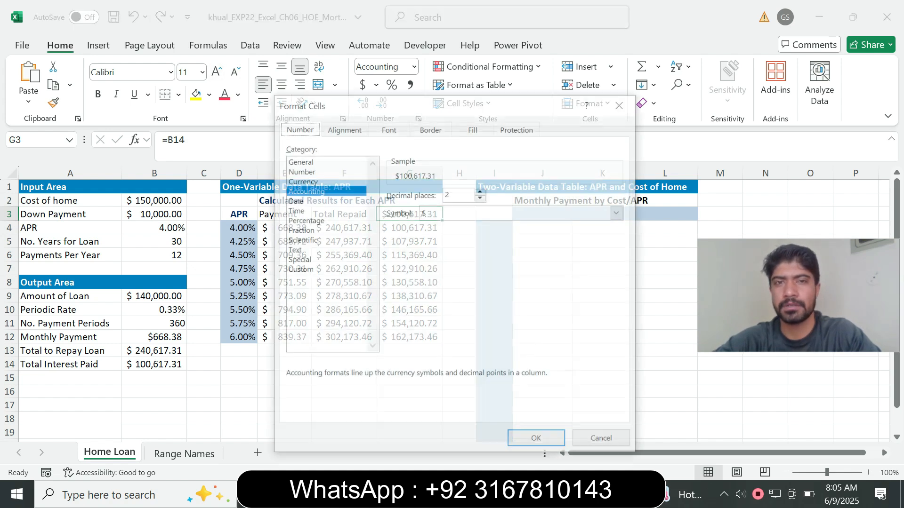
click(299, 270)
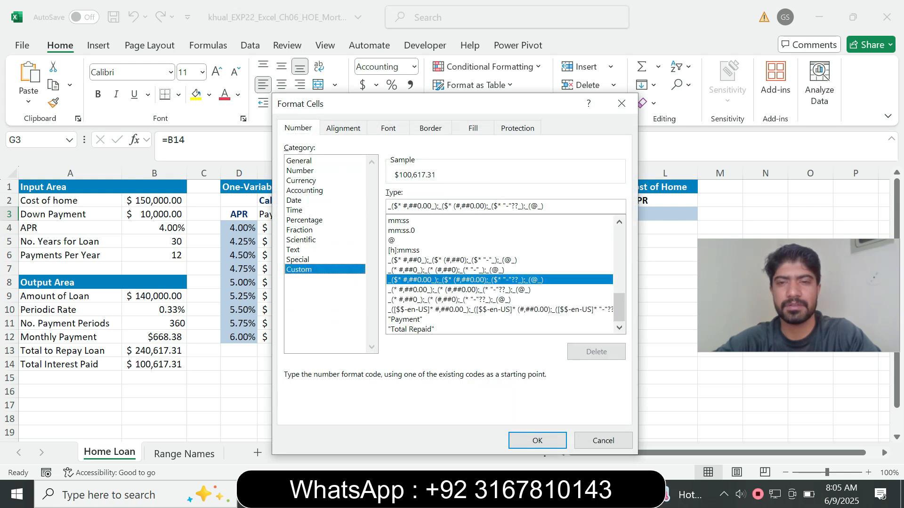
drag(619, 307, 619, 237)
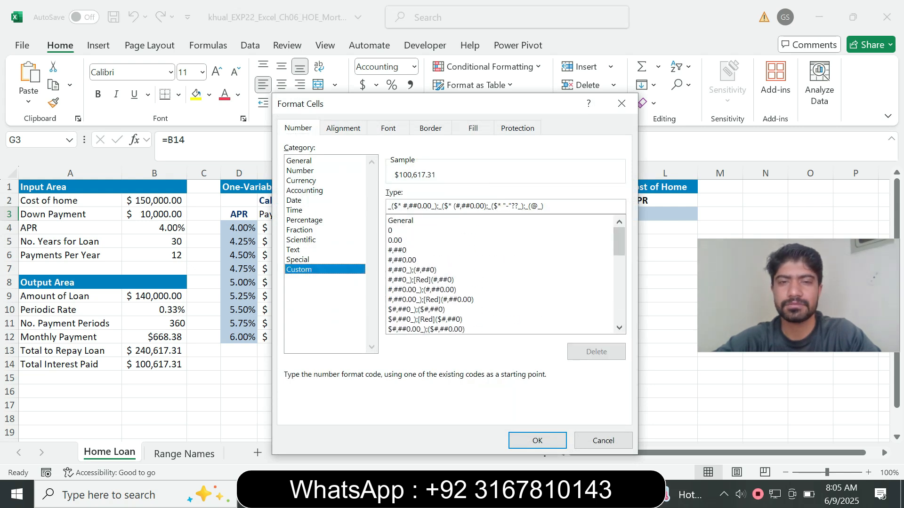
click(400, 221)
click(414, 207)
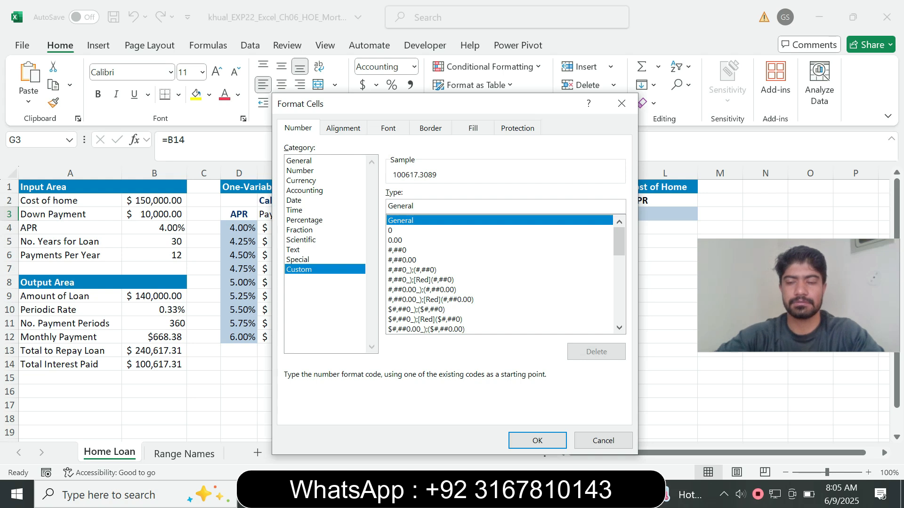
key(BackSpace)
key(BackSpace)
key(BackSpace)
key(BackSpace)
key(BackSpace)
key(BackSpace)
key(BackSpace)
text(")
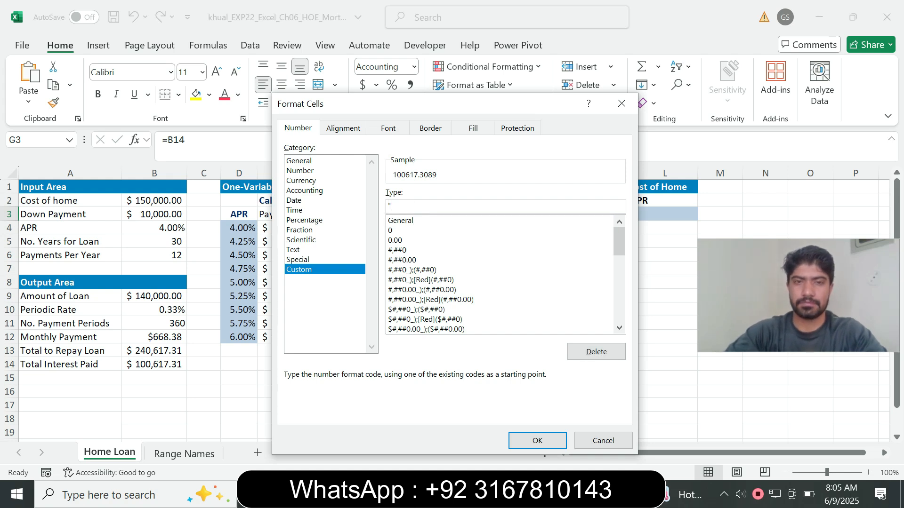
text(Total Interest")
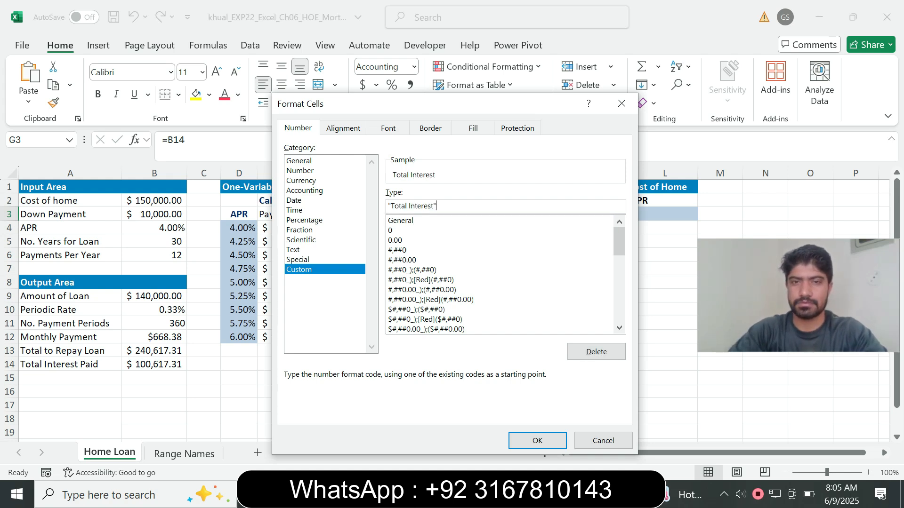
click(537, 441)
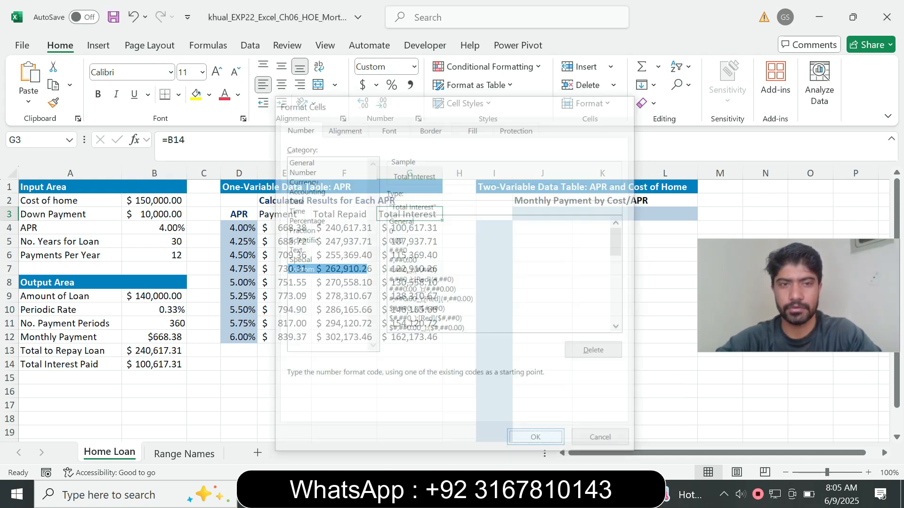
Step: Switch to the Word instructions, set the step 10 text to font size 9, and remove its highlight
key(alt+Tab)
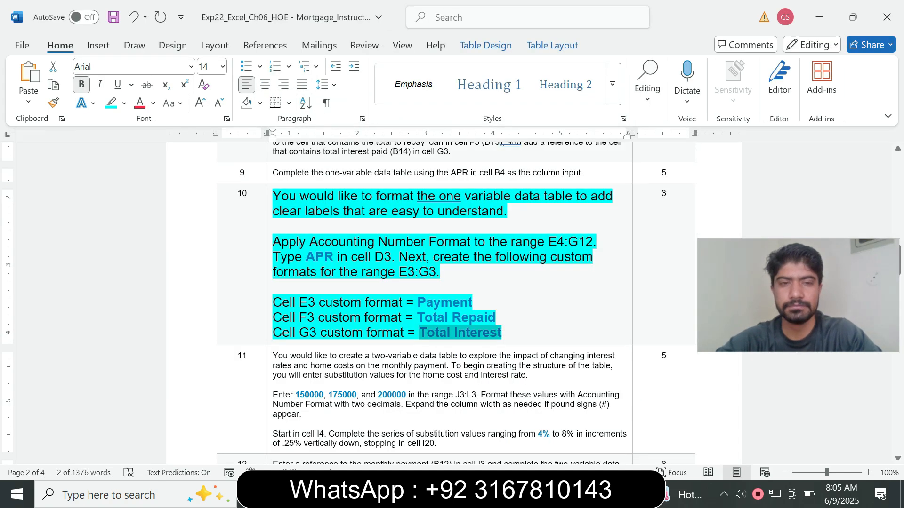
click(270, 297)
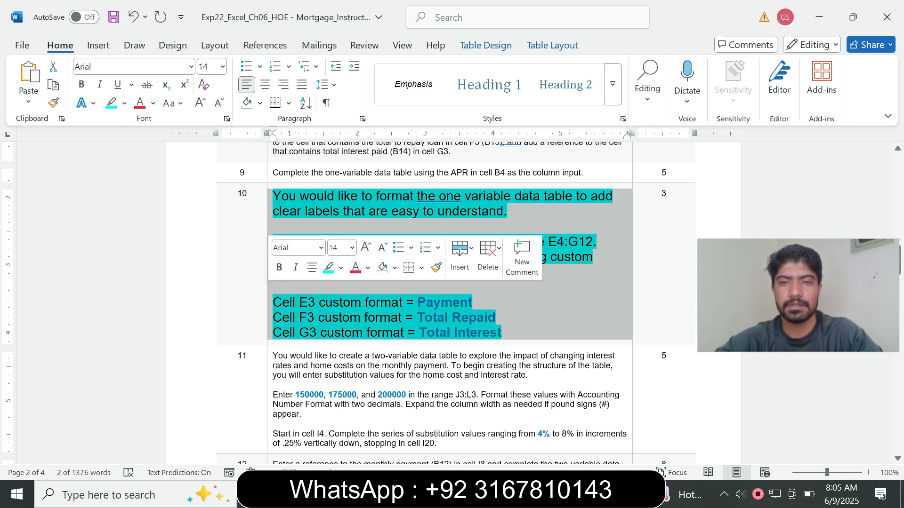
click(352, 247)
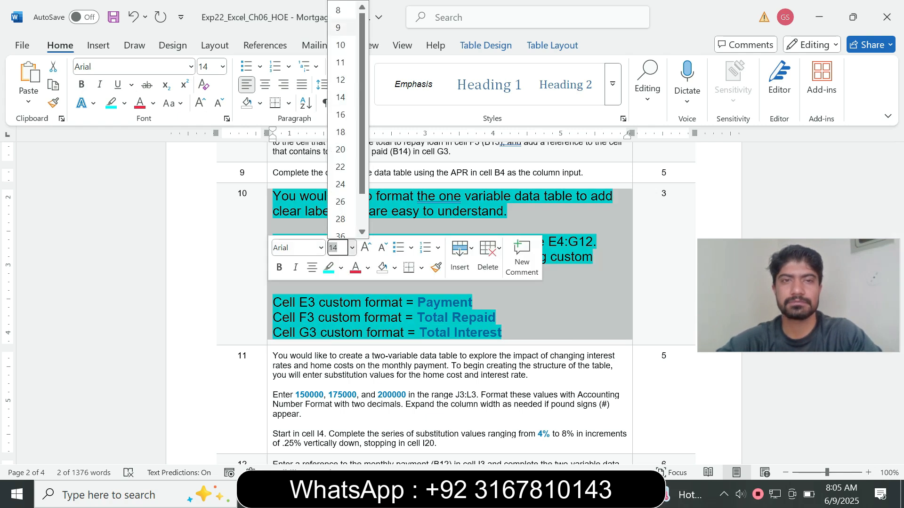
click(342, 27)
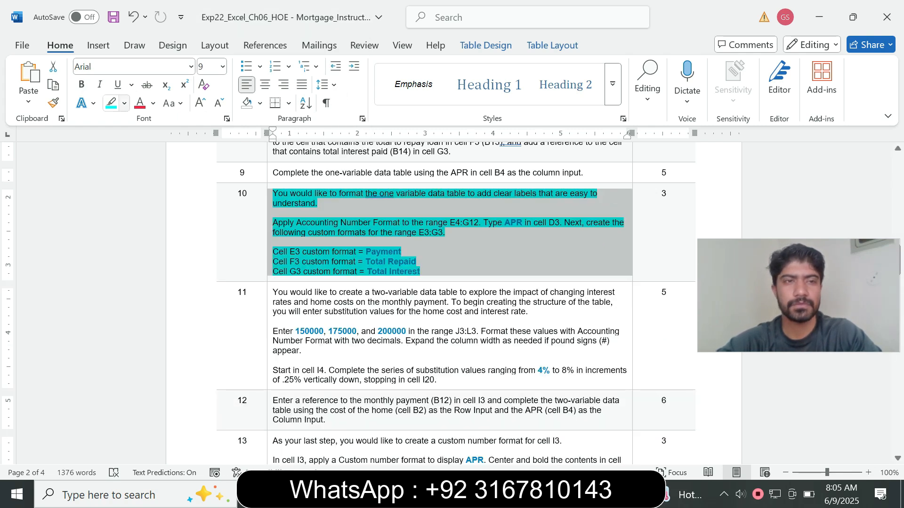
click(124, 103)
click(146, 217)
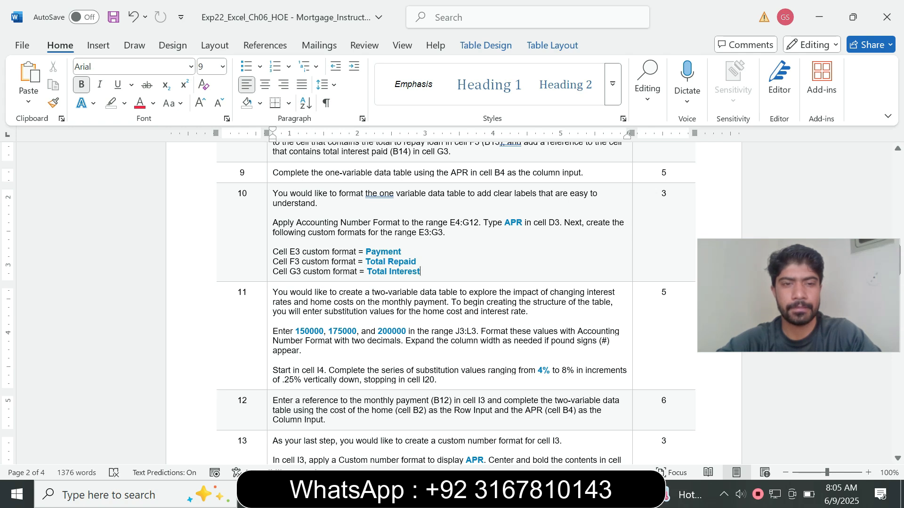
Step: Set the step 11 instruction text to font size 14, highlight it in turquoise, and read it through
click(269, 303)
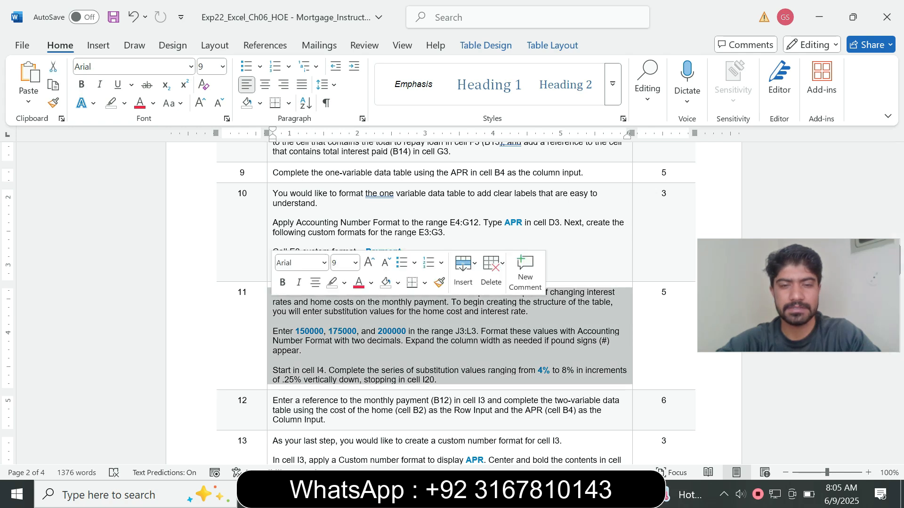
click(355, 262)
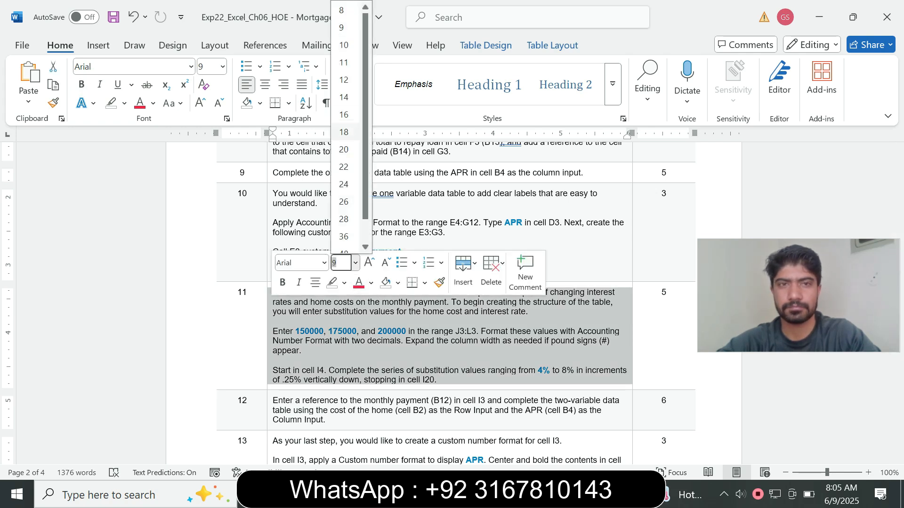
click(344, 97)
click(125, 103)
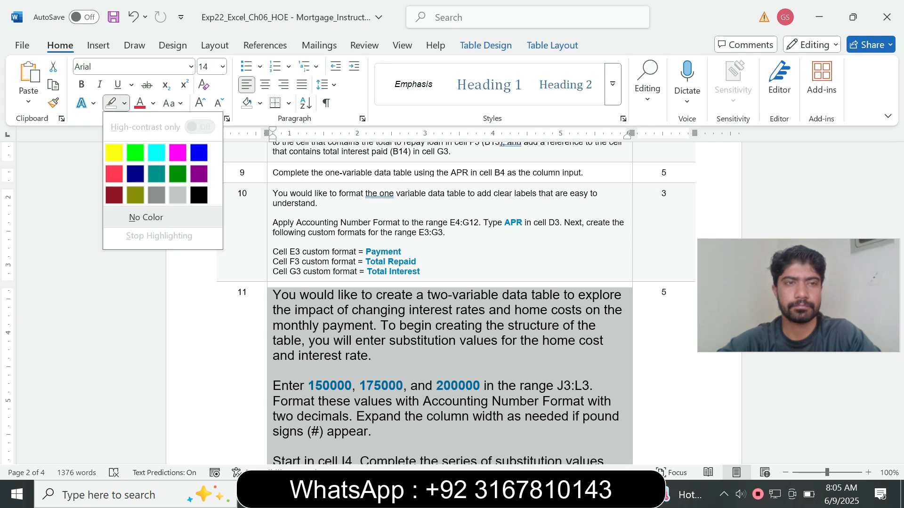
click(157, 152)
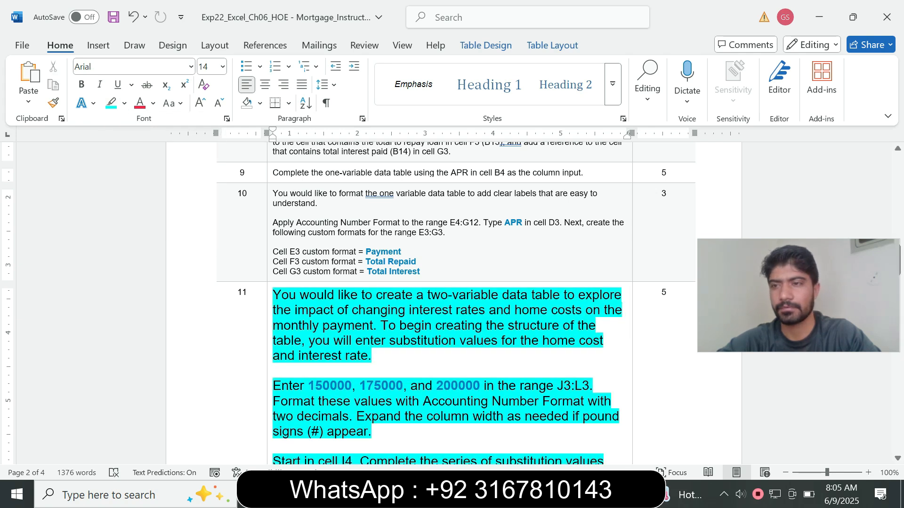
scroll(452, 301, down, 4)
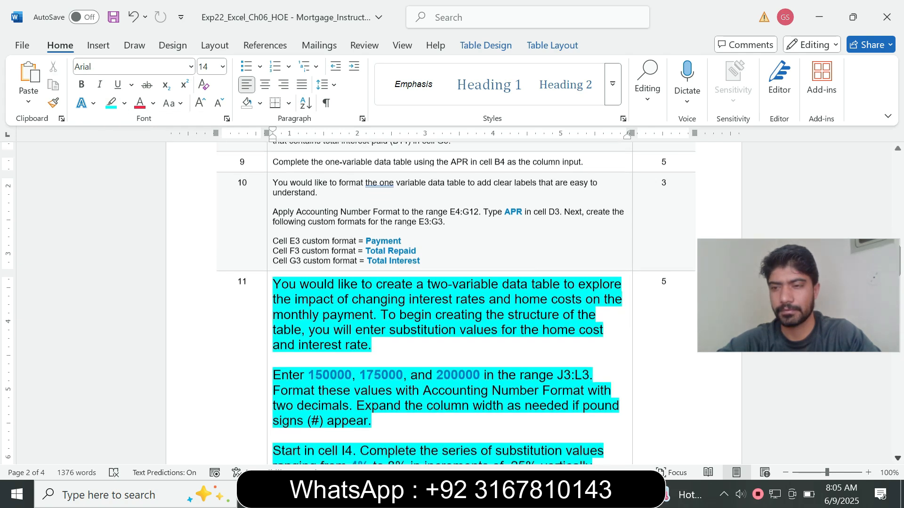
scroll(452, 302, down, 3)
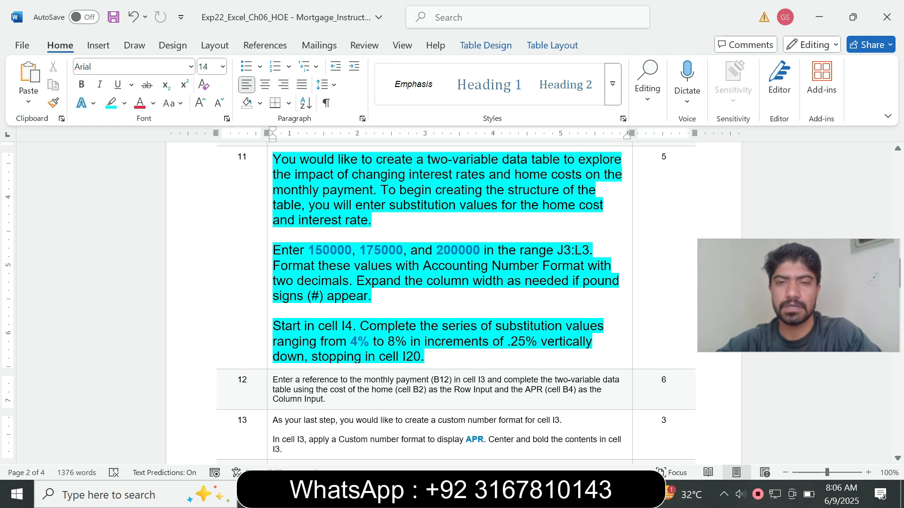
Step: Copy the first home cost, 150000, from the step 11 instructions into cell J3 of the Excel workbook
drag(273, 220, 345, 220)
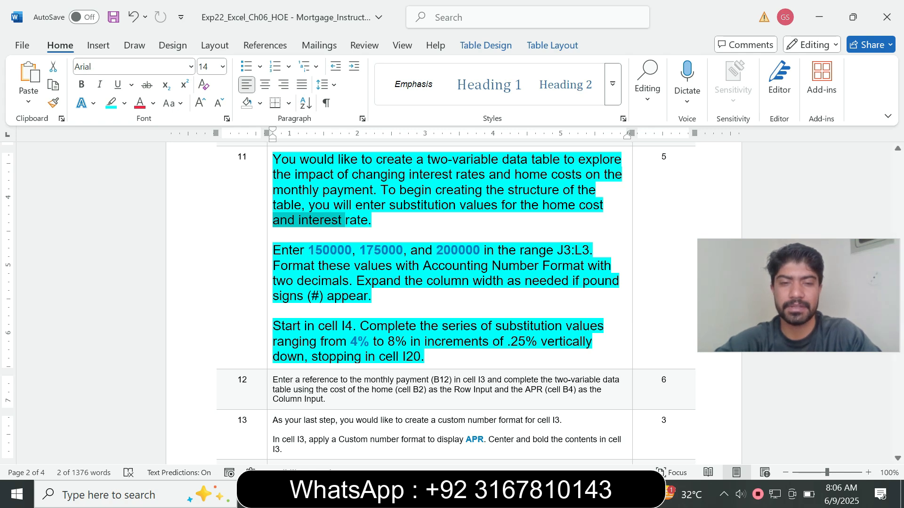
drag(309, 251, 351, 251)
key(ctrl+c)
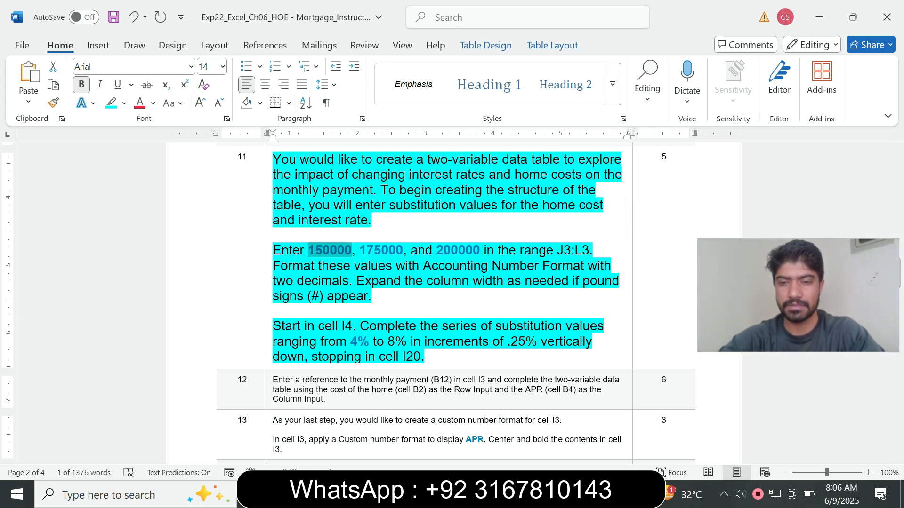
key(alt+Tab)
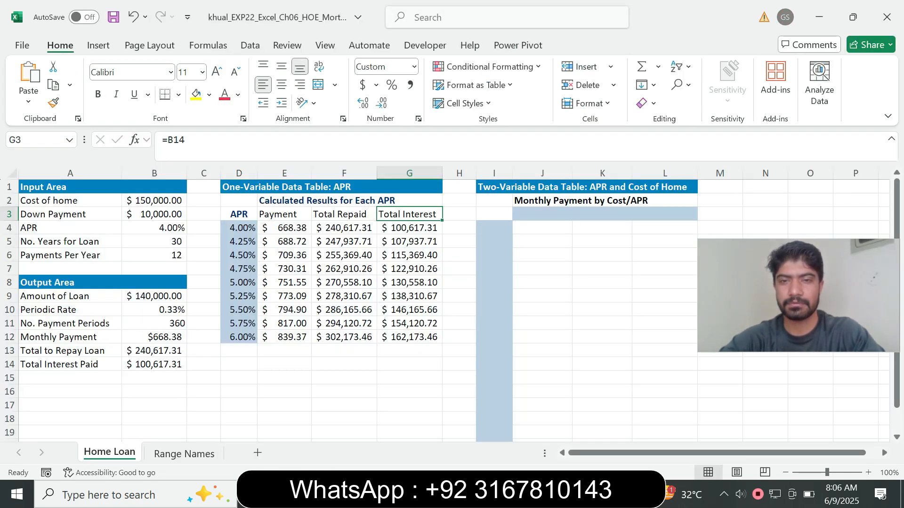
click(542, 214)
click(226, 142)
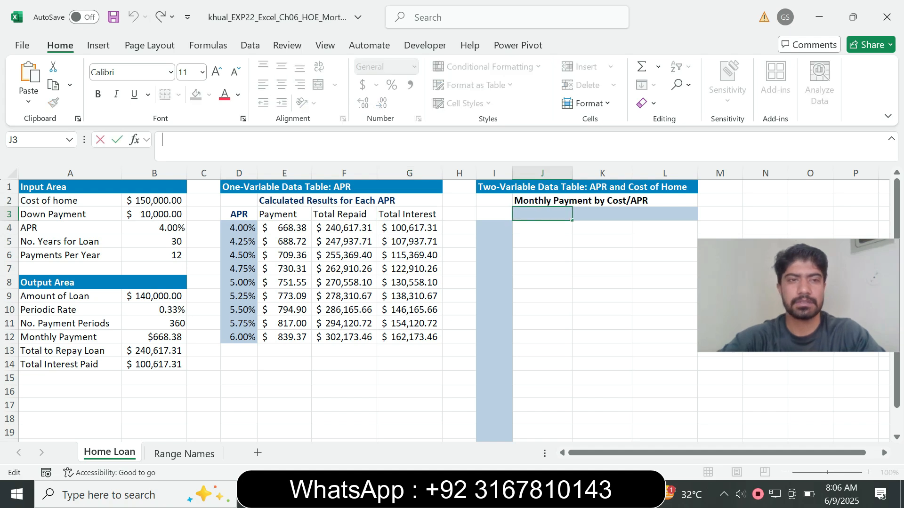
key(ctrl+v)
key(Return)
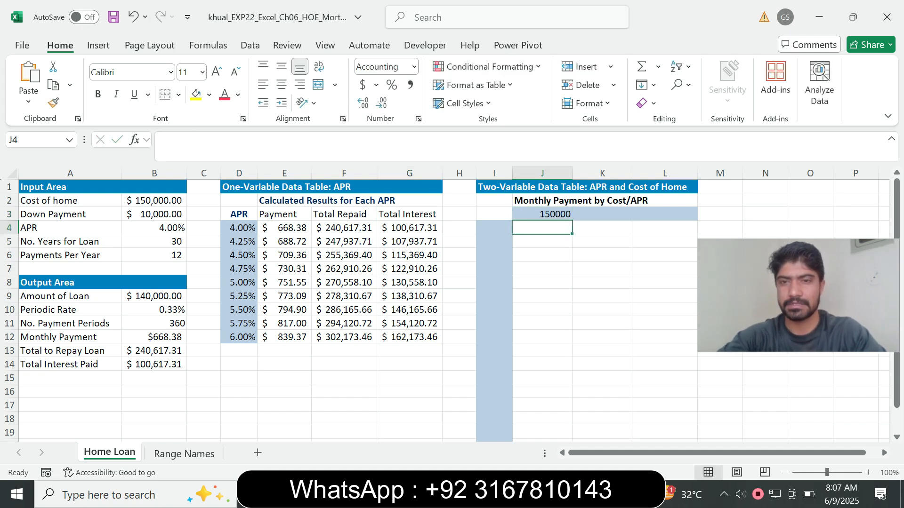
Step: Copy the second home cost, 175000, from the Word instructions into cell K3 of the Excel workbook
key(alt+Tab)
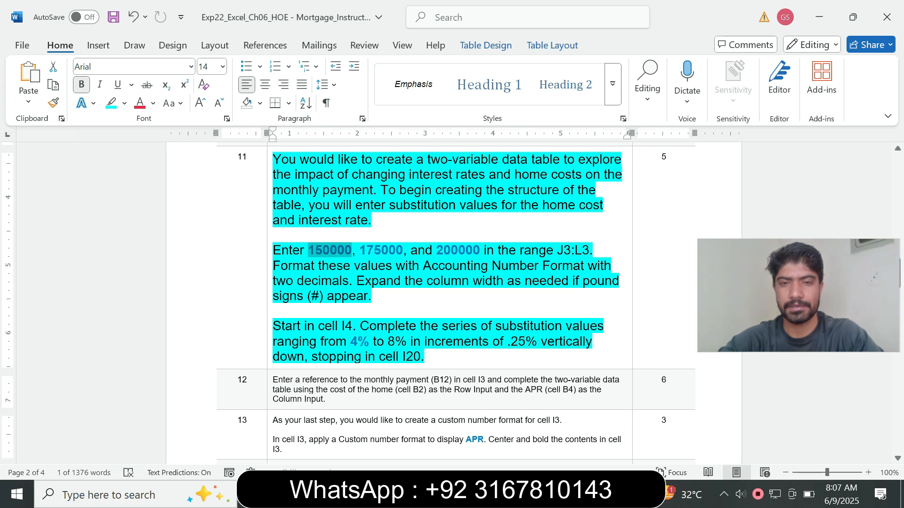
drag(359, 250, 403, 250)
key(ctrl+c)
key(alt+Tab)
click(602, 214)
click(292, 145)
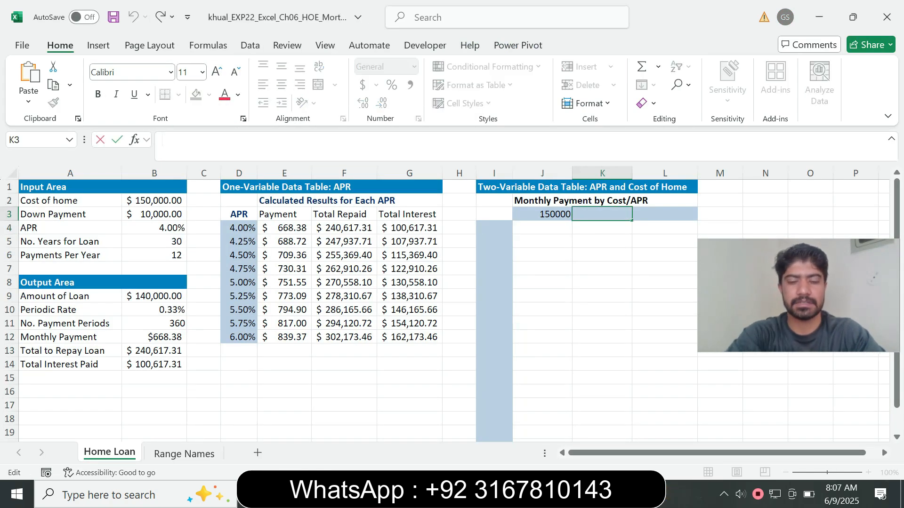
key(ctrl+v)
key(Return)
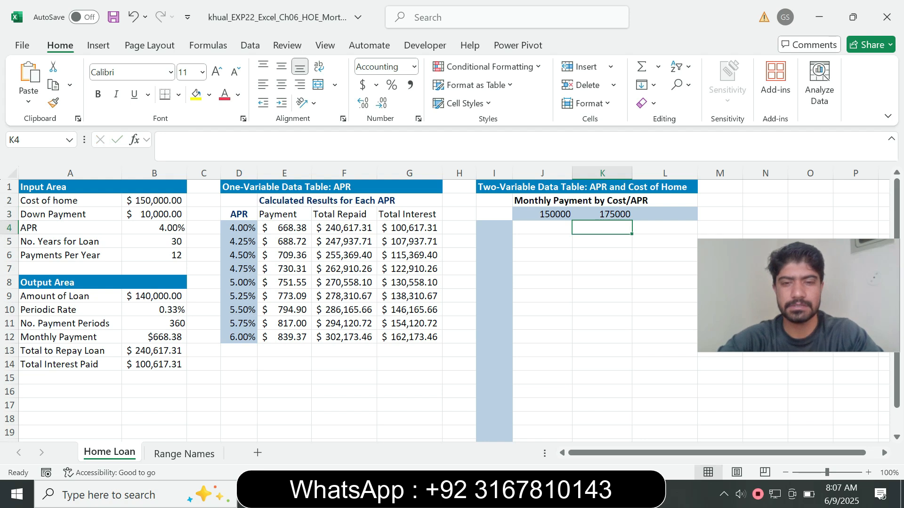
Step: Copy the third home cost, 200000, from the Word instructions into cell L3 in Excel, and return to the Word instructions
key(alt+Tab)
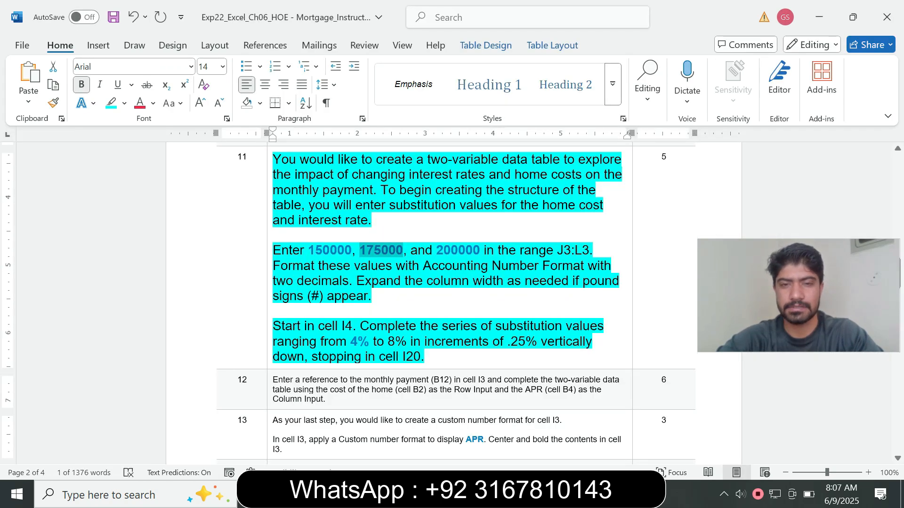
drag(436, 250, 480, 250)
key(ctrl+c)
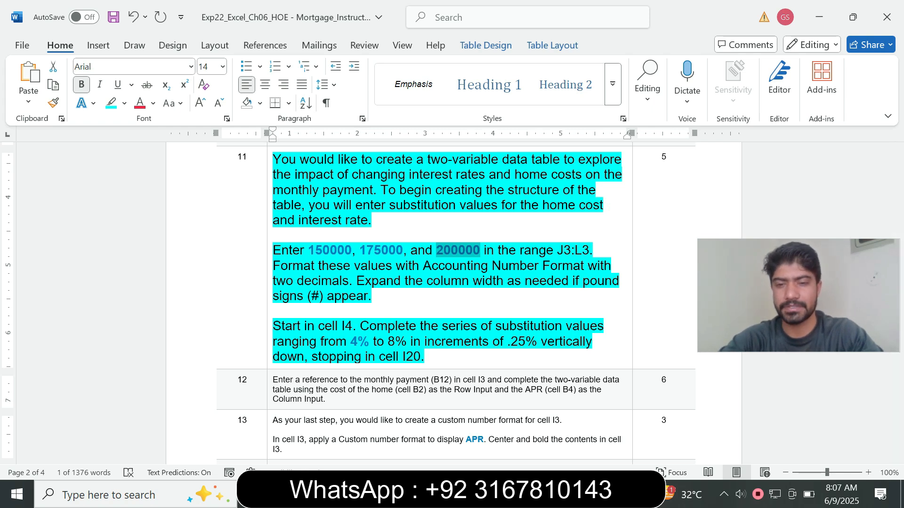
key(alt+Tab)
click(664, 214)
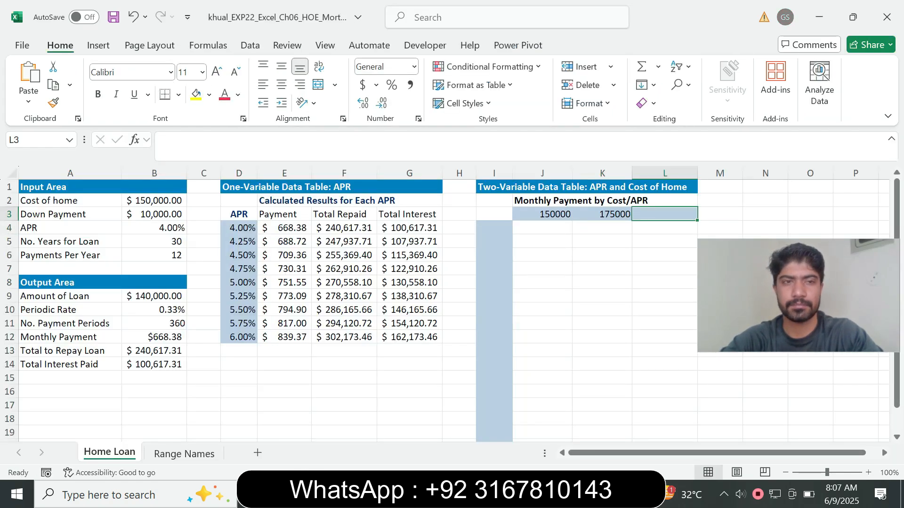
key(ctrl+v)
key(Return)
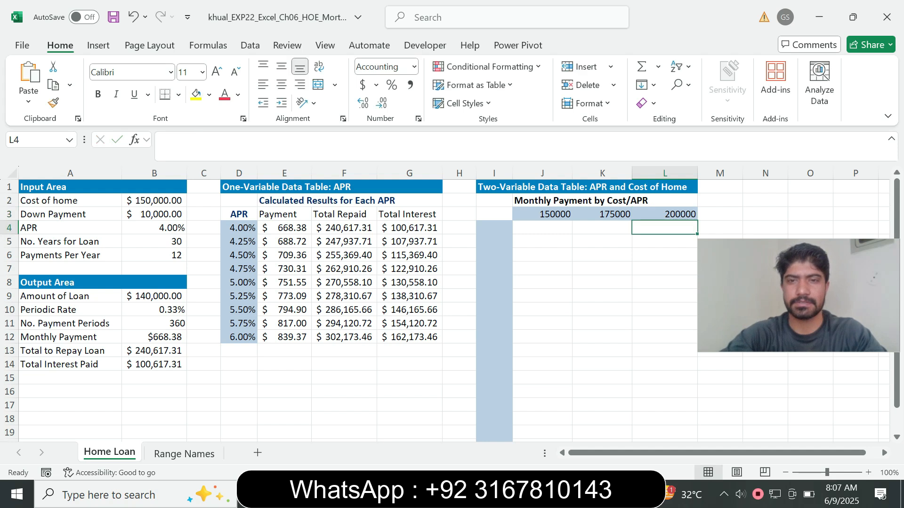
key(alt+Tab)
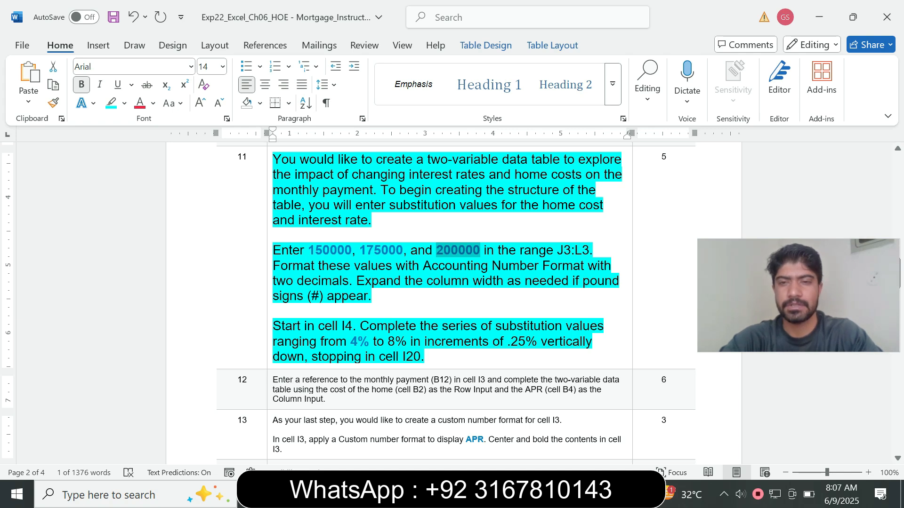
Step: Copy the range reference J3:L3 from the step 11 instructions, select that range in Excel, and apply the English (United States) dollar accounting format
drag(557, 251, 588, 250)
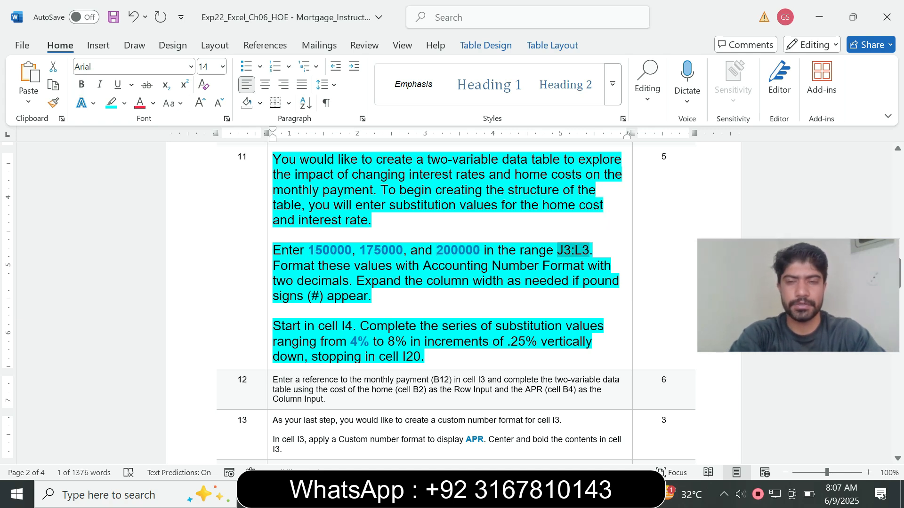
key(alt+Tab)
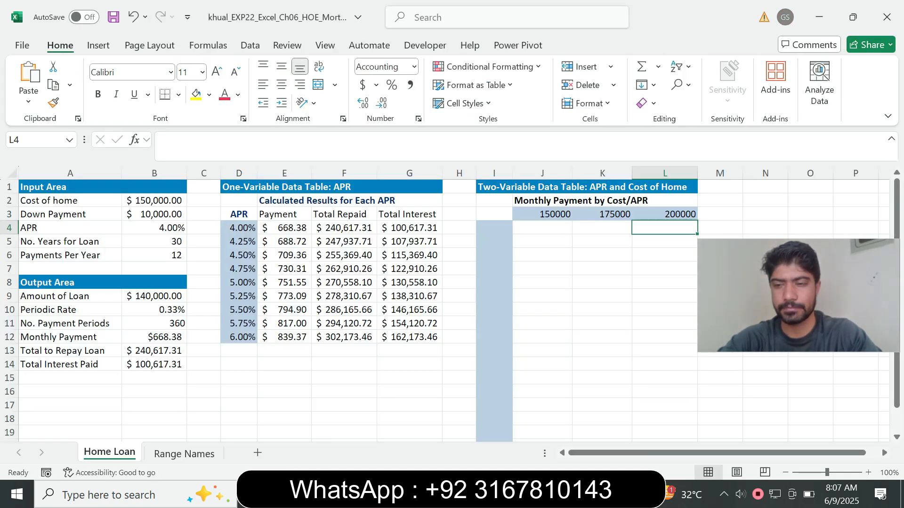
click(33, 140)
key(ctrl+v)
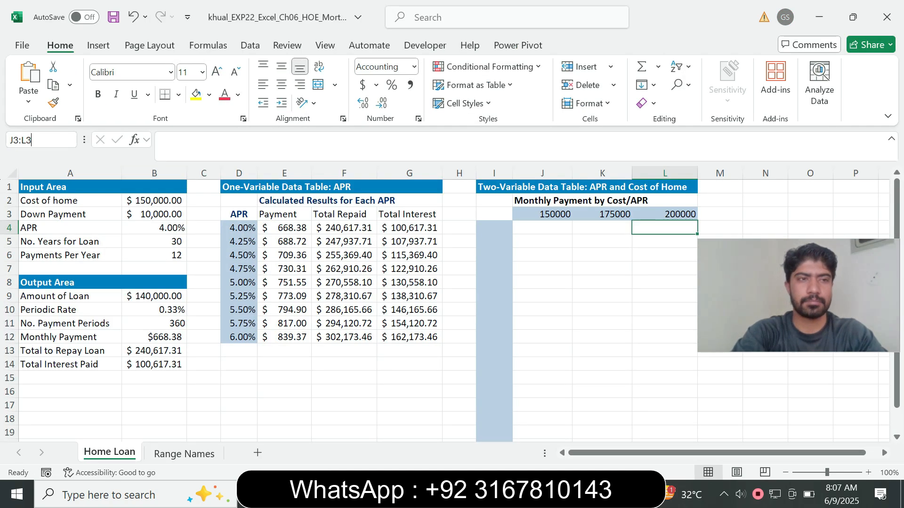
key(Return)
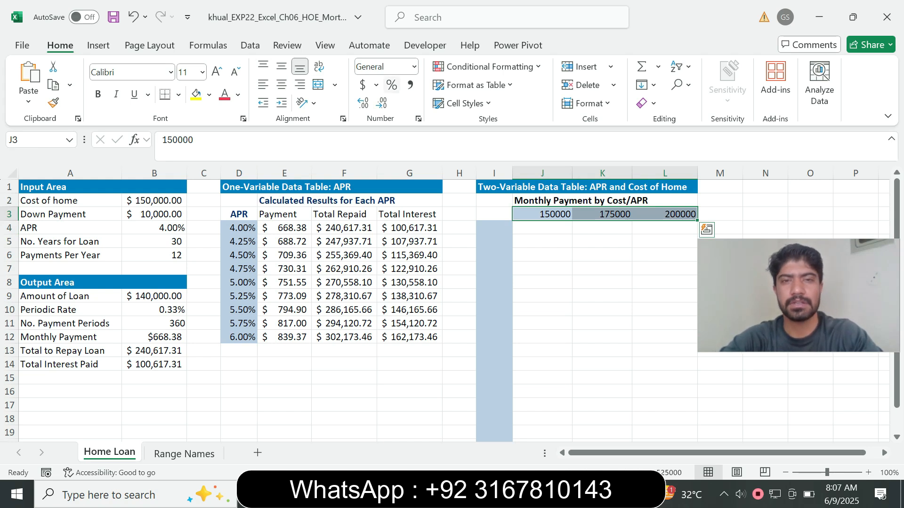
click(377, 85)
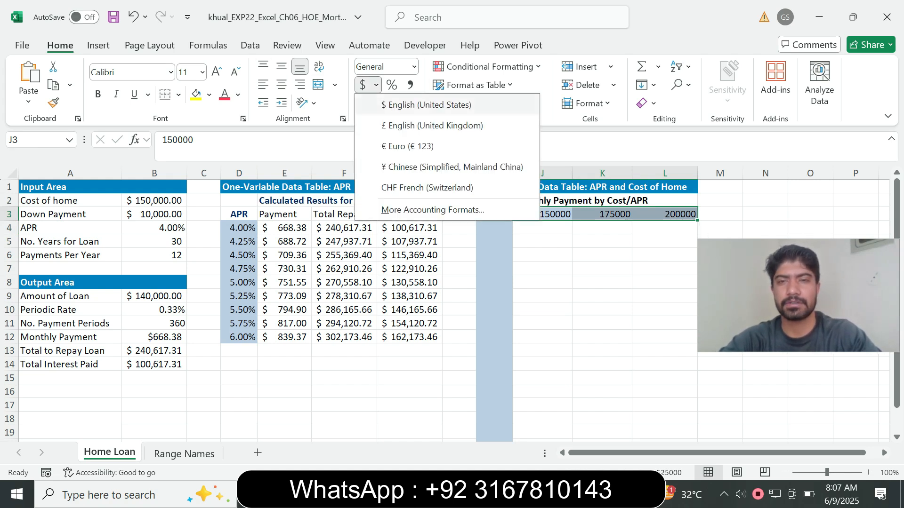
click(435, 103)
Step: Adjust the widths of columns J and K to fit their values, and check the column-width instruction in the Word document
double_click(572, 174)
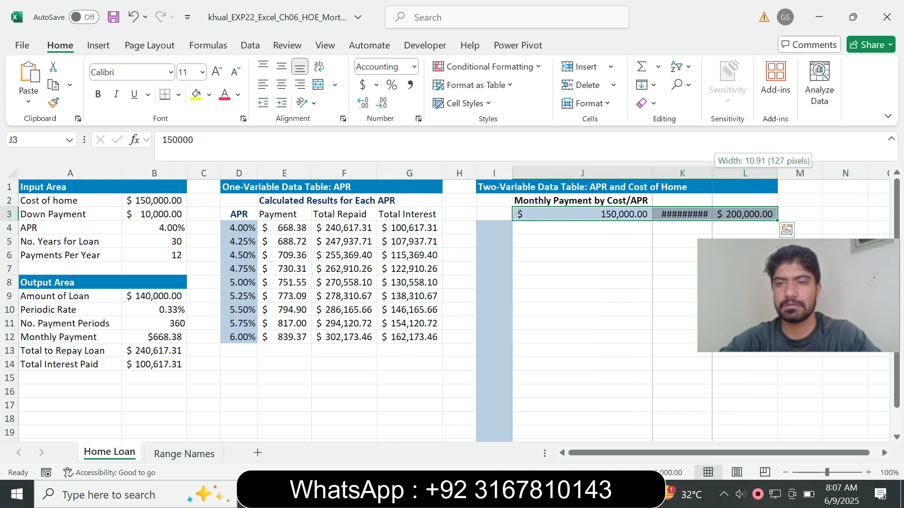
double_click(712, 174)
drag(653, 173, 575, 173)
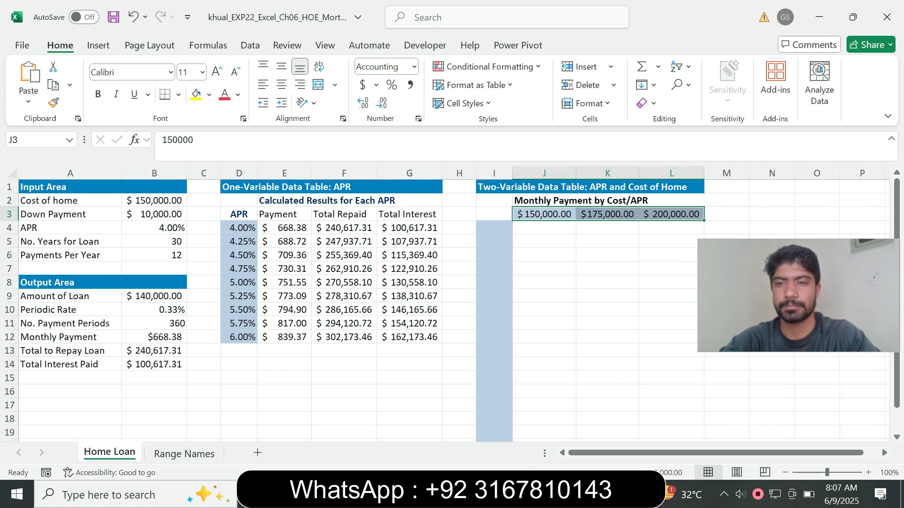
key(alt+Tab)
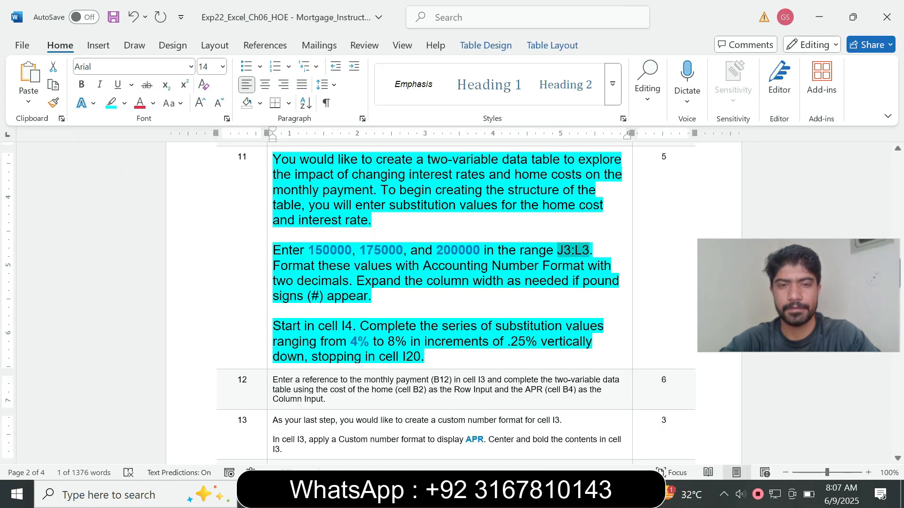
drag(357, 280, 505, 279)
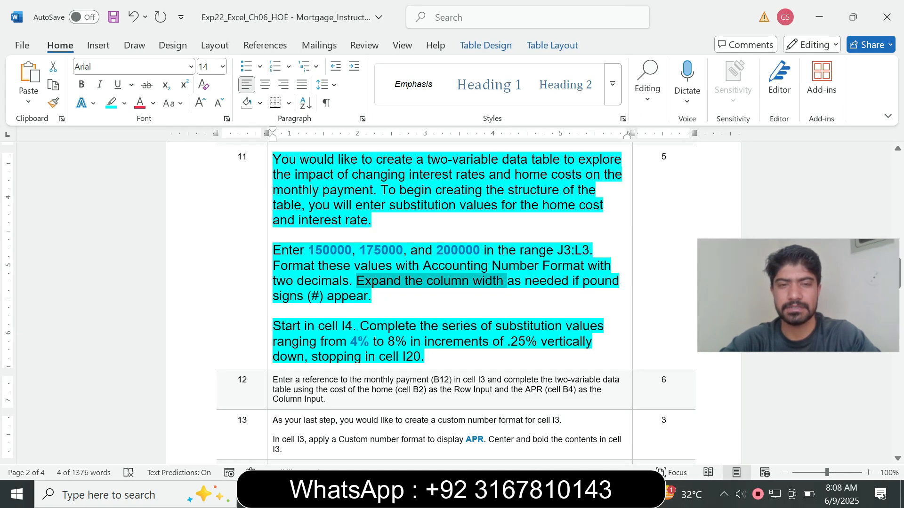
click(273, 311)
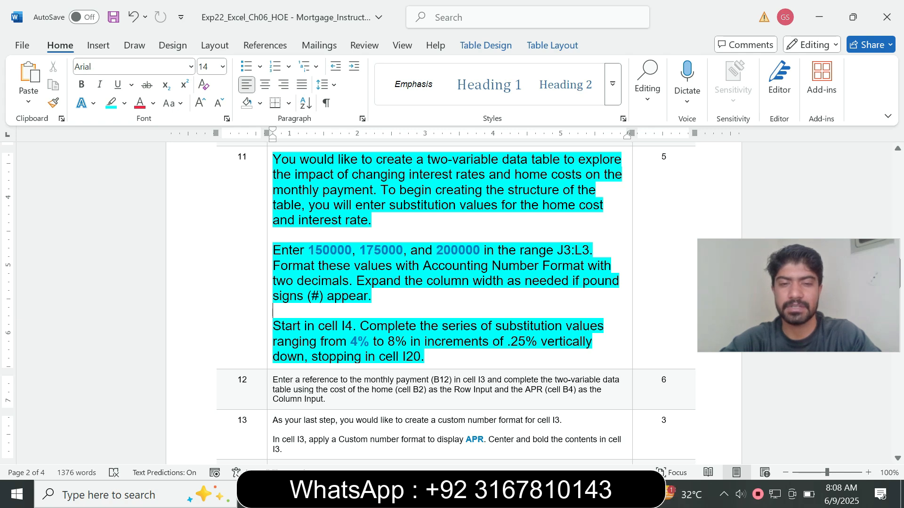
Step: Following the step 11 instruction, enter 4.00% as the first interest rate in cell I4 of the Excel workbook
drag(273, 326, 358, 326)
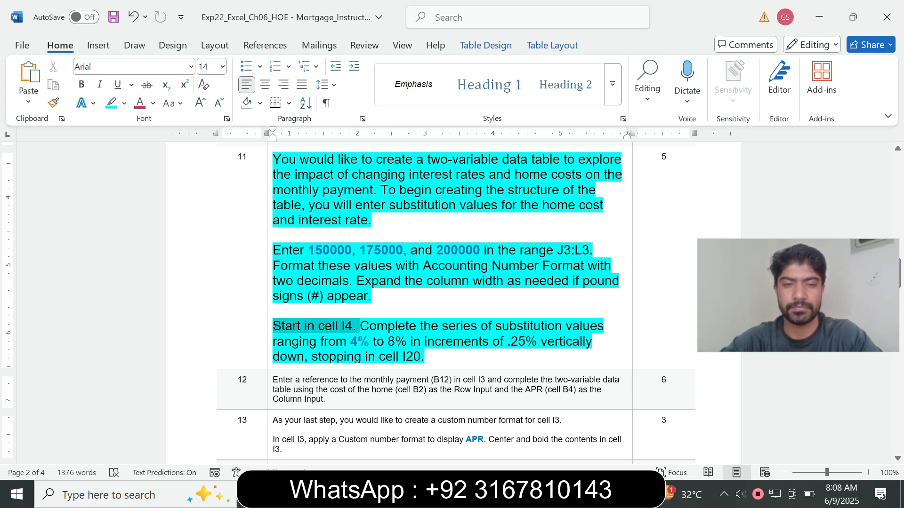
key(alt+Tab)
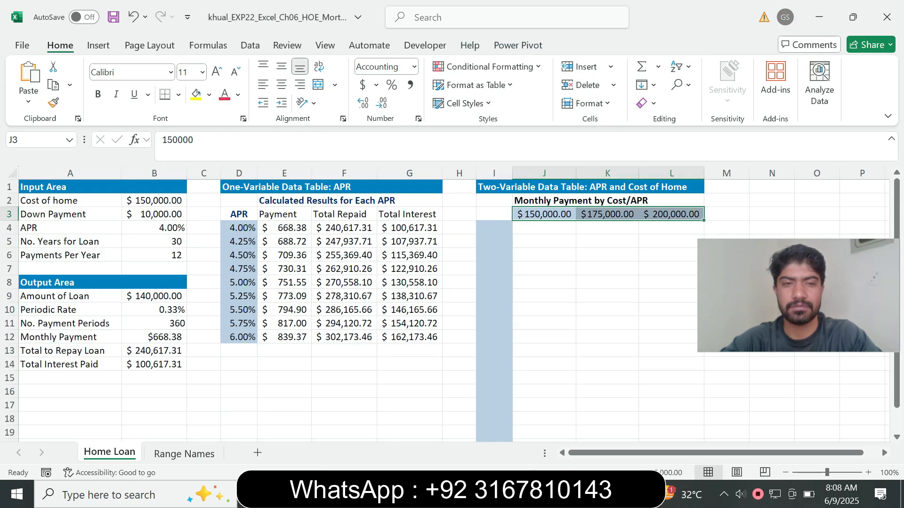
key(Left)
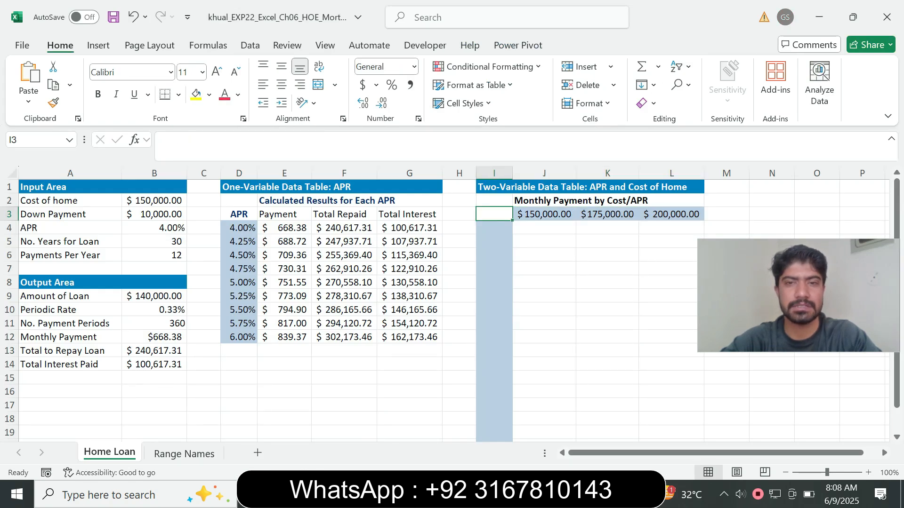
key(Down)
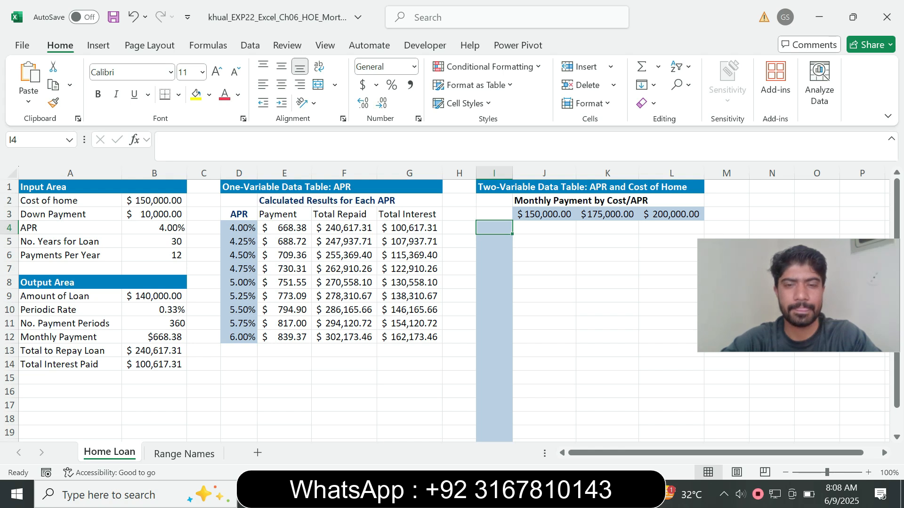
key(alt+Tab)
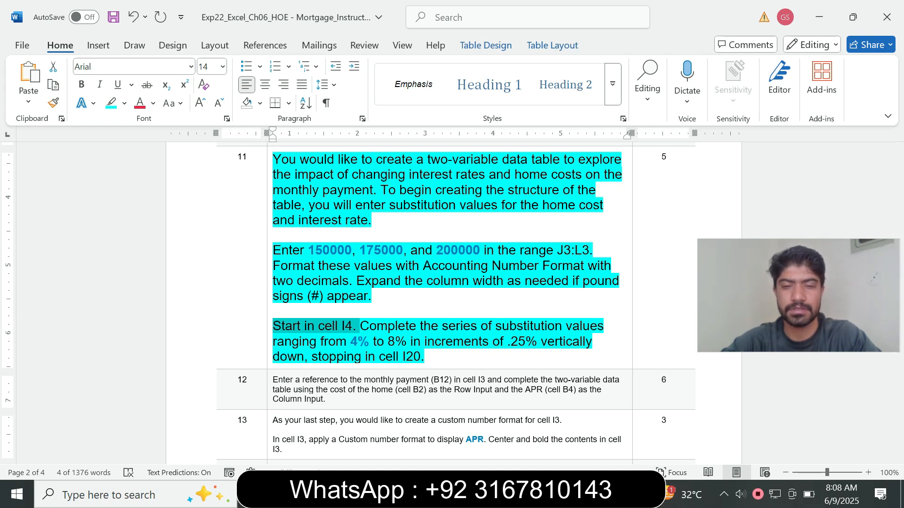
key(alt+Tab)
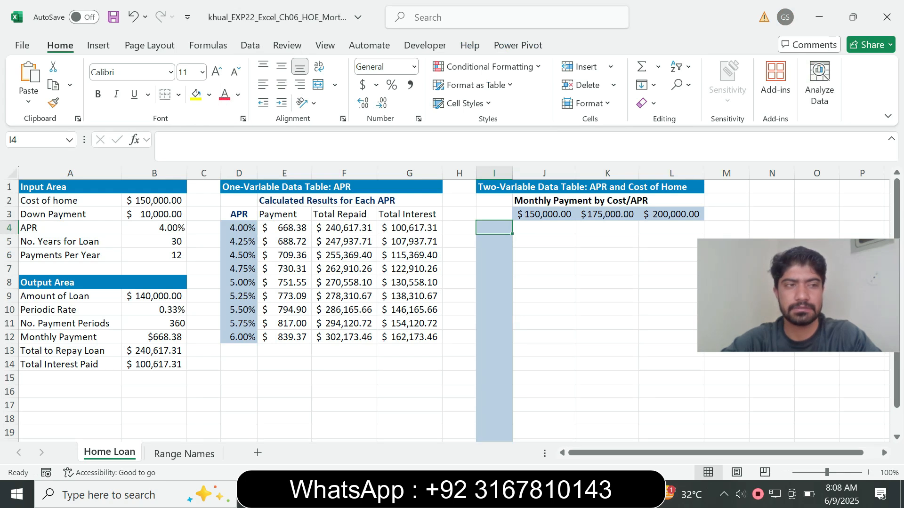
text(4)
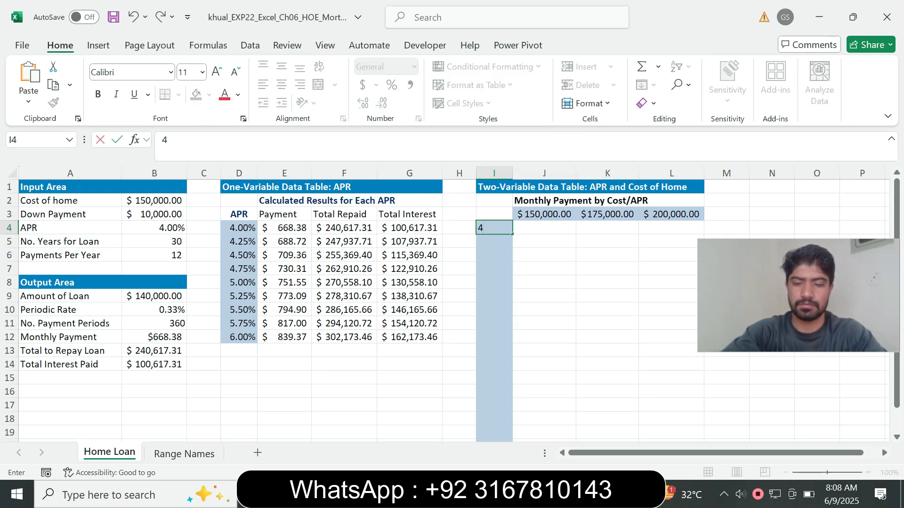
text(.00$)
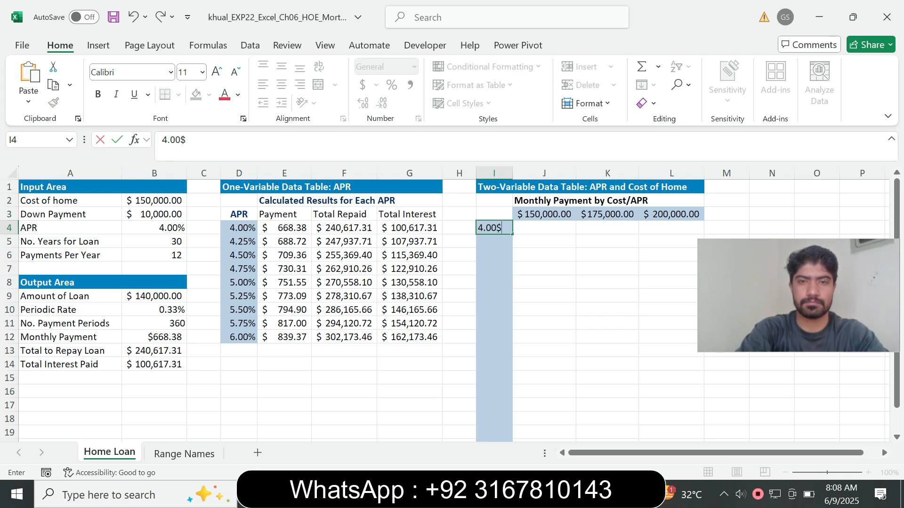
key(BackSpace)
text(%)
key(Return)
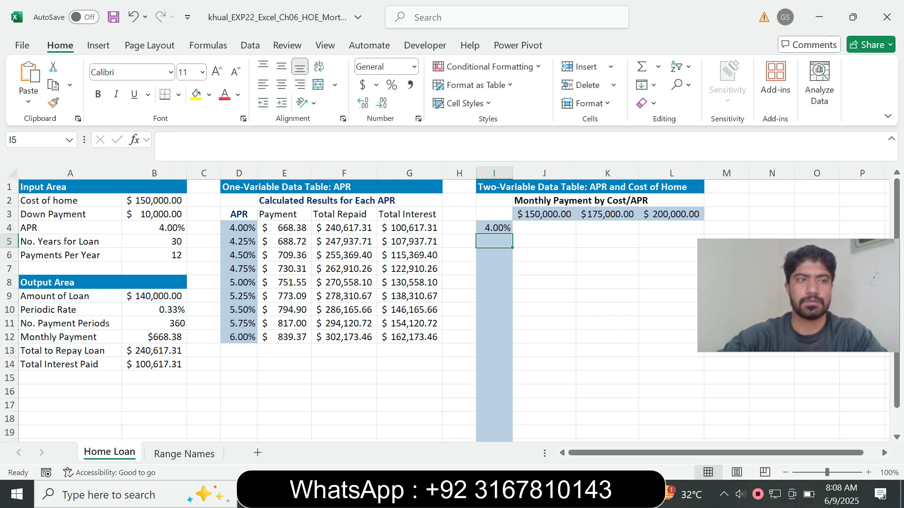
Step: Fill a linear series down the column from cell I4 with a step value of 0.25% and a stop value of 8%
click(494, 228)
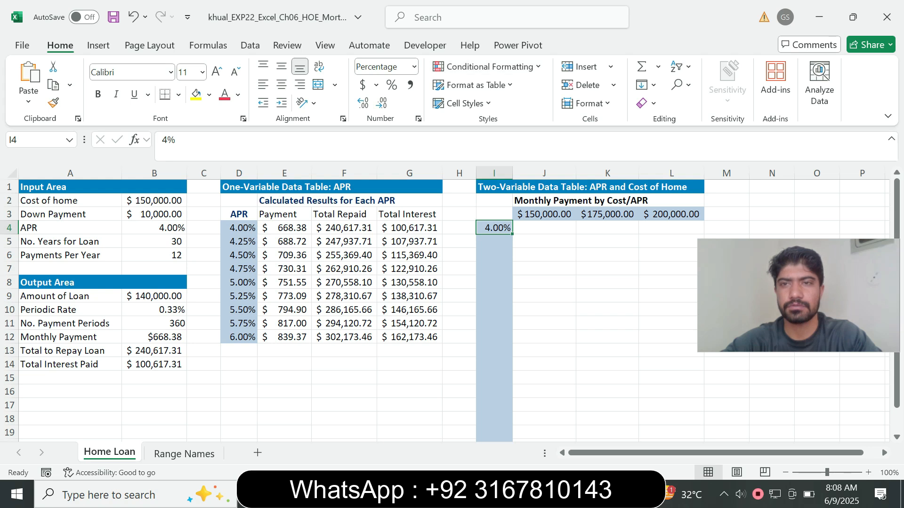
click(648, 85)
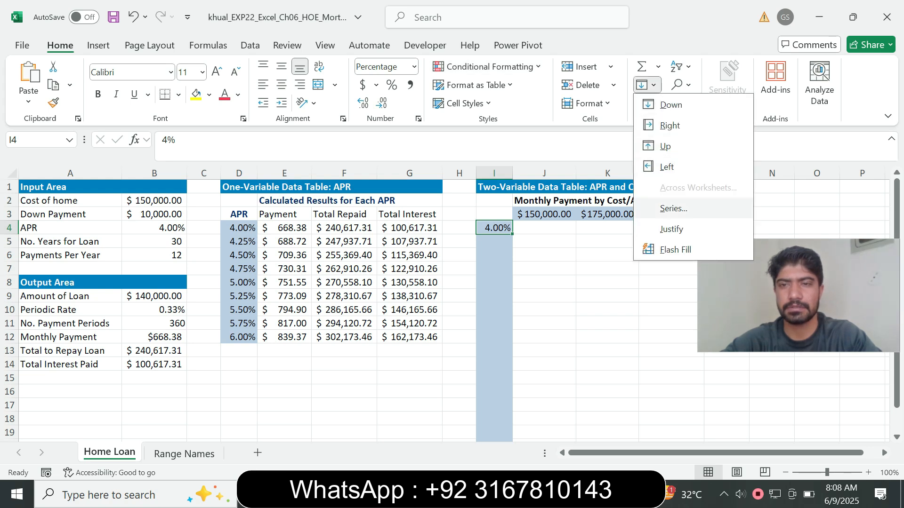
click(659, 208)
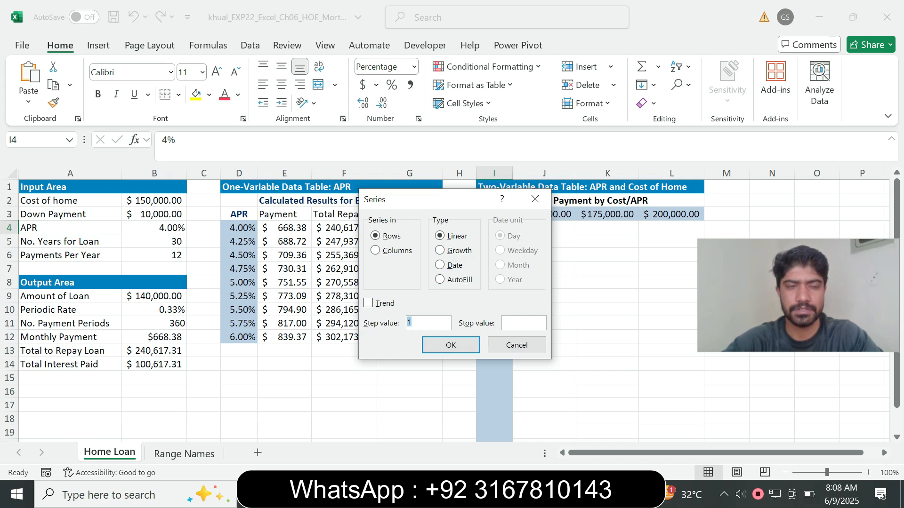
text(0.)
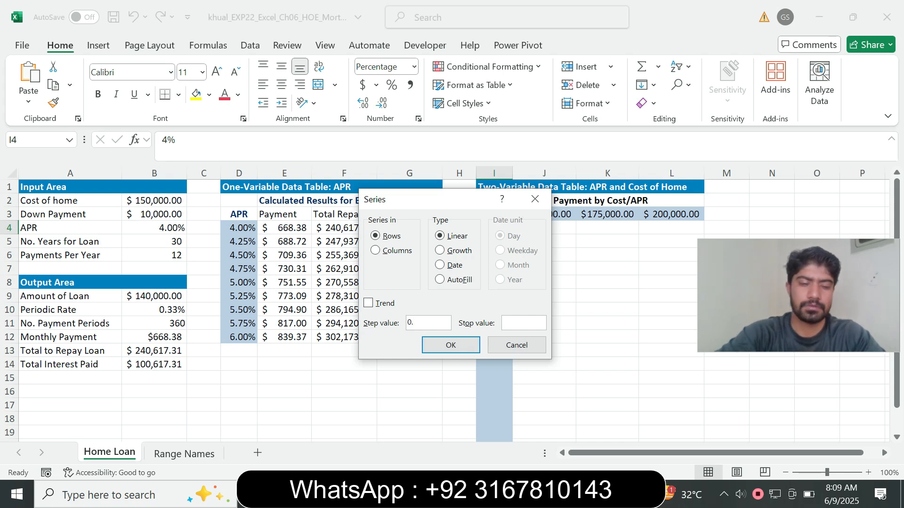
text(25%)
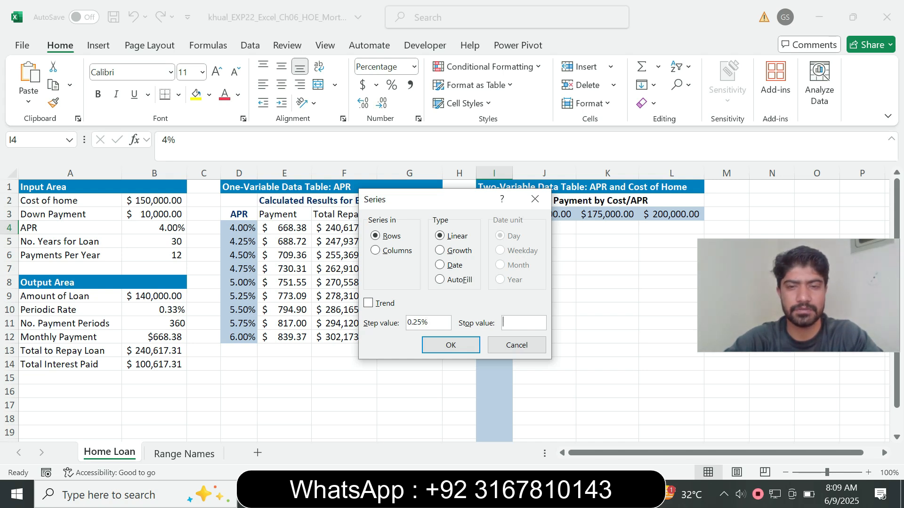
text(8%)
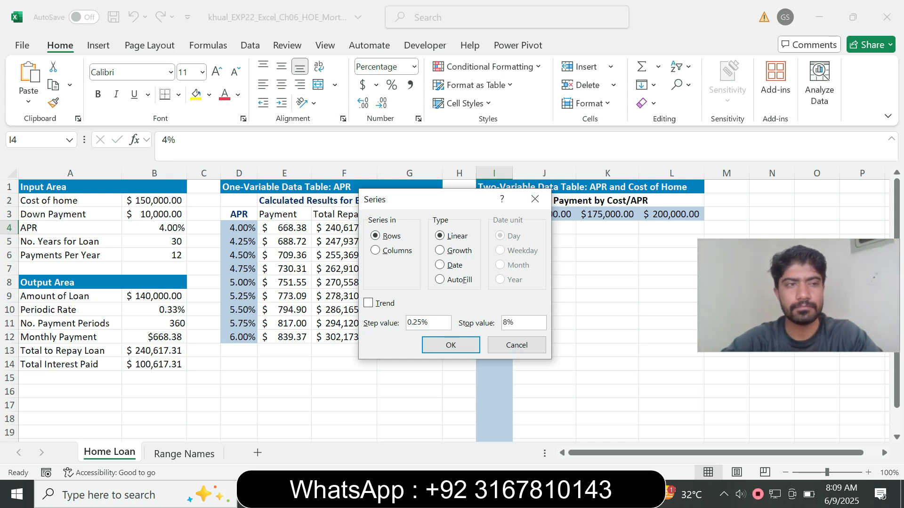
click(386, 250)
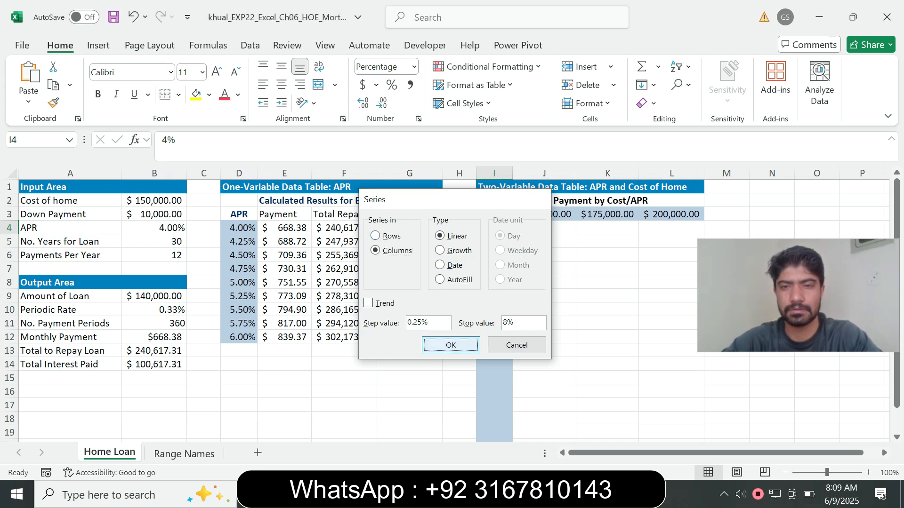
key(Return)
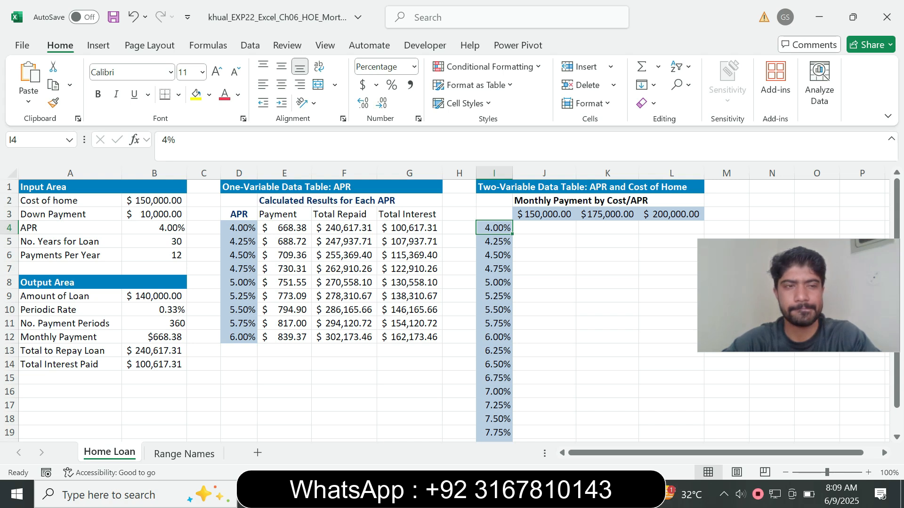
Step: Check the required stopping cell I20 in the Word instructions against the end of the rate series in Excel
key(alt+Tab)
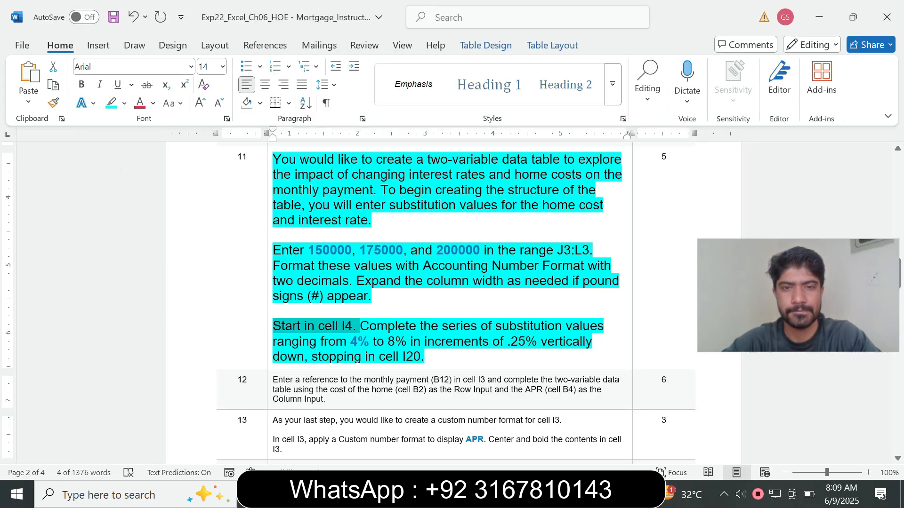
drag(311, 357, 424, 356)
key(alt+Tab)
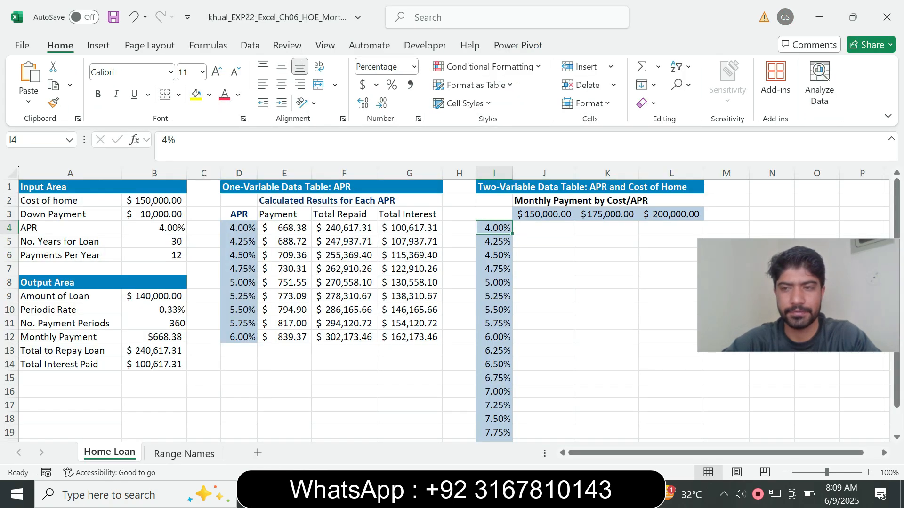
drag(896, 292, 896, 315)
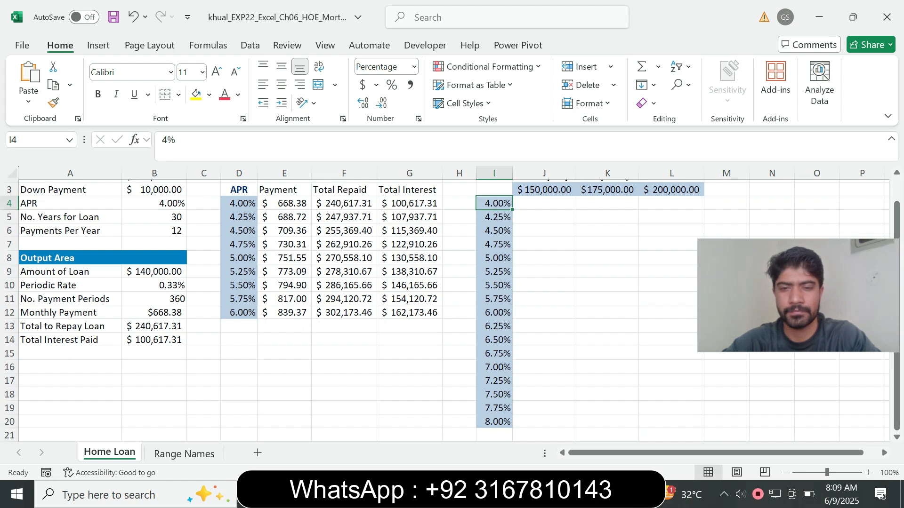
Step: Return to the Word instructions, set the step 11 text back to font size 9, and remove its highlight
key(alt+Tab)
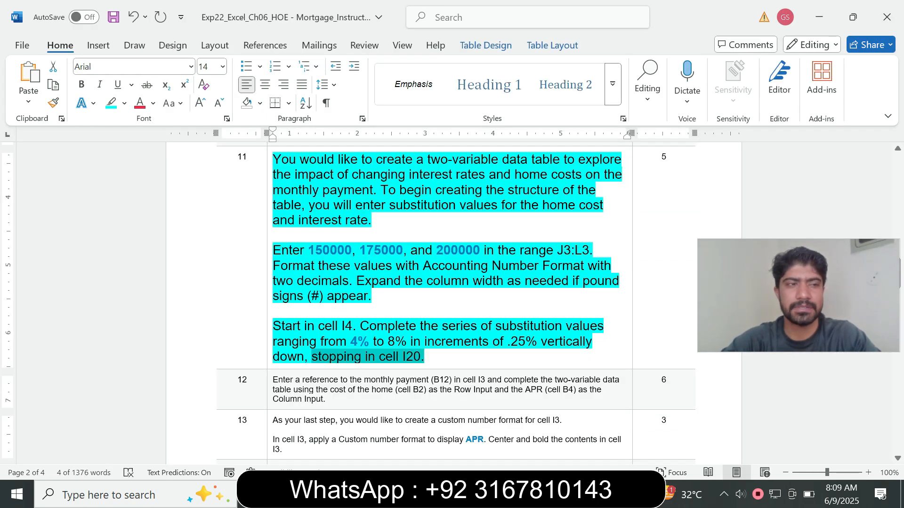
click(270, 326)
click(355, 285)
click(343, 26)
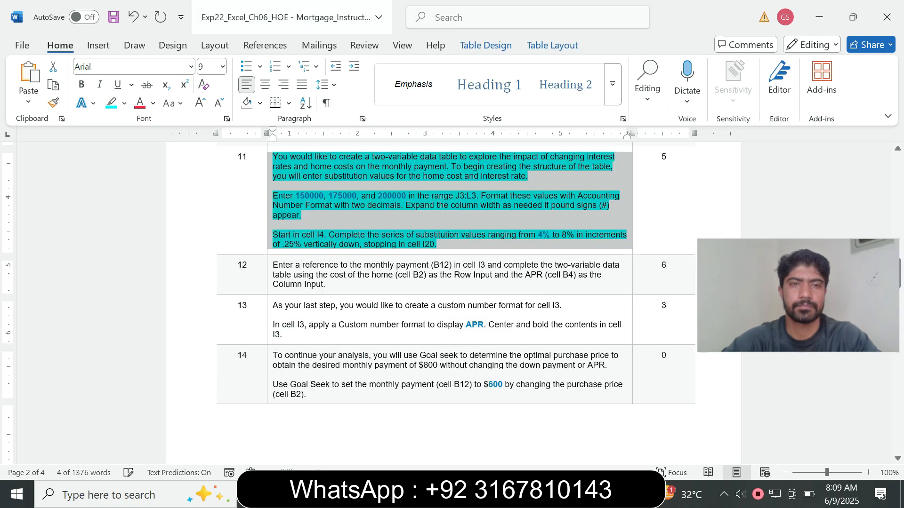
click(124, 103)
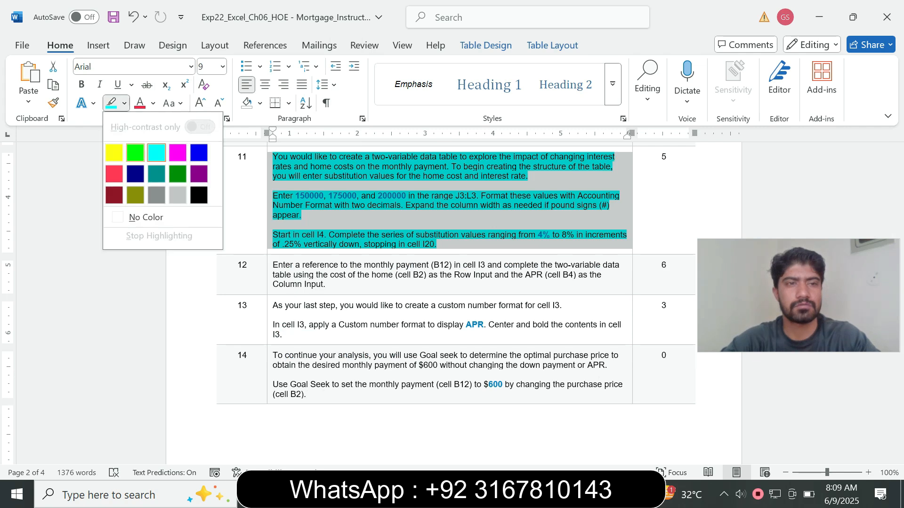
click(146, 217)
Step: Enlarge the step 12 instruction text to font size 14 and highlight it in turquoise
click(270, 275)
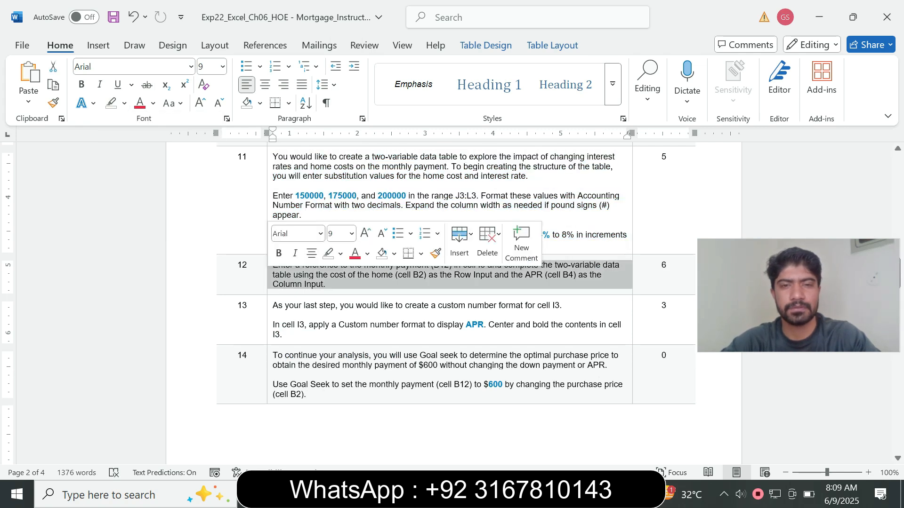
click(351, 233)
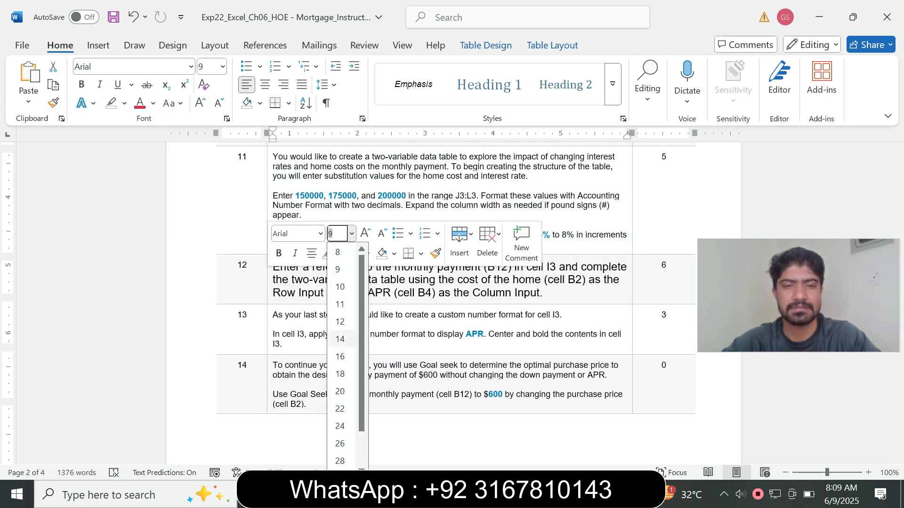
click(340, 339)
click(340, 254)
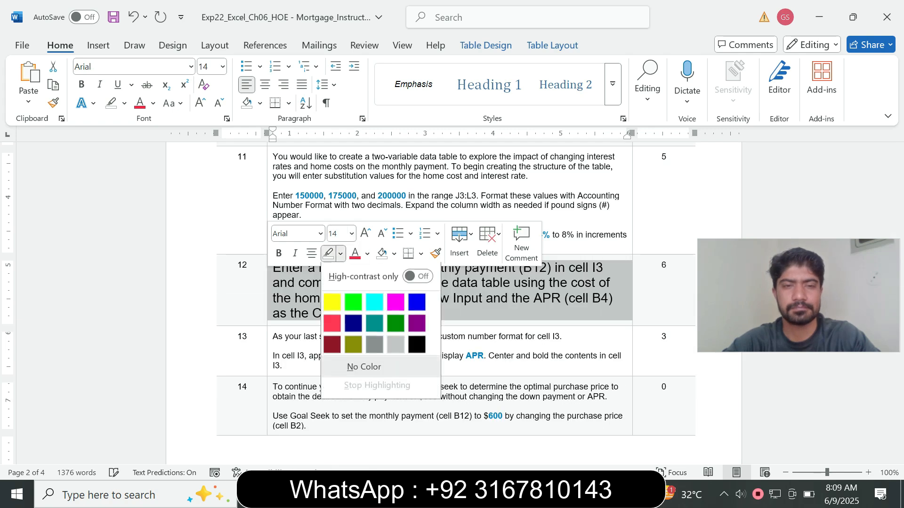
click(374, 302)
Step: Following the step 12 instruction, enter a reference to the monthly payment in B12 into cell I3 of the Excel workbook
drag(273, 267, 394, 314)
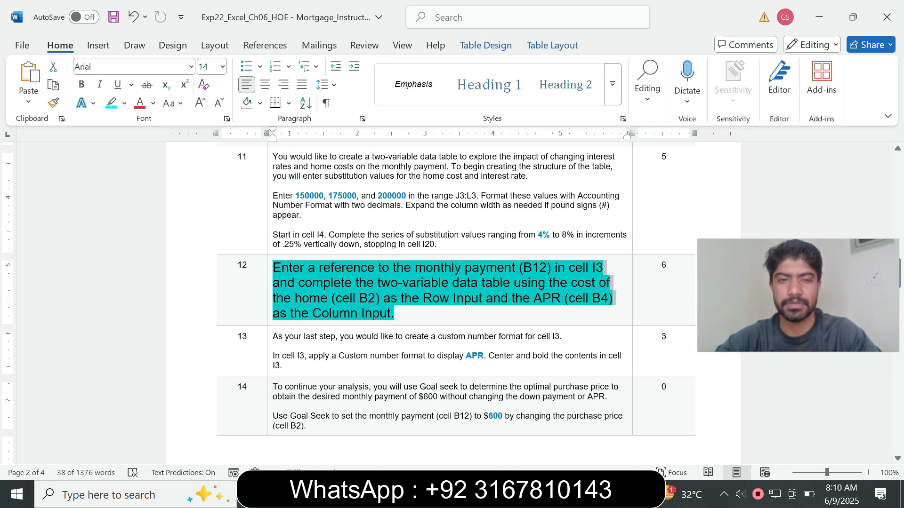
click(396, 313)
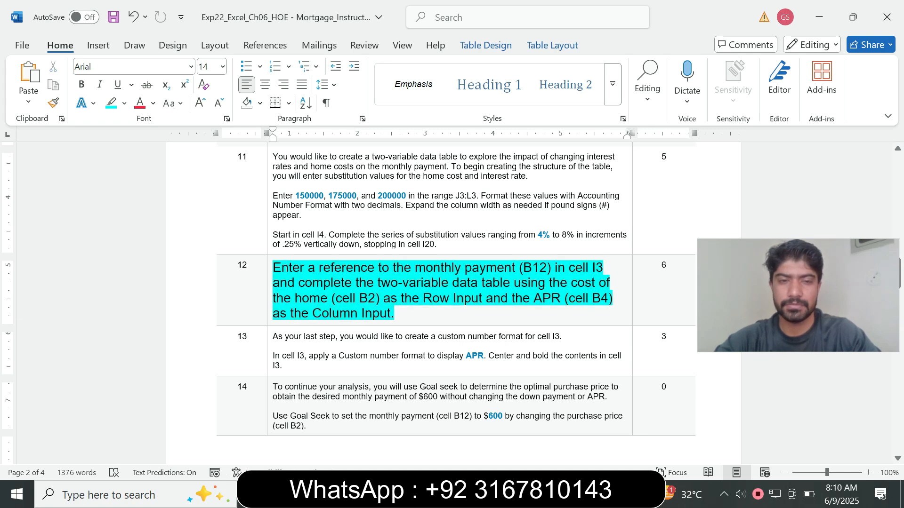
drag(273, 269, 397, 283)
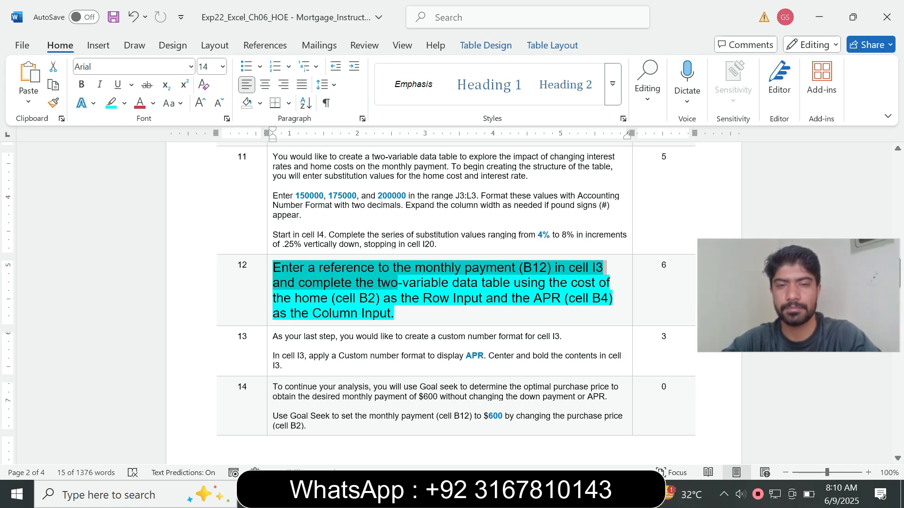
click(394, 269)
drag(394, 269, 517, 269)
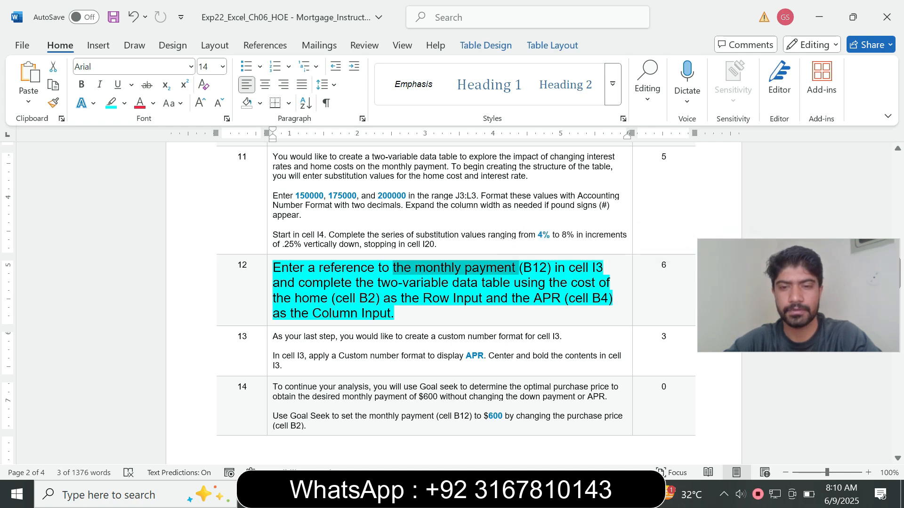
click(538, 494)
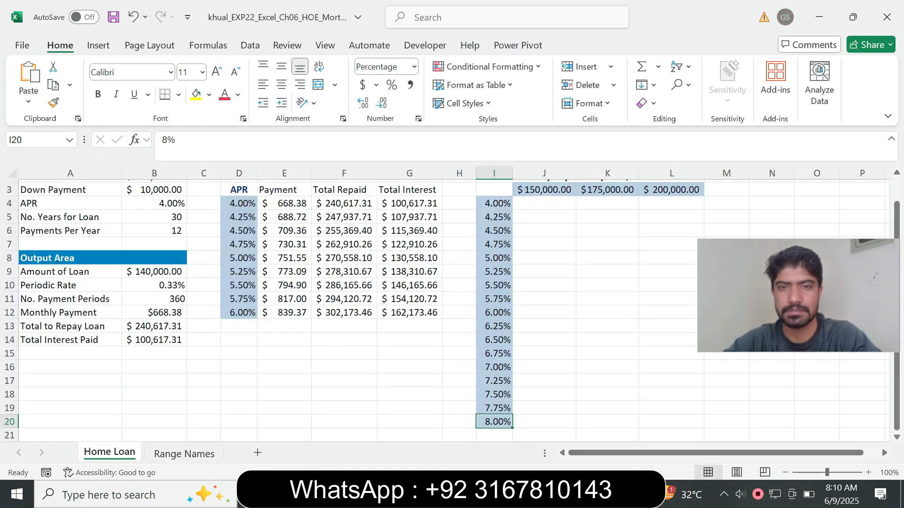
click(494, 190)
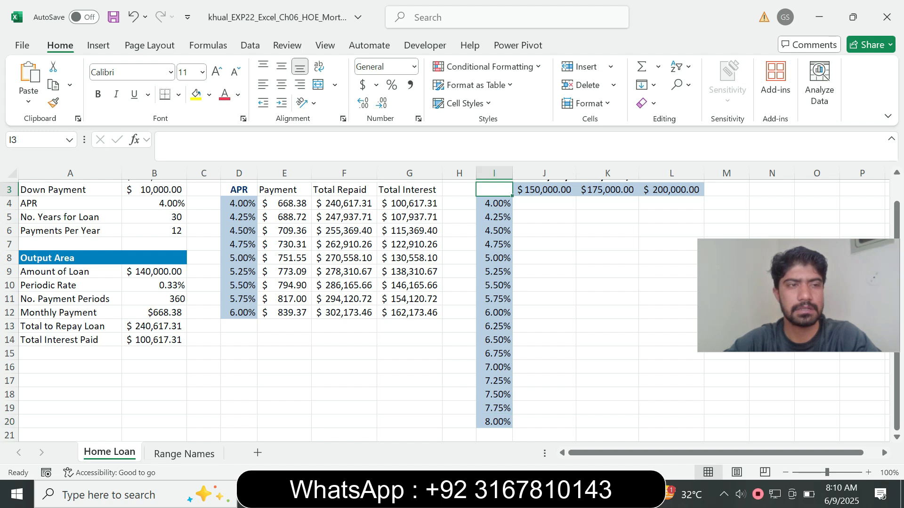
key(alt+Tab)
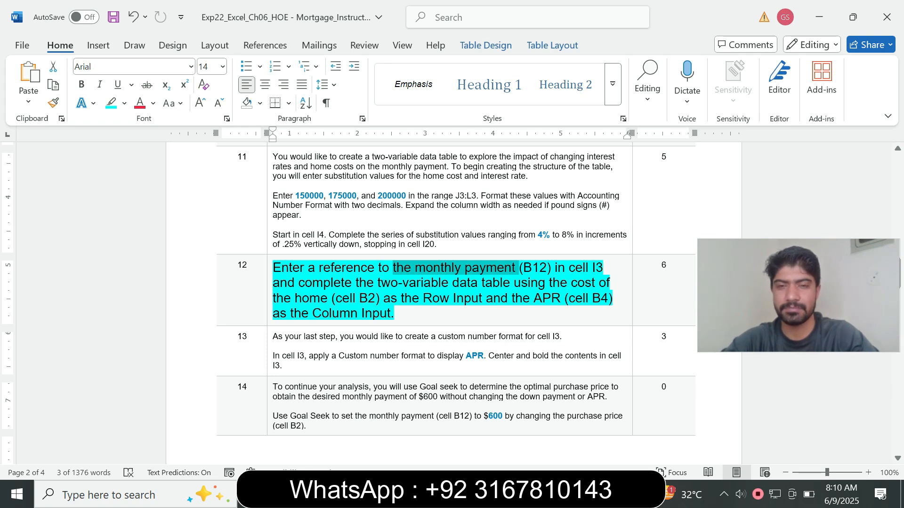
key(alt+Tab)
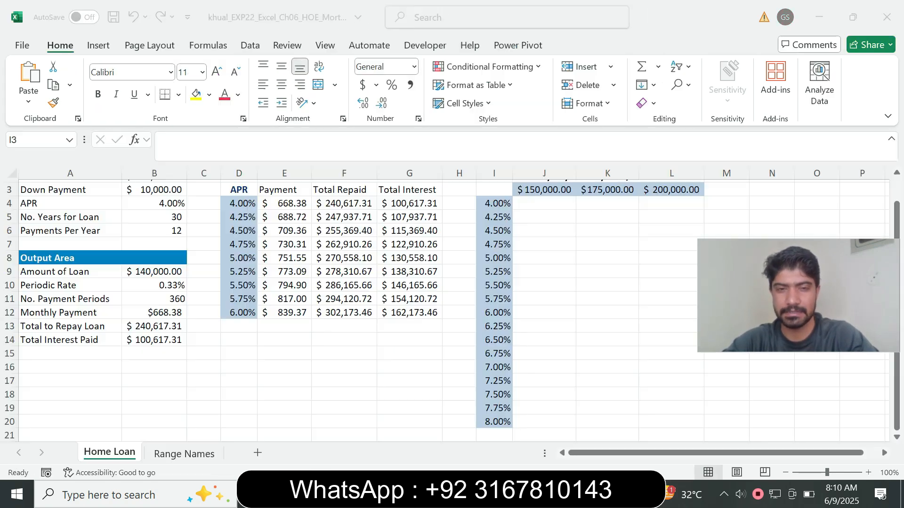
text(=)
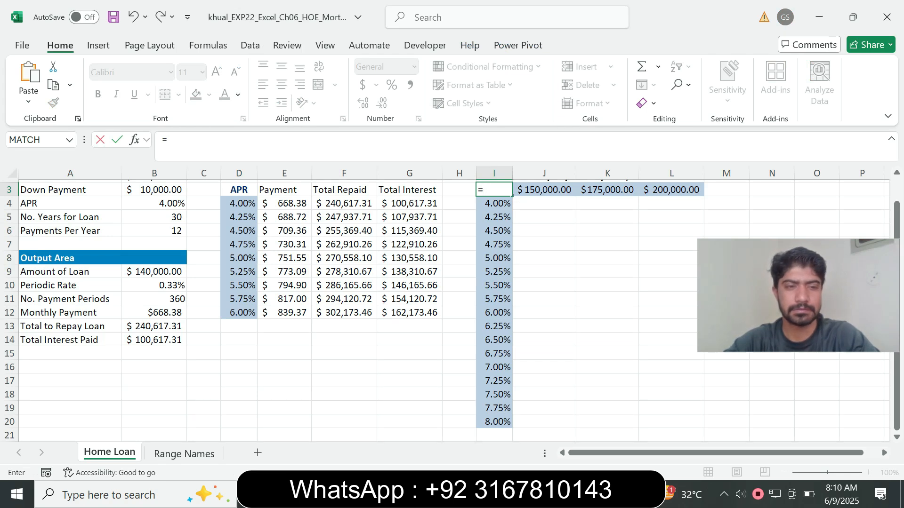
click(154, 313)
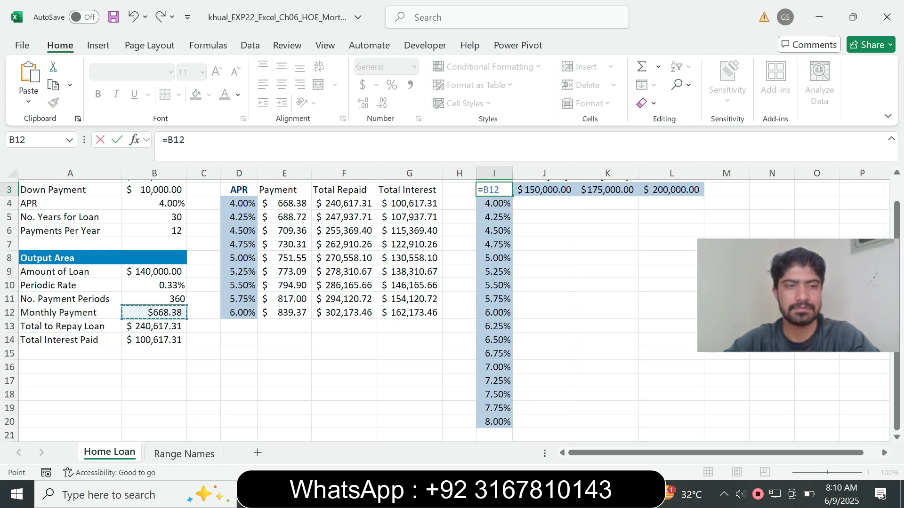
key(Return)
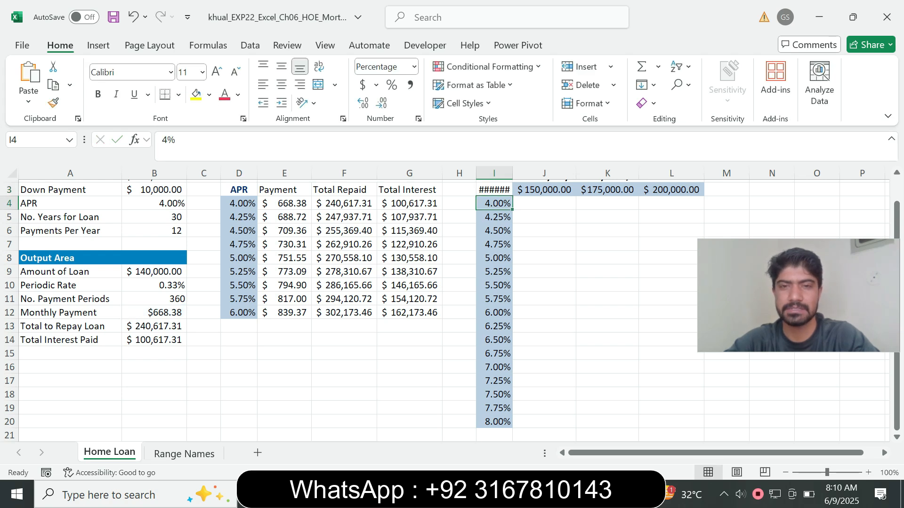
Step: Recheck the step 12 instruction in Word, then start a What-If data table on range I3:L20 in Excel
key(alt+Tab)
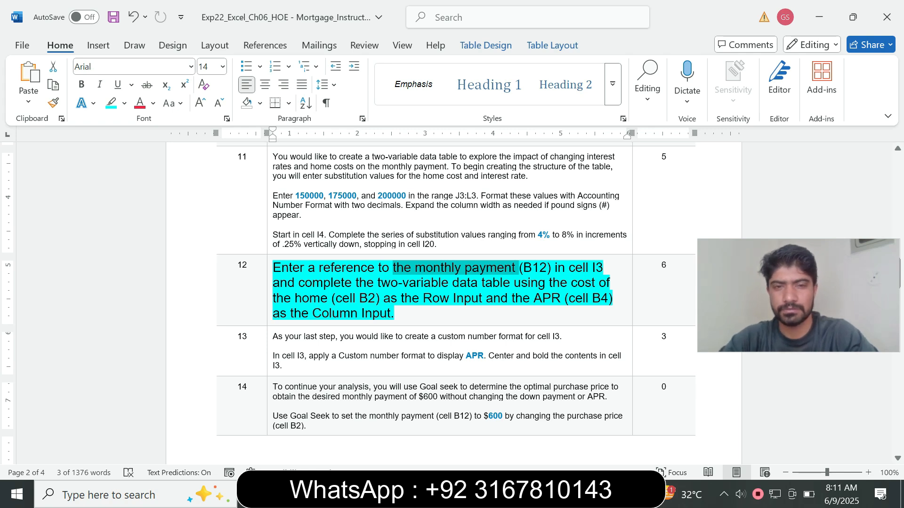
click(392, 313)
drag(276, 283, 354, 283)
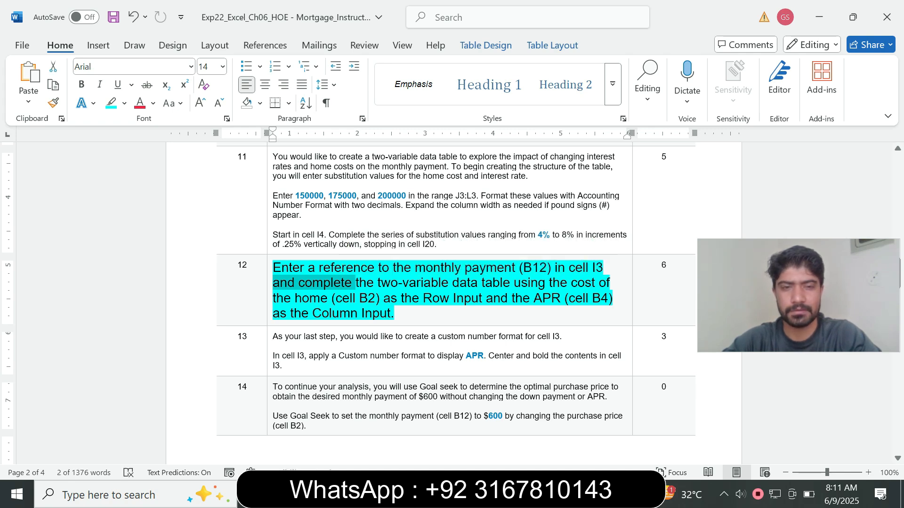
click(354, 283)
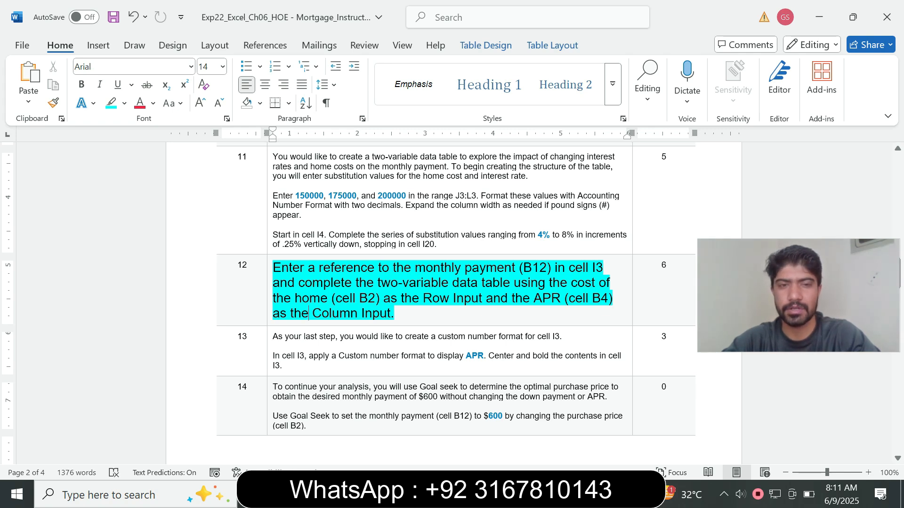
key(alt+Tab)
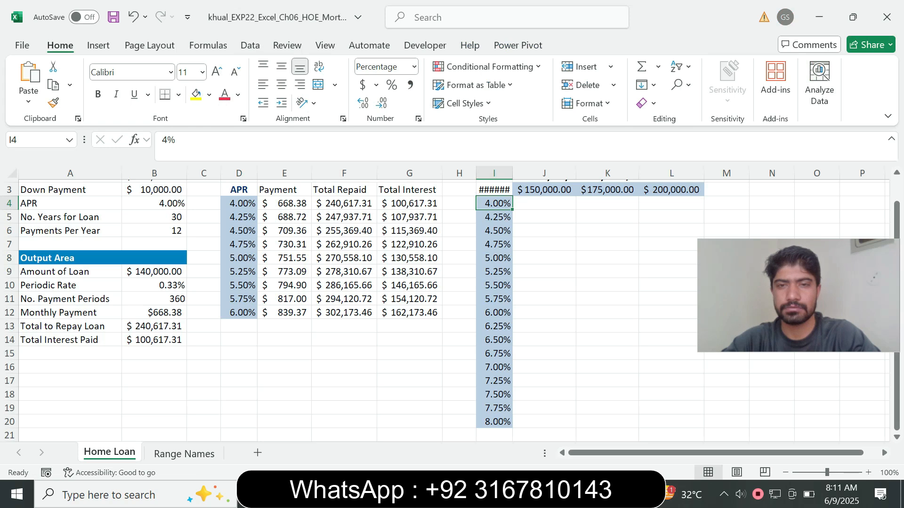
click(494, 189)
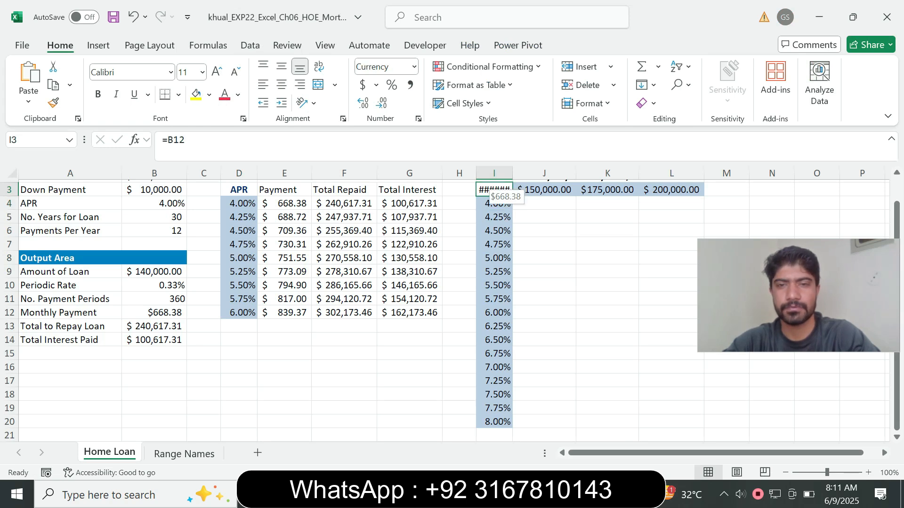
drag(493, 190, 673, 423)
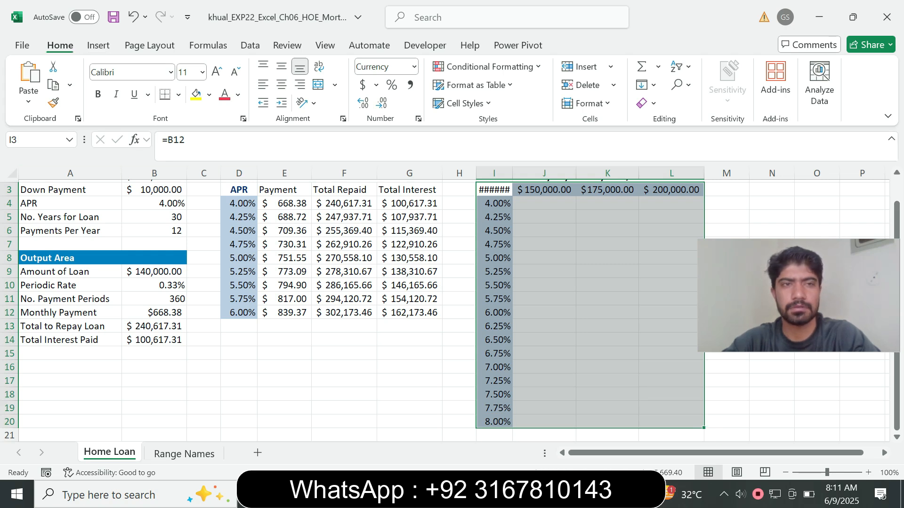
click(250, 45)
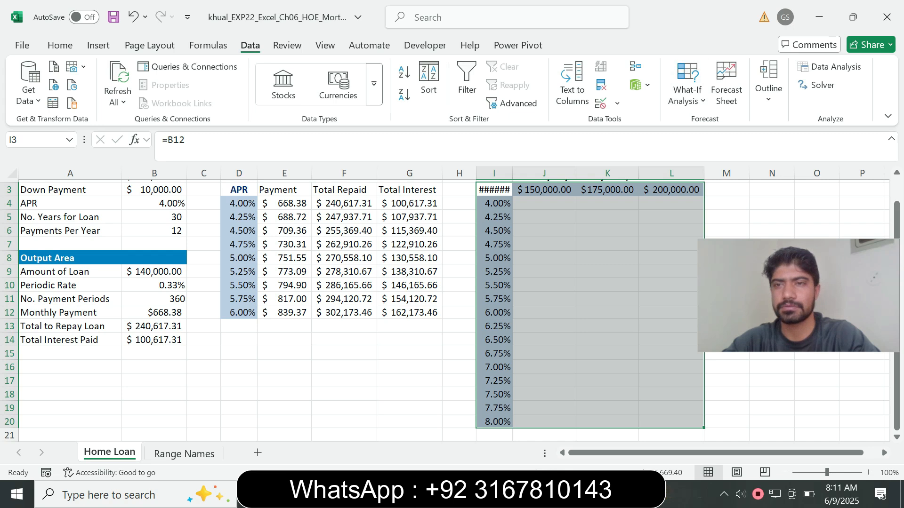
click(687, 94)
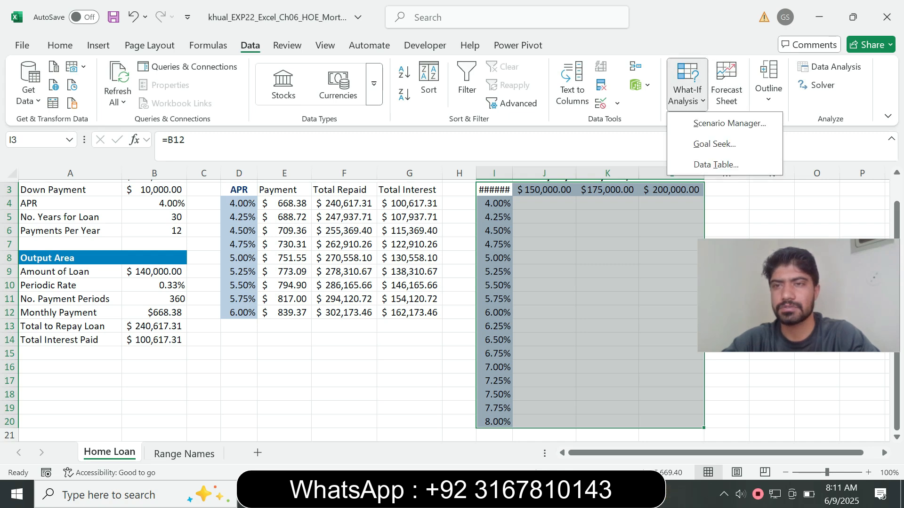
click(715, 164)
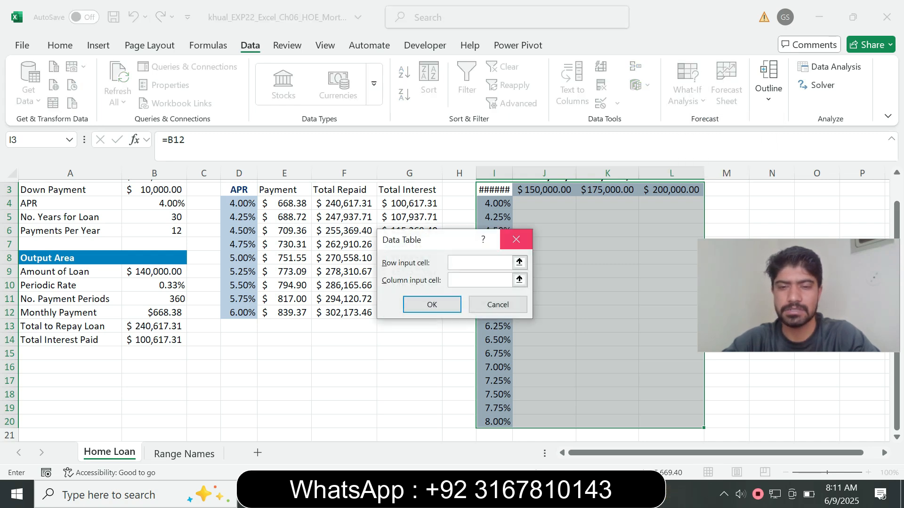
Step: Check the required row input in Word, then create the Excel data table with B2 as row input cell and B4 as column input cell
key(alt+Tab)
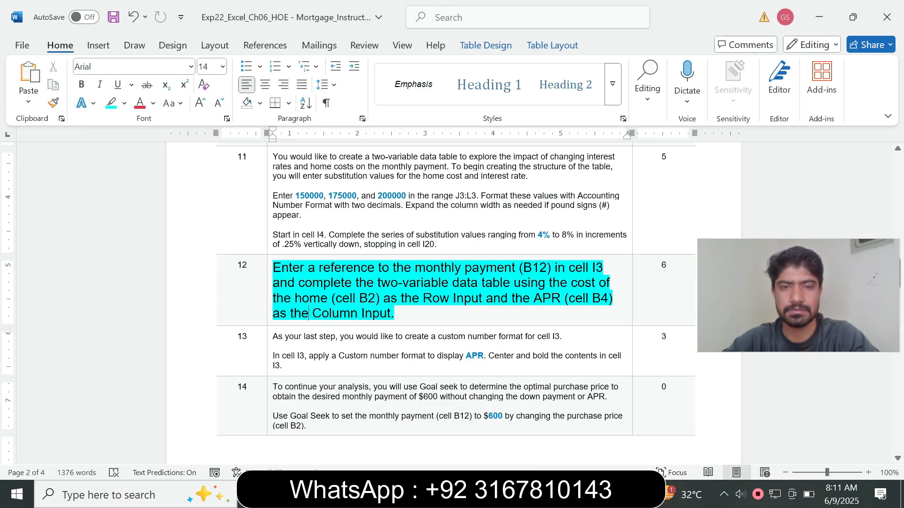
drag(336, 298, 400, 298)
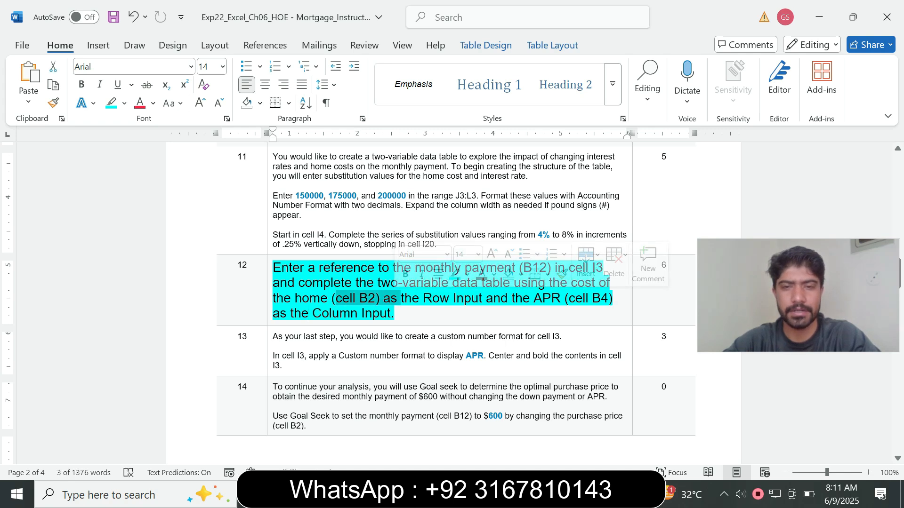
key(alt+Tab)
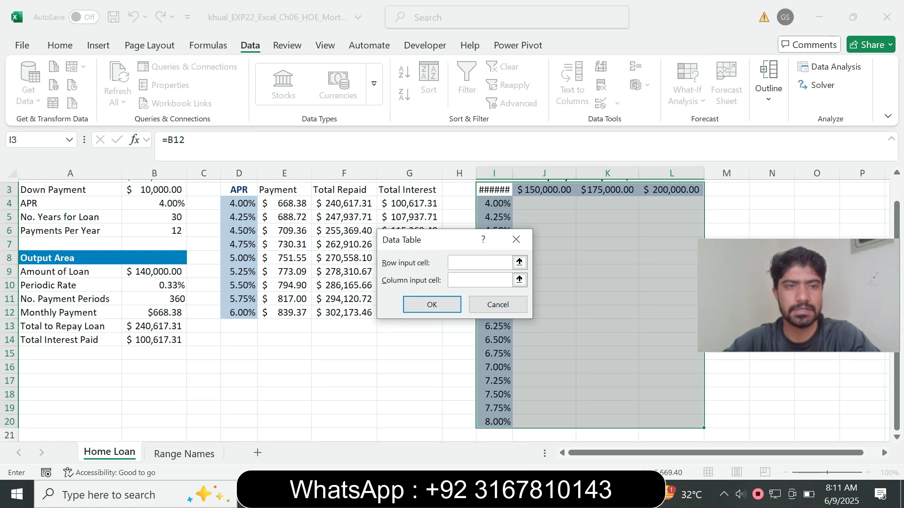
drag(897, 216, 896, 197)
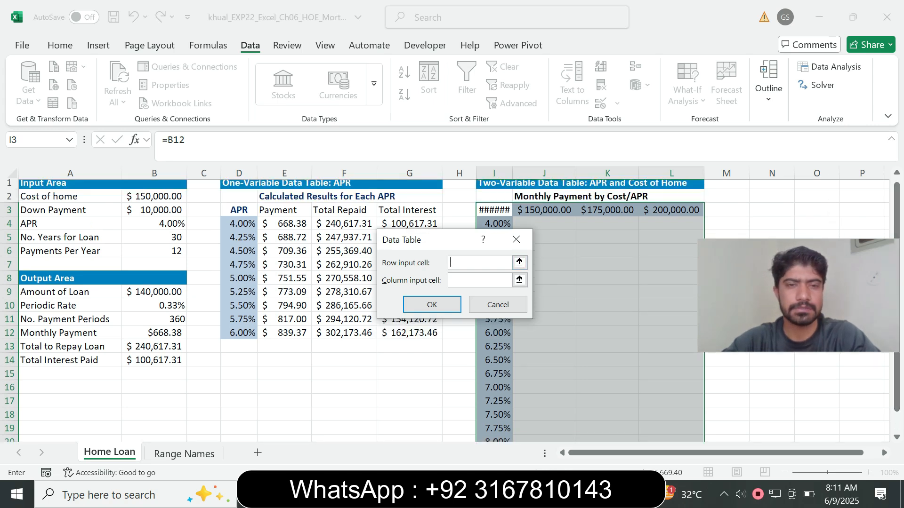
click(153, 196)
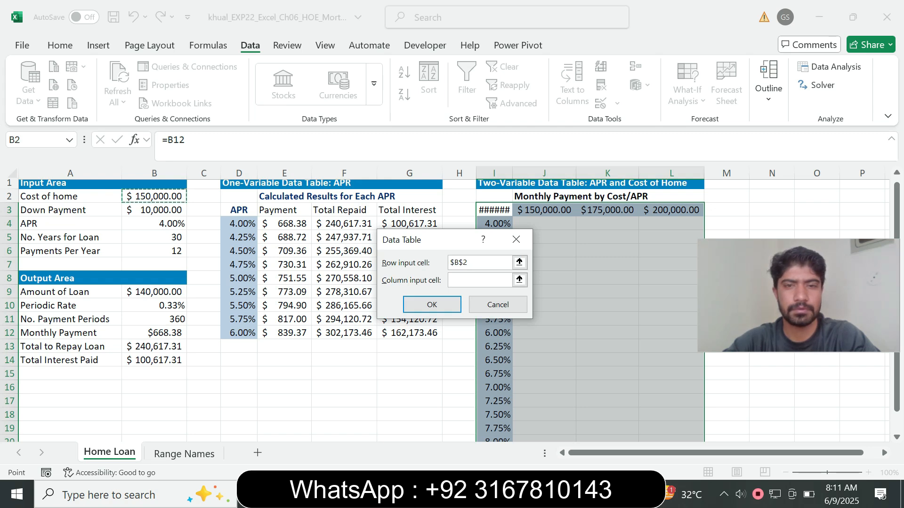
click(479, 280)
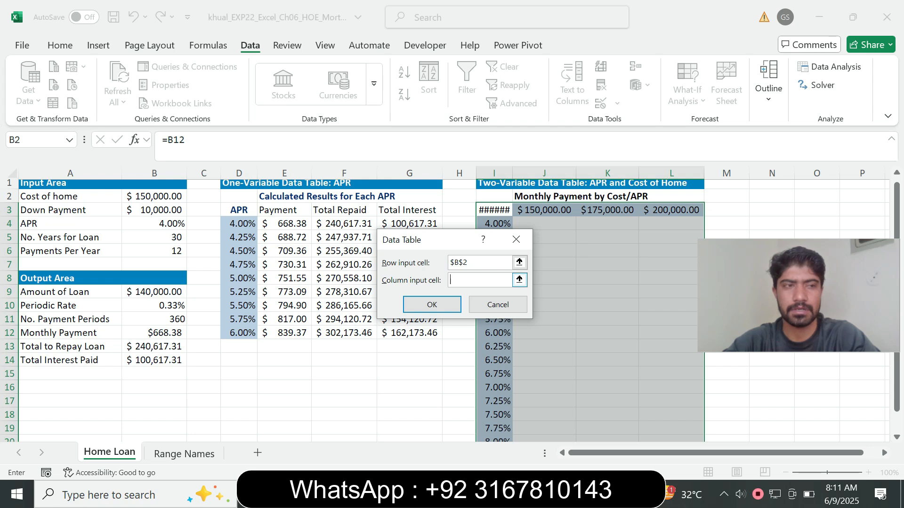
click(154, 224)
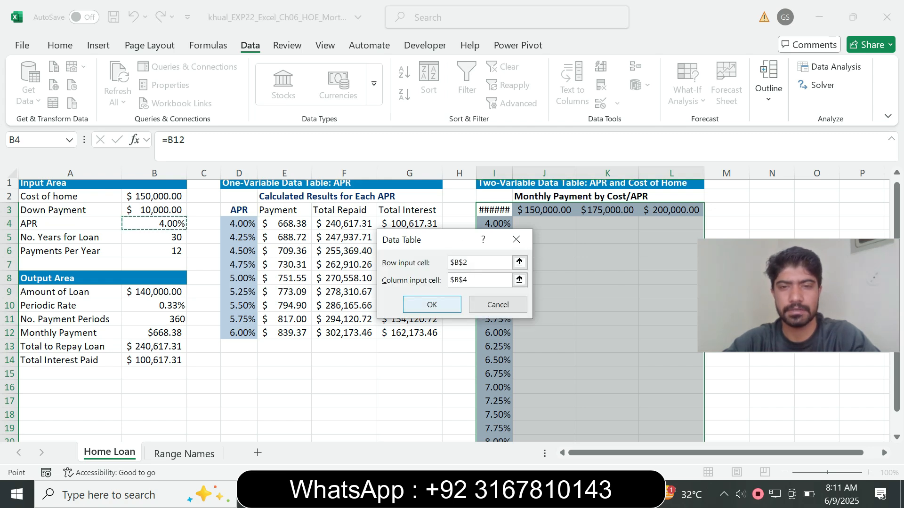
click(432, 304)
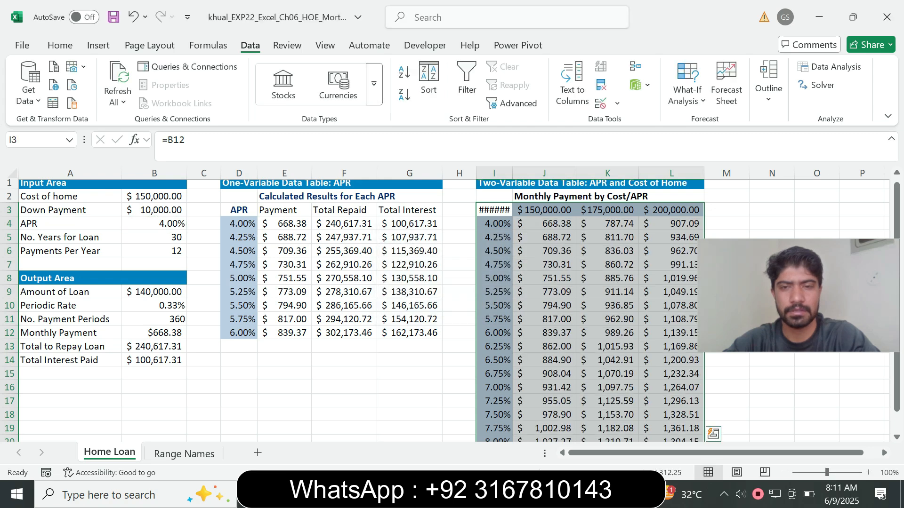
Step: Switch to the Word instructions, reset the step 12 text to font size 9 and remove its highlight
key(alt+Tab)
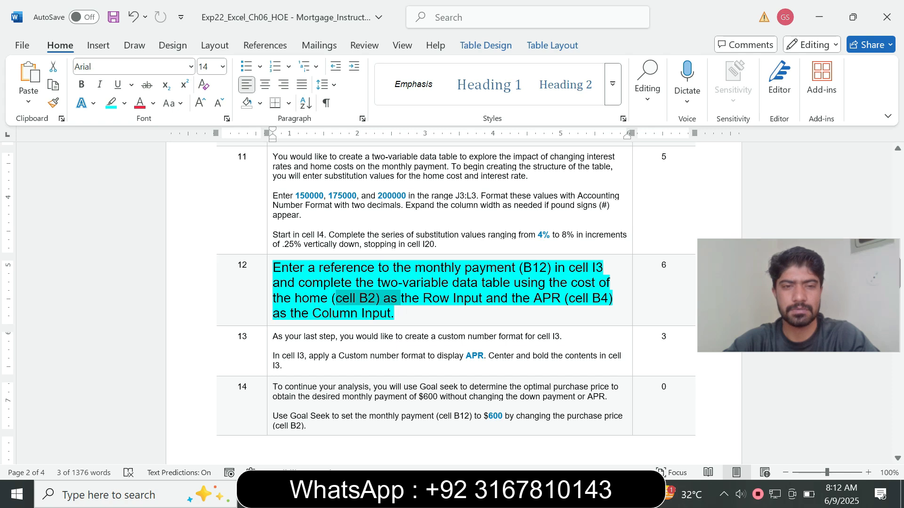
click(270, 312)
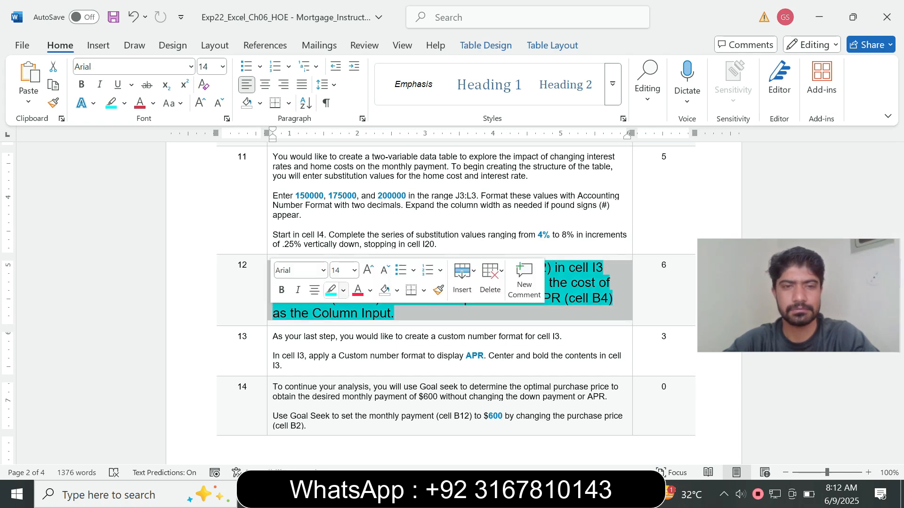
click(354, 270)
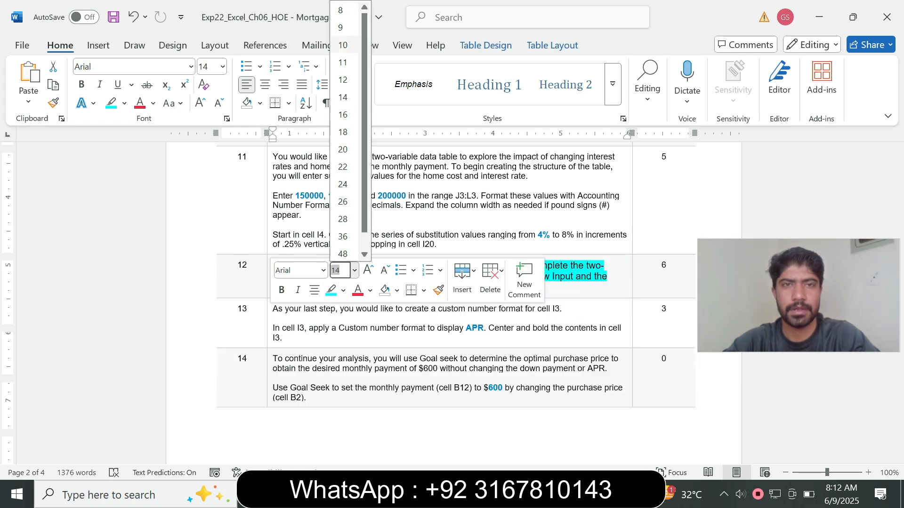
click(340, 28)
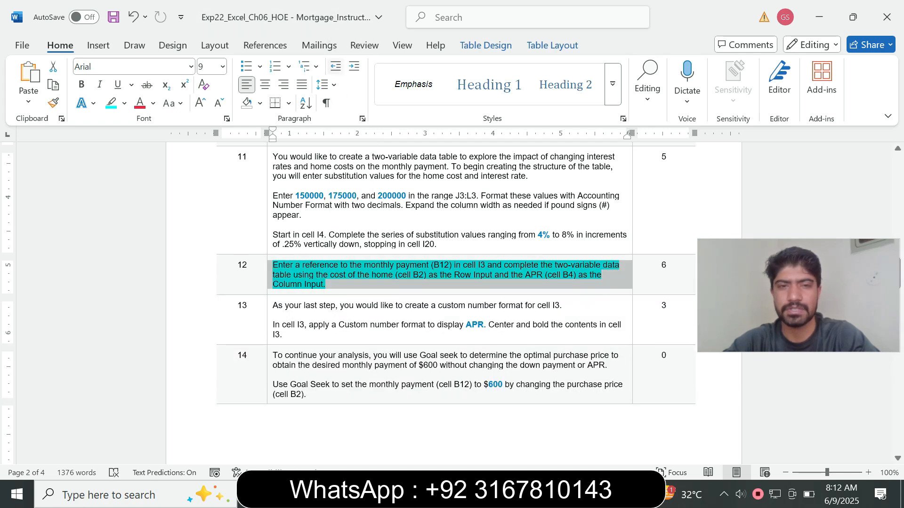
click(125, 104)
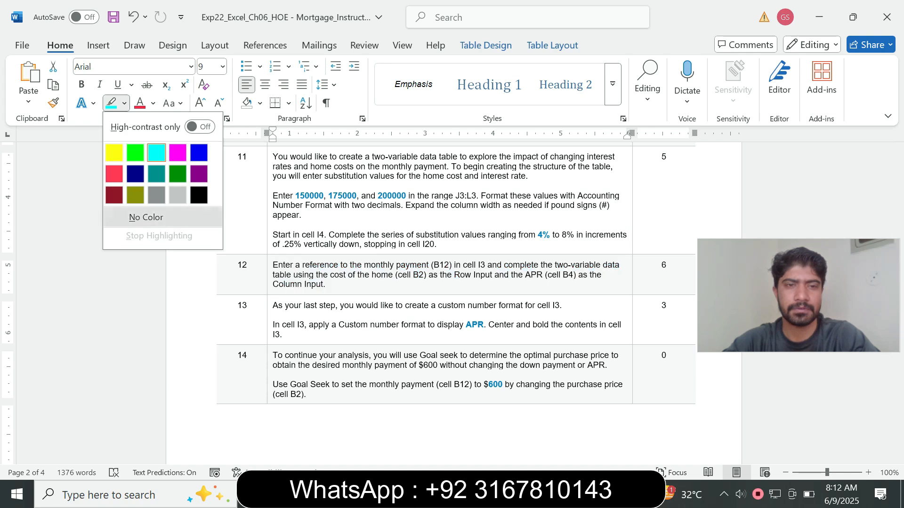
click(146, 217)
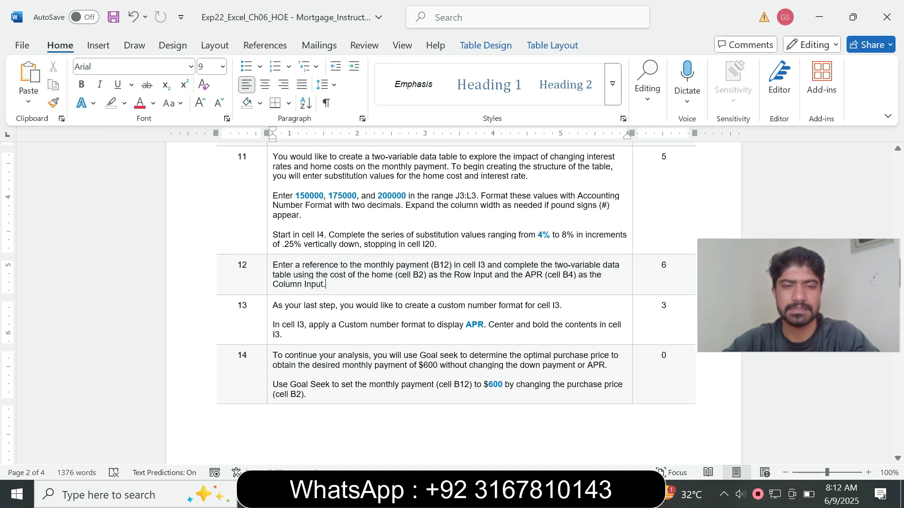
Step: Enlarge the step 13 instruction text to font size 14 and highlight it in turquoise
click(269, 318)
click(354, 277)
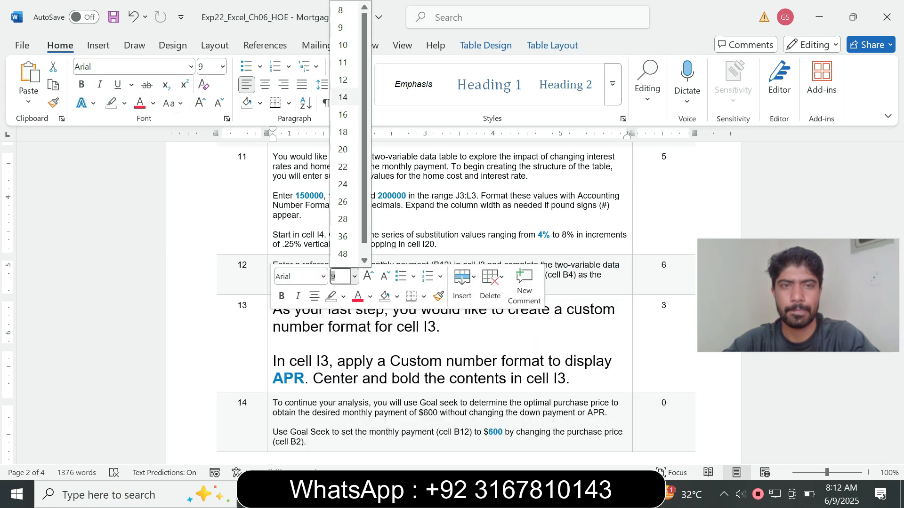
click(343, 97)
click(124, 103)
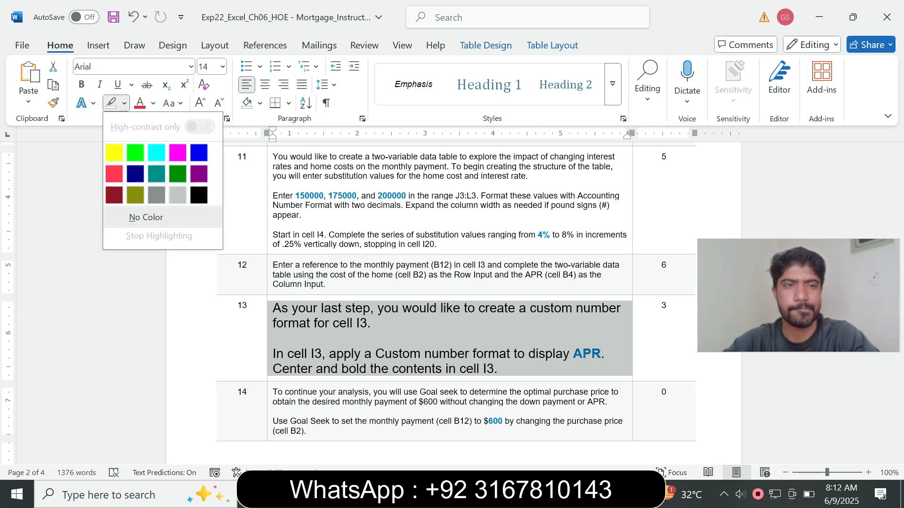
click(156, 152)
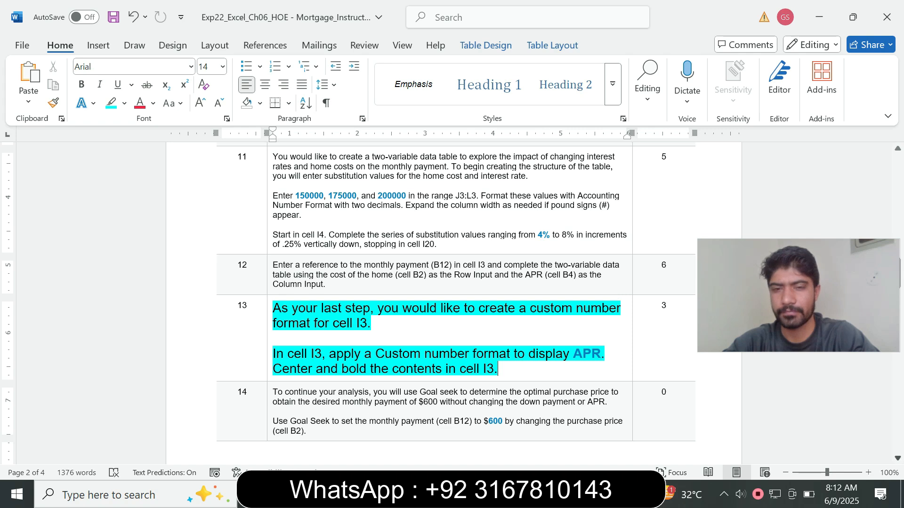
Step: Read which cell the step 13 instruction targets, then select cell I3 in the Excel workbook
scroll(452, 301, down, 3)
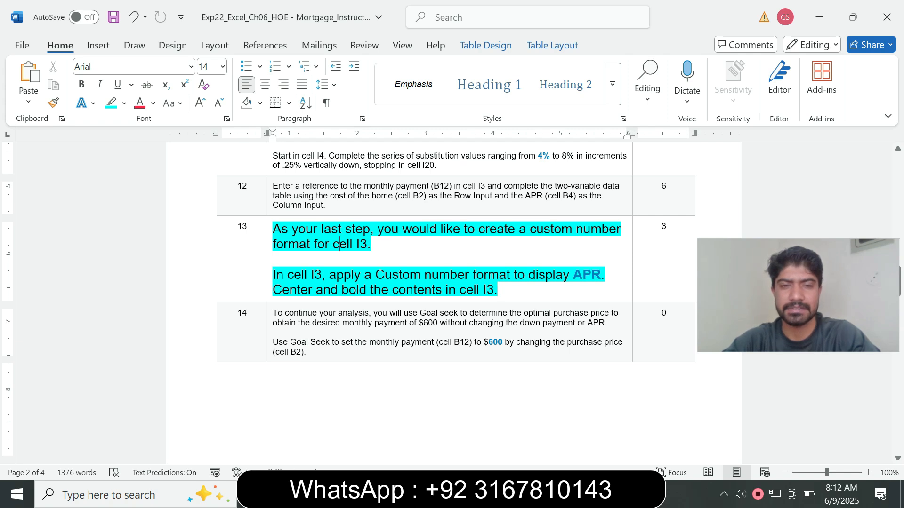
drag(339, 244, 378, 244)
click(377, 244)
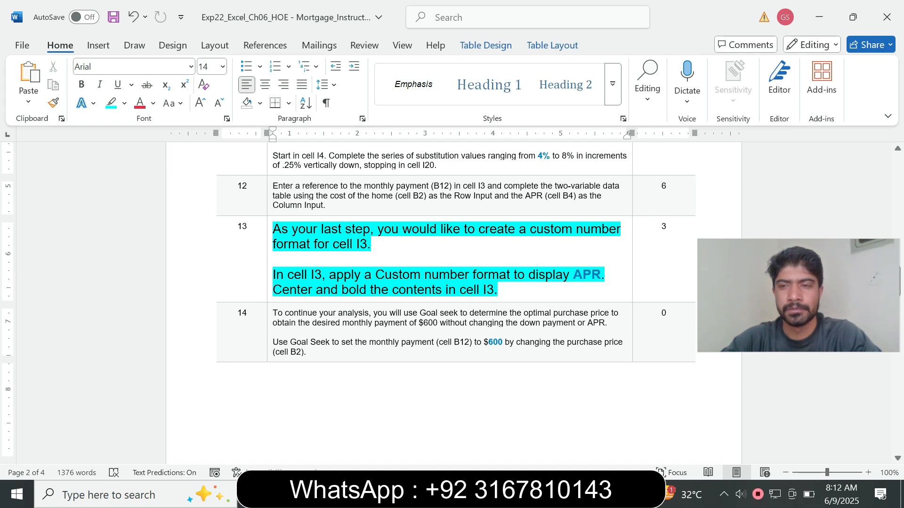
drag(288, 275, 328, 275)
key(alt+Tab)
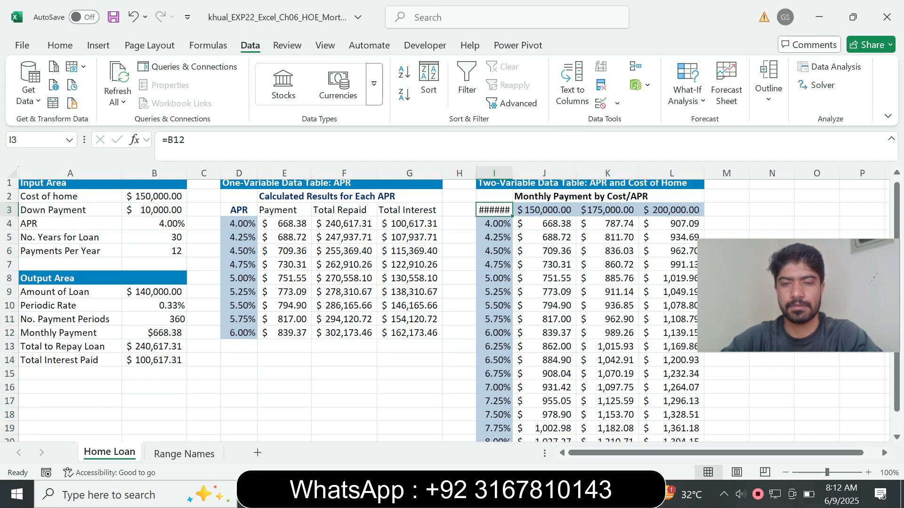
Step: Copy the word APR from the step 13 instruction in Word, recheck the instruction and return to the Excel workbook
key(alt+Tab)
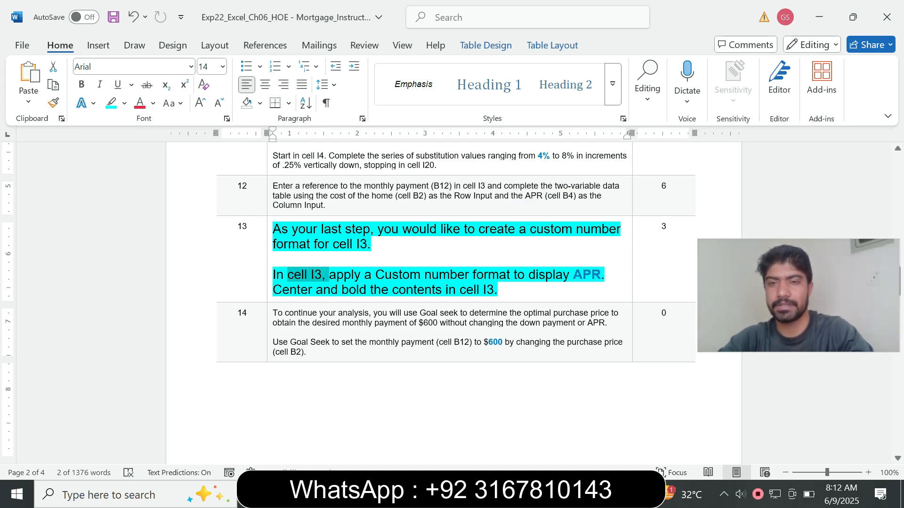
drag(573, 274, 602, 275)
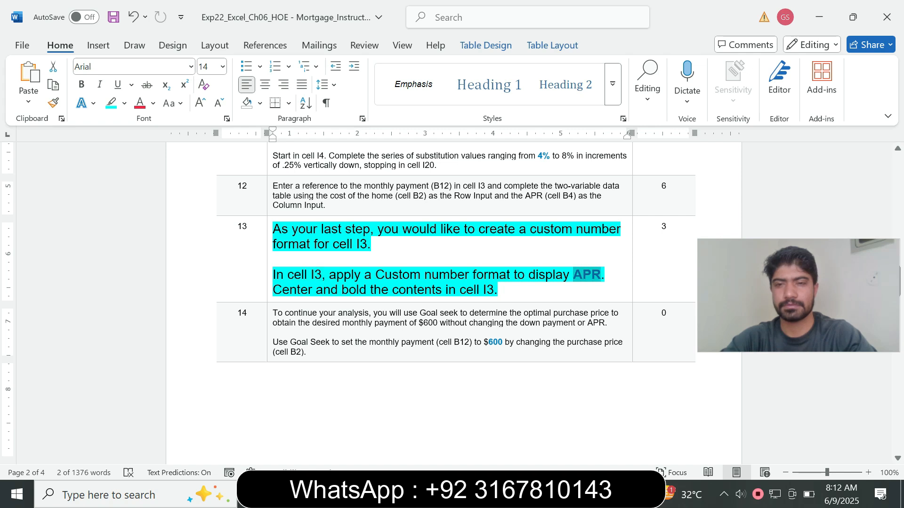
key(ctrl+c)
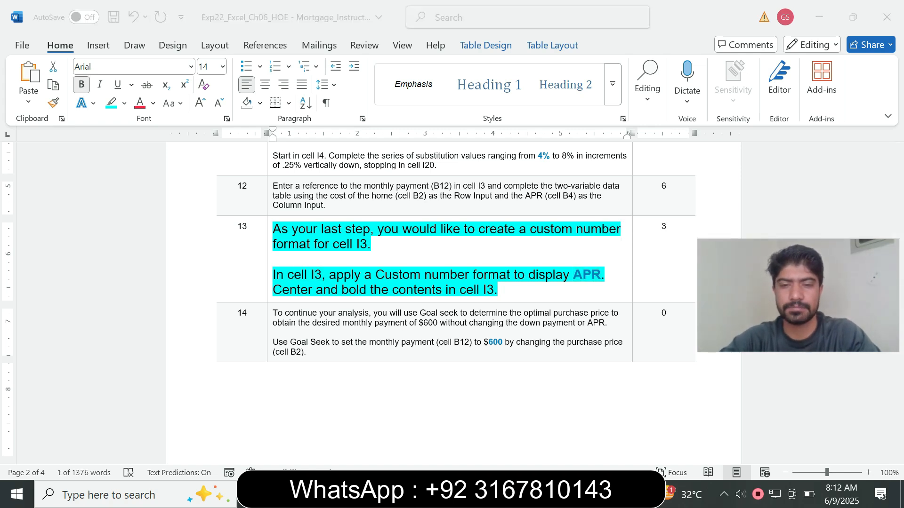
key(alt+Tab)
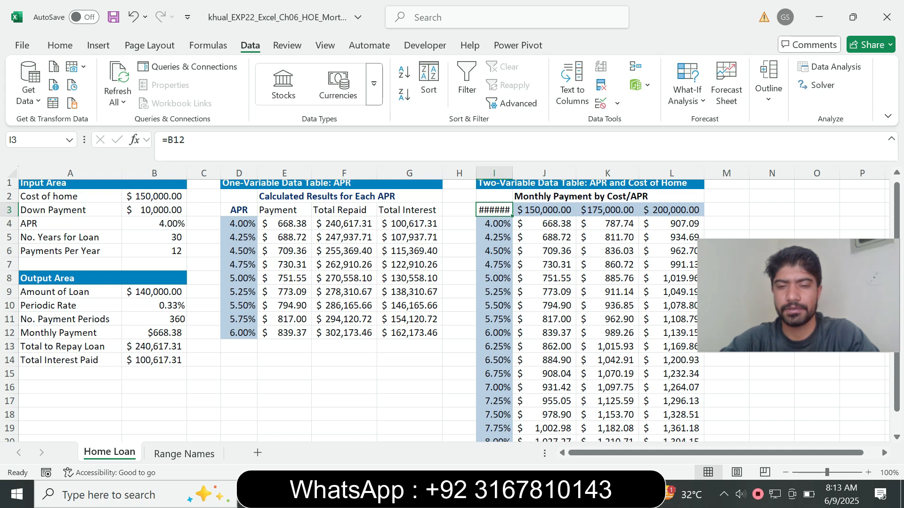
key(alt+Tab)
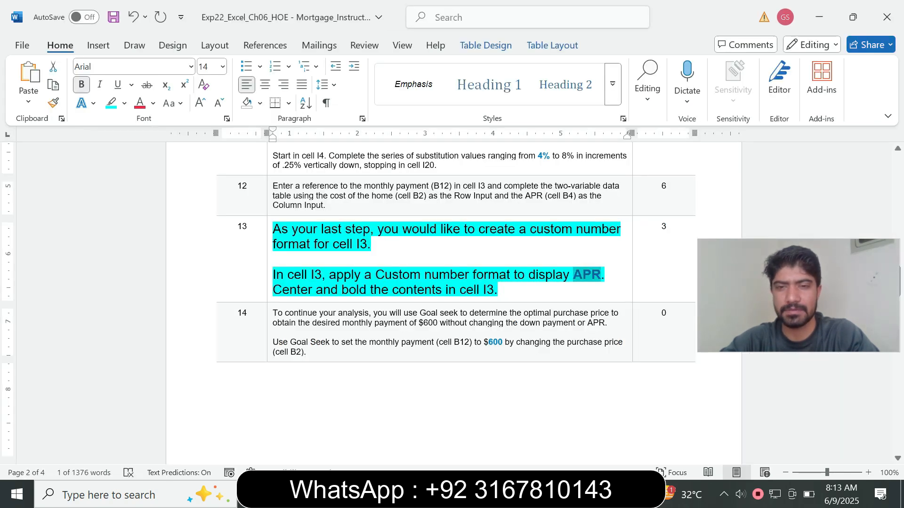
key(alt+Tab)
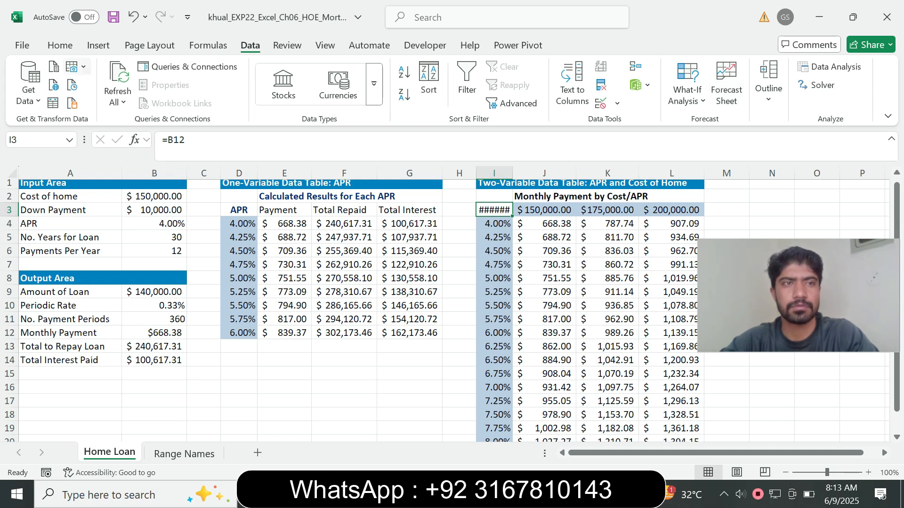
Step: Apply the custom number format "APR", including the quotation marks, to cell I3
click(60, 45)
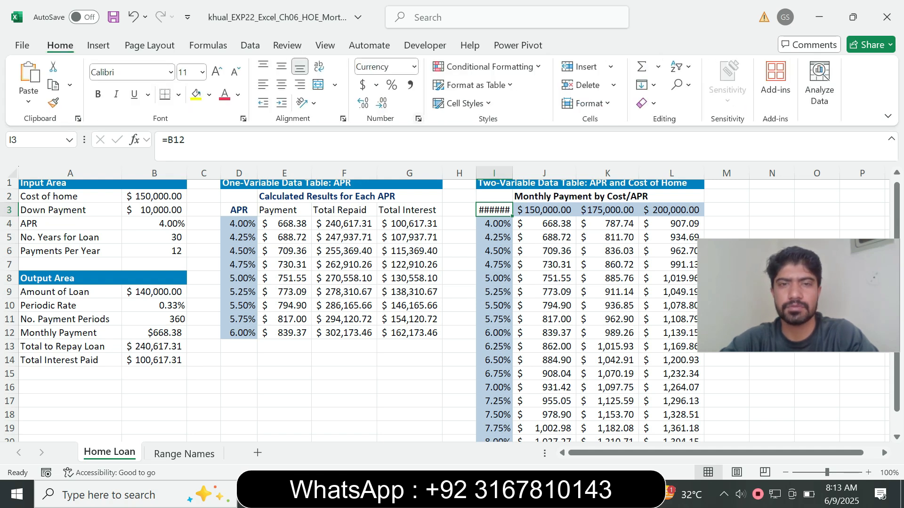
key(ctrl+1)
click(299, 270)
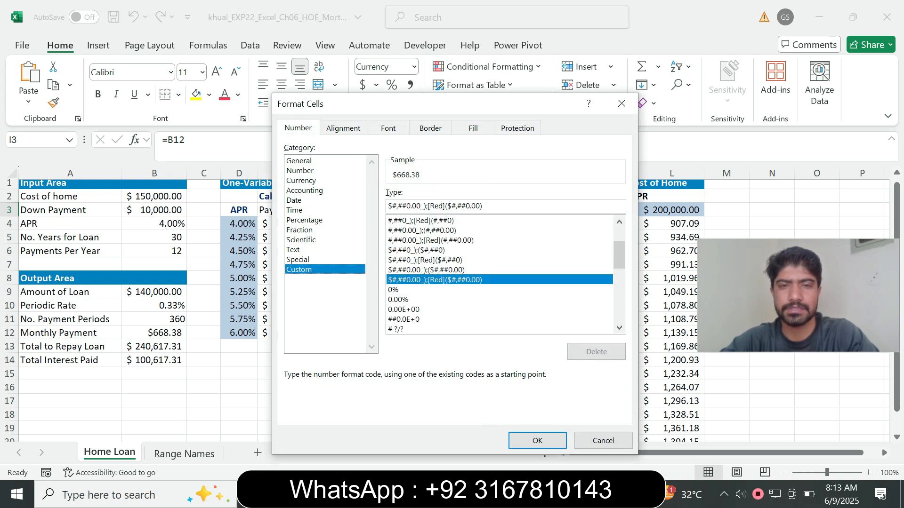
scroll(619, 255, up, 2)
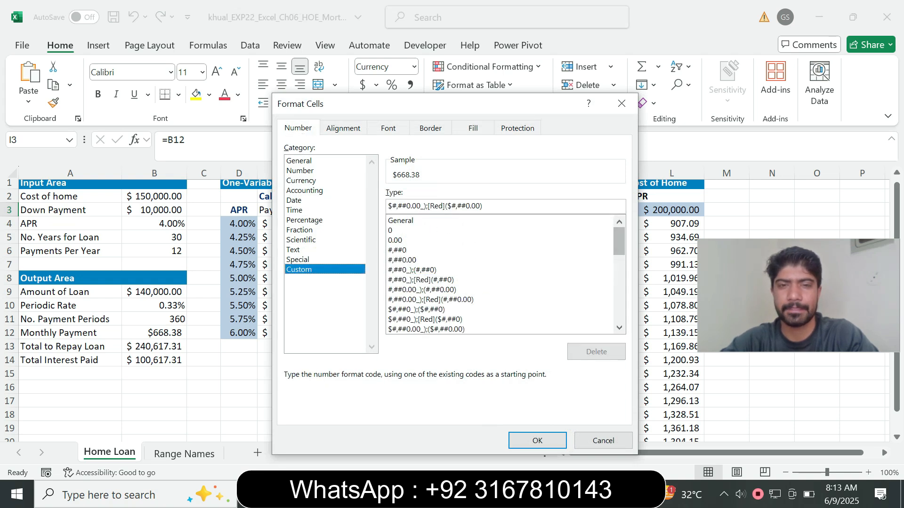
click(400, 221)
double_click(400, 206)
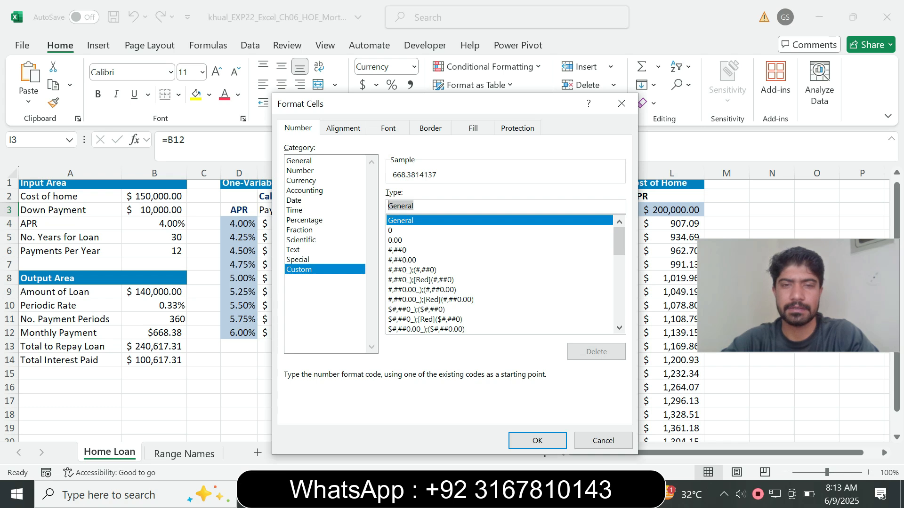
text(")
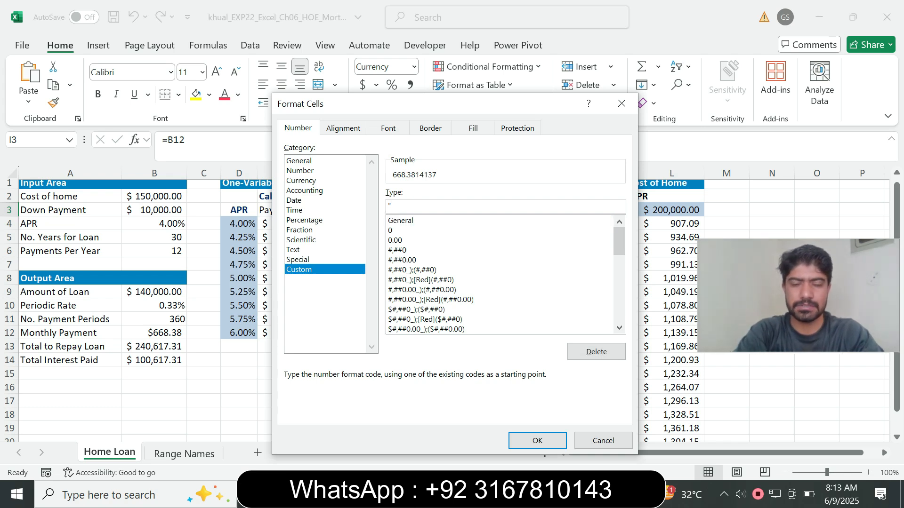
text(APR")
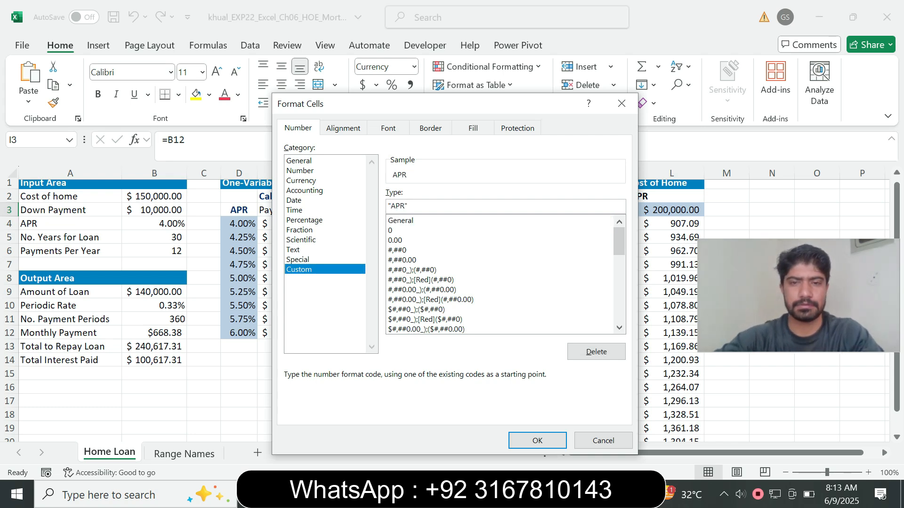
click(537, 440)
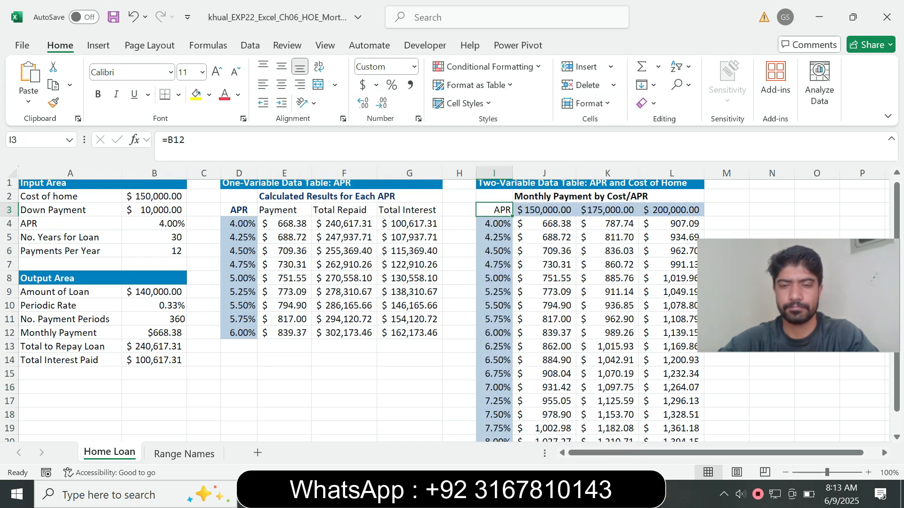
Step: Check the rest of the step 13 instruction in Word, then bold and center the contents of cell I3 in Excel
key(alt+Tab)
drag(273, 290, 445, 290)
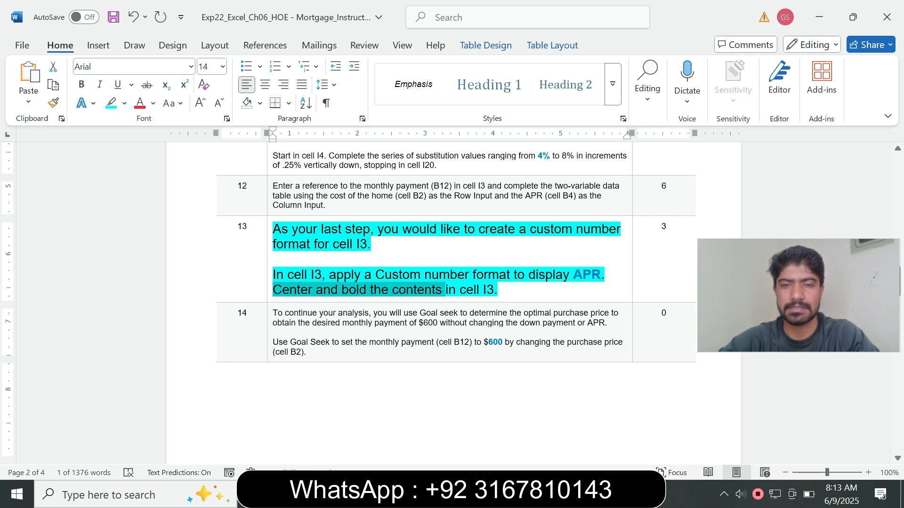
key(alt+Tab)
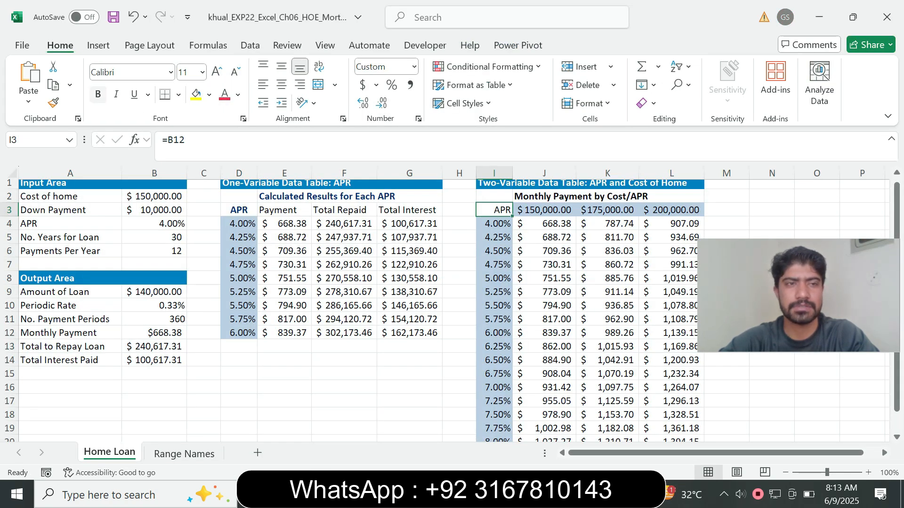
key(ctrl+b)
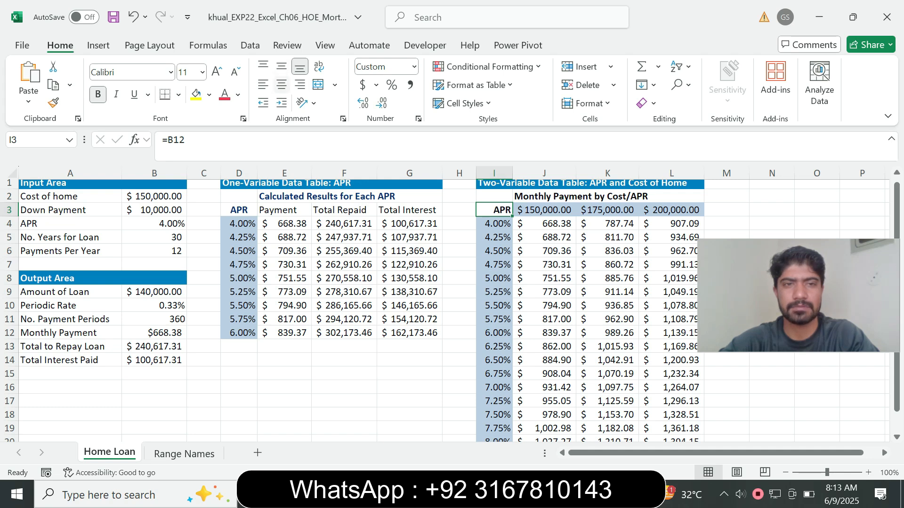
click(281, 85)
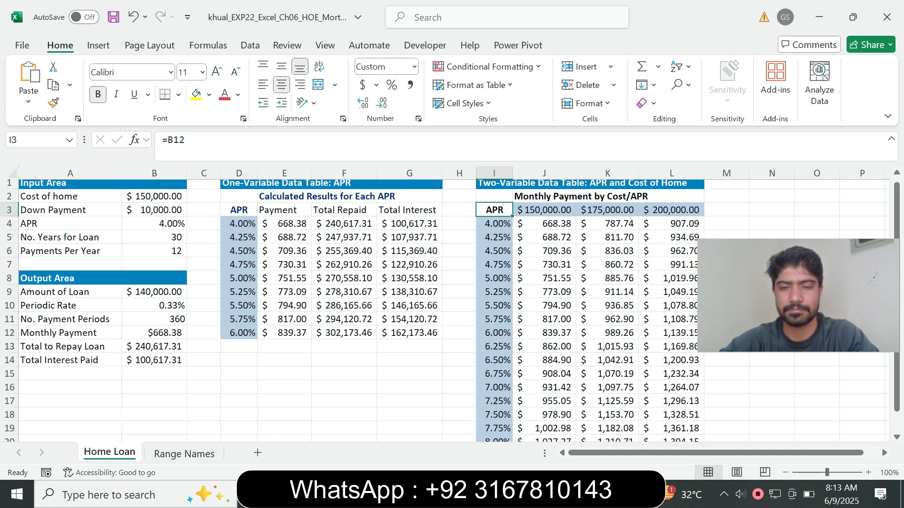
Step: Return to the Word instructions, reset the step 13 text to font size 9 and remove its highlight
key(alt+Tab)
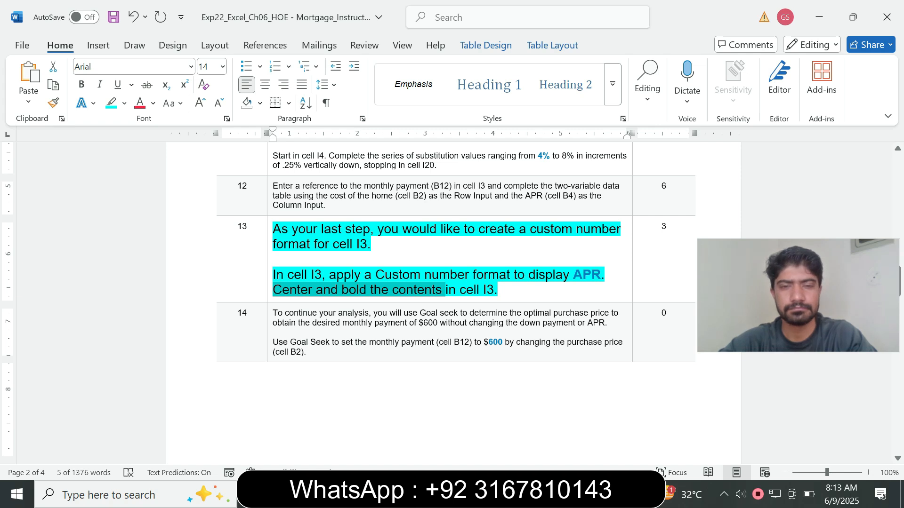
click(270, 259)
click(354, 217)
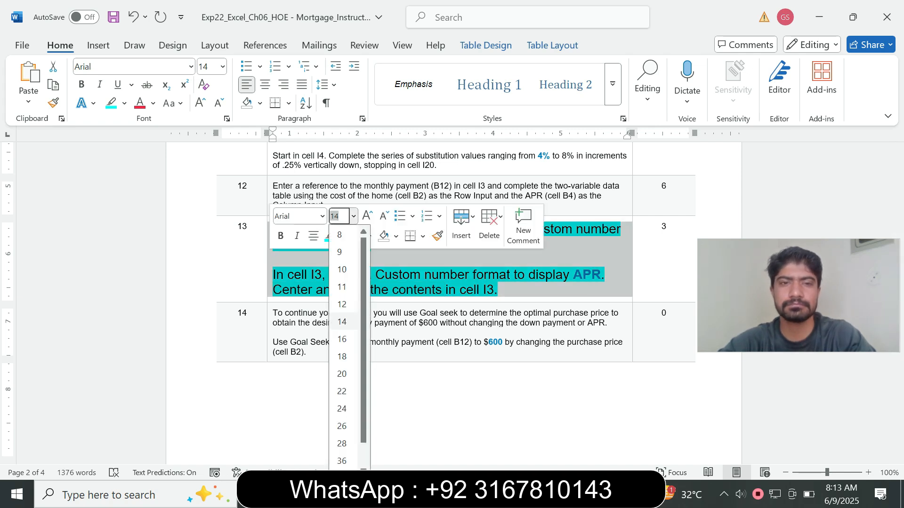
click(340, 253)
click(342, 236)
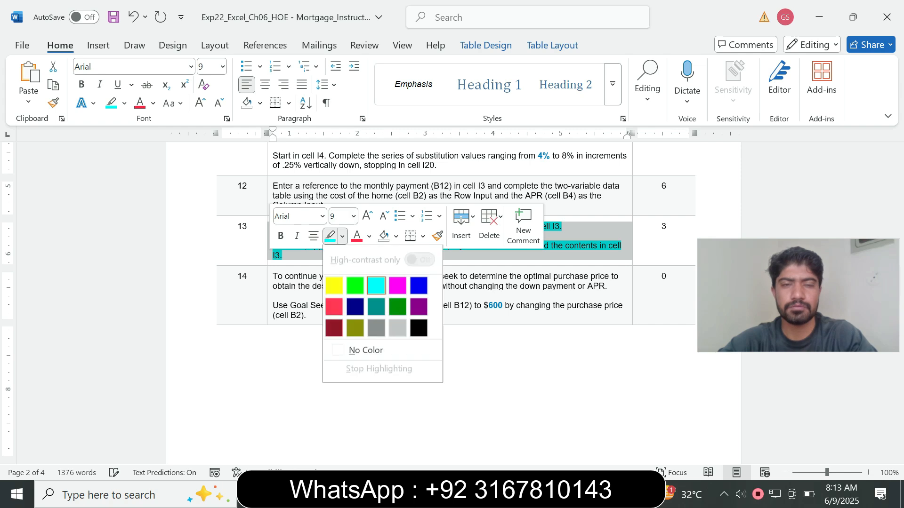
click(366, 350)
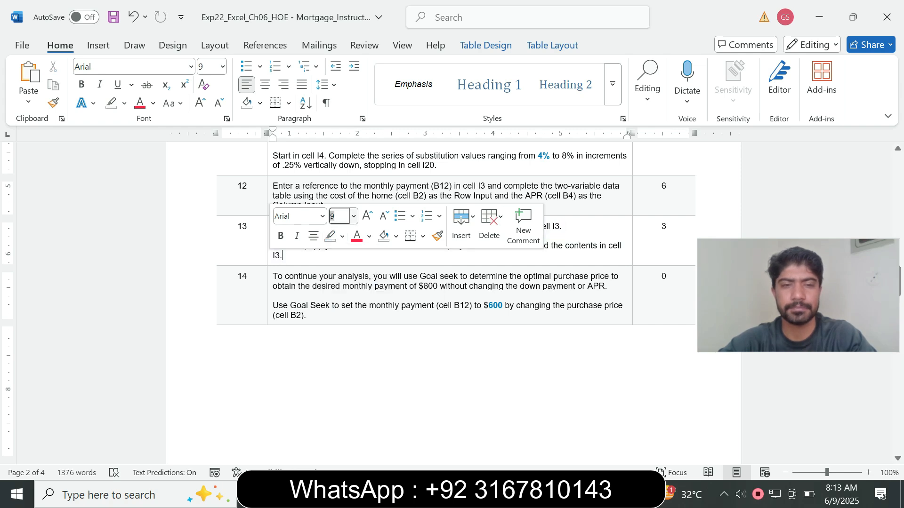
Step: Set the step 14 instruction text to font size 14 and highlight it in turquoise
click(270, 308)
click(351, 267)
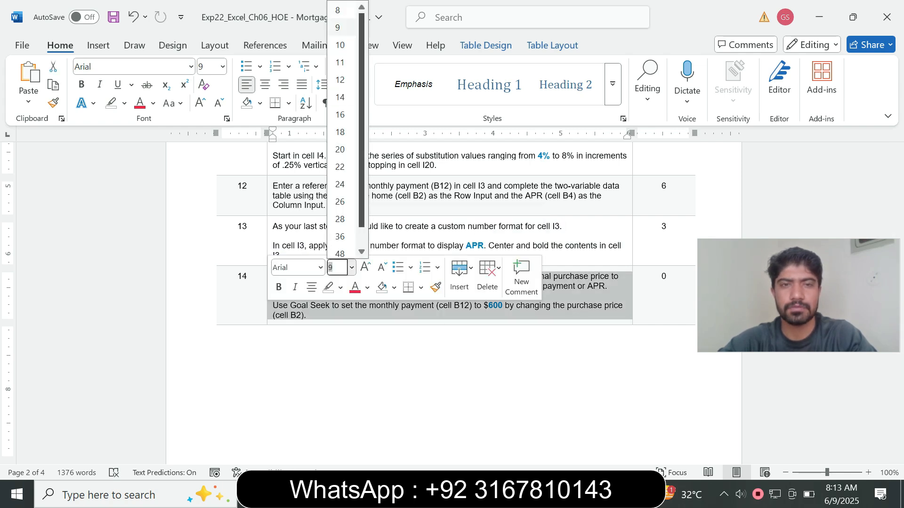
click(340, 97)
click(124, 103)
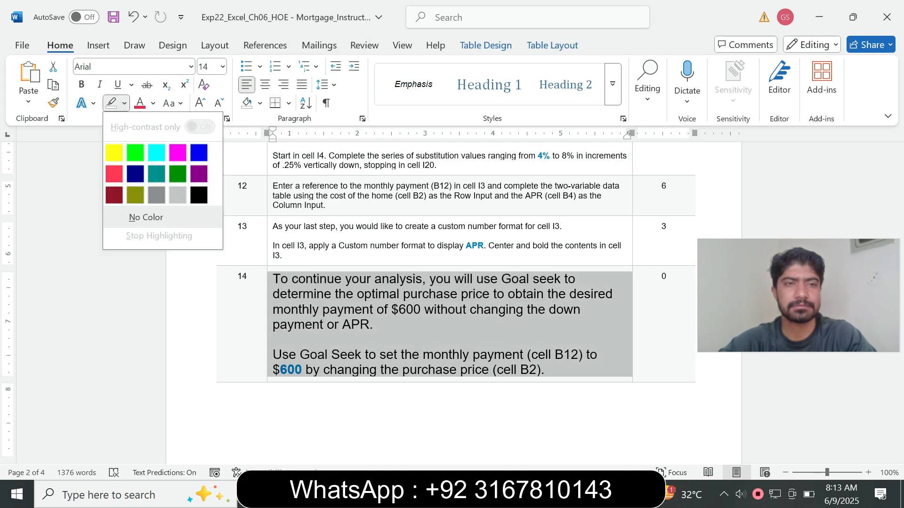
click(156, 152)
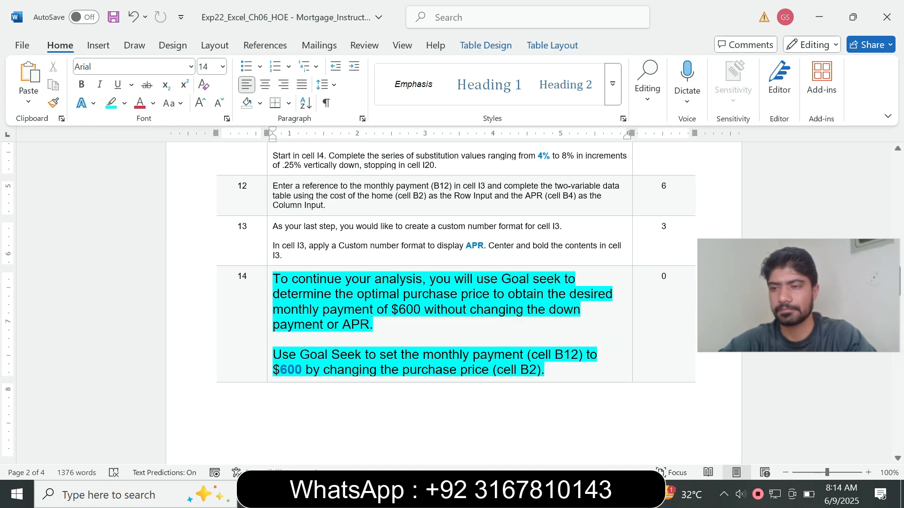
Step: Read ahead through the instructions from step 15 to step 19, then return to step 14
scroll(454, 301, down, 8)
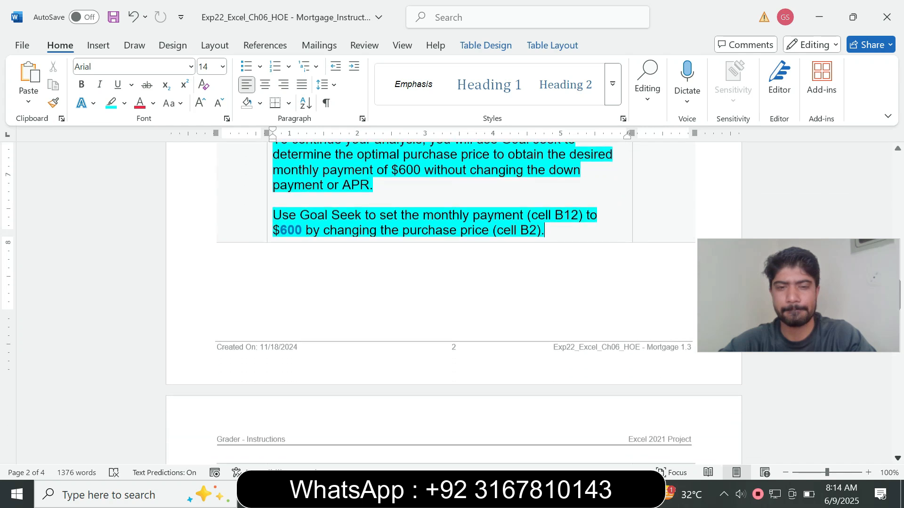
scroll(454, 302, down, 3)
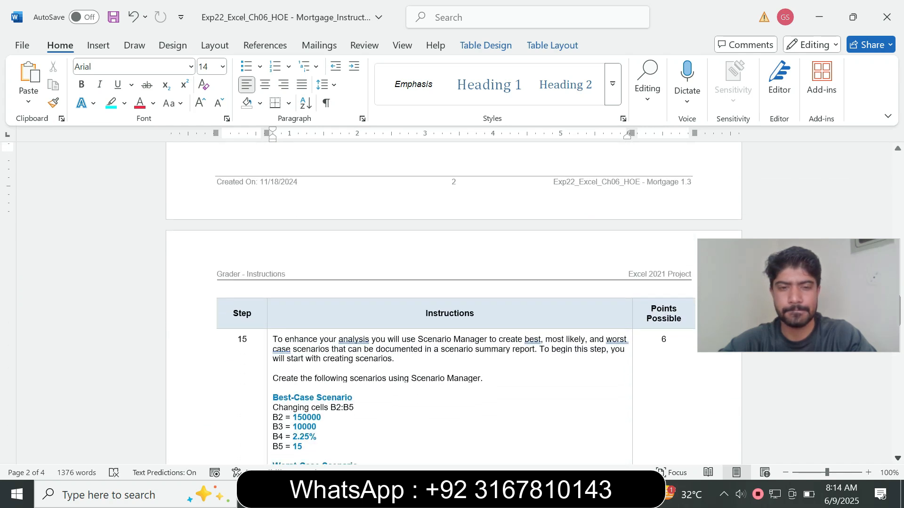
scroll(454, 304, down, 5)
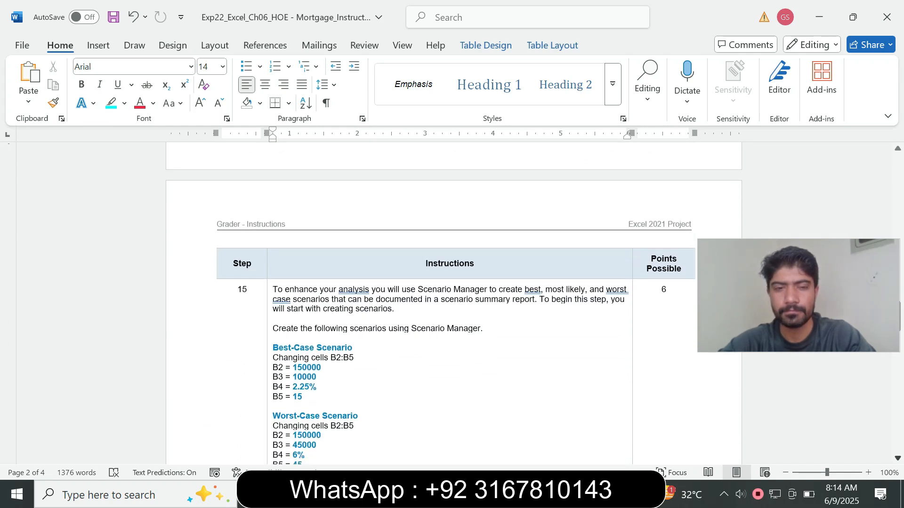
scroll(454, 304, down, 10)
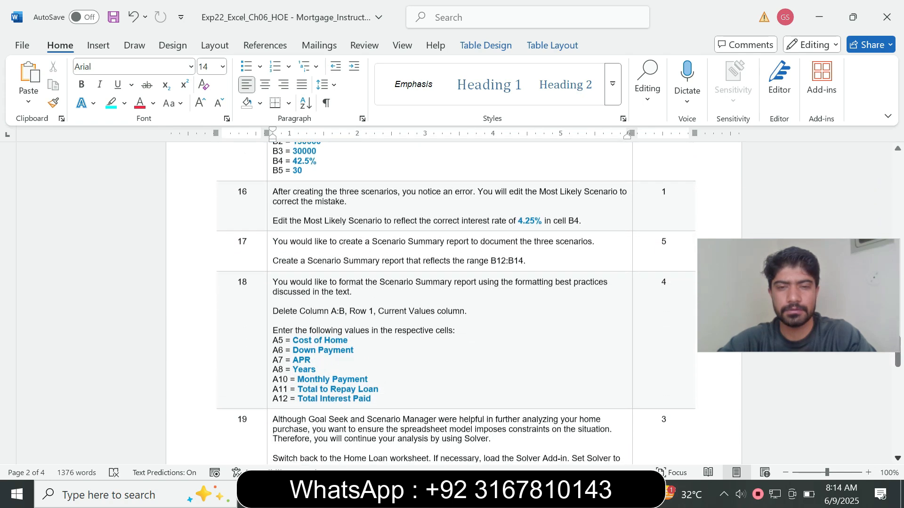
drag(897, 355, 898, 274)
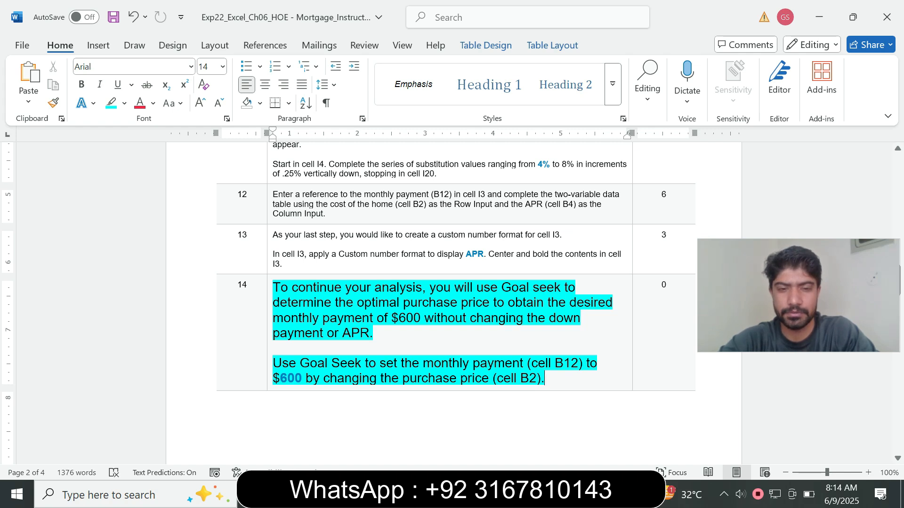
Step: Switch to the Excel workbook and open Goal Seek, then recheck the step 14 instruction in Word and return to Excel
key(alt+Tab)
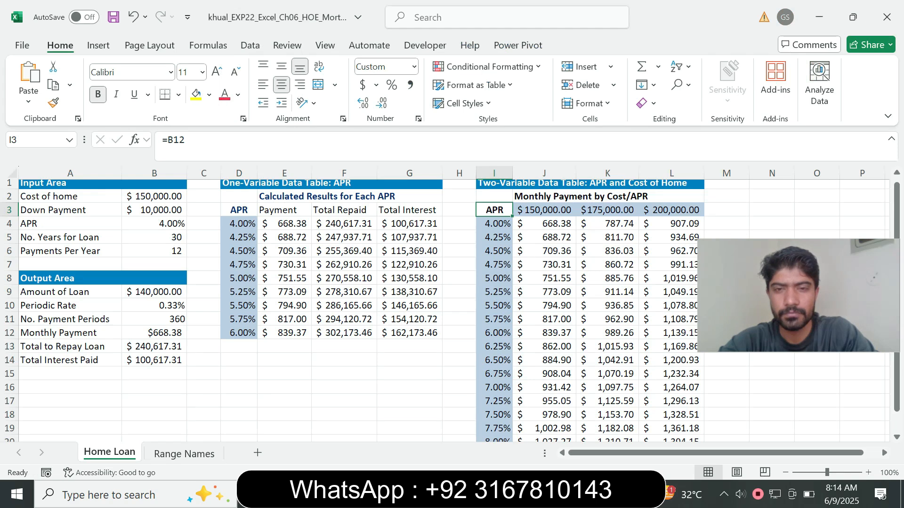
click(544, 278)
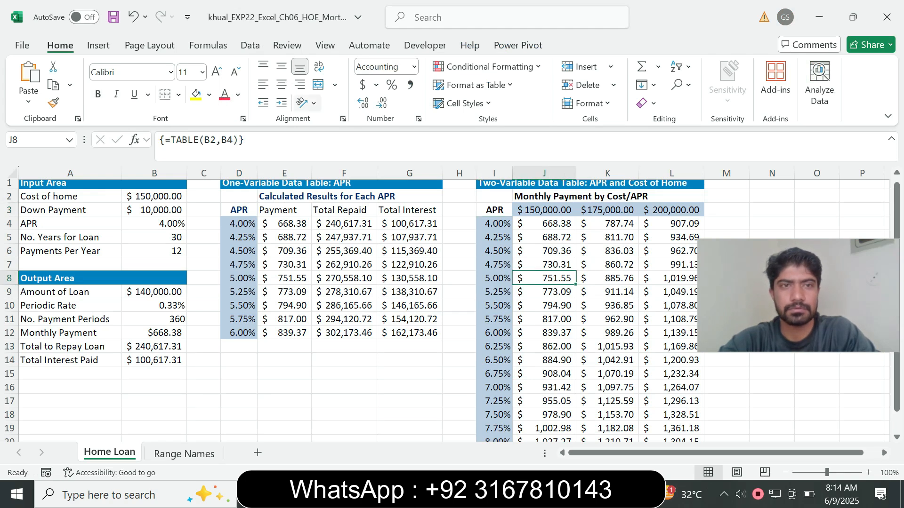
click(250, 46)
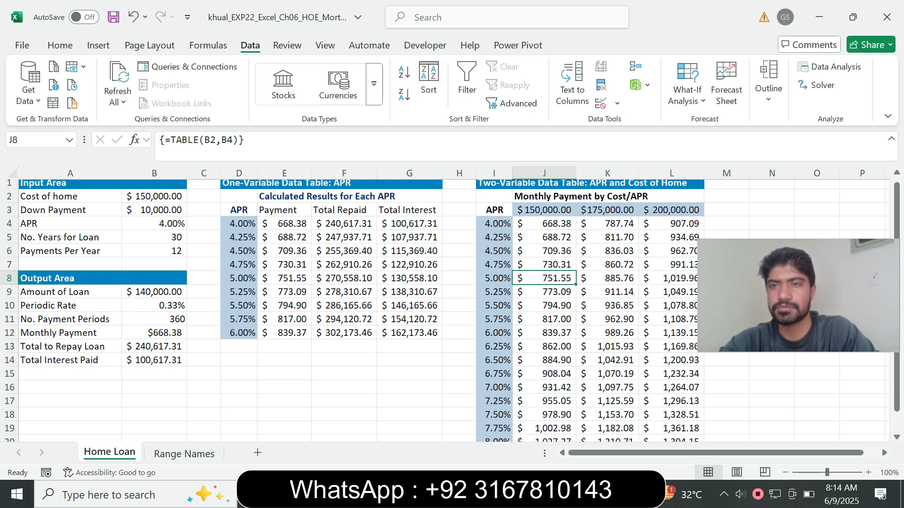
click(687, 87)
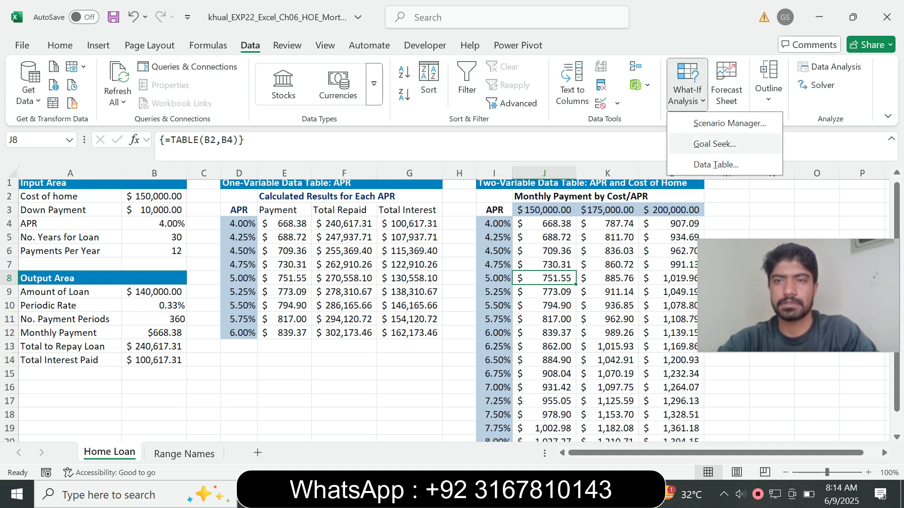
click(694, 142)
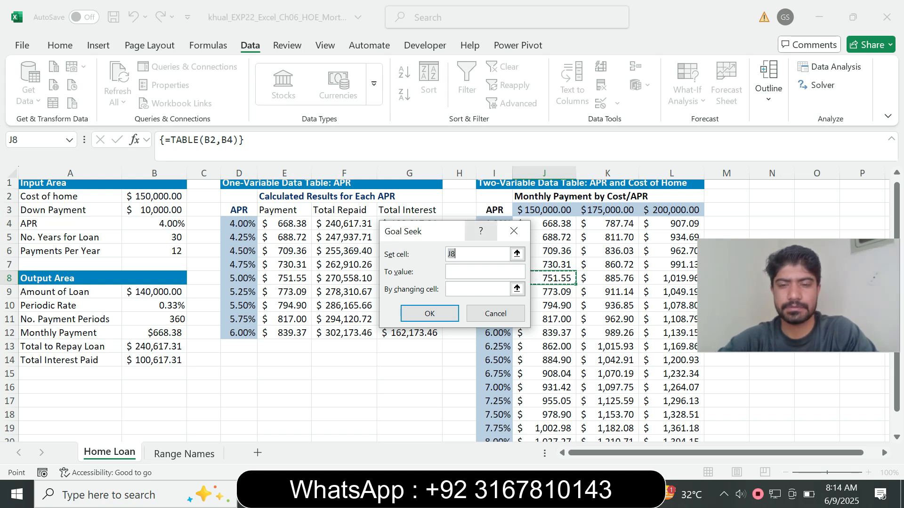
key(alt+Tab)
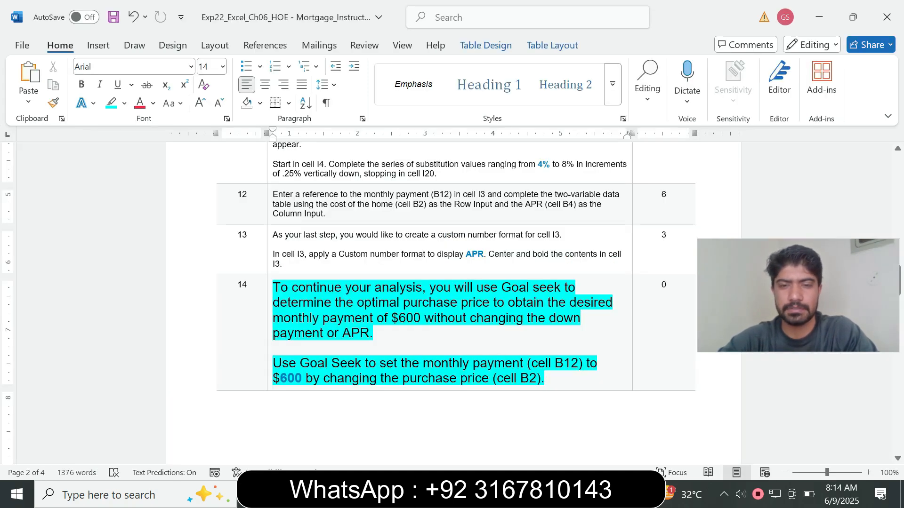
drag(422, 362, 574, 348)
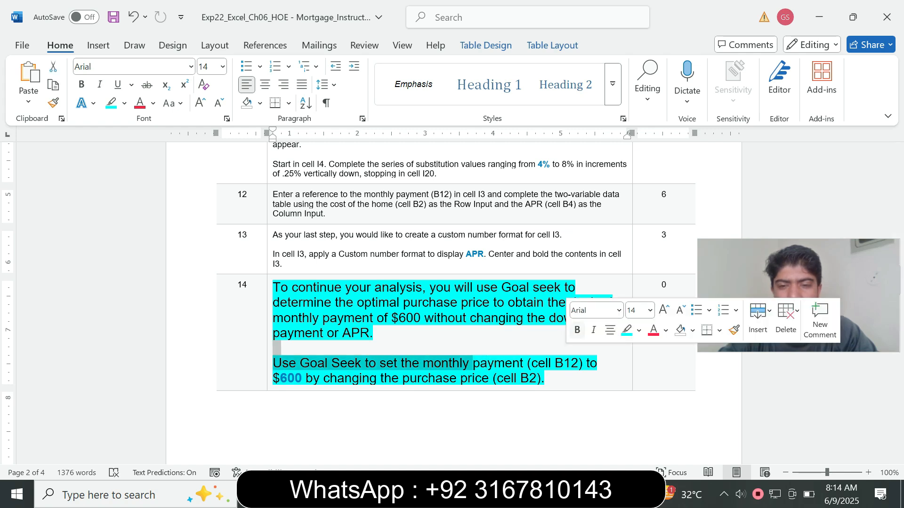
key(alt+Tab)
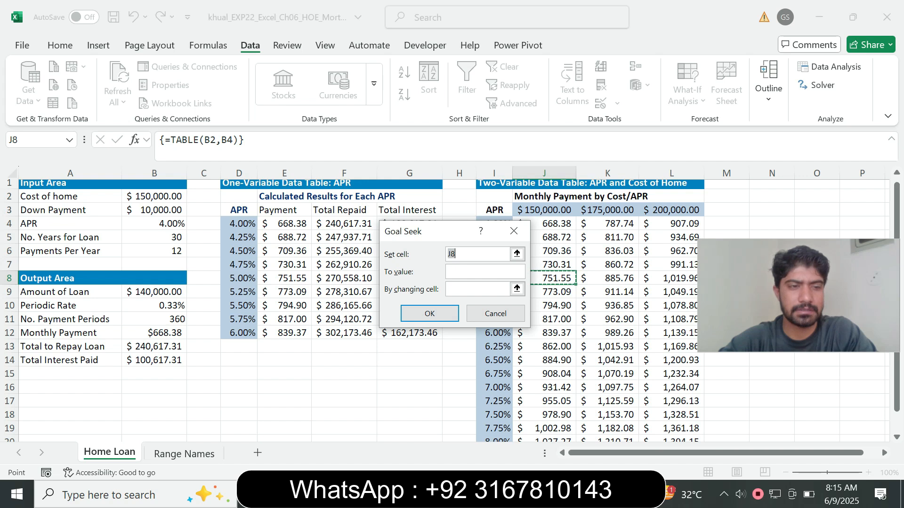
Step: Run Goal Seek to set the monthly payment in B12 to 600 by changing the cost of home in B2, and keep the solution
click(164, 333)
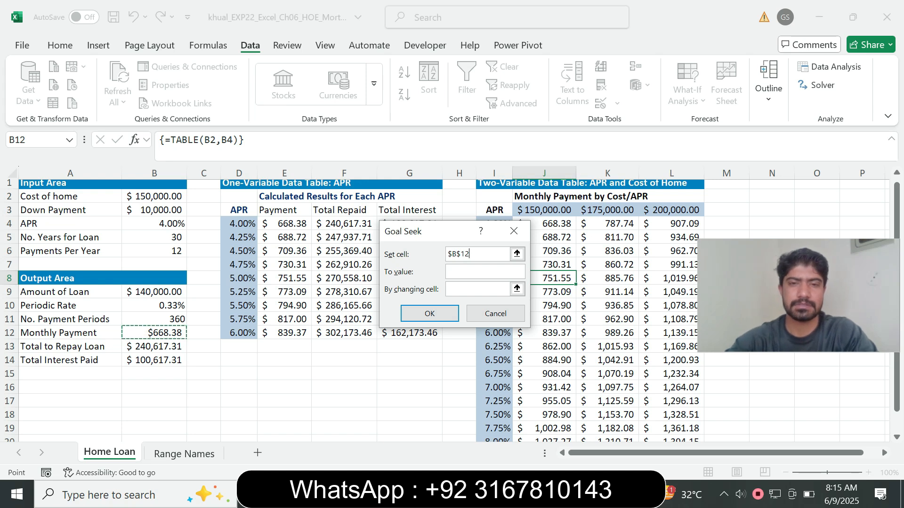
click(485, 271)
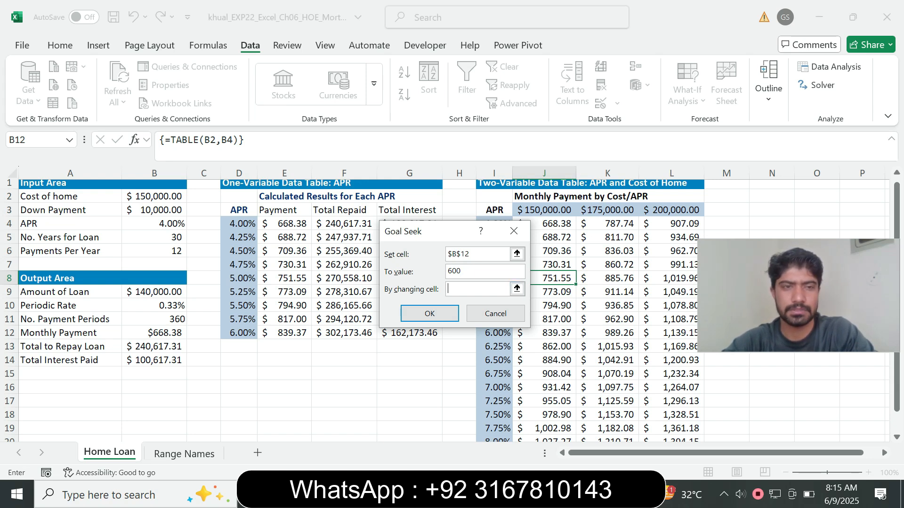
click(478, 289)
click(154, 196)
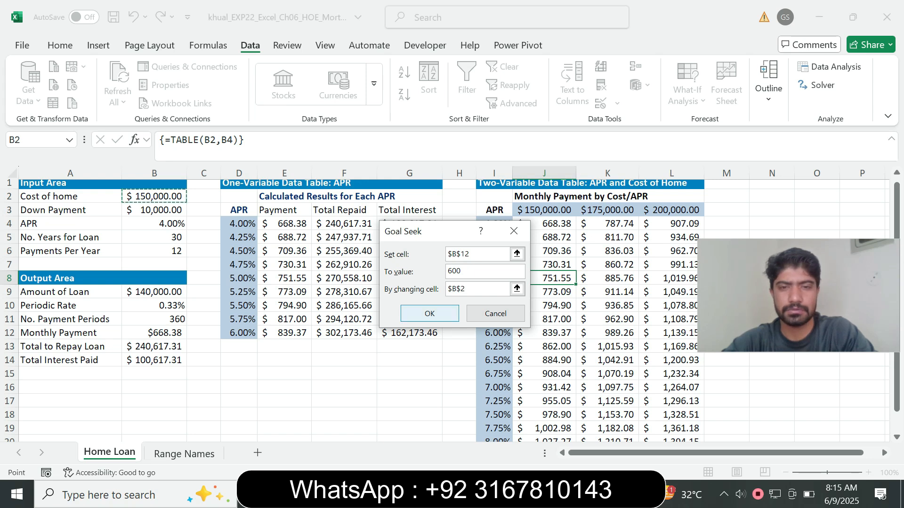
key(Return)
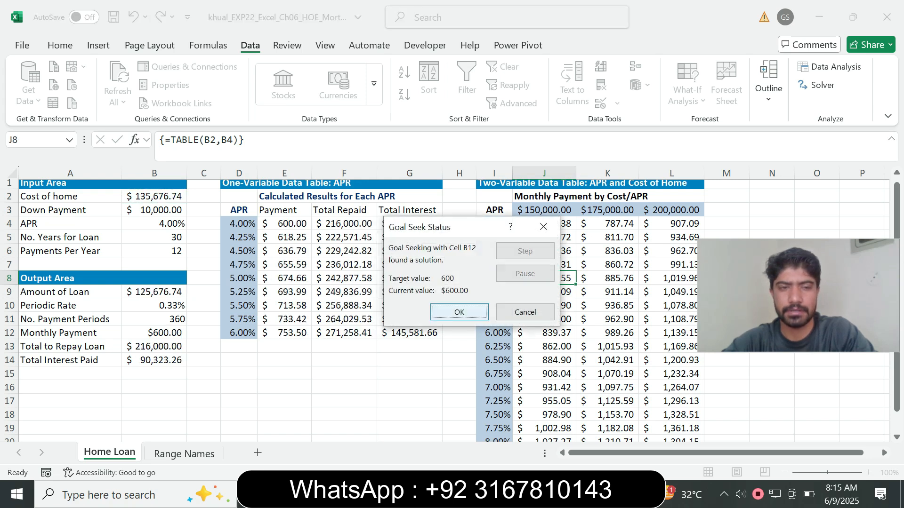
key(Return)
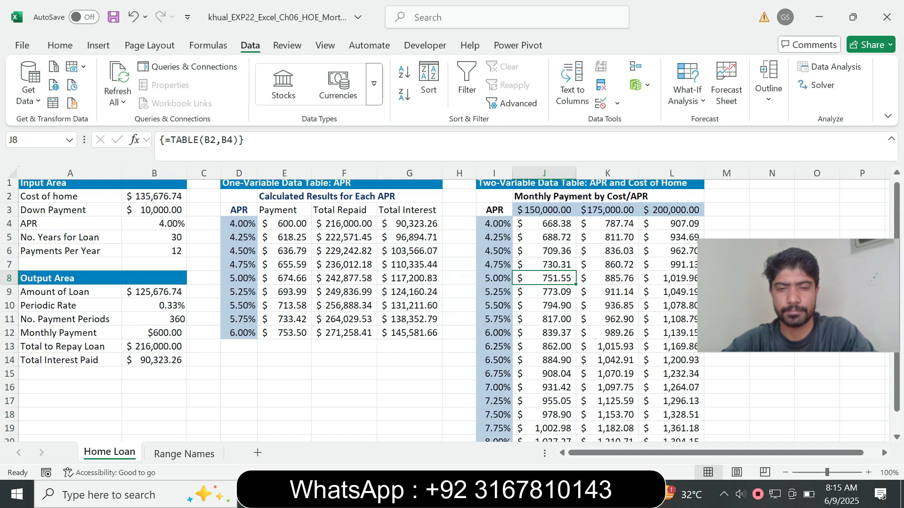
Step: Return to the Word instructions, reset the step 14 text to font size 9 and remove its highlight
key(alt+Tab)
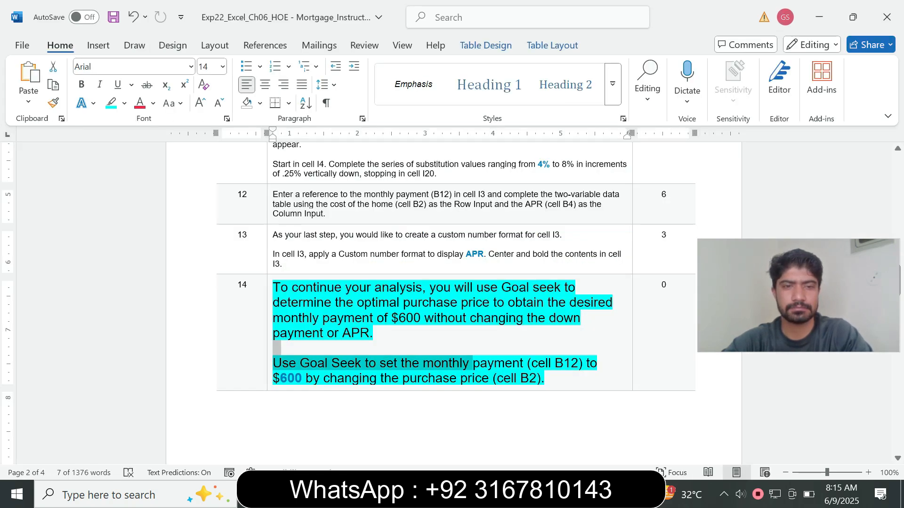
drag(471, 364, 565, 379)
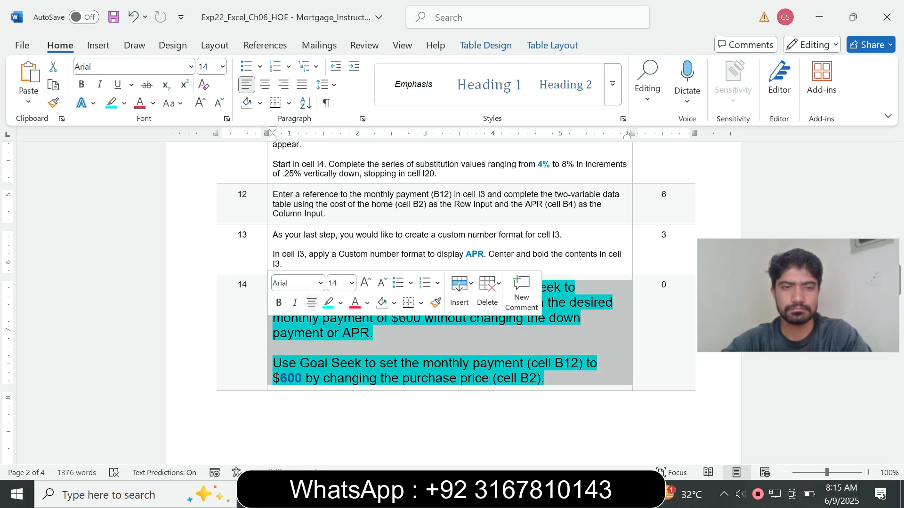
click(352, 283)
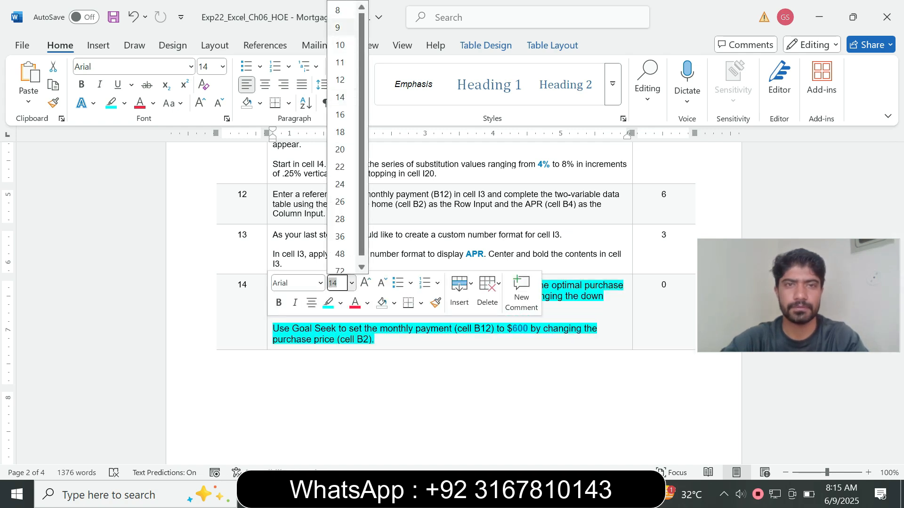
click(338, 27)
click(124, 103)
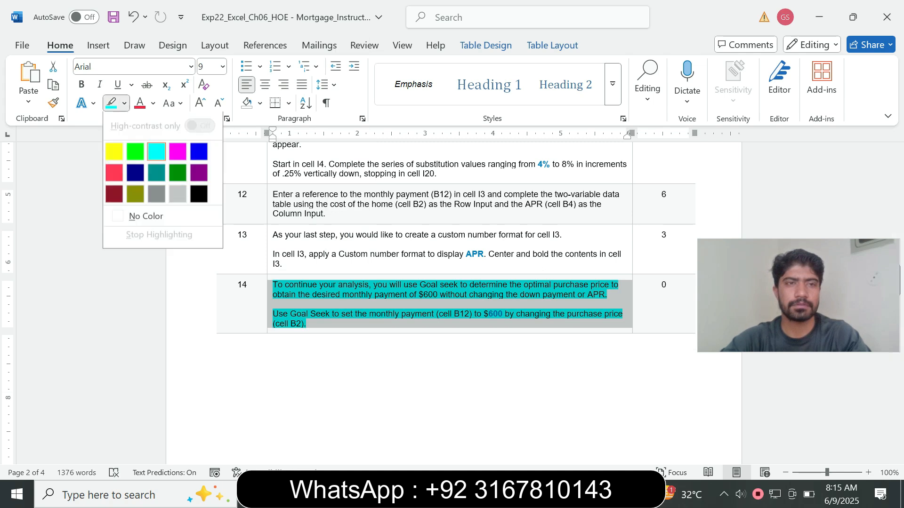
click(146, 216)
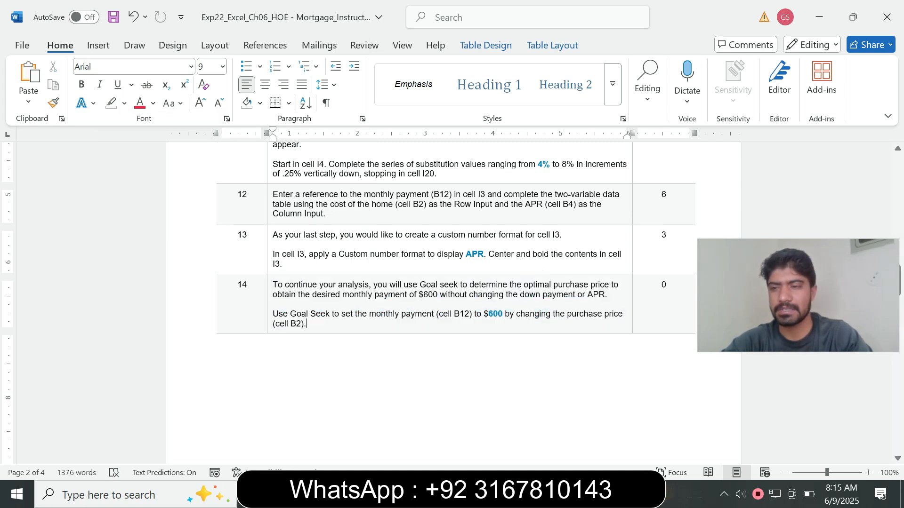
Step: Highlight the instruction text of steps 15 to 26 in turquoise, then go back to step 15
scroll(454, 304, down, 5)
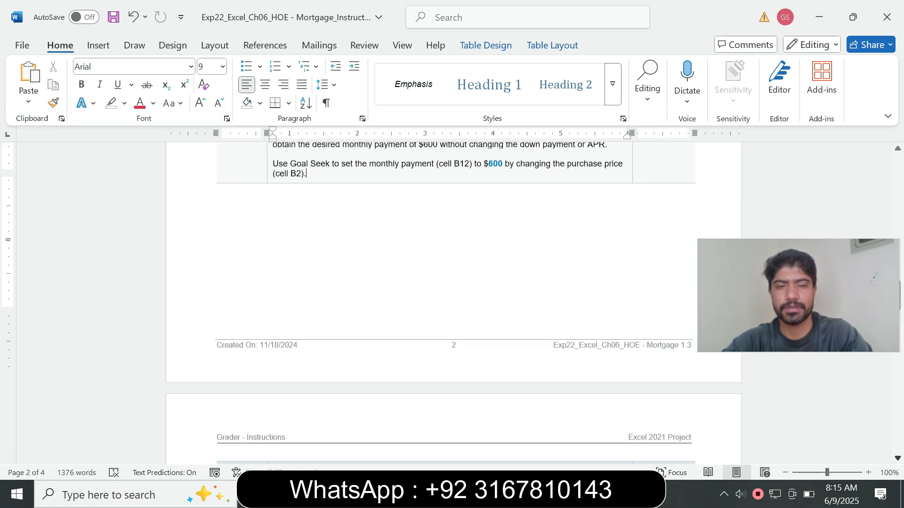
scroll(454, 304, down, 1)
drag(272, 348, 381, 315)
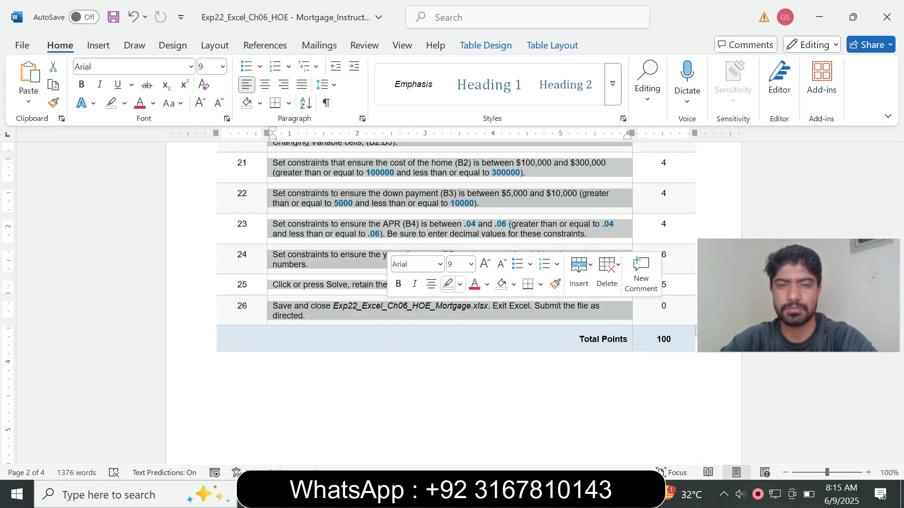
click(460, 285)
click(494, 332)
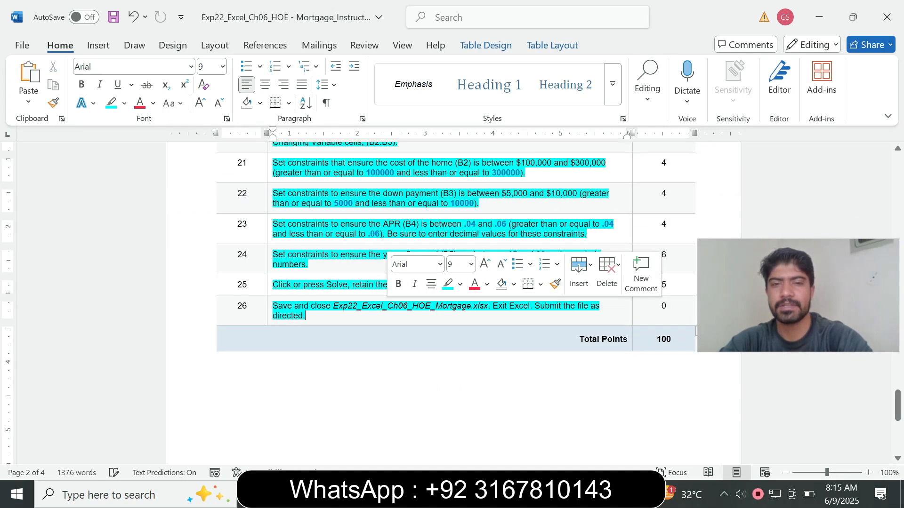
drag(897, 405, 898, 317)
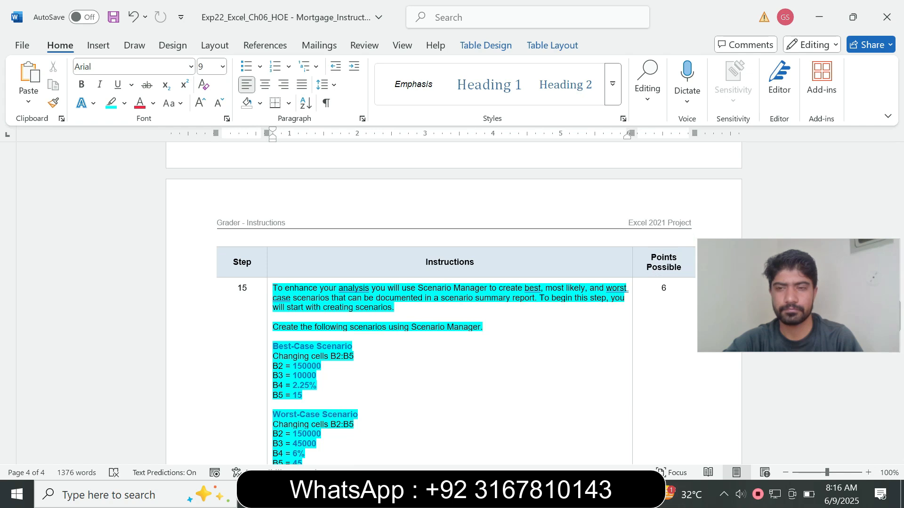